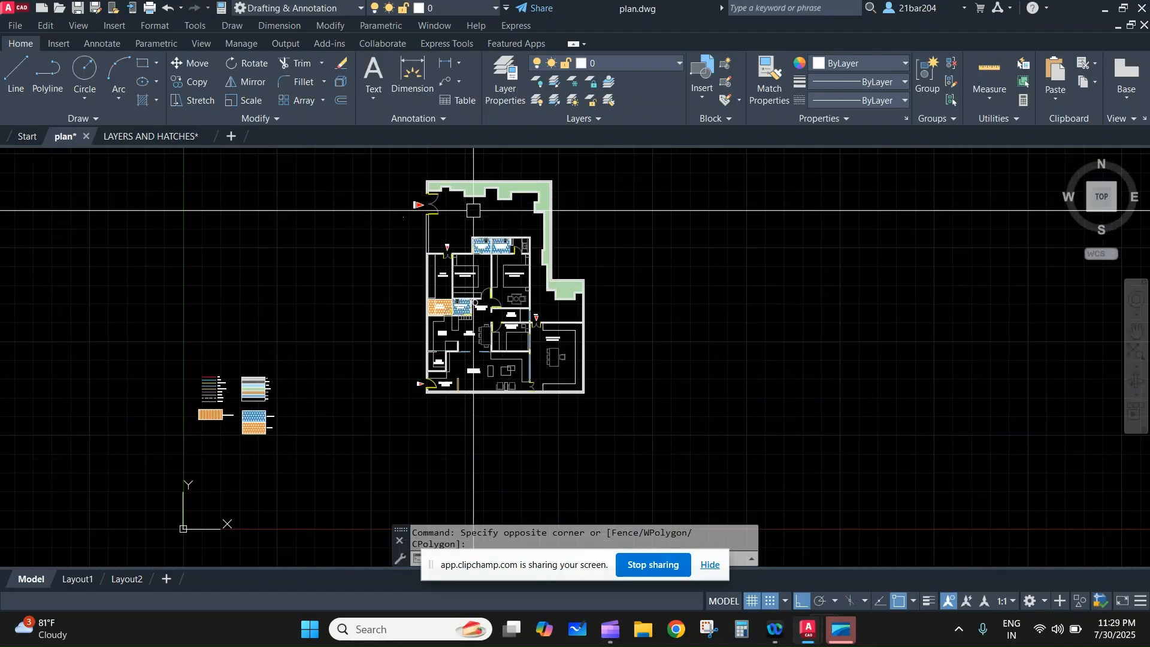
- Draw two lines across the entry foyer door opening, one along the outer wall face and one along the inner face
{"action": "scroll", "coordinate": [457, 269], "scroll_direction": "up", "scroll_amount": 4}
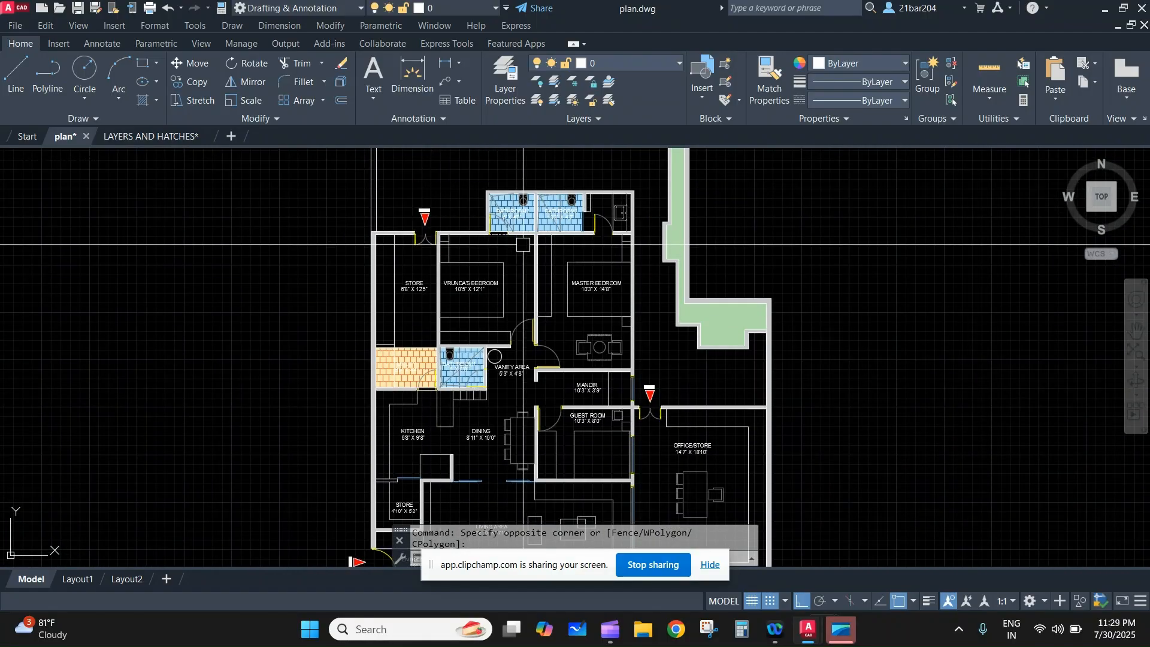
{"action": "scroll", "coordinate": [524, 245], "scroll_direction": "down", "scroll_amount": 4}
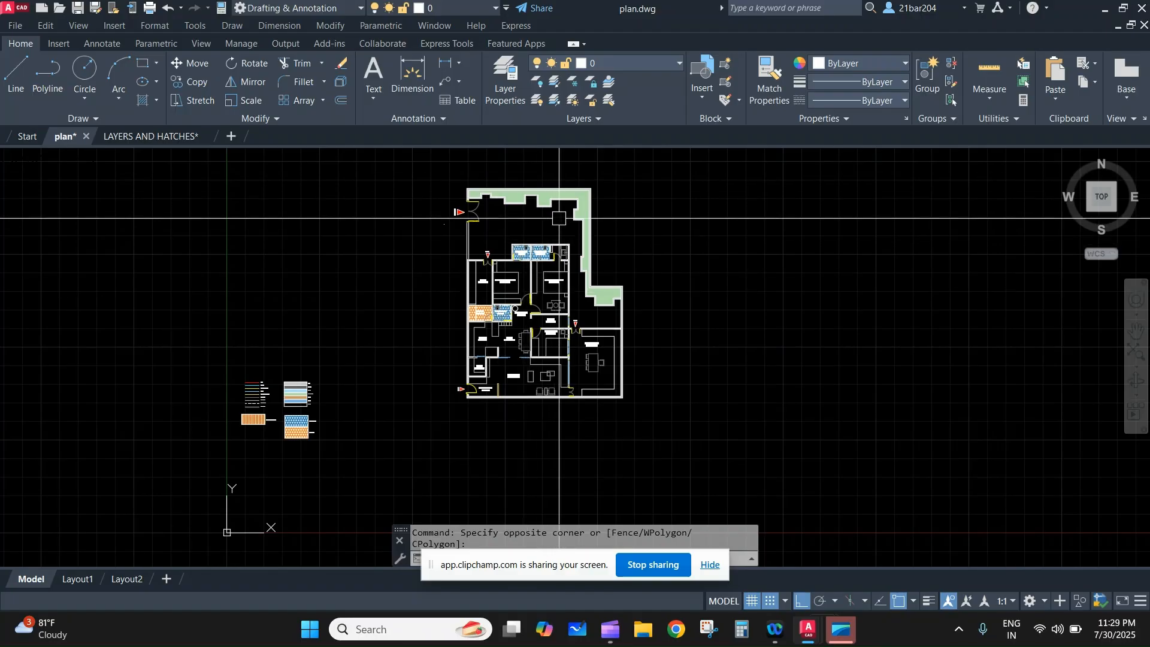
{"action": "scroll", "coordinate": [513, 398], "scroll_direction": "up", "scroll_amount": 6}
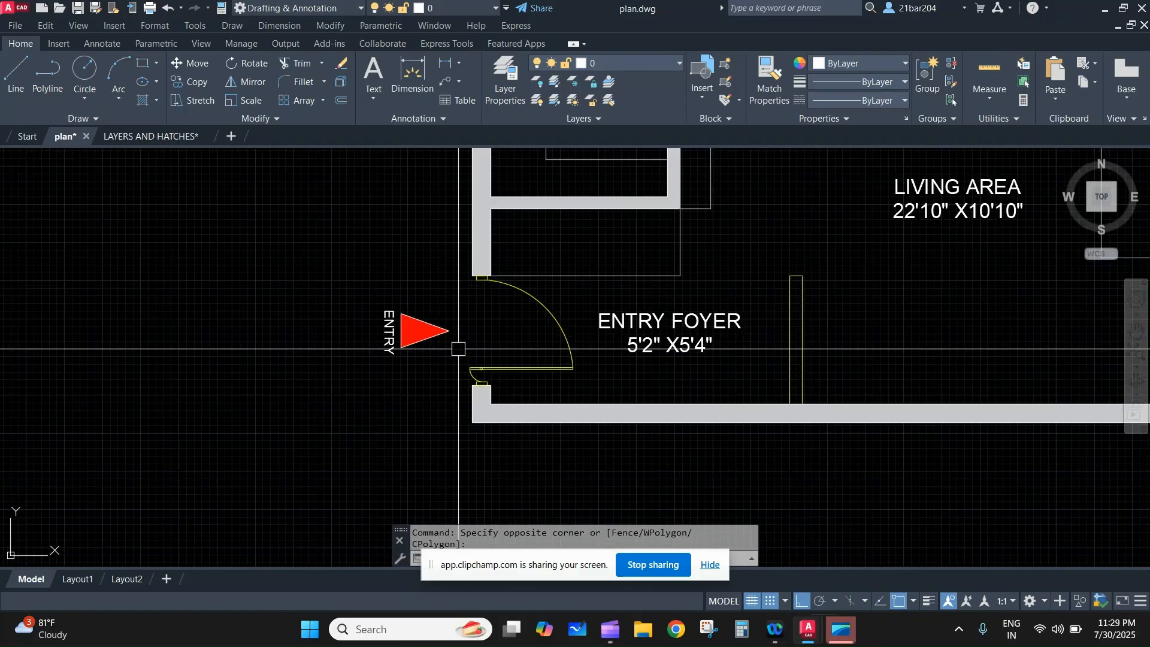
{"action": "key", "text": "Escape"}
{"action": "type", "text": "l"}
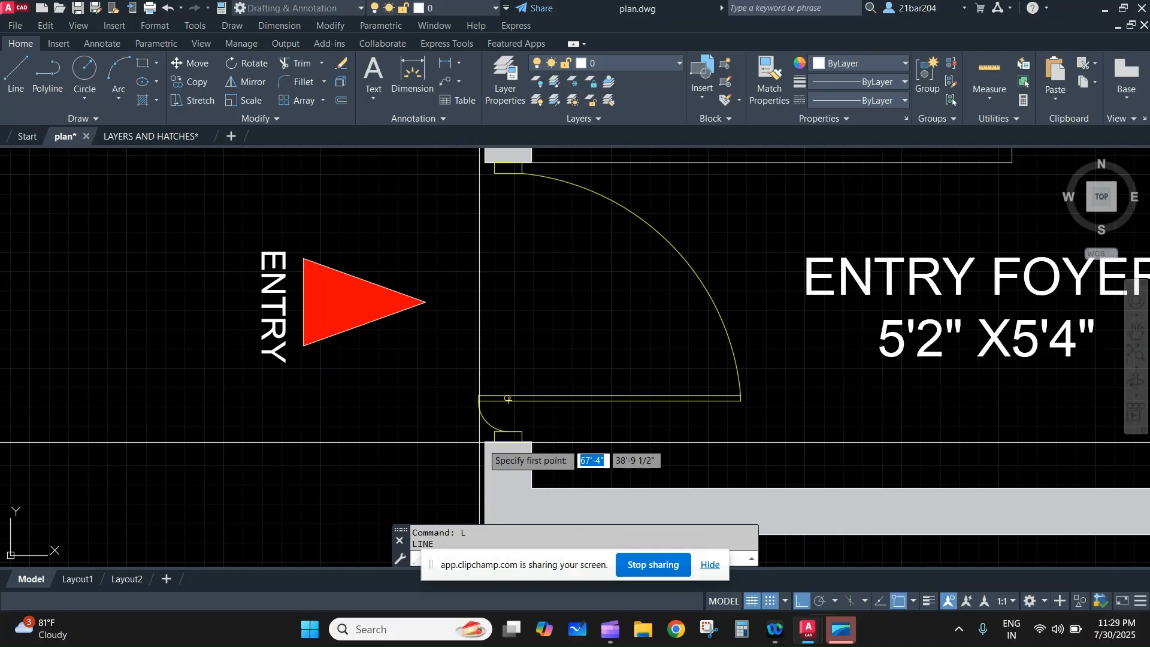
{"action": "key", "text": "Return"}
{"action": "left_click", "coordinate": [484, 163]}
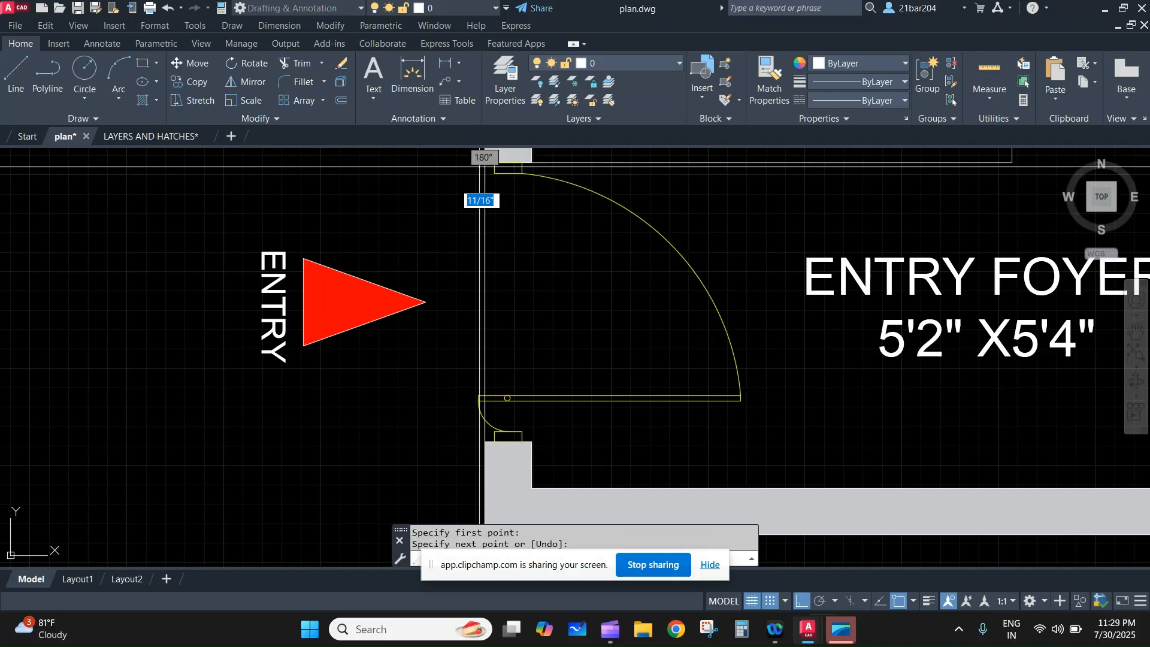
{"action": "key", "text": "Return"}
{"action": "key", "text": "Return"}
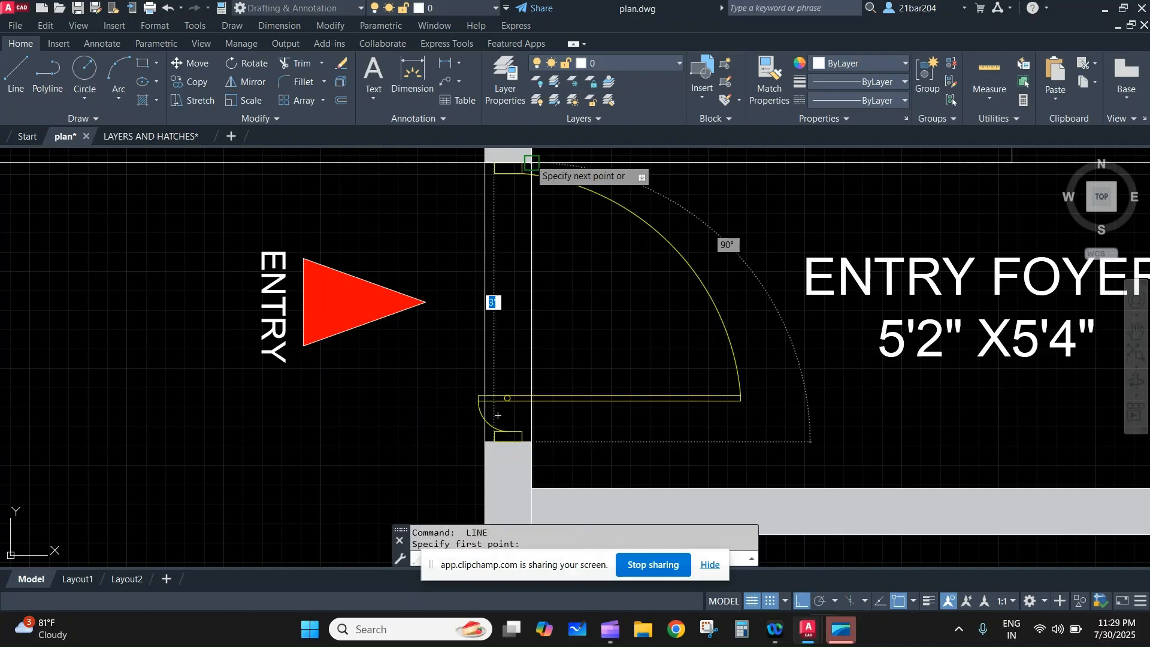
{"action": "left_click", "coordinate": [494, 162]}
{"action": "key", "text": "Escape"}
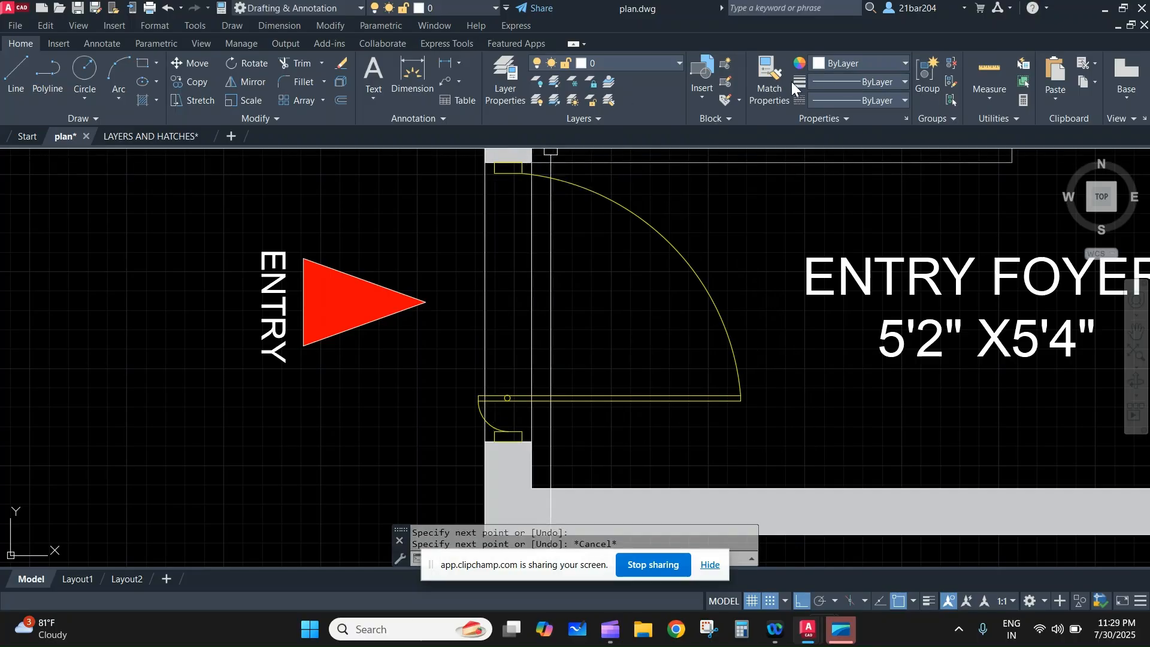
- Match the two lines in the entry foyer door opening to the properties of the THRESHOLD line in the legend
{"action": "left_click", "coordinate": [776, 77]}
{"action": "scroll", "coordinate": [584, 237], "scroll_direction": "down", "scroll_amount": 6}
{"action": "scroll", "coordinate": [298, 346], "scroll_direction": "up", "scroll_amount": 8}
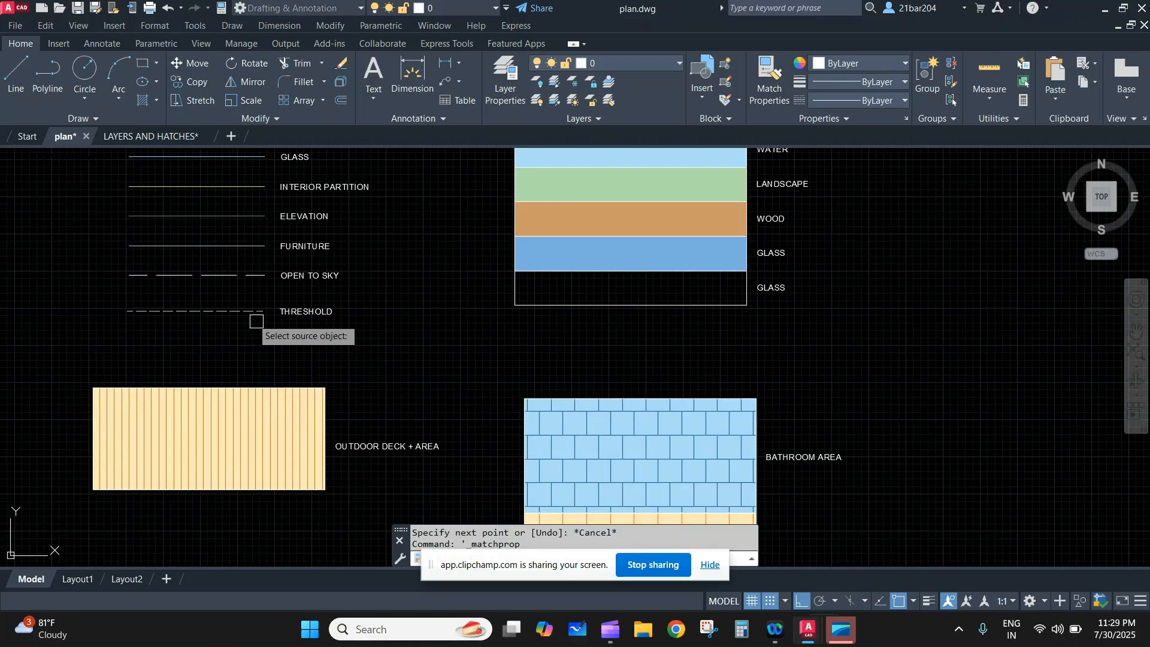
{"action": "scroll", "coordinate": [241, 315], "scroll_direction": "down", "scroll_amount": 6}
{"action": "scroll", "coordinate": [817, 280], "scroll_direction": "up", "scroll_amount": 6}
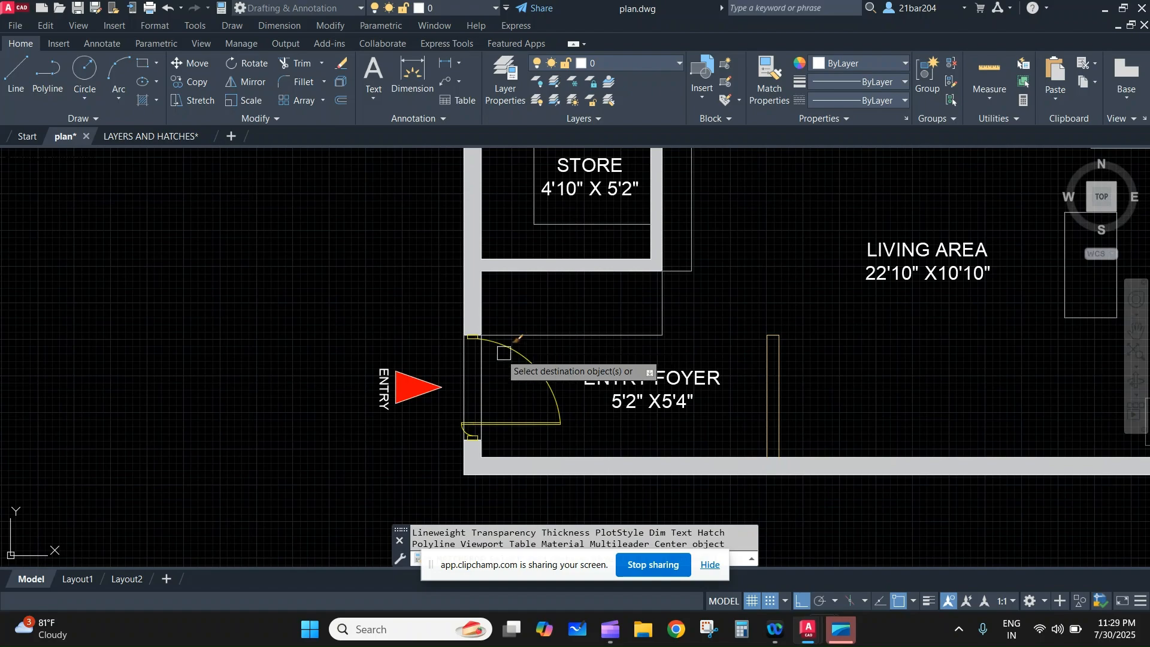
{"action": "scroll", "coordinate": [492, 362], "scroll_direction": "up", "scroll_amount": 6}
{"action": "left_click", "coordinate": [483, 390]}
{"action": "left_click", "coordinate": [365, 372]}
{"action": "scroll", "coordinate": [540, 368], "scroll_direction": "down", "scroll_amount": 6}
{"action": "key", "text": "Escape"}
- Copy both entry foyer threshold lines and paste them at the double door between the living area and the office/store
{"action": "left_click", "coordinate": [537, 397]}
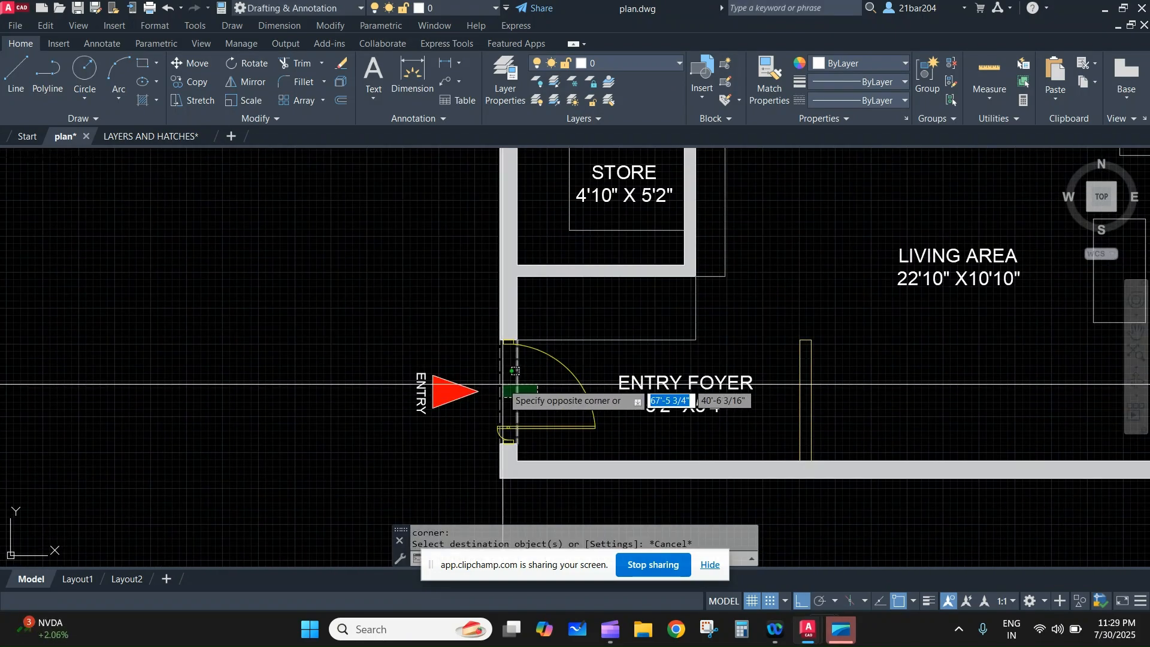
{"action": "left_click", "coordinate": [504, 384]}
{"action": "key", "text": "ctrl+c"}
{"action": "key", "text": "ctrl+v"}
{"action": "scroll", "coordinate": [749, 336], "scroll_direction": "down", "scroll_amount": 6}
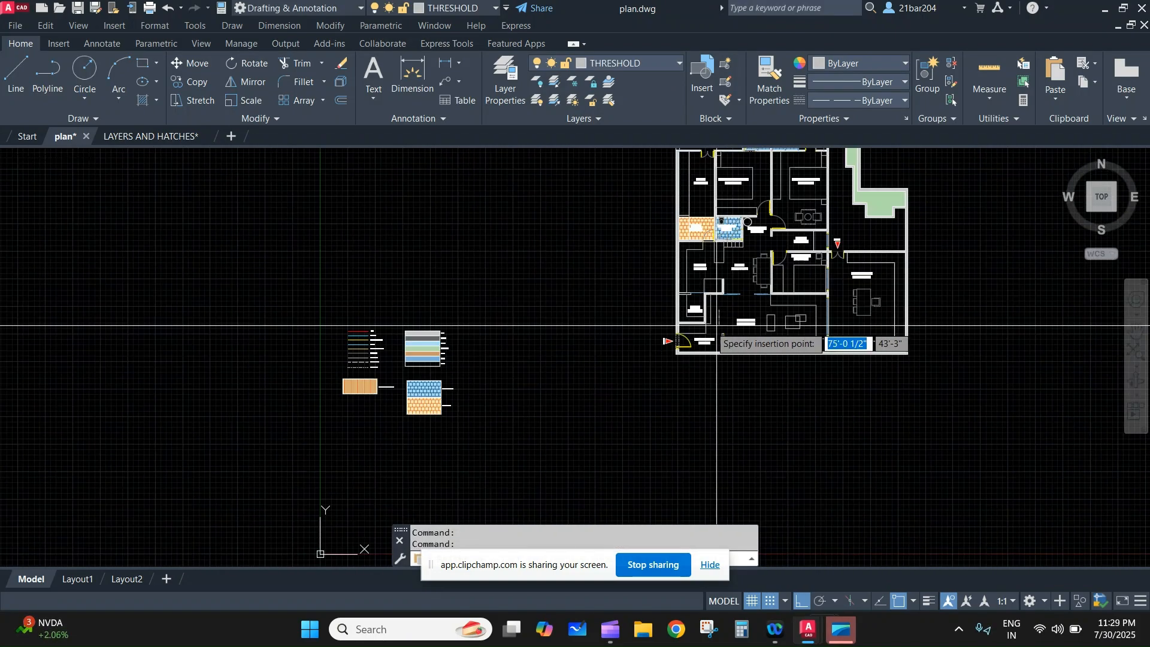
{"action": "scroll", "coordinate": [857, 336], "scroll_direction": "up", "scroll_amount": 6}
{"action": "scroll", "coordinate": [856, 396], "scroll_direction": "up", "scroll_amount": 5}
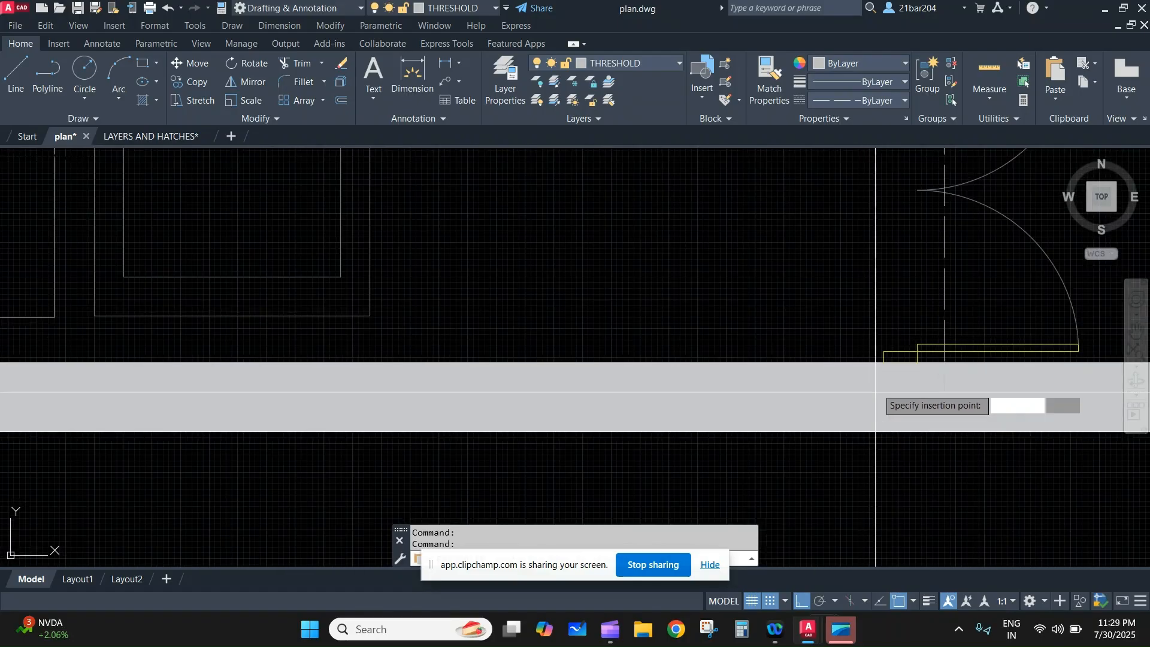
{"action": "left_click", "coordinate": [885, 363]}
{"action": "left_click", "coordinate": [970, 303]}
{"action": "left_click", "coordinate": [906, 310]}
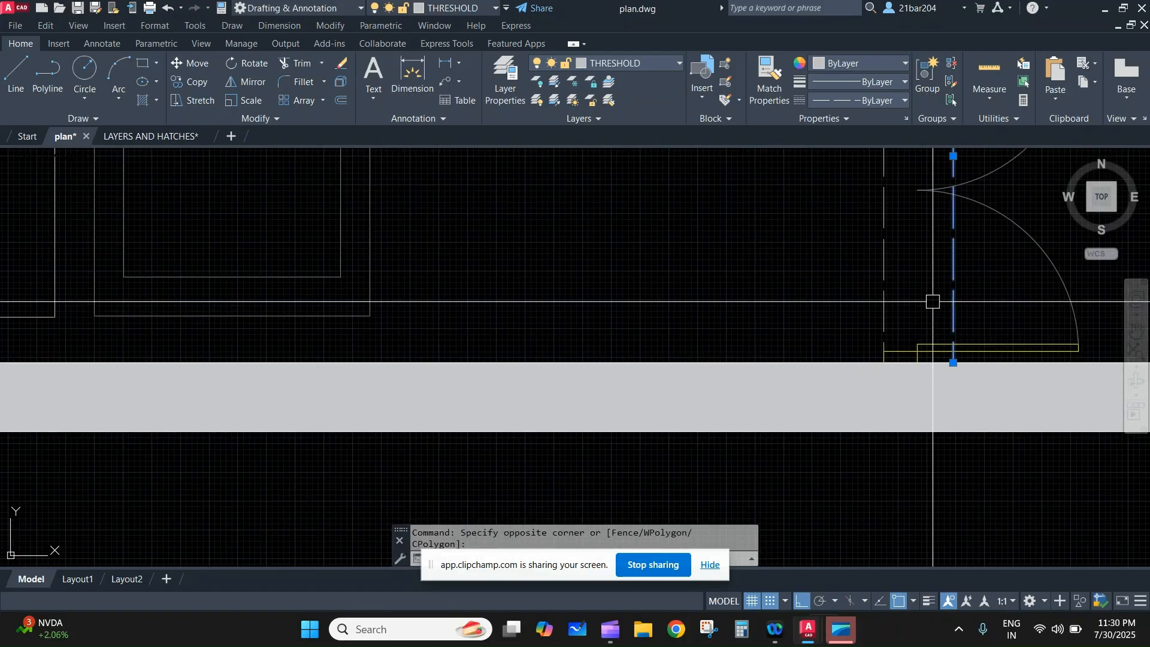
{"action": "key", "text": "m"}
{"action": "key", "text": "Return"}
{"action": "scroll", "coordinate": [932, 251], "scroll_direction": "down", "scroll_amount": 5}
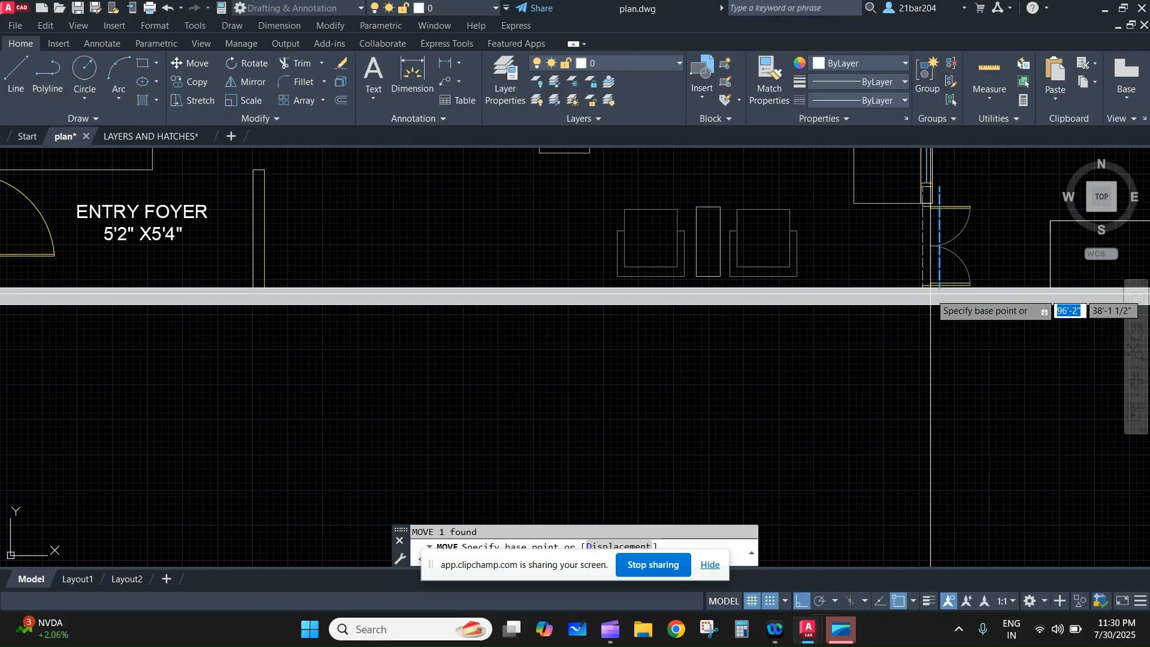
{"action": "scroll", "coordinate": [935, 186], "scroll_direction": "up", "scroll_amount": 5}
{"action": "scroll", "coordinate": [935, 184], "scroll_direction": "up", "scroll_amount": 4}
{"action": "key", "text": "Escape"}
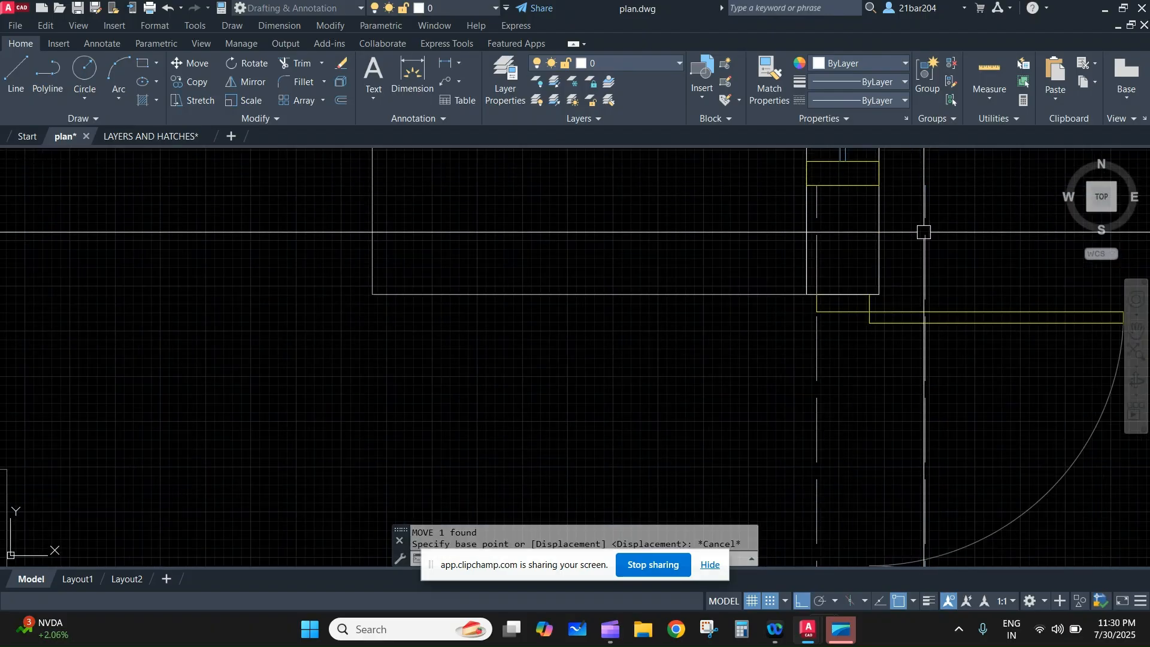
- Shorten the living-area-side threshold line at the double door by stretching its upper end down to the door opening's upper edge
{"action": "left_click", "coordinate": [817, 197]}
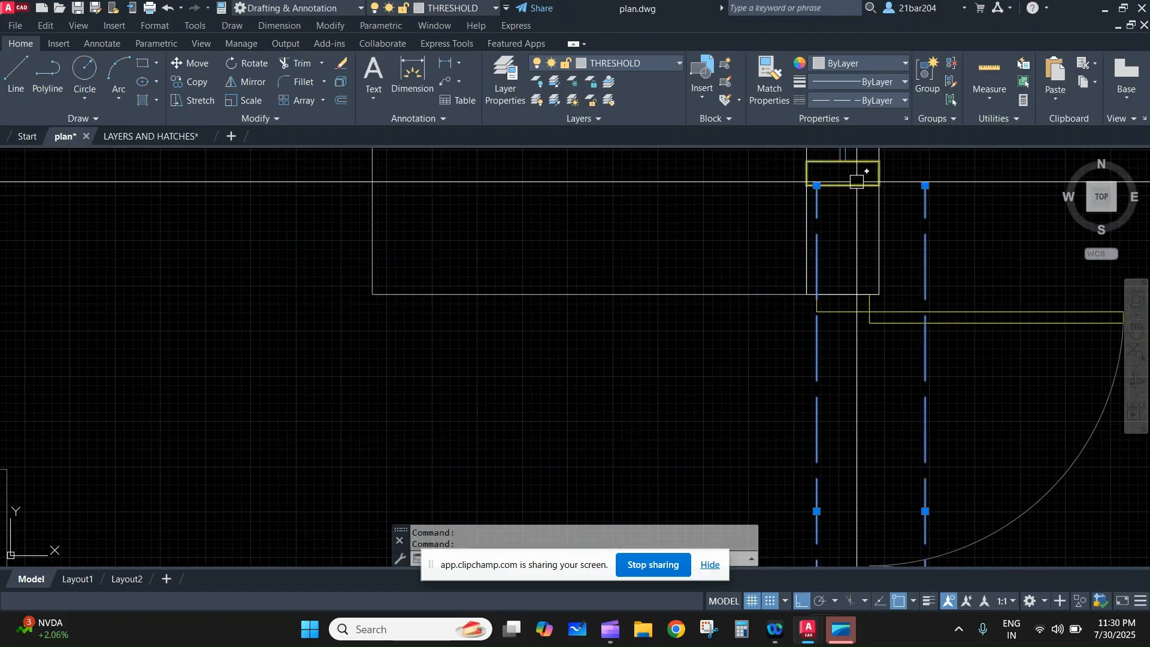
{"action": "left_click", "coordinate": [816, 185]}
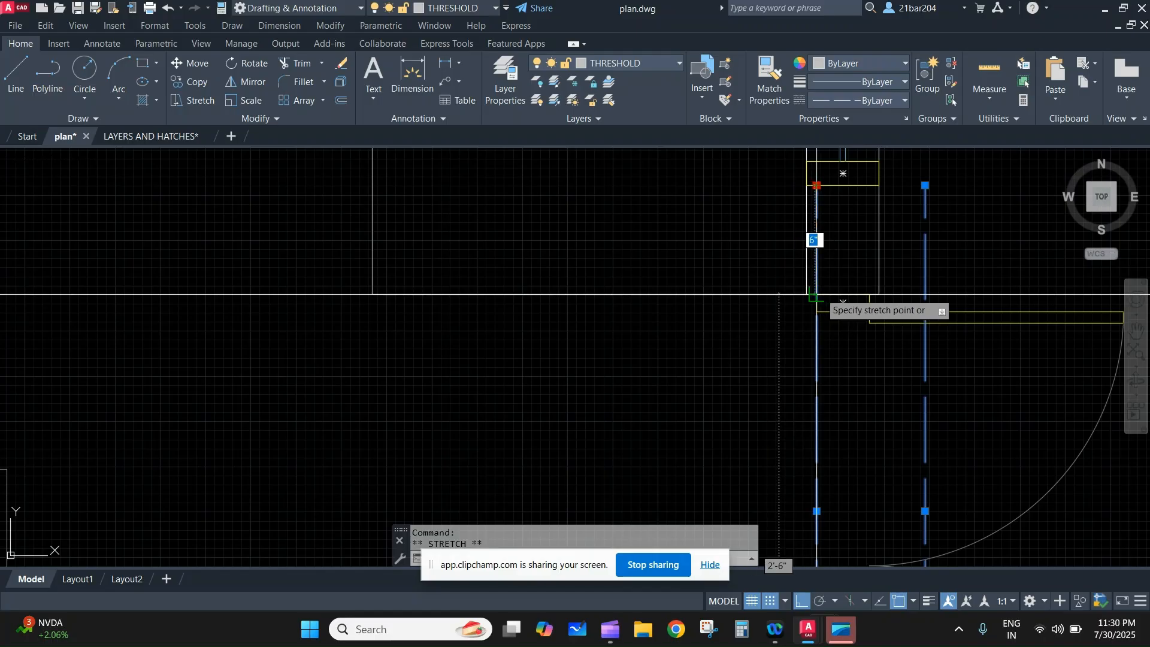
{"action": "key", "text": "Escape"}
- Move the office-side threshold line by its upper endpoint onto the wall corner at the double door opening
{"action": "left_click", "coordinate": [928, 229]}
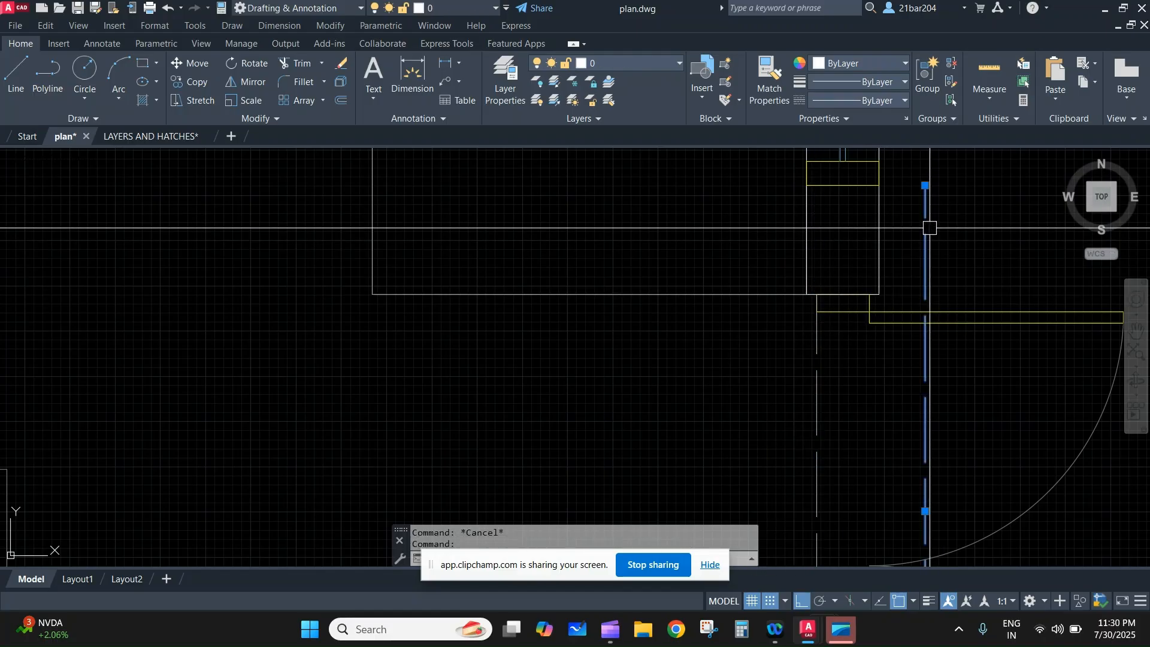
{"action": "type", "text": "m"}
{"action": "key", "text": "space"}
{"action": "left_click", "coordinate": [926, 186]}
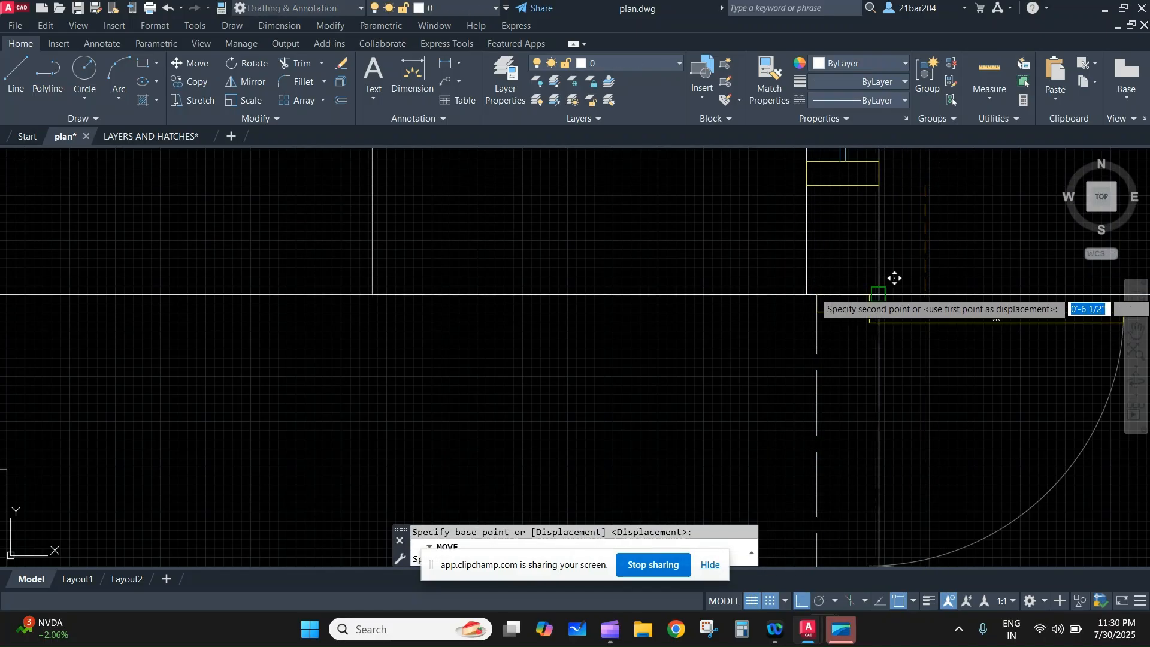
{"action": "scroll", "coordinate": [885, 318], "scroll_direction": "down", "scroll_amount": 5}
{"action": "scroll", "coordinate": [890, 393], "scroll_direction": "up", "scroll_amount": 5}
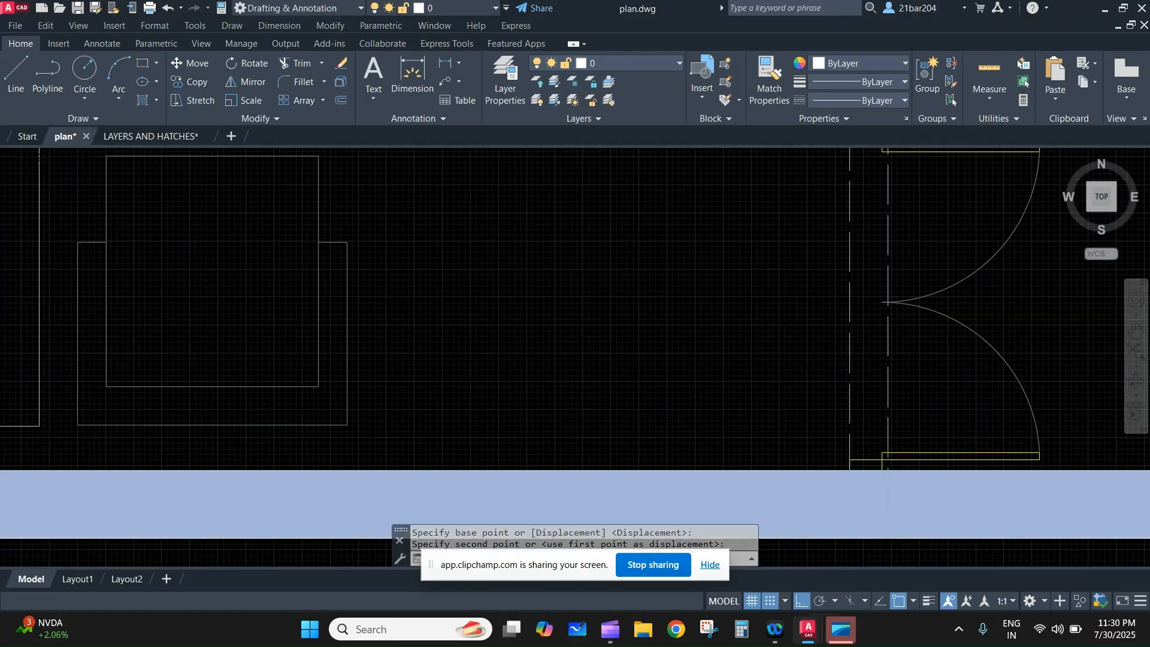
- Shorten the office-side threshold line by stretching its lower end up to the inner face of the bottom wall
{"action": "left_click", "coordinate": [890, 394]}
{"action": "left_click", "coordinate": [851, 379]}
{"action": "scroll", "coordinate": [879, 545], "scroll_direction": "down", "scroll_amount": 2}
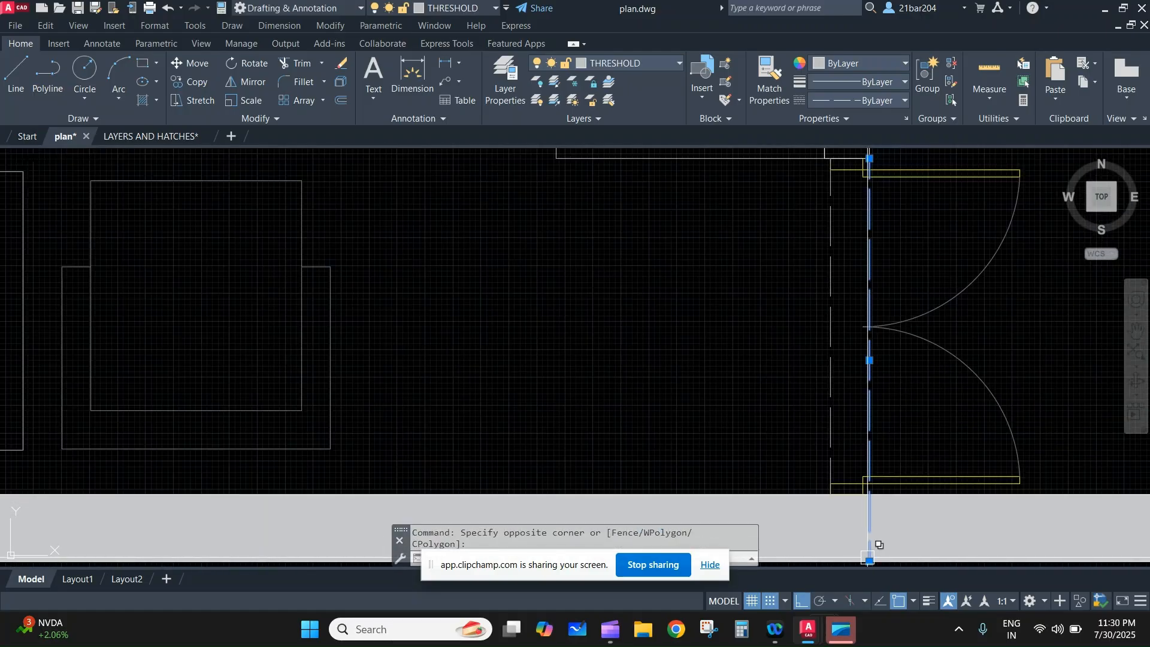
{"action": "left_click", "coordinate": [870, 561]}
{"action": "scroll", "coordinate": [873, 347], "scroll_direction": "down", "scroll_amount": 3}
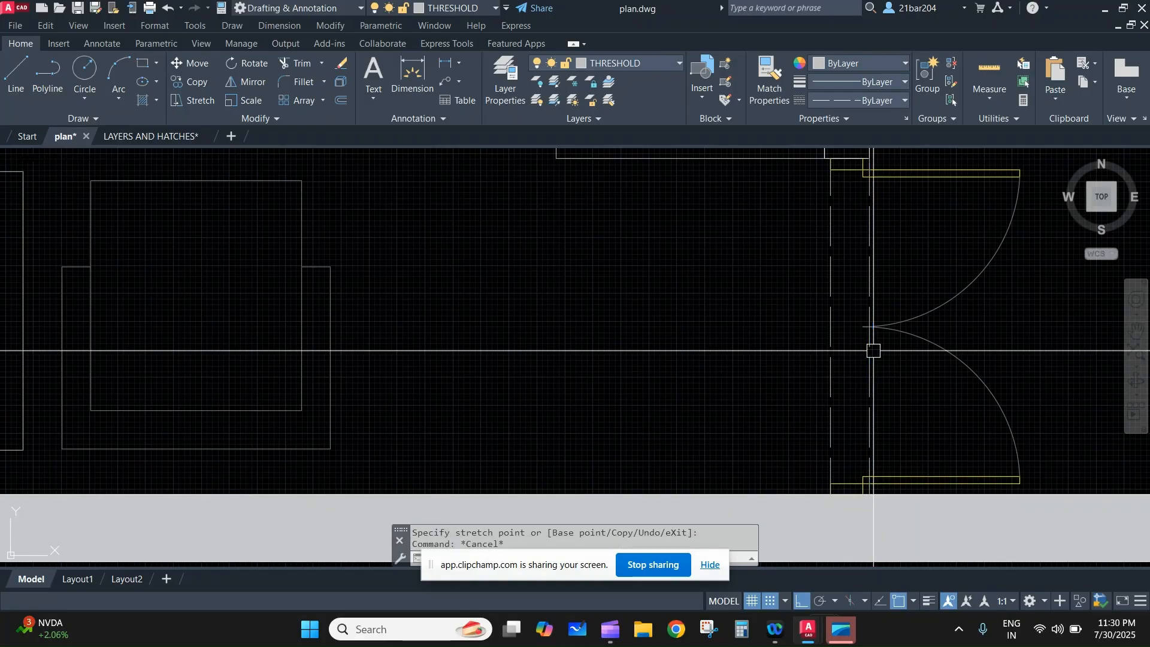
{"action": "key", "text": "Escape"}
- Make THRESHOLD the current layer
{"action": "scroll", "coordinate": [779, 231], "scroll_direction": "down", "scroll_amount": 5}
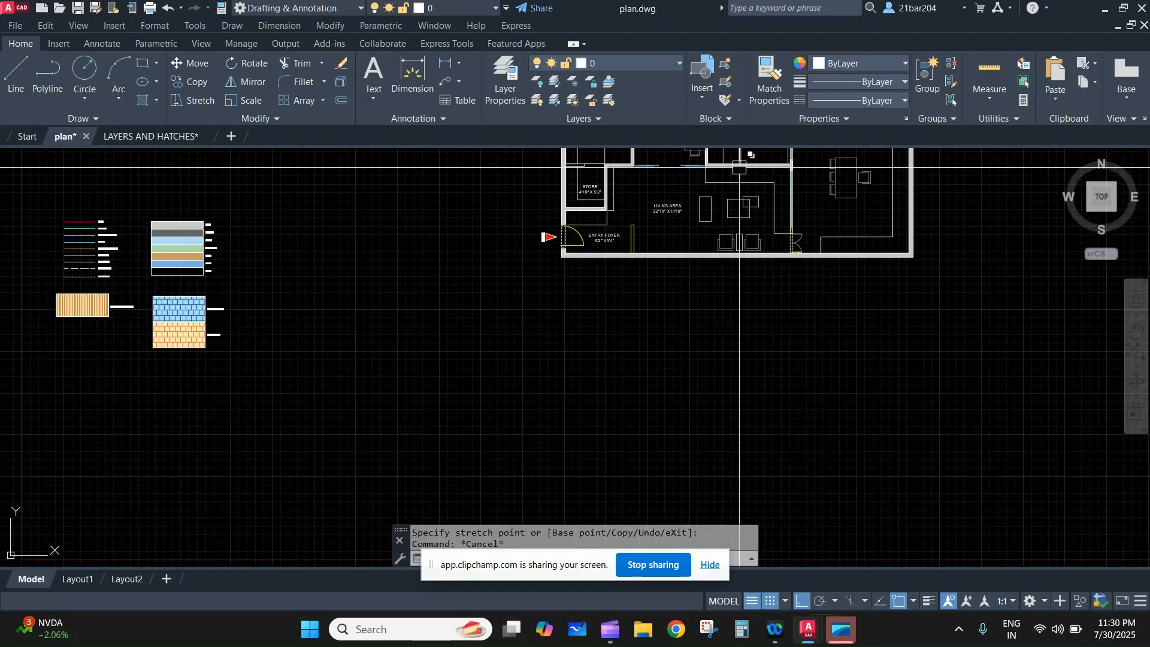
{"action": "left_click", "coordinate": [650, 67]}
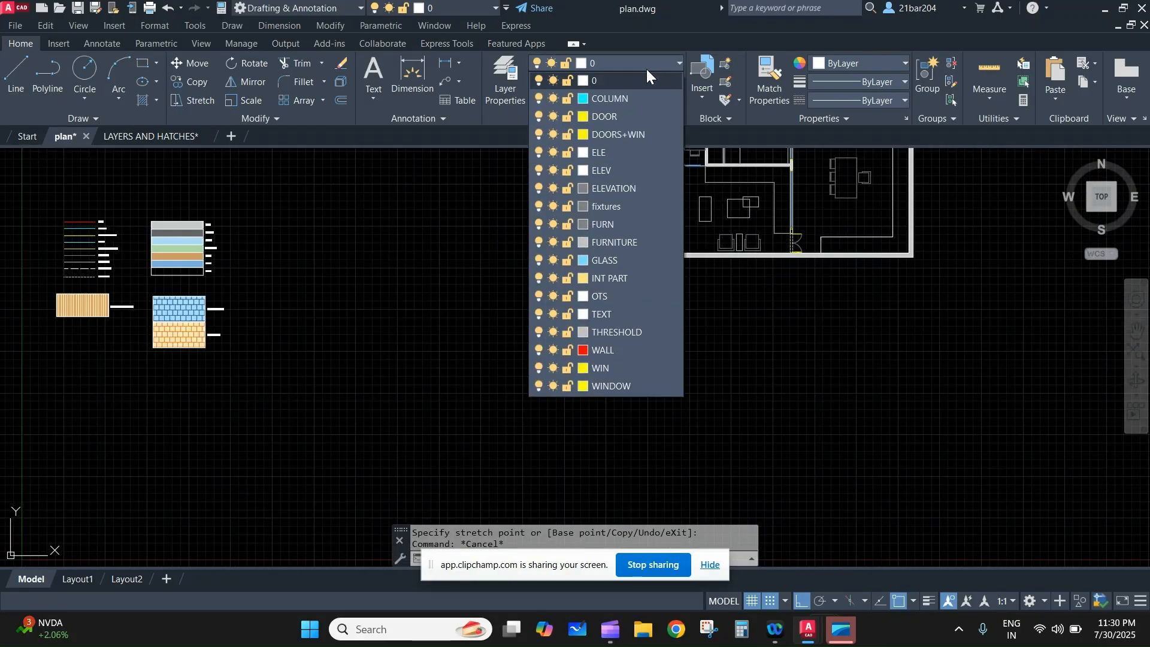
{"action": "left_click", "coordinate": [630, 333]}
- Draw two threshold lines across the guest room door opening, one along each face of the wall
{"action": "scroll", "coordinate": [641, 228], "scroll_direction": "up", "scroll_amount": 5}
{"action": "scroll", "coordinate": [653, 162], "scroll_direction": "down", "scroll_amount": 8}
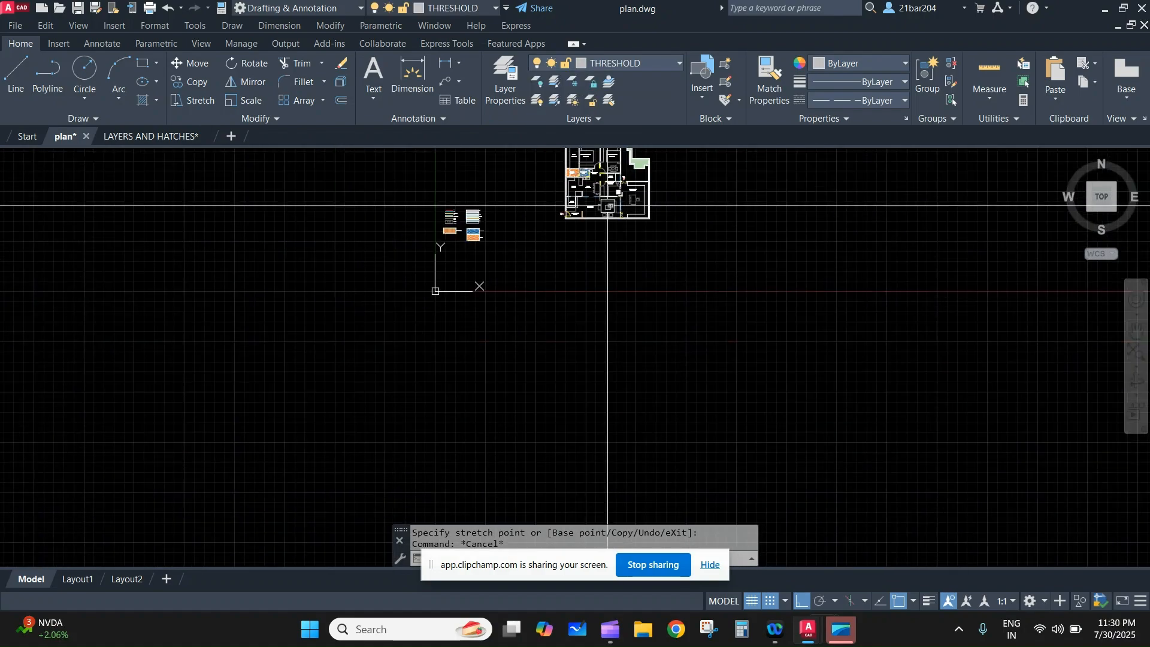
{"action": "scroll", "coordinate": [606, 177], "scroll_direction": "up", "scroll_amount": 3}
{"action": "scroll", "coordinate": [606, 176], "scroll_direction": "up", "scroll_amount": 8}
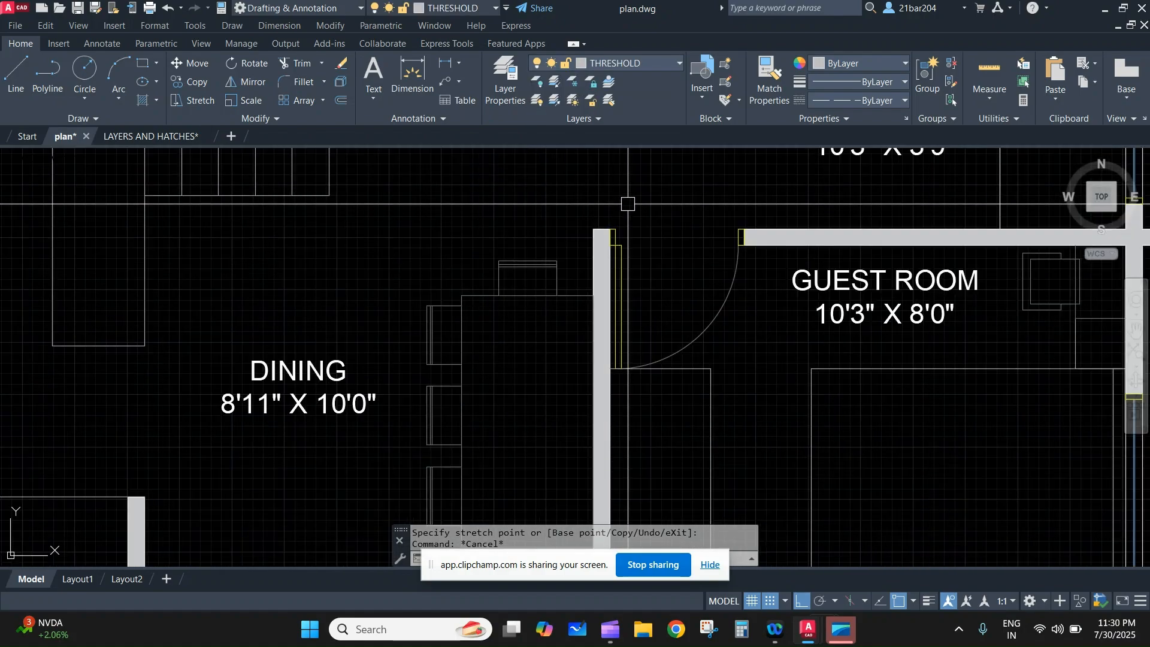
{"action": "key", "text": "l"}
{"action": "key", "text": "Return"}
{"action": "left_click", "coordinate": [614, 230]}
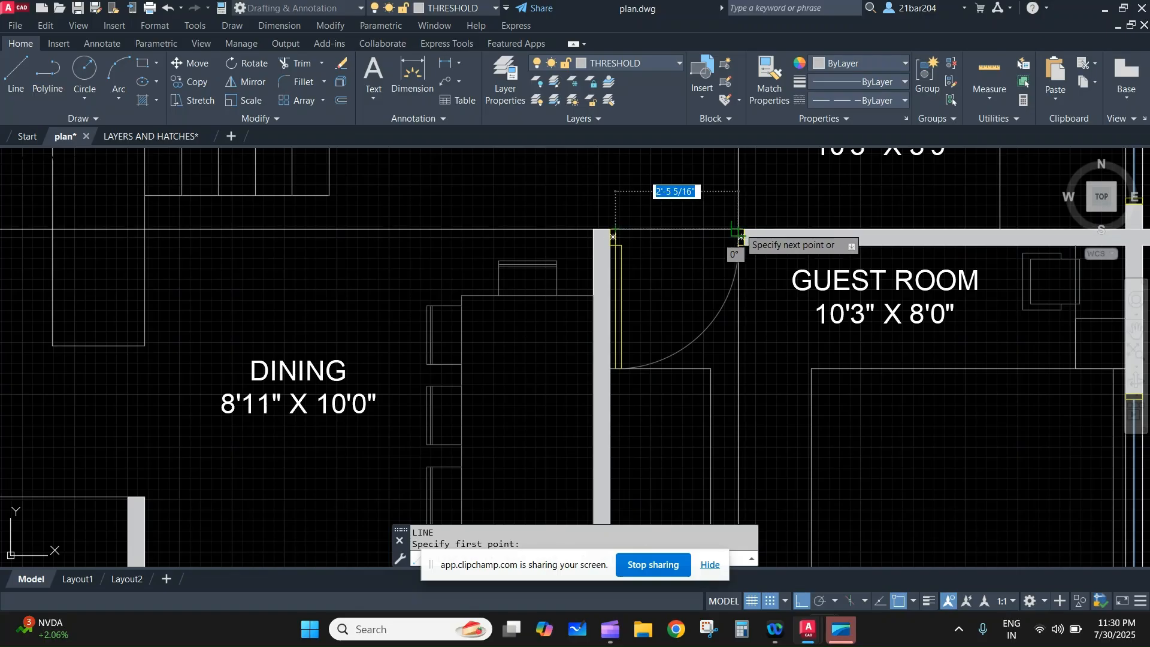
{"action": "left_click", "coordinate": [739, 230]}
{"action": "key", "text": "Return"}
{"action": "key", "text": "l"}
{"action": "key", "text": "Return"}
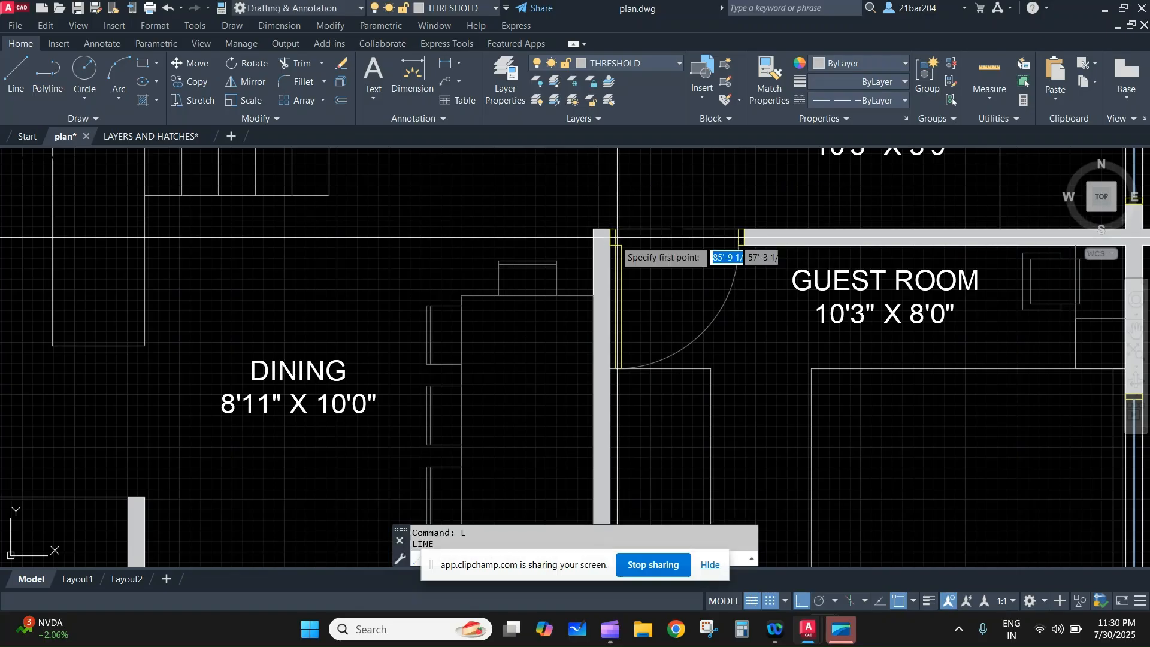
{"action": "left_click", "coordinate": [617, 245]}
{"action": "left_click", "coordinate": [739, 245]}
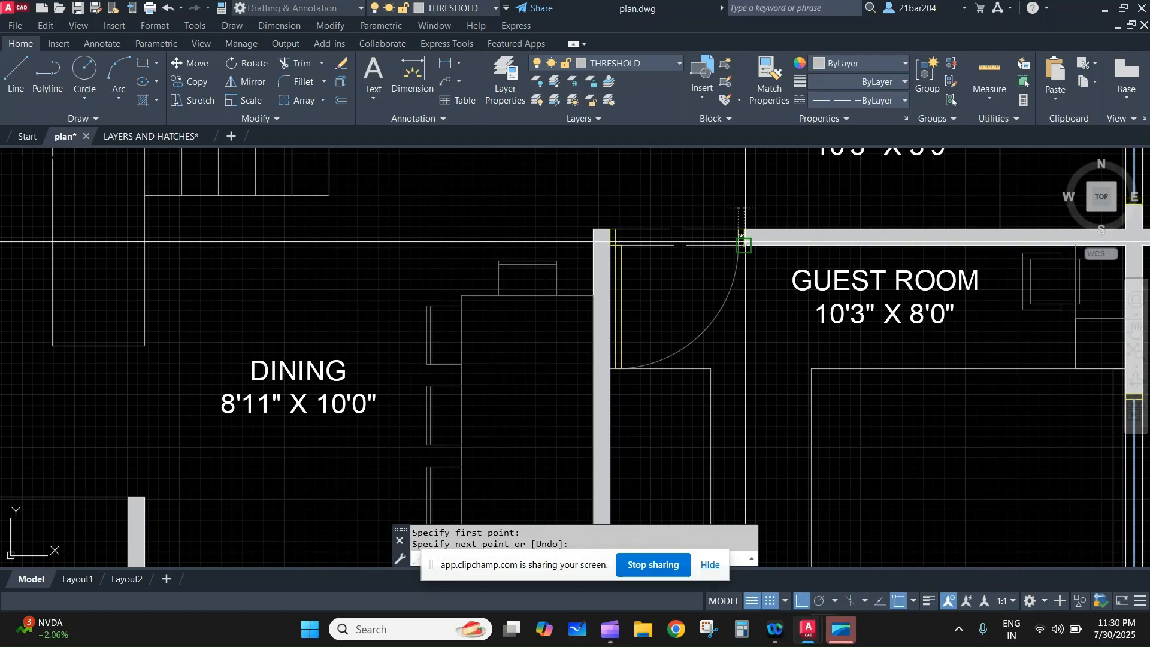
{"action": "key", "text": "Return"}
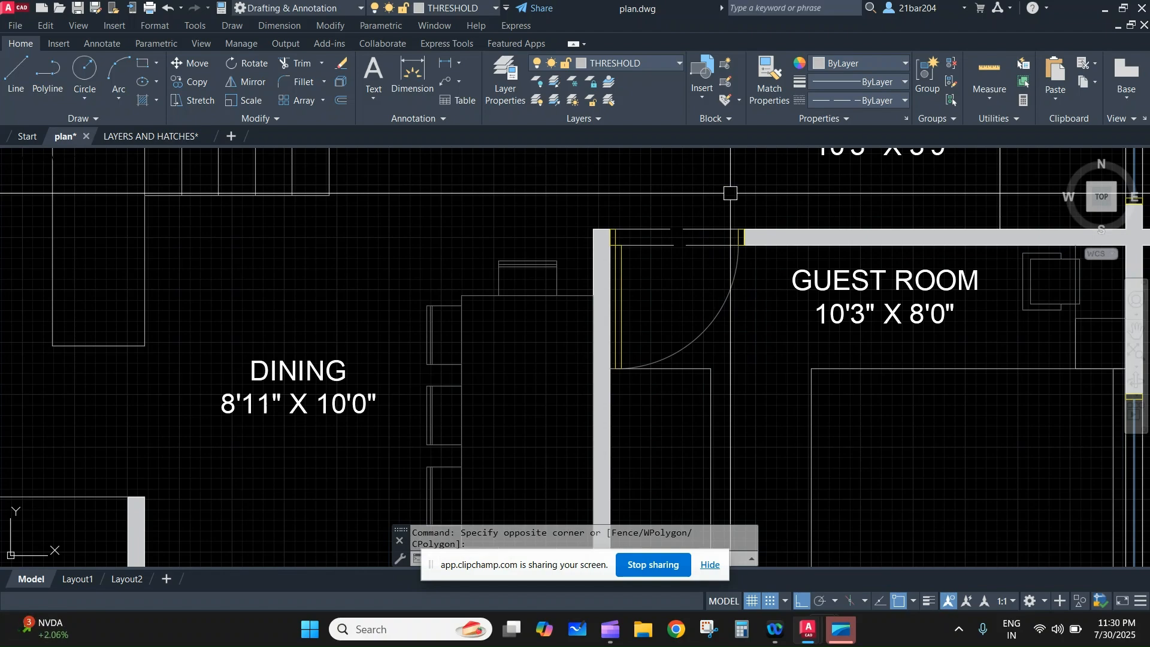
- Match the properties of the dashed threshold line at the living area's office-side door onto the two guest room threshold lines
{"action": "scroll", "coordinate": [556, 238], "scroll_direction": "down", "scroll_amount": 4}
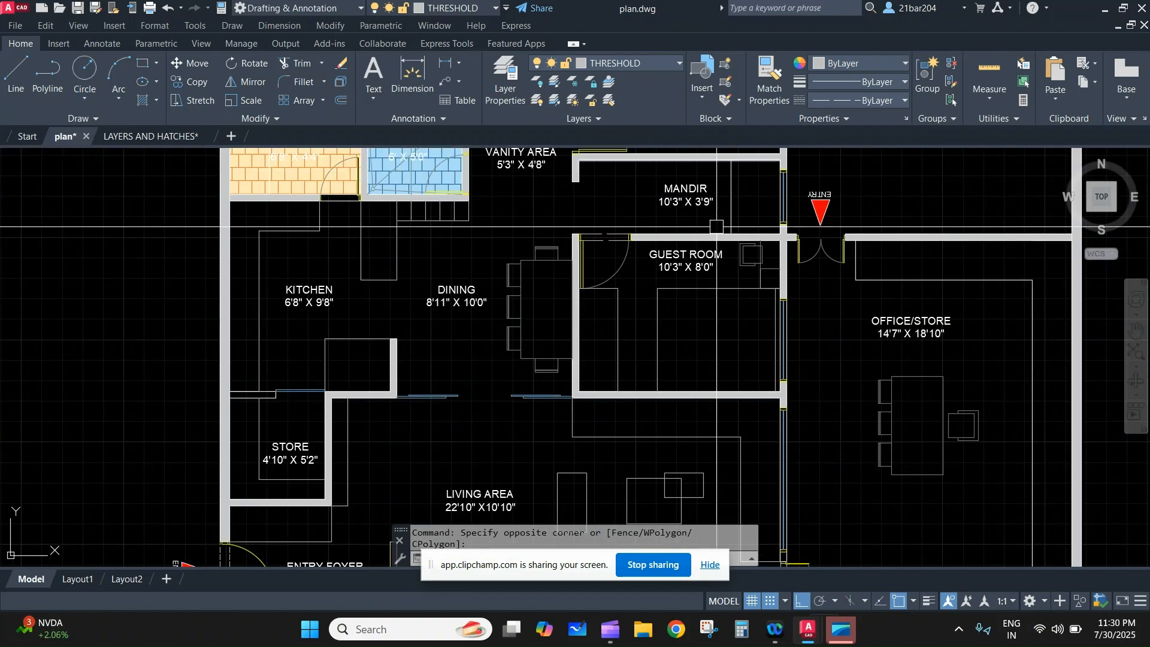
{"action": "middle_click_drag", "start_coordinate": [693, 309], "coordinate": [102, 235]}
{"action": "middle_click_drag", "start_coordinate": [623, 380], "coordinate": [810, 388]}
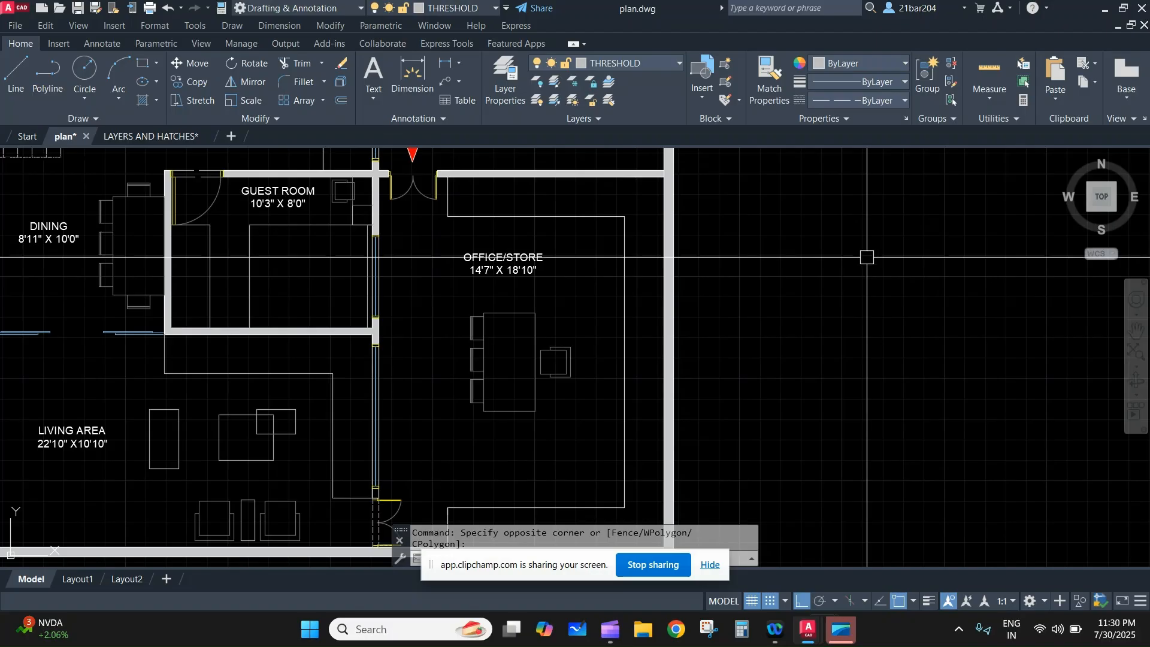
{"action": "middle_click_drag", "start_coordinate": [60, 403], "coordinate": [346, 402]}
{"action": "scroll", "coordinate": [656, 258], "scroll_direction": "down", "scroll_amount": 2}
{"action": "middle_click_drag", "start_coordinate": [660, 270], "coordinate": [649, 400]}
{"action": "scroll", "coordinate": [493, 305], "scroll_direction": "up", "scroll_amount": 2}
{"action": "left_click", "coordinate": [776, 70]}
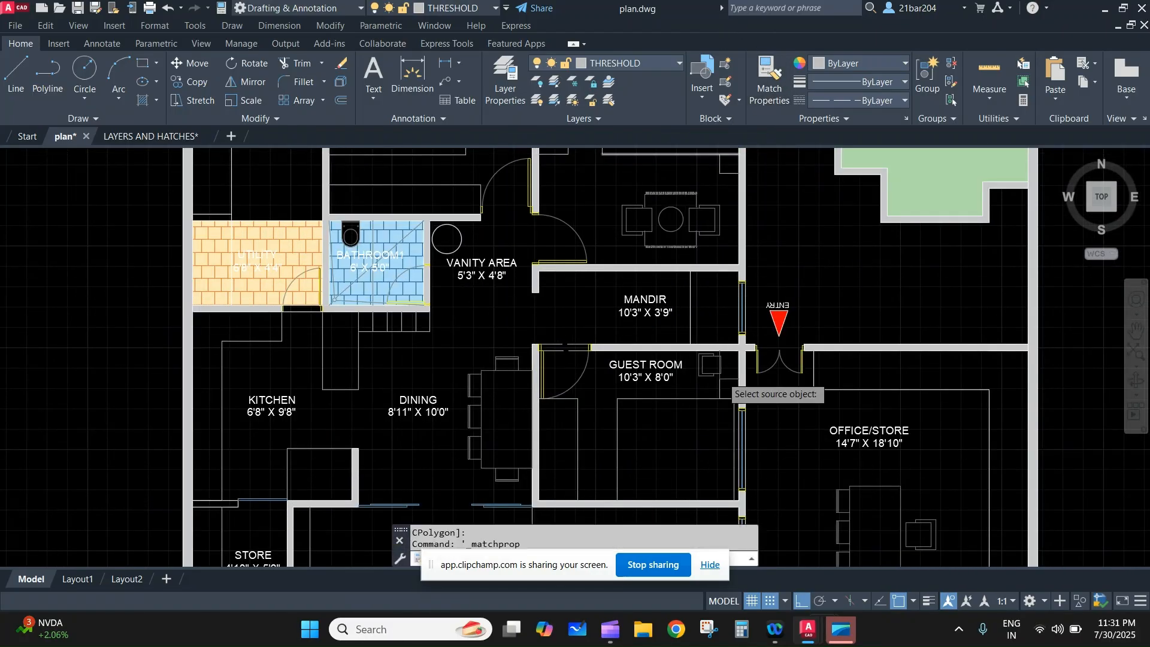
{"action": "scroll", "coordinate": [673, 300], "scroll_direction": "down", "scroll_amount": 3}
{"action": "scroll", "coordinate": [809, 296], "scroll_direction": "up", "scroll_amount": 6}
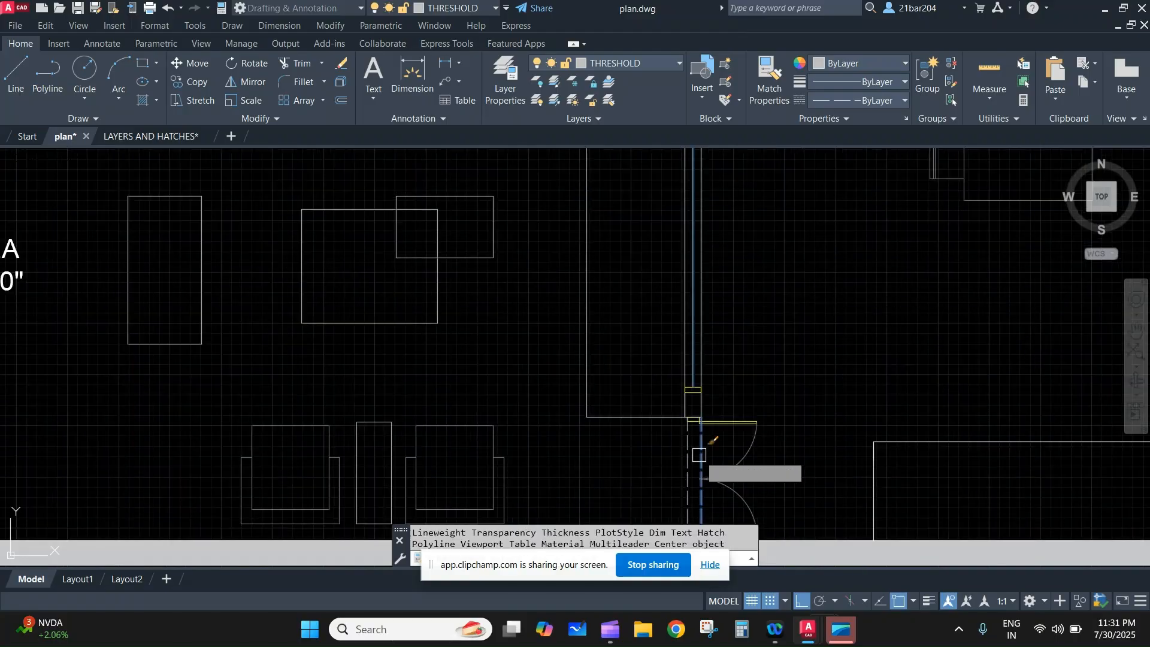
{"action": "left_click", "coordinate": [700, 456]}
{"action": "scroll", "coordinate": [699, 456], "scroll_direction": "down", "scroll_amount": 3}
{"action": "scroll", "coordinate": [595, 449], "scroll_direction": "up", "scroll_amount": 6}
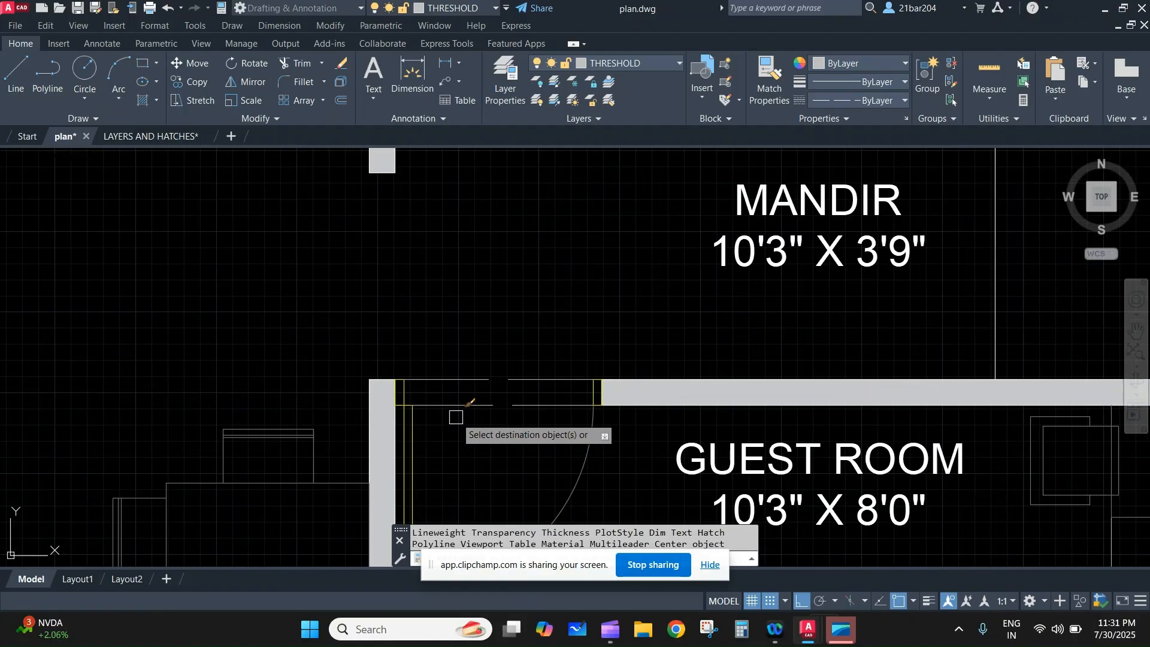
{"action": "left_click", "coordinate": [490, 431]}
{"action": "left_click", "coordinate": [413, 274]}
{"action": "scroll", "coordinate": [670, 432], "scroll_direction": "down", "scroll_amount": 6}
{"action": "middle_click_drag", "start_coordinate": [670, 432], "coordinate": [629, 229]}
{"action": "key", "text": "Escape"}
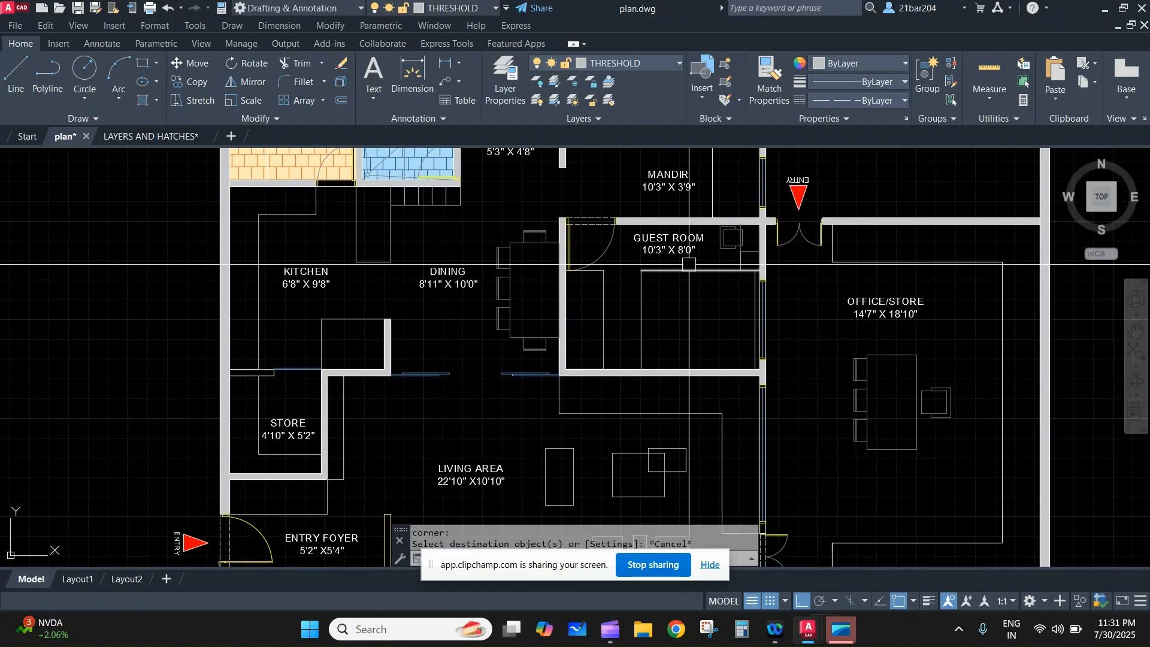
- Draw two threshold lines across the Mandir opening, one along each face of the wall
{"action": "key", "text": "Return"}
{"action": "mouse_move", "coordinate": [610, 357]}
{"action": "middle_mouse_down"}
{"action": "mouse_move", "coordinate": [662, 350]}
{"action": "mouse_move", "coordinate": [660, 479]}
{"action": "middle_mouse_up"}
{"action": "scroll", "coordinate": [616, 278], "scroll_direction": "up", "scroll_amount": 3}
{"action": "key", "text": "Escape"}
{"action": "type", "text": "l"}
{"action": "key", "text": "Return"}
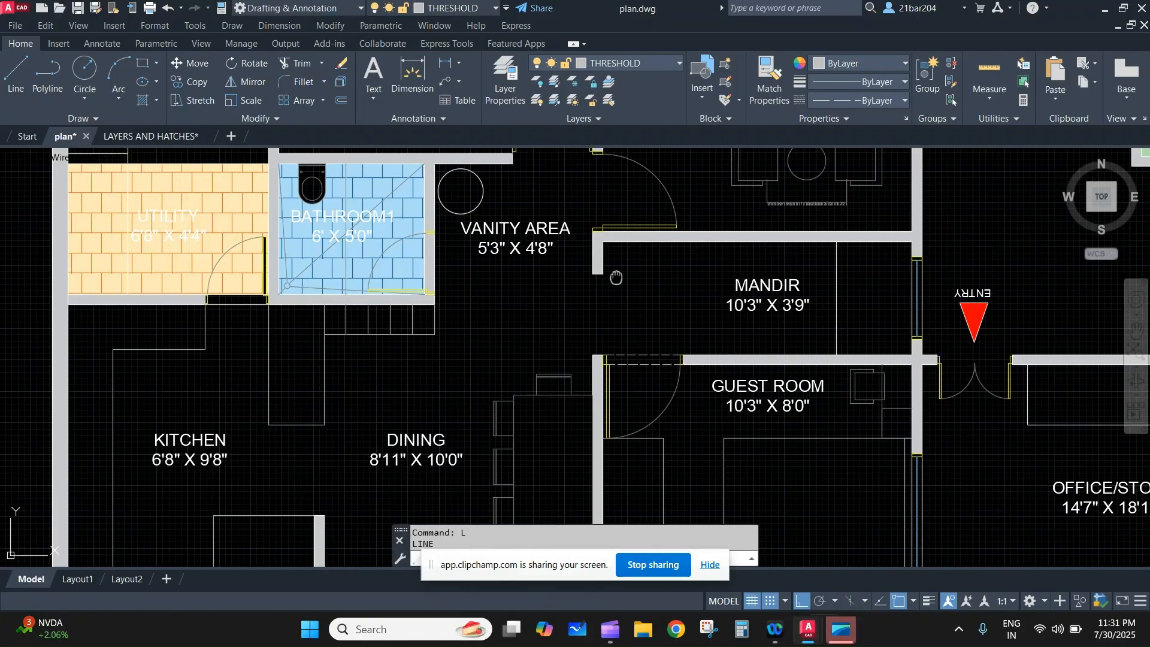
{"action": "scroll", "coordinate": [616, 278], "scroll_direction": "up", "scroll_amount": 4}
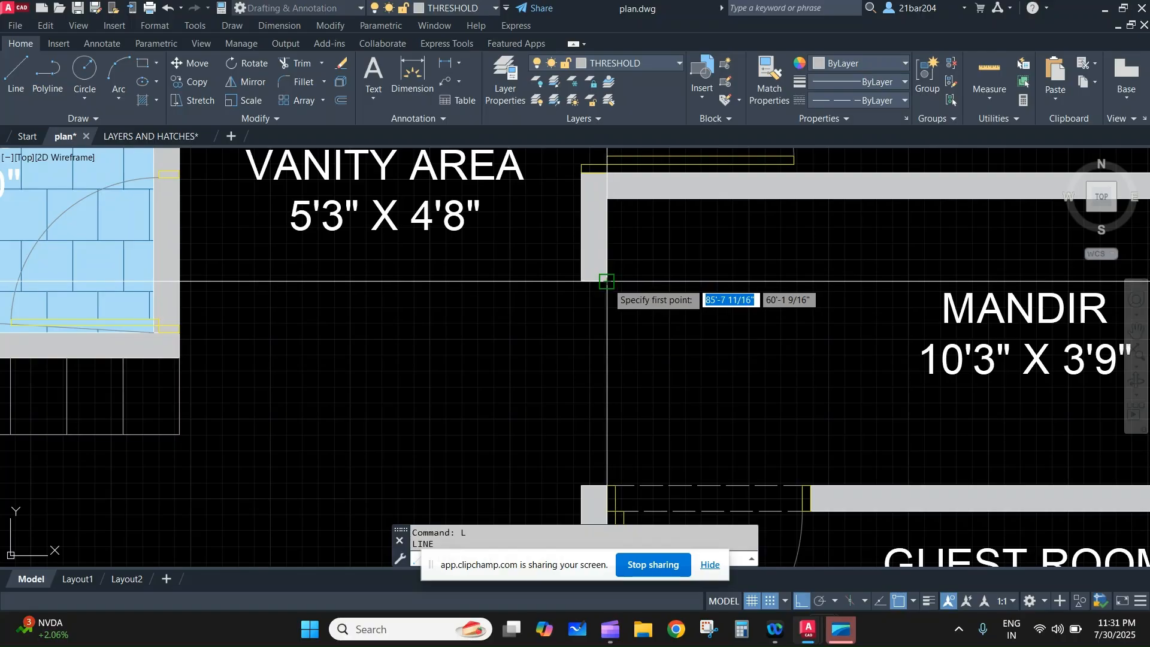
{"action": "left_click", "coordinate": [606, 281]}
{"action": "left_click", "coordinate": [608, 485]}
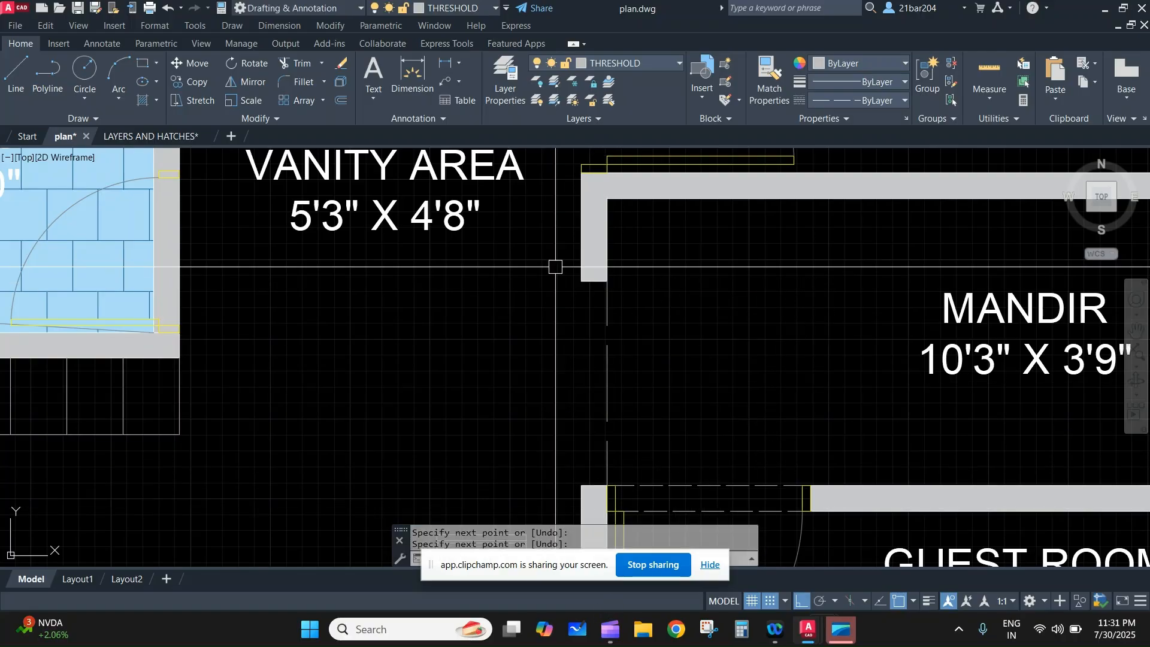
{"action": "key", "text": "Return"}
{"action": "key", "text": "Return"}
{"action": "left_click", "coordinate": [582, 281]}
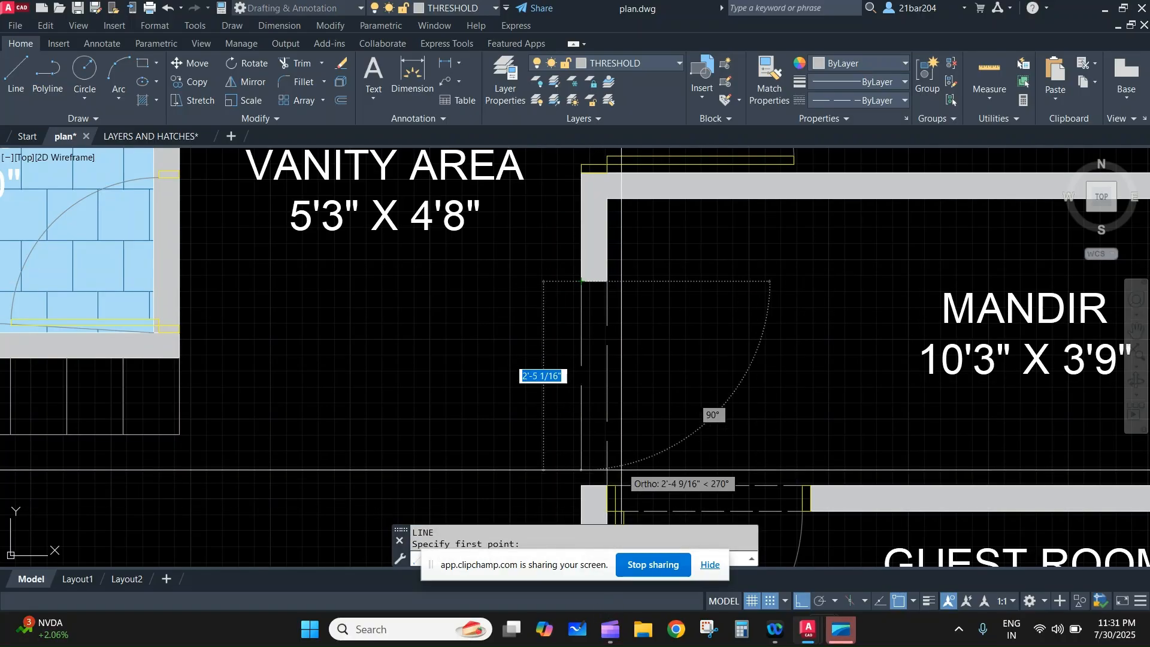
{"action": "left_click", "coordinate": [582, 485]}
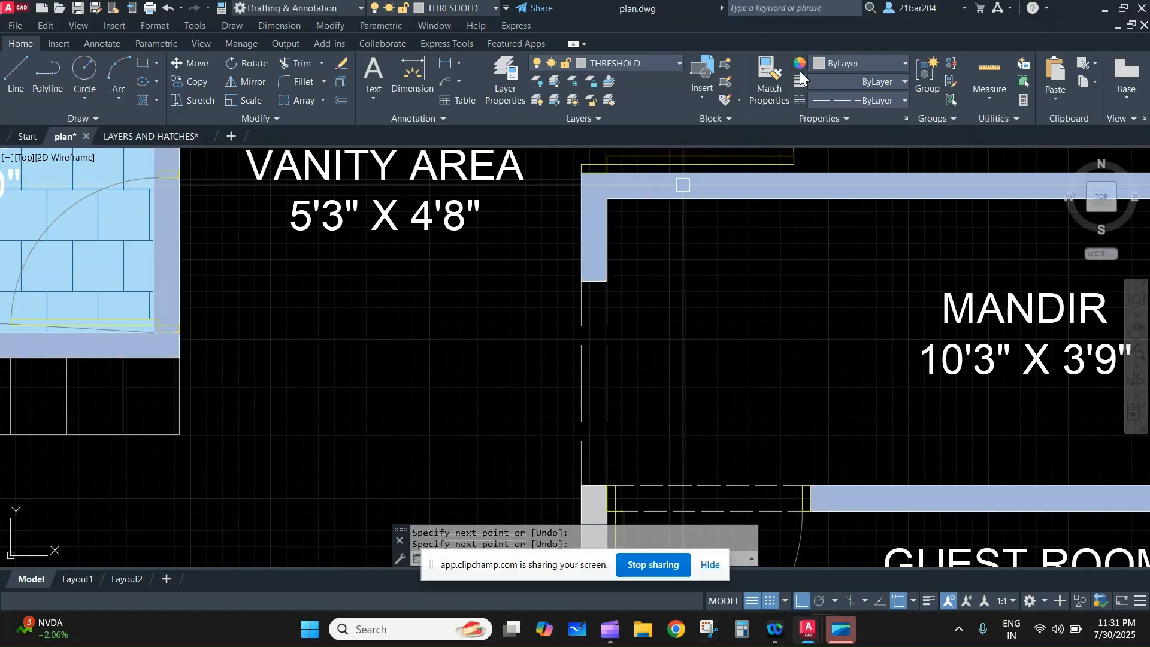
- Match the properties of the guest room's dashed threshold line onto the two lines across the Mandir opening
{"action": "left_click", "coordinate": [777, 101]}
{"action": "left_click", "coordinate": [674, 486]}
{"action": "left_click", "coordinate": [615, 347]}
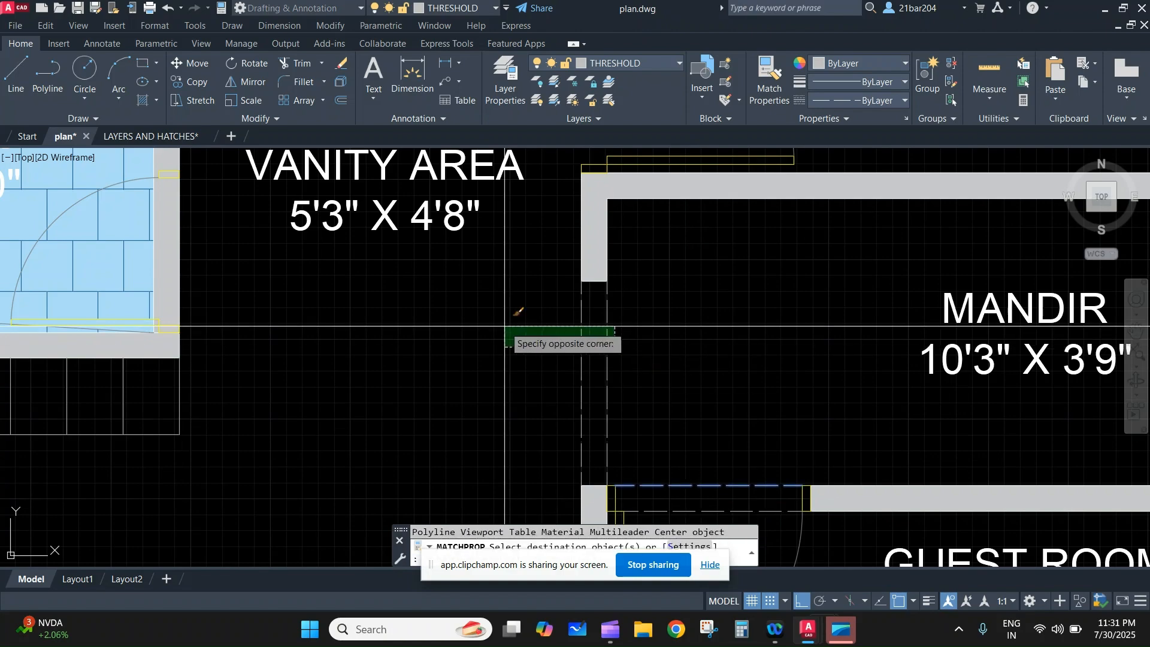
{"action": "left_click", "coordinate": [505, 326]}
{"action": "middle_click_drag", "start_coordinate": [687, 150], "coordinate": [695, 394]}
{"action": "key", "text": "Return"}
- Draw two threshold lines across the master bedroom door opening beside the vanity area, one along each side of the frame
{"action": "middle_click_drag", "start_coordinate": [647, 196], "coordinate": [649, 124]}
{"action": "type", "text": "l"}
{"action": "key", "text": "Return"}
{"action": "left_click", "coordinate": [592, 346]}
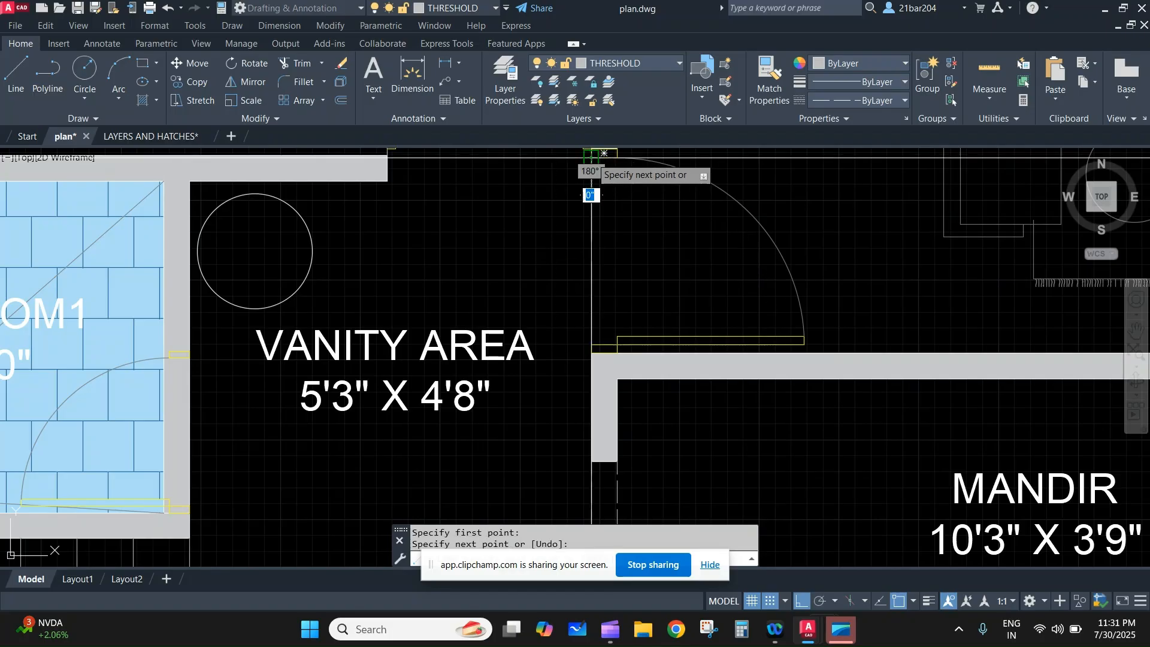
{"action": "middle_click_drag", "start_coordinate": [592, 153], "coordinate": [574, 184]}
{"action": "key", "text": "Escape"}
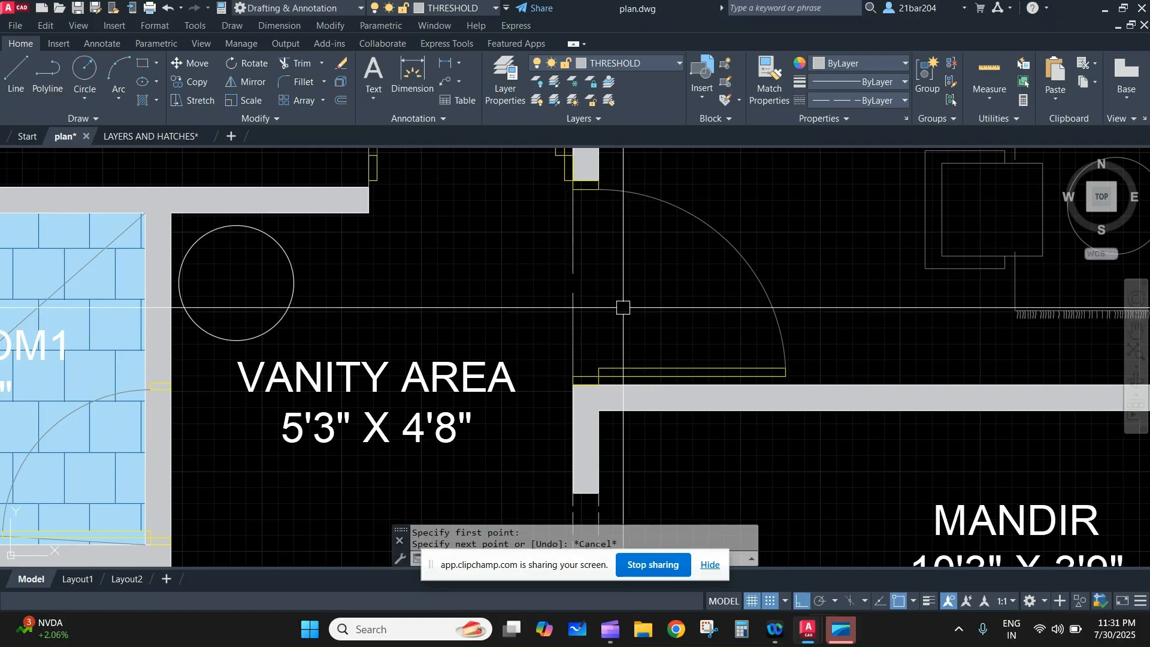
{"action": "key", "text": "Return"}
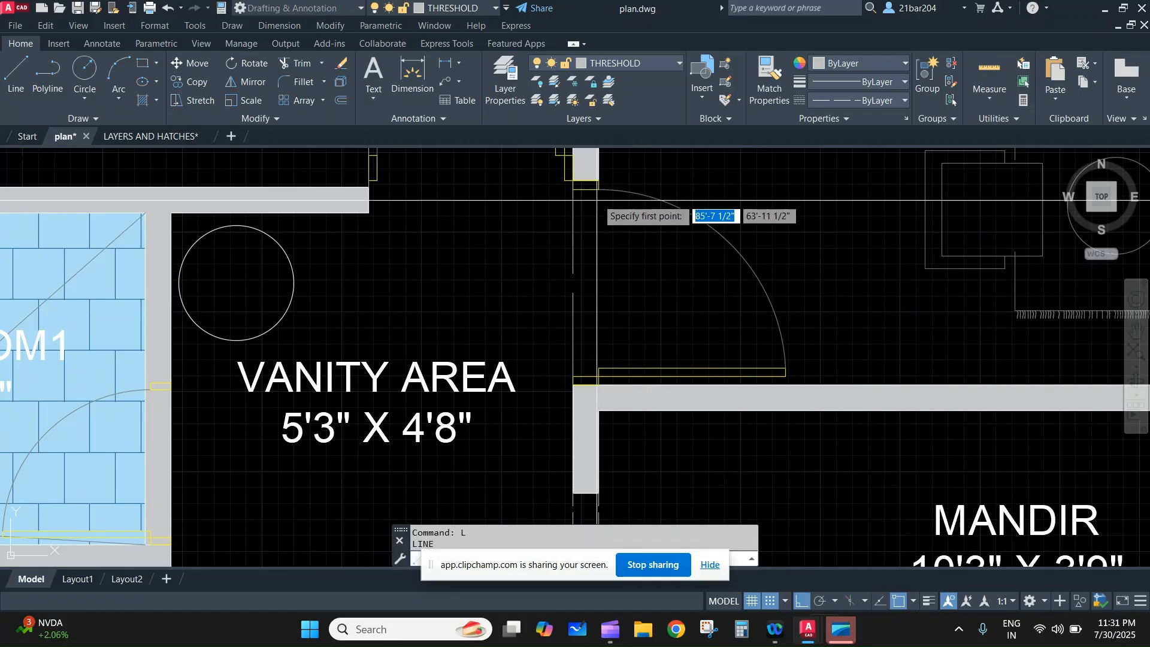
{"action": "left_click", "coordinate": [599, 373]}
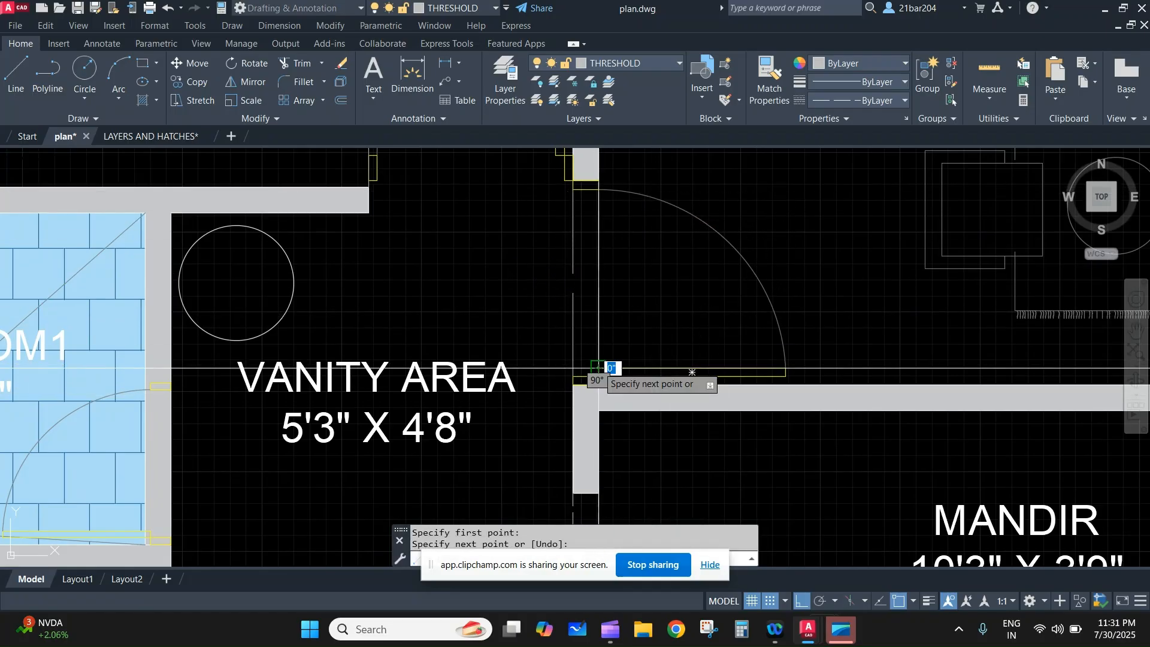
{"action": "left_click", "coordinate": [598, 189]}
{"action": "key", "text": "Return"}
- Match the properties of the Mandir's dashed threshold line onto the two lines at the master bedroom door beside the vanity area
{"action": "left_click", "coordinate": [764, 95]}
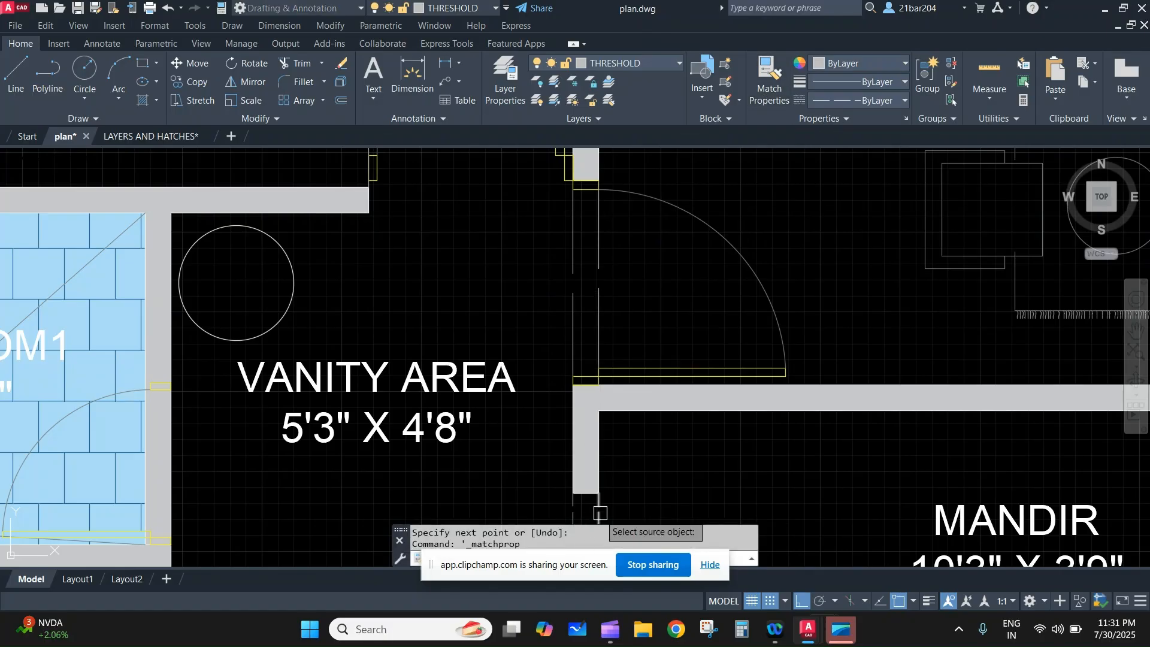
{"action": "left_click", "coordinate": [621, 266]}
{"action": "left_click", "coordinate": [538, 227]}
{"action": "key", "text": "Escape"}
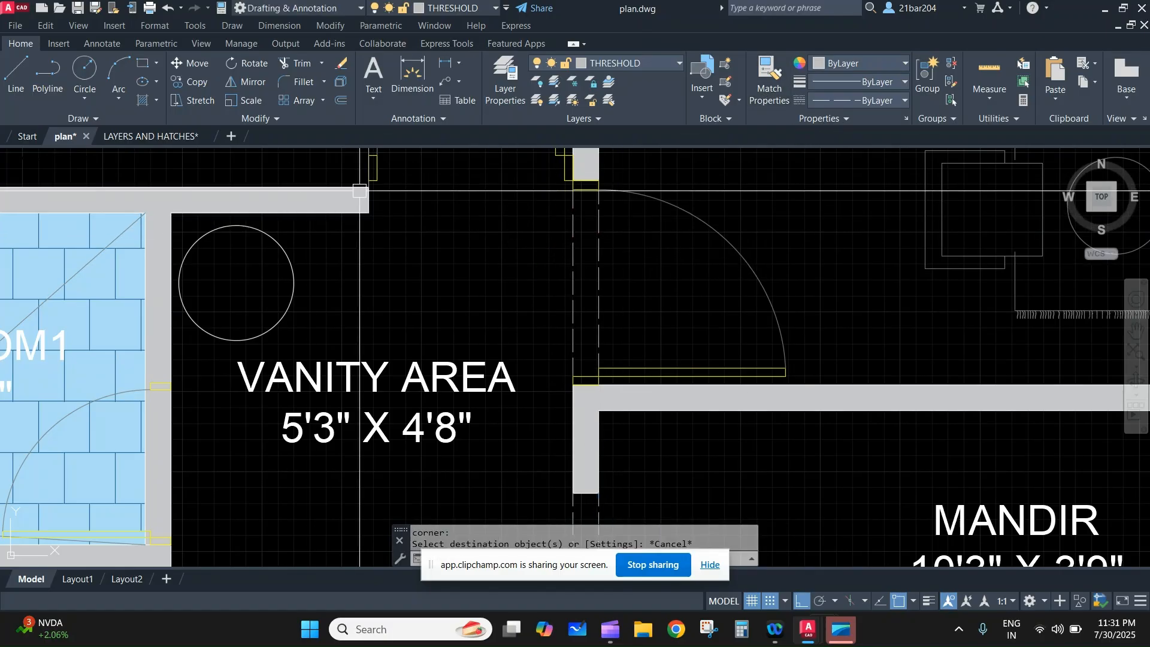
- Draw two threshold lines across the door opening between the vanity area and the middle bedroom, one along each side of the frame
{"action": "middle_click_drag", "start_coordinate": [441, 227], "coordinate": [504, 445]}
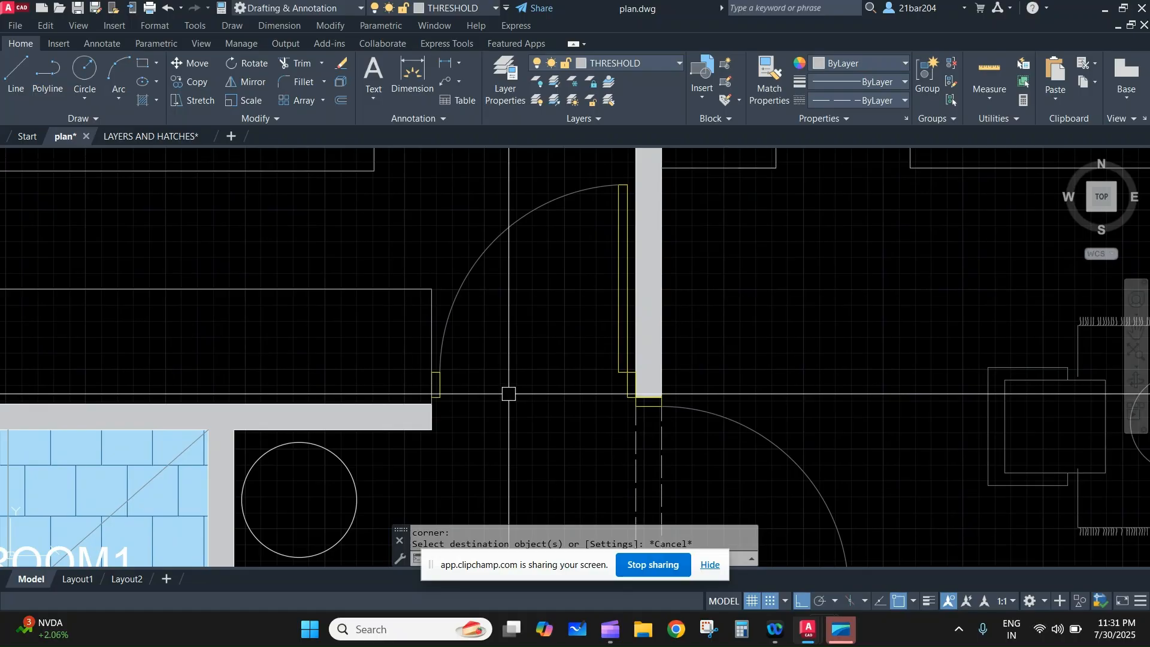
{"action": "key", "text": "l"}
{"action": "key", "text": "Return"}
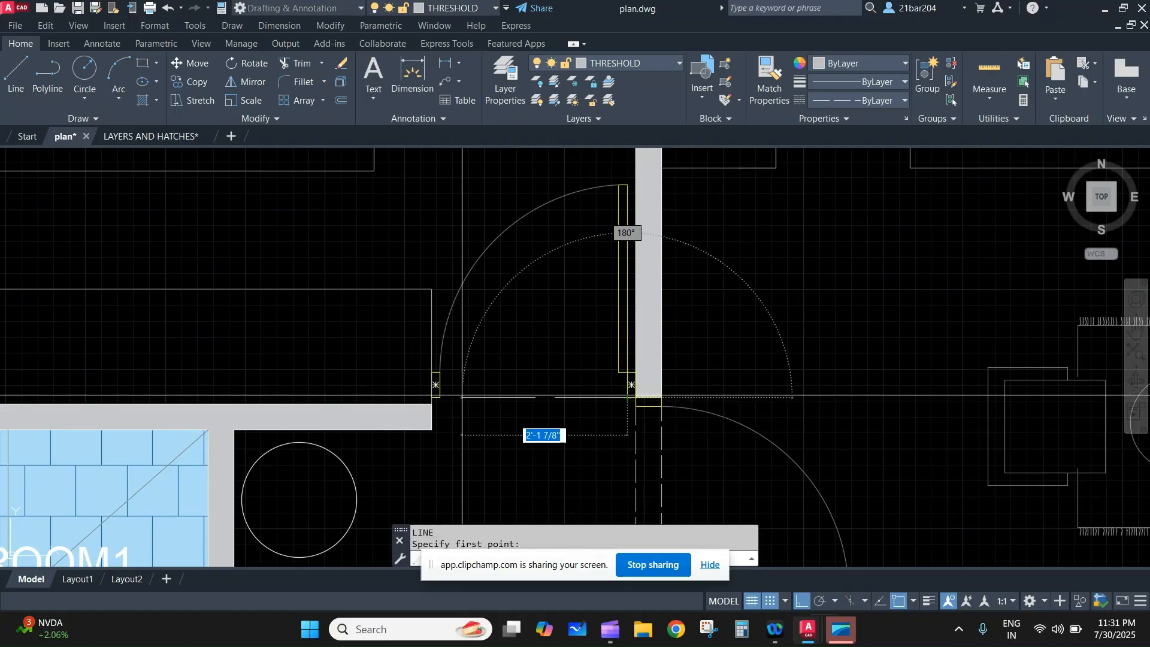
{"action": "left_click", "coordinate": [433, 398]}
{"action": "key", "text": "Escape"}
{"action": "middle_click_drag", "start_coordinate": [557, 392], "coordinate": [558, 394]}
{"action": "key", "text": "Return"}
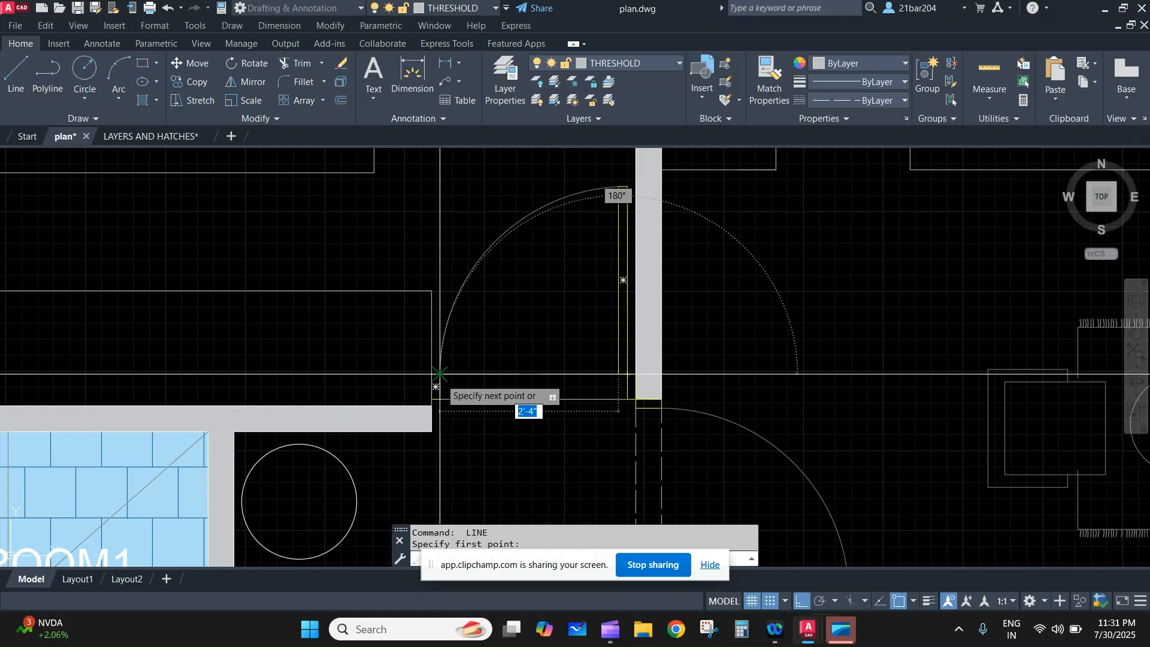
{"action": "left_click", "coordinate": [452, 377]}
{"action": "key", "text": "Escape"}
- Match the properties of the master bedroom's dashed threshold line onto the two lines at the middle bedroom door
{"action": "left_click", "coordinate": [771, 84]}
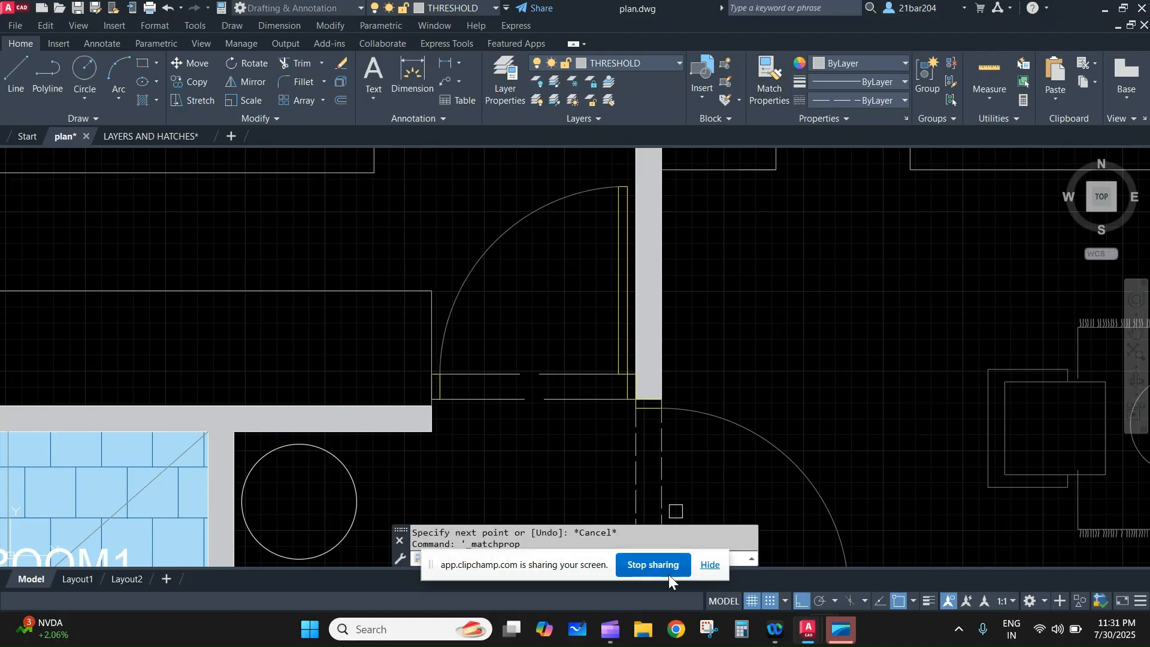
{"action": "left_click", "coordinate": [552, 431]}
{"action": "left_click", "coordinate": [509, 310]}
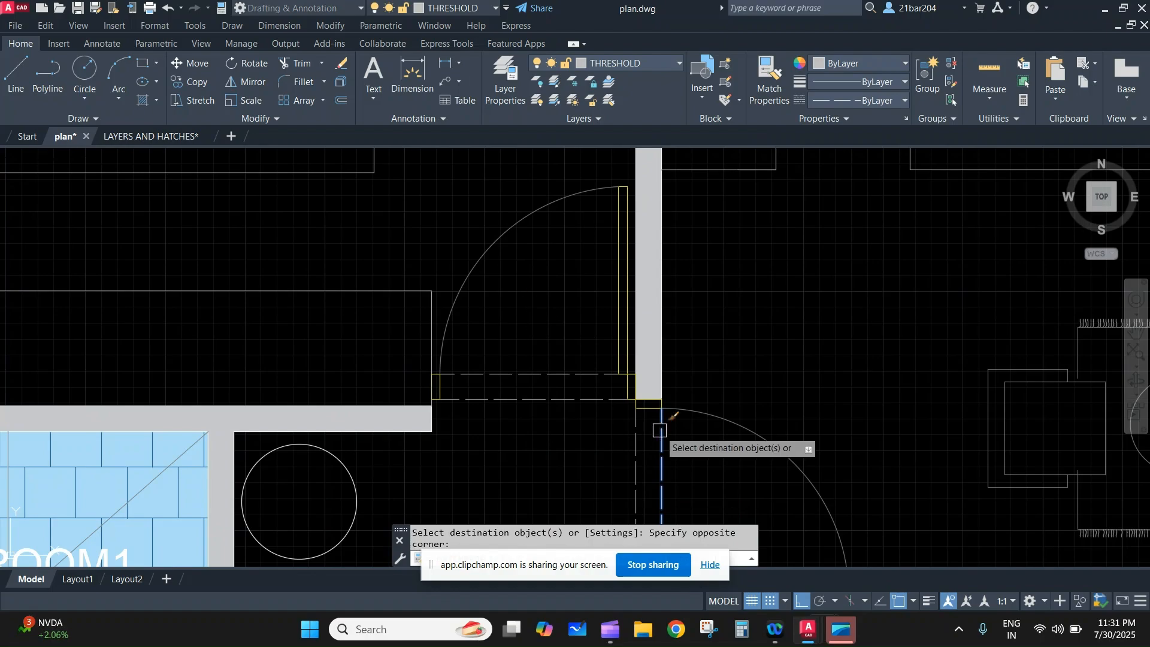
{"action": "scroll", "coordinate": [700, 370], "scroll_direction": "down", "scroll_amount": 8}
{"action": "middle_click_drag", "start_coordinate": [715, 288], "coordinate": [735, 458]}
{"action": "middle_click_drag", "start_coordinate": [671, 296], "coordinate": [678, 319]}
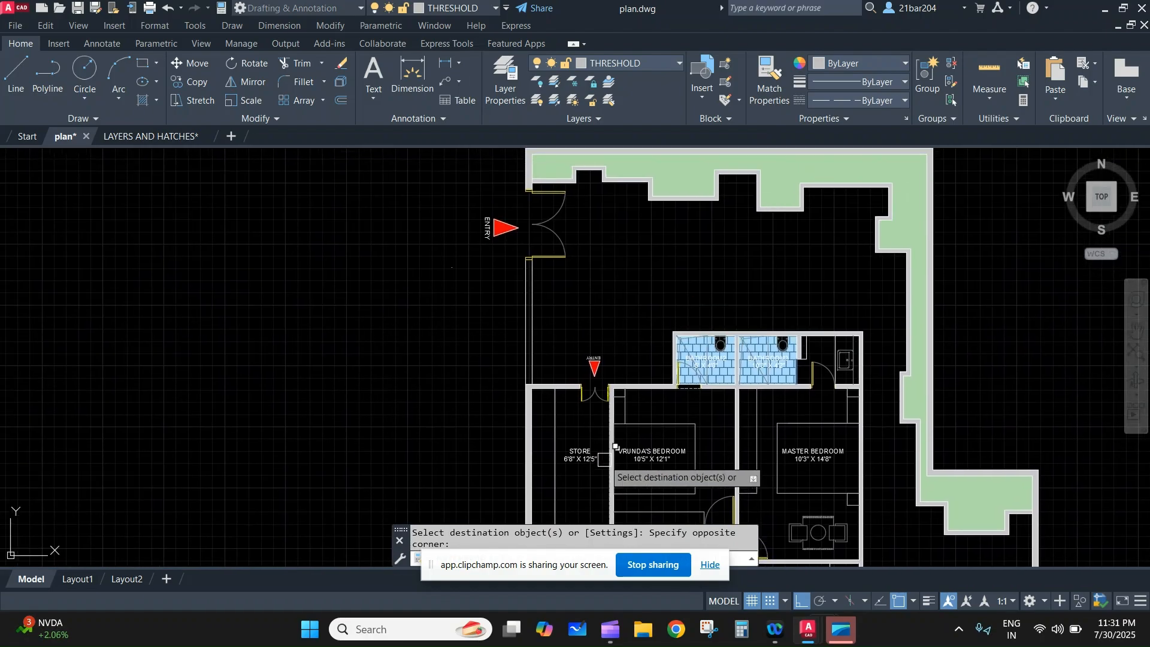
{"action": "key", "text": "Escape"}
- Draw two threshold lines across the double entry door opening of the 6'8" x 12'5" store
{"action": "scroll", "coordinate": [599, 393], "scroll_direction": "up", "scroll_amount": 8}
{"action": "scroll", "coordinate": [555, 393], "scroll_direction": "up", "scroll_amount": 3}
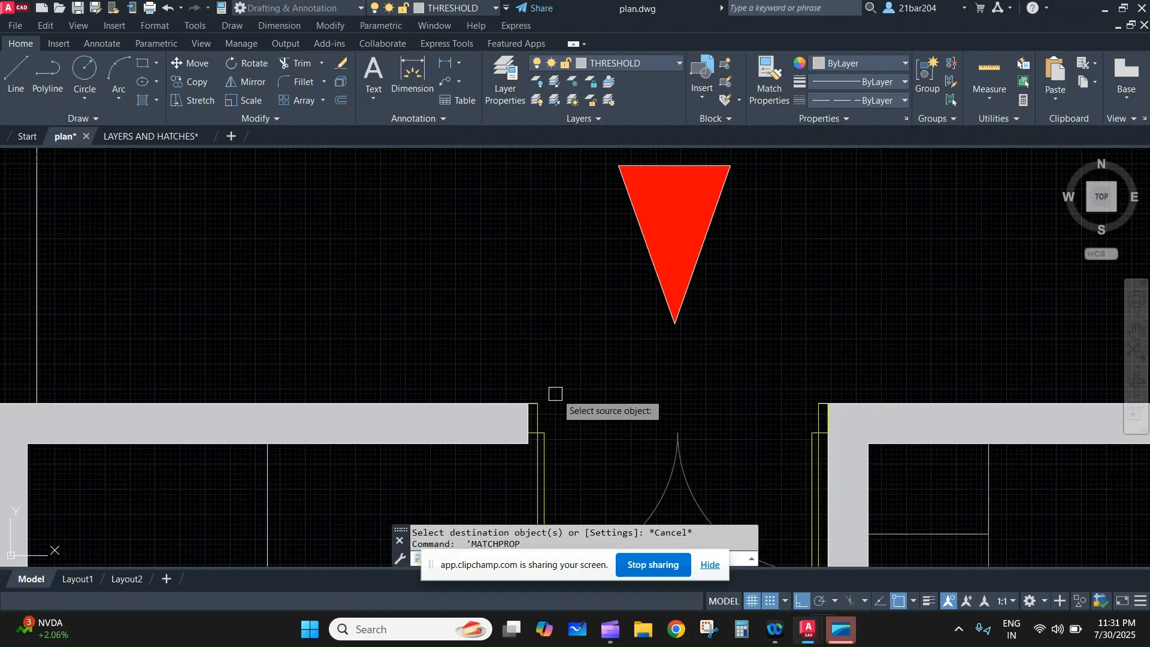
{"action": "type", "text": "L"}
{"action": "key", "text": "Return"}
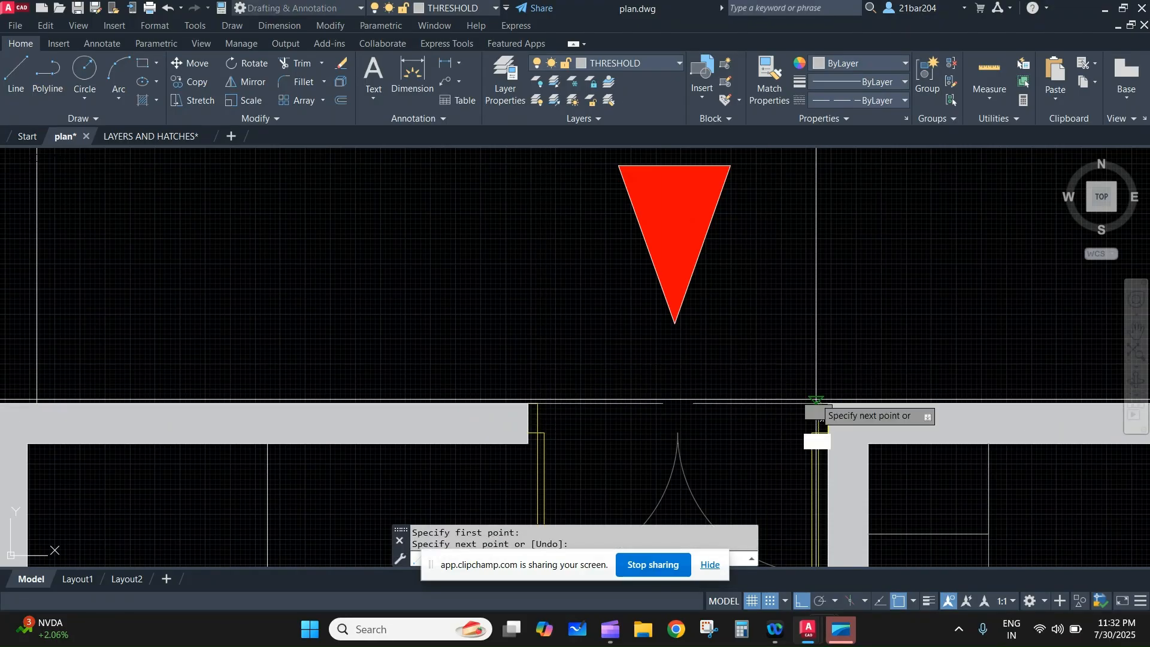
{"action": "key", "text": "Return"}
{"action": "middle_click_drag", "start_coordinate": [656, 360], "coordinate": [653, 320]}
{"action": "type", "text": "L"}
{"action": "key", "text": "Return"}
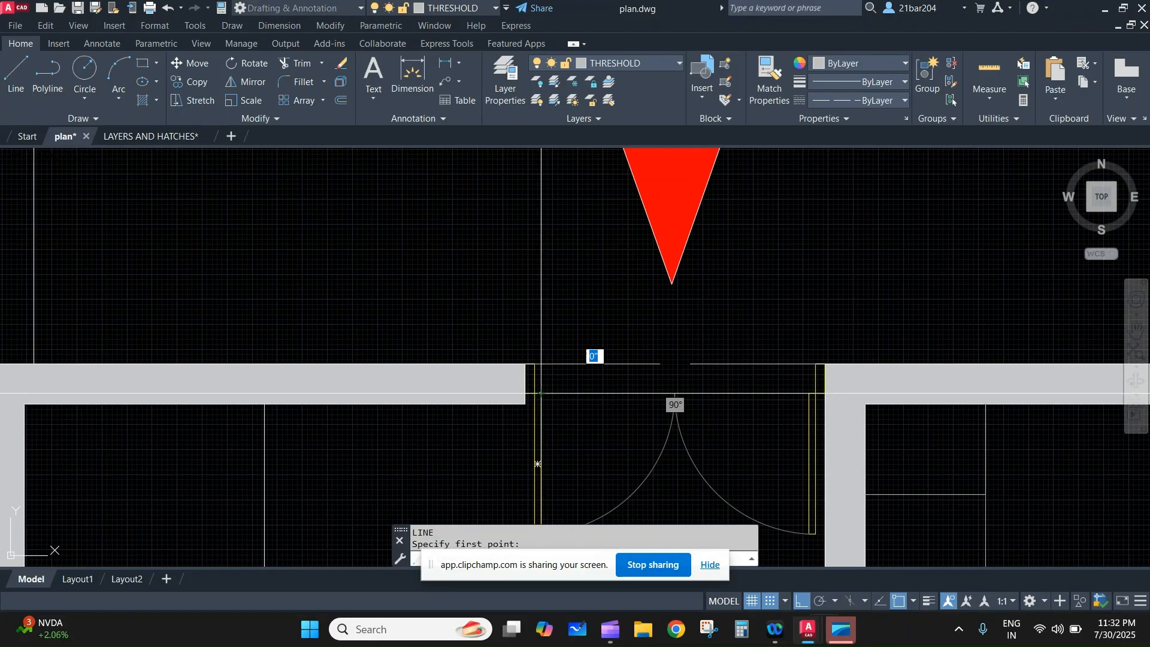
{"action": "left_click", "coordinate": [809, 394]}
{"action": "key", "text": "Return"}
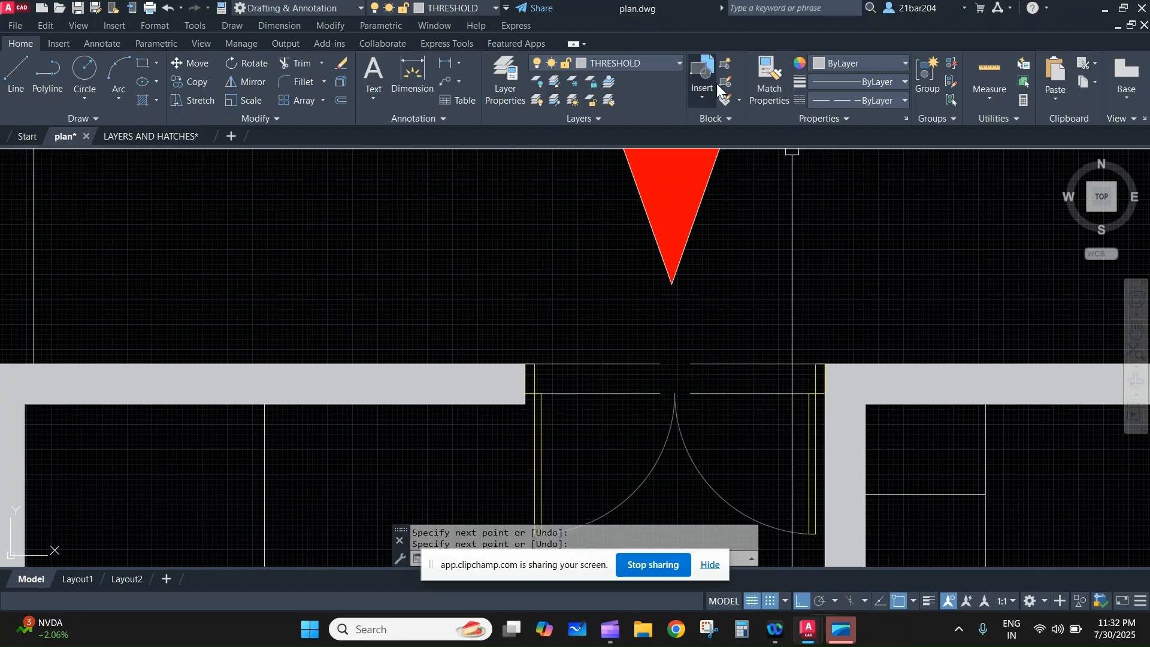
- Match the properties of a dashed threshold line near the vanity area onto the two lines at the store's double entry door
{"action": "left_click", "coordinate": [770, 75]}
{"action": "scroll", "coordinate": [719, 270], "scroll_direction": "down", "scroll_amount": 5}
{"action": "scroll", "coordinate": [827, 325], "scroll_direction": "up", "scroll_amount": 3}
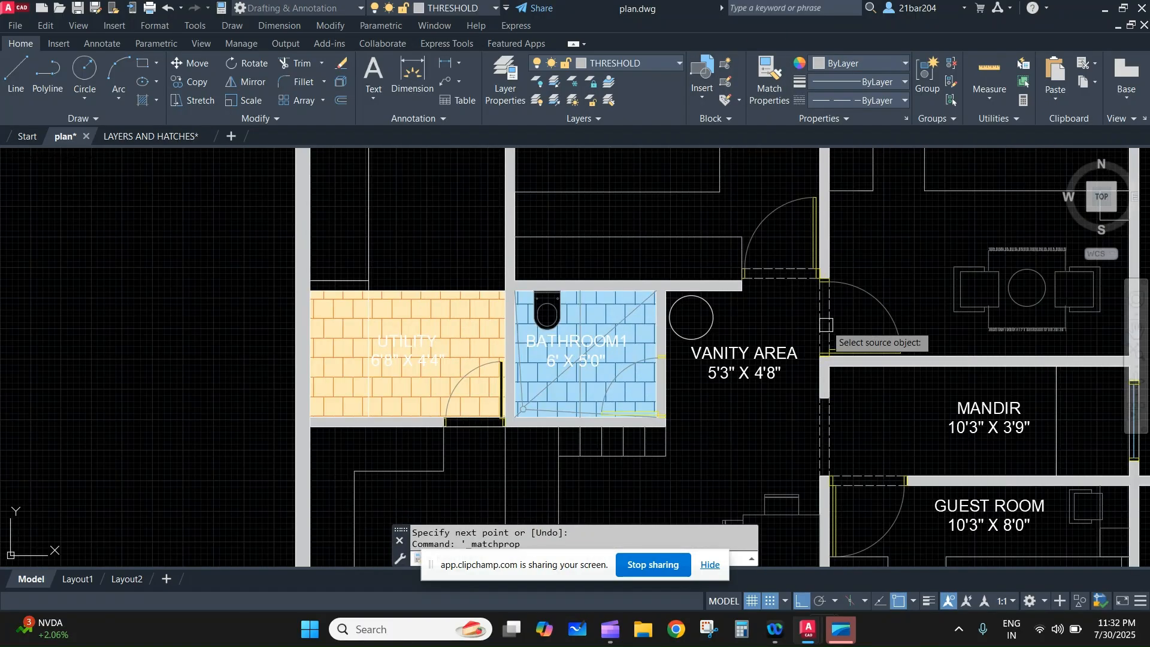
{"action": "middle_click_drag", "start_coordinate": [543, 182], "coordinate": [605, 522]}
{"action": "scroll", "coordinate": [534, 253], "scroll_direction": "up", "scroll_amount": 7}
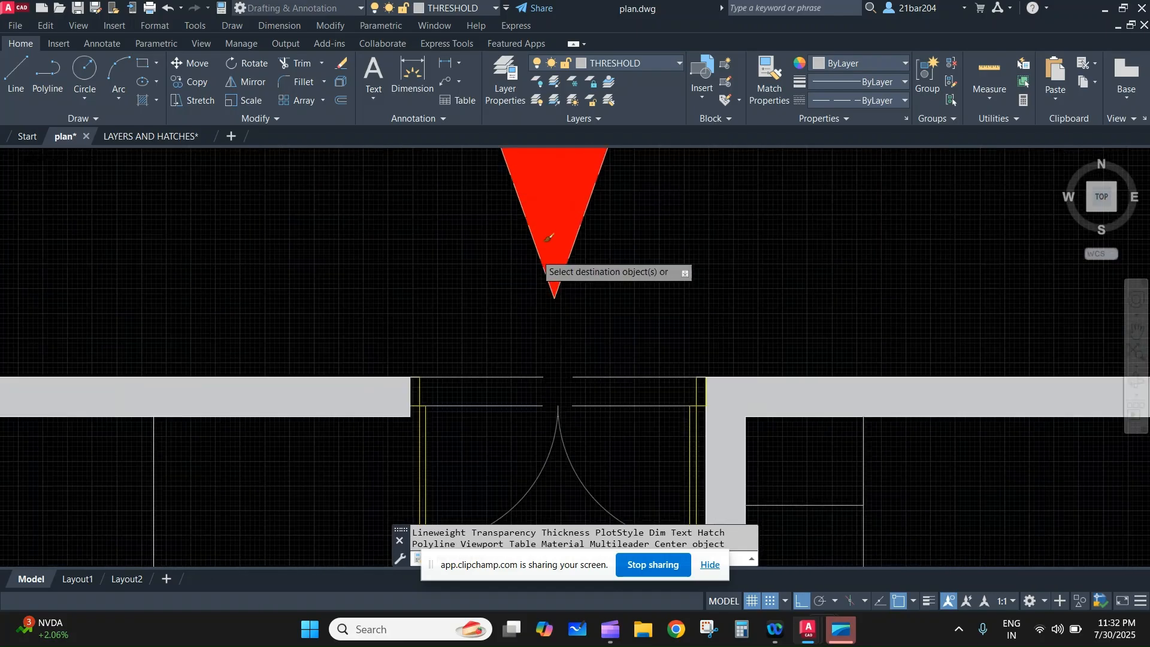
{"action": "middle_click_drag", "start_coordinate": [731, 515], "coordinate": [689, 244]}
{"action": "left_click", "coordinate": [695, 259]}
{"action": "left_click", "coordinate": [646, 155]}
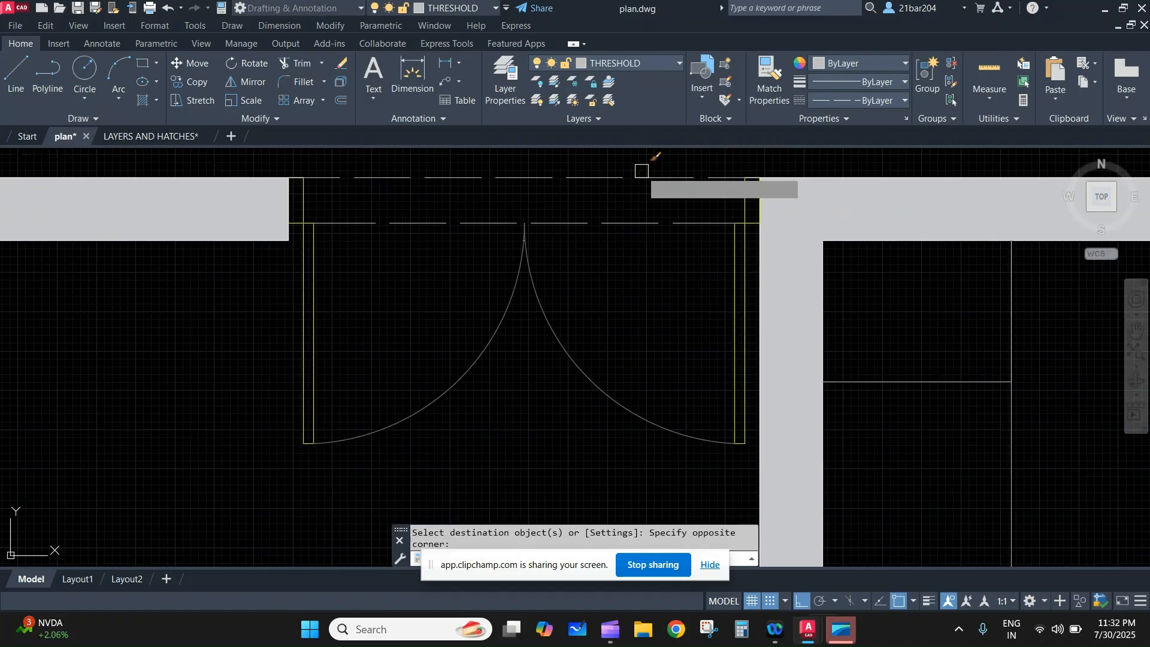
{"action": "scroll", "coordinate": [702, 234], "scroll_direction": "down", "scroll_amount": 5}
{"action": "middle_click_drag", "start_coordinate": [713, 346], "coordinate": [262, 273]}
{"action": "scroll", "coordinate": [262, 273], "scroll_direction": "down", "scroll_amount": 3}
{"action": "middle_click_drag", "start_coordinate": [449, 242], "coordinate": [482, 359]}
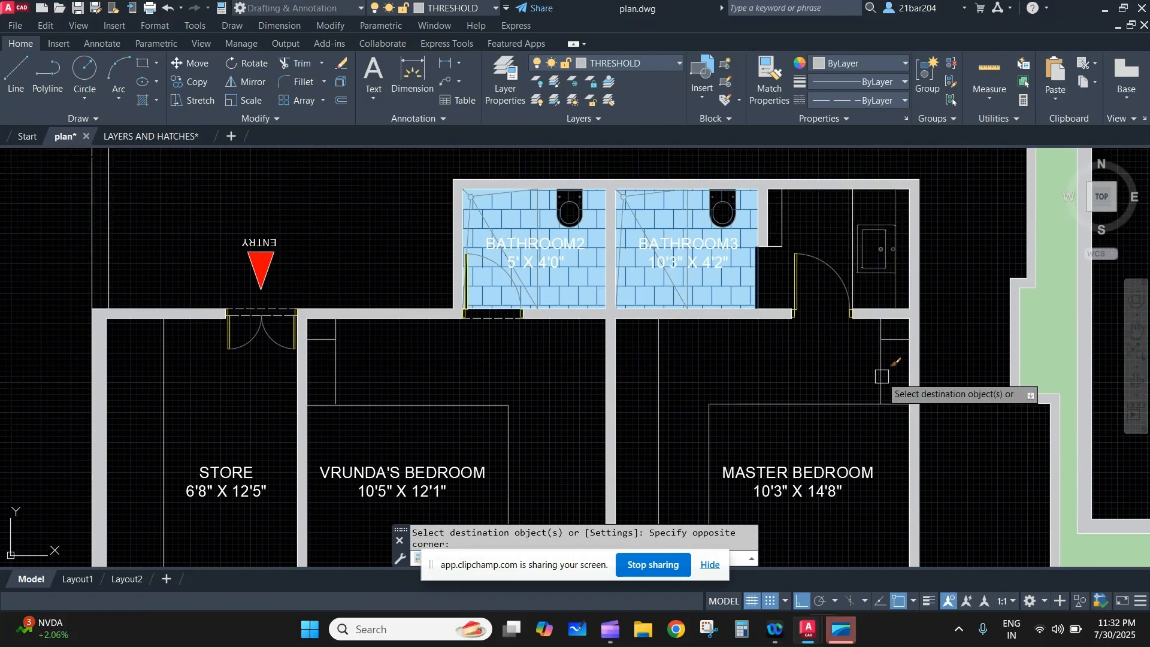
{"action": "key", "text": "Escape"}
- Draw two threshold lines across the door opening between the master bedroom and the washbasin area beside Bathroom3
{"action": "middle_click_drag", "start_coordinate": [848, 378], "coordinate": [797, 383]}
{"action": "scroll", "coordinate": [680, 252], "scroll_direction": "up", "scroll_amount": 3}
{"action": "scroll", "coordinate": [734, 263], "scroll_direction": "up", "scroll_amount": 3}
{"action": "type", "text": "L"}
{"action": "key", "text": "Return"}
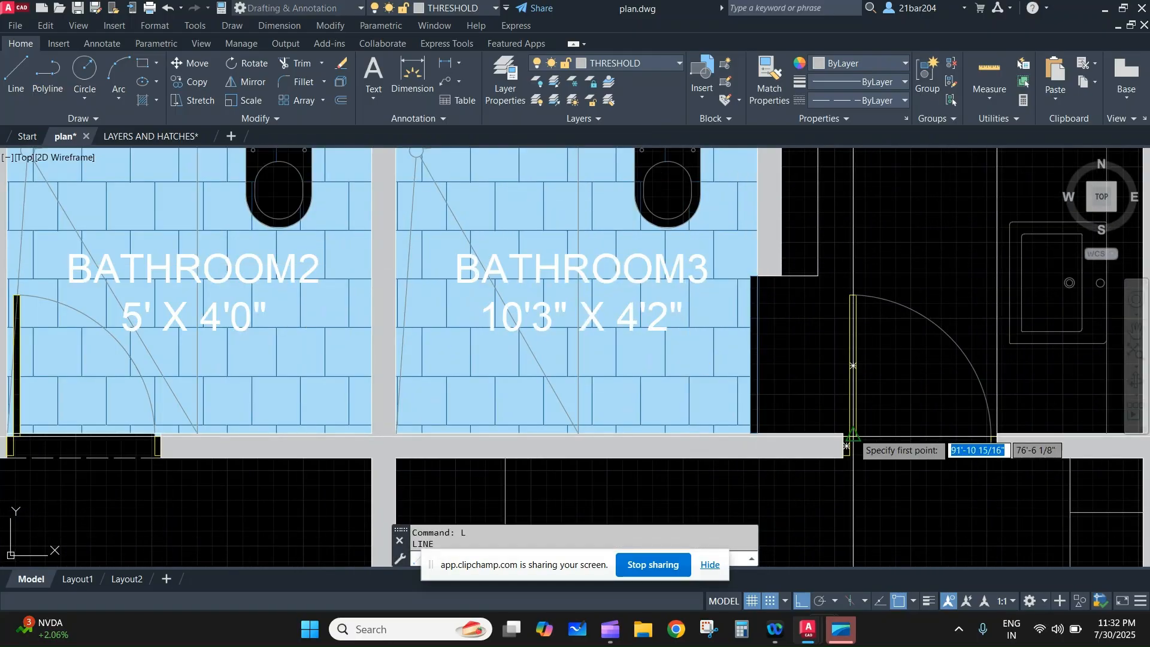
{"action": "scroll", "coordinate": [789, 336], "scroll_direction": "up", "scroll_amount": 3}
{"action": "mouse_move", "coordinate": [986, 449]}
{"action": "middle_mouse_down"}
{"action": "mouse_move", "coordinate": [802, 385]}
{"action": "mouse_move", "coordinate": [686, 328]}
{"action": "middle_mouse_up"}
{"action": "left_click", "coordinate": [729, 334]}
{"action": "key", "text": "Return"}
{"action": "key", "text": "Return"}
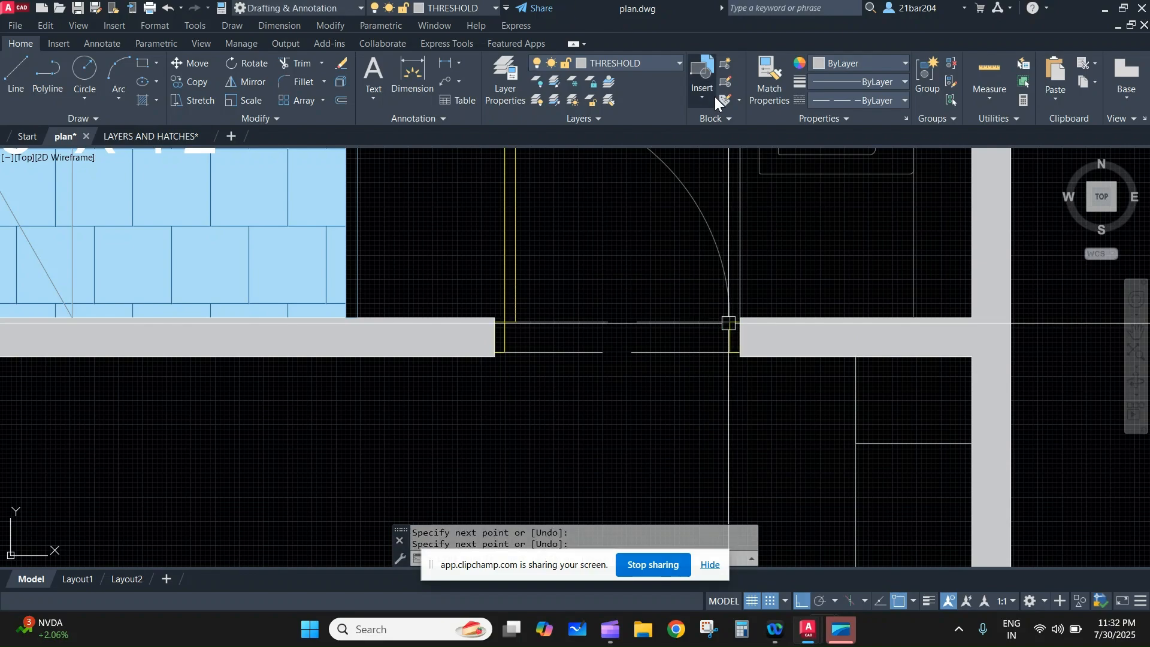
- Match the properties of the master bedroom door's dashed threshold line onto the two lines at the washbasin area's door opening
{"action": "left_click", "coordinate": [770, 78]}
{"action": "scroll", "coordinate": [728, 288], "scroll_direction": "down", "scroll_amount": 3}
{"action": "middle_click_drag", "start_coordinate": [725, 282], "coordinate": [689, 110]}
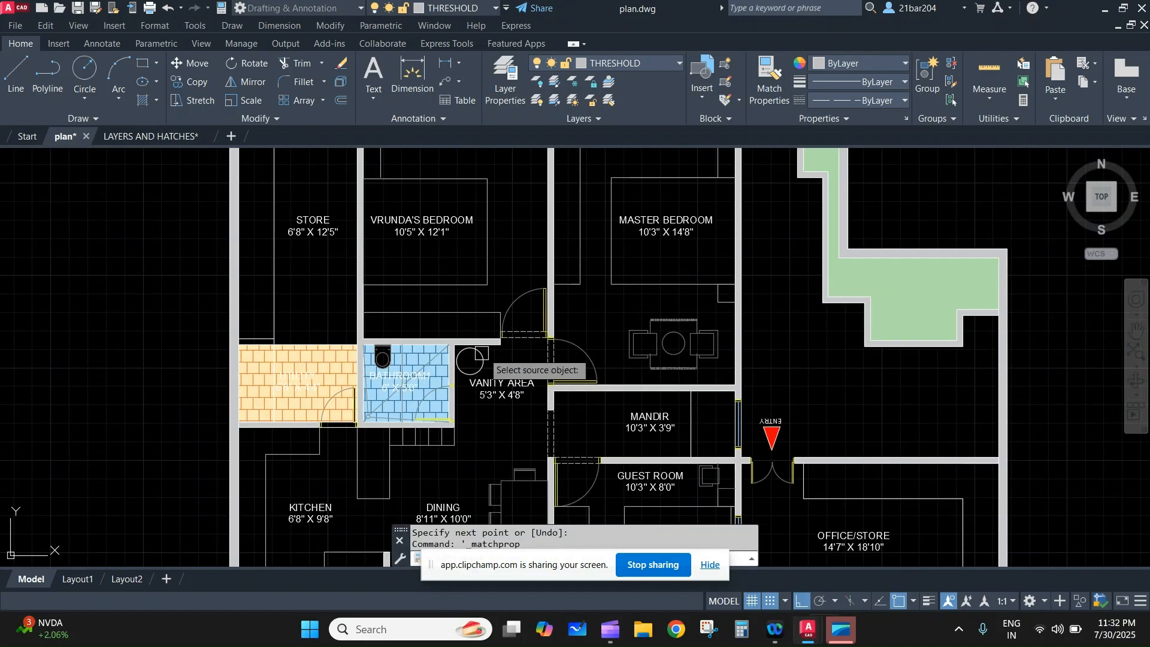
{"action": "scroll", "coordinate": [583, 366], "scroll_direction": "up", "scroll_amount": 2}
{"action": "scroll", "coordinate": [687, 235], "scroll_direction": "down", "scroll_amount": 2}
{"action": "middle_click_drag", "start_coordinate": [686, 235], "coordinate": [685, 444]}
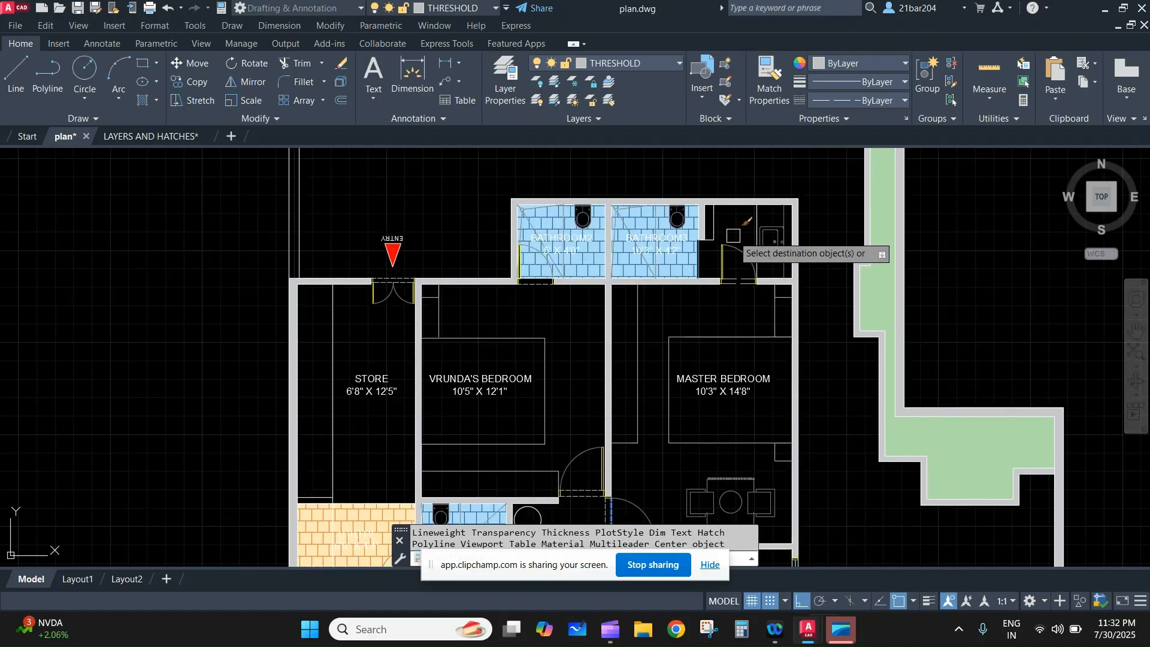
{"action": "scroll", "coordinate": [735, 237], "scroll_direction": "up", "scroll_amount": 6}
{"action": "left_click", "coordinate": [743, 450]}
{"action": "left_click", "coordinate": [710, 344]}
{"action": "scroll", "coordinate": [782, 419], "scroll_direction": "down", "scroll_amount": 4}
{"action": "middle_click_drag", "start_coordinate": [772, 534], "coordinate": [680, 321]}
{"action": "key", "text": "Escape"}
- Match the properties of the dashed threshold line at the mandir opening onto the threshold line at the utility door
{"action": "scroll", "coordinate": [677, 327], "scroll_direction": "down", "scroll_amount": 2}
{"action": "middle_click_drag", "start_coordinate": [662, 371], "coordinate": [669, 363]}
{"action": "middle_click_drag", "start_coordinate": [349, 419], "coordinate": [532, 206]}
{"action": "scroll", "coordinate": [557, 341], "scroll_direction": "up", "scroll_amount": 4}
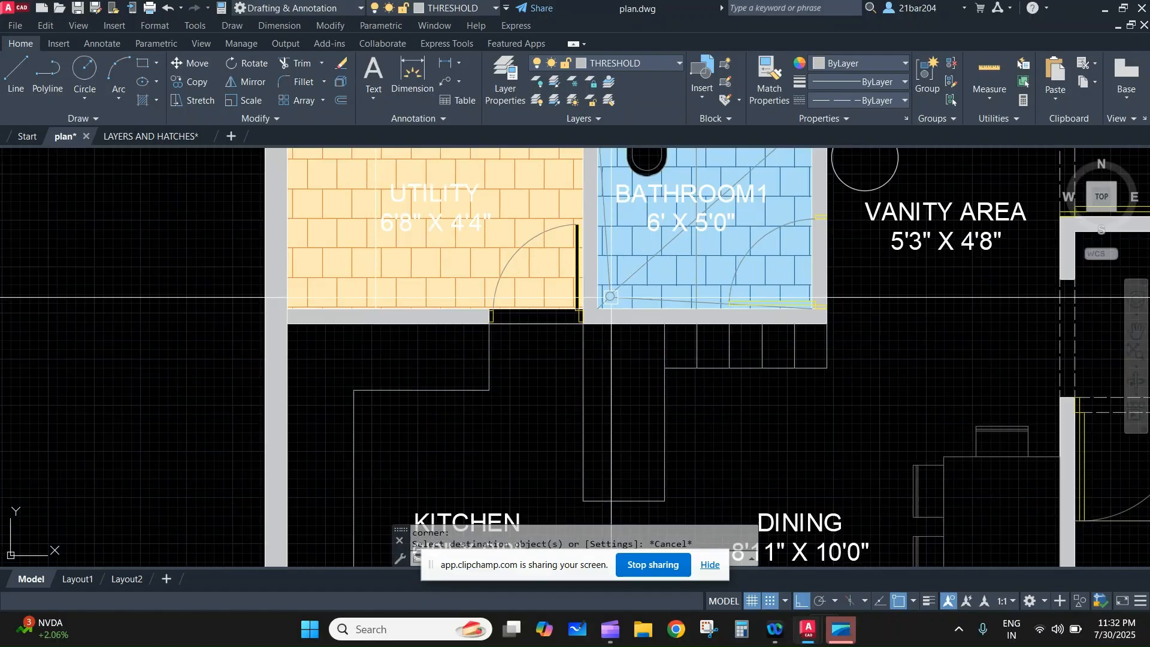
{"action": "left_click", "coordinate": [766, 96]}
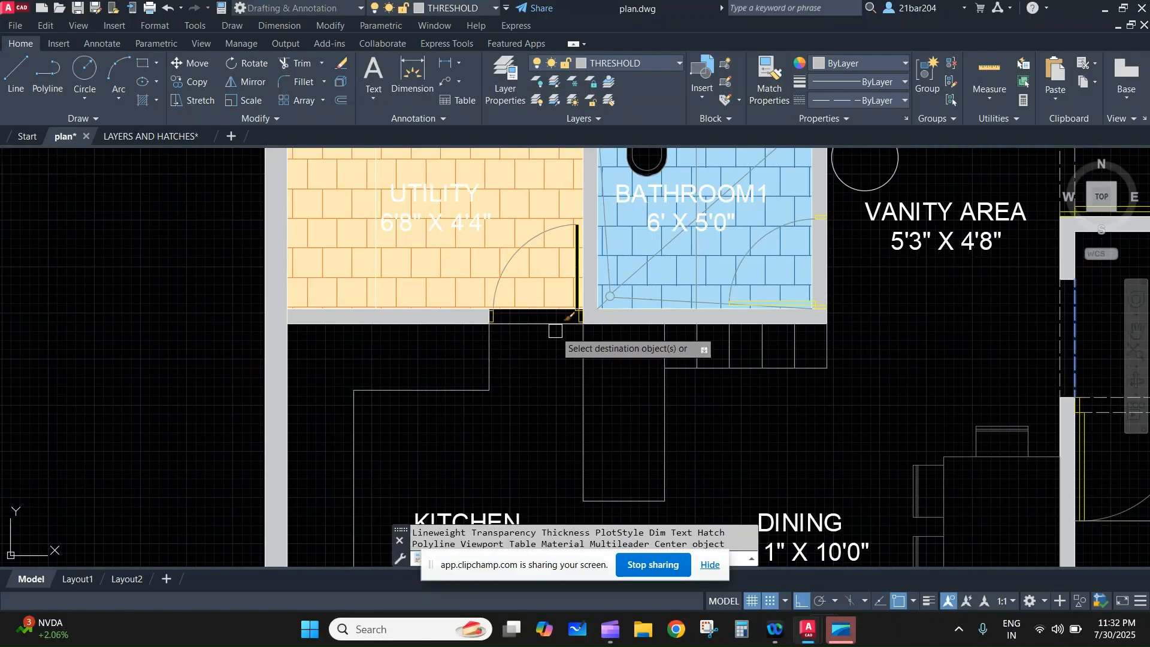
{"action": "left_click", "coordinate": [526, 322]}
{"action": "scroll", "coordinate": [617, 452], "scroll_direction": "down", "scroll_amount": 2}
{"action": "middle_click_drag", "start_coordinate": [633, 412], "coordinate": [621, 270]}
{"action": "middle_click_drag", "start_coordinate": [621, 380], "coordinate": [599, 250]}
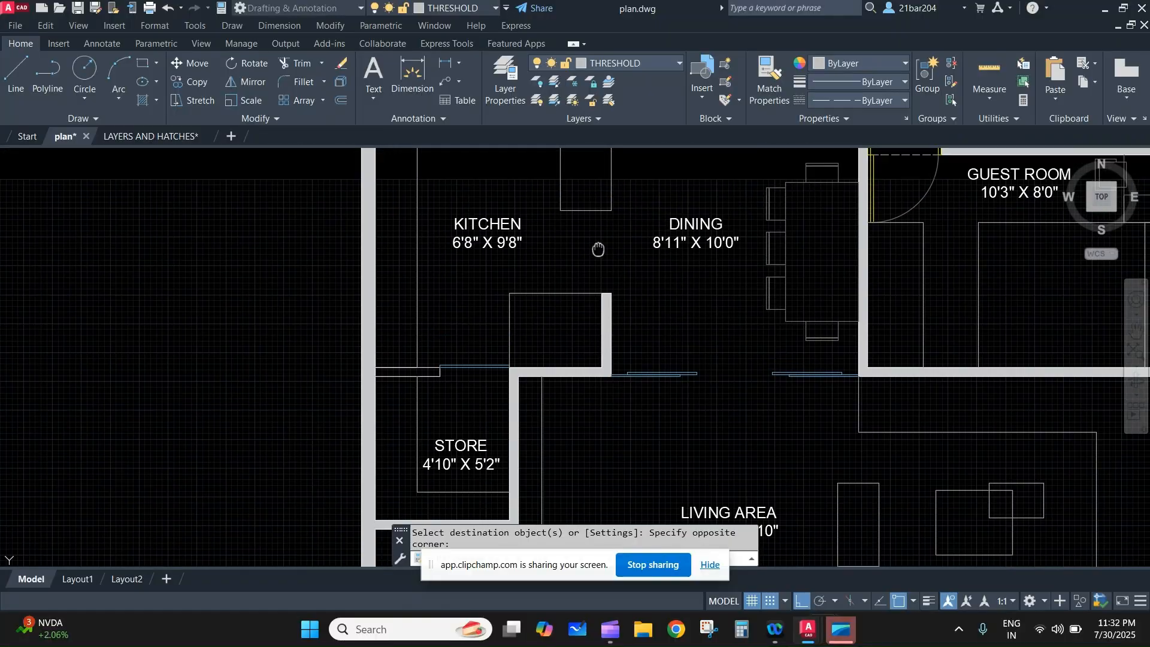
{"action": "middle_click_drag", "start_coordinate": [678, 238], "coordinate": [618, 447]}
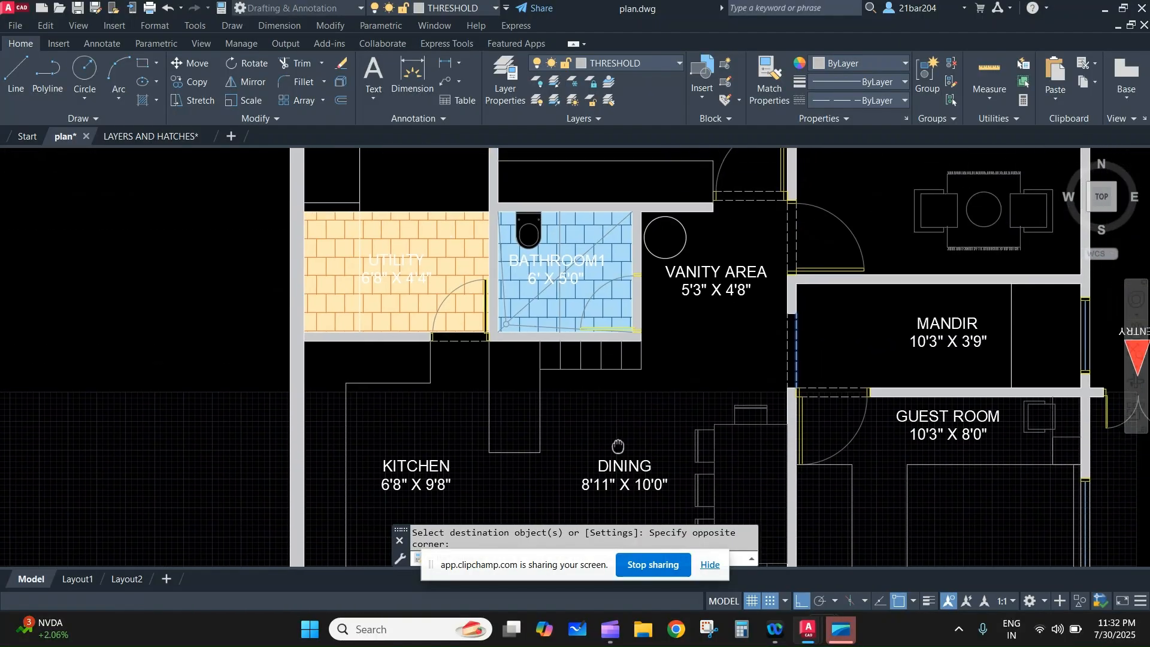
{"action": "scroll", "coordinate": [650, 236], "scroll_direction": "up", "scroll_amount": 2}
{"action": "key", "text": "Escape"}
- Stretch the solid wall hatch beside Bathroom1 up to the upper door jamb so it clears the door opening
{"action": "scroll", "coordinate": [624, 275], "scroll_direction": "up", "scroll_amount": 4}
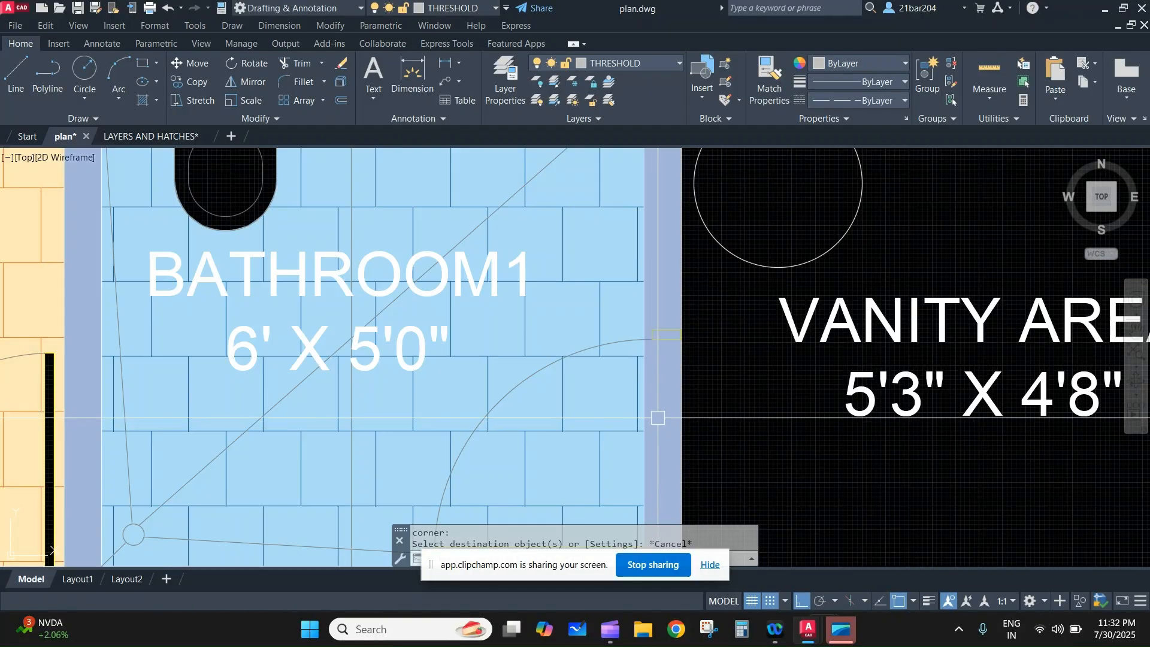
{"action": "left_click", "coordinate": [658, 415]}
{"action": "scroll", "coordinate": [663, 412], "scroll_direction": "down", "scroll_amount": 2}
{"action": "scroll", "coordinate": [681, 502], "scroll_direction": "down", "scroll_amount": 4}
{"action": "middle_click_drag", "start_coordinate": [681, 502], "coordinate": [664, 321]}
{"action": "scroll", "coordinate": [663, 321], "scroll_direction": "up", "scroll_amount": 6}
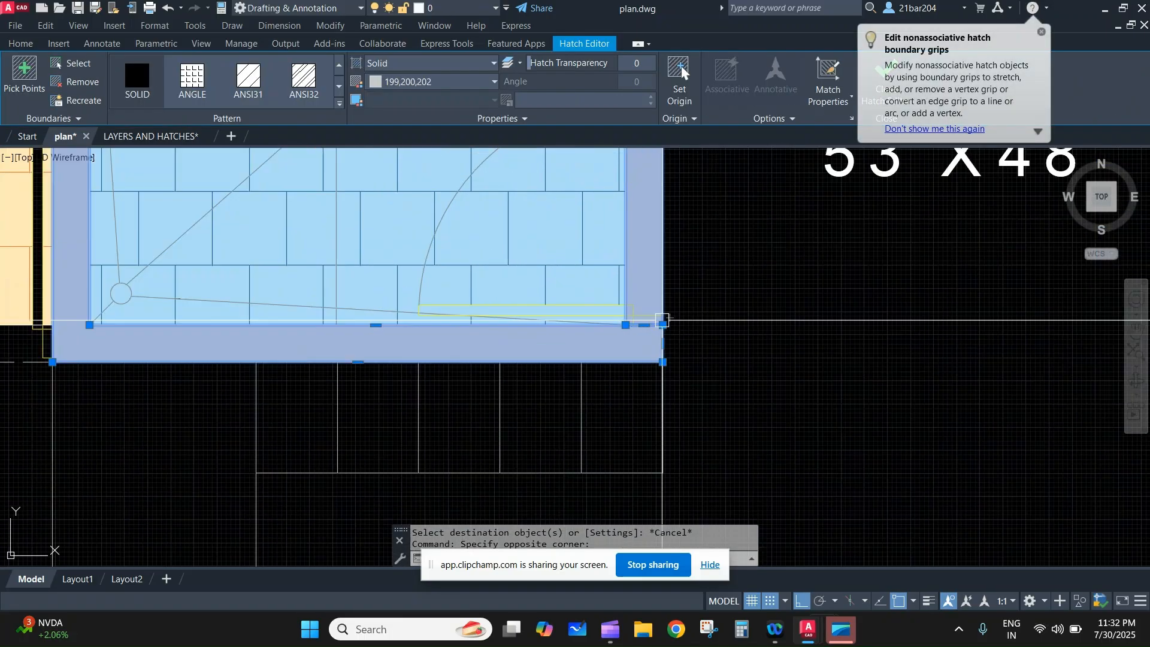
{"action": "middle_click_drag", "start_coordinate": [661, 218], "coordinate": [661, 542]}
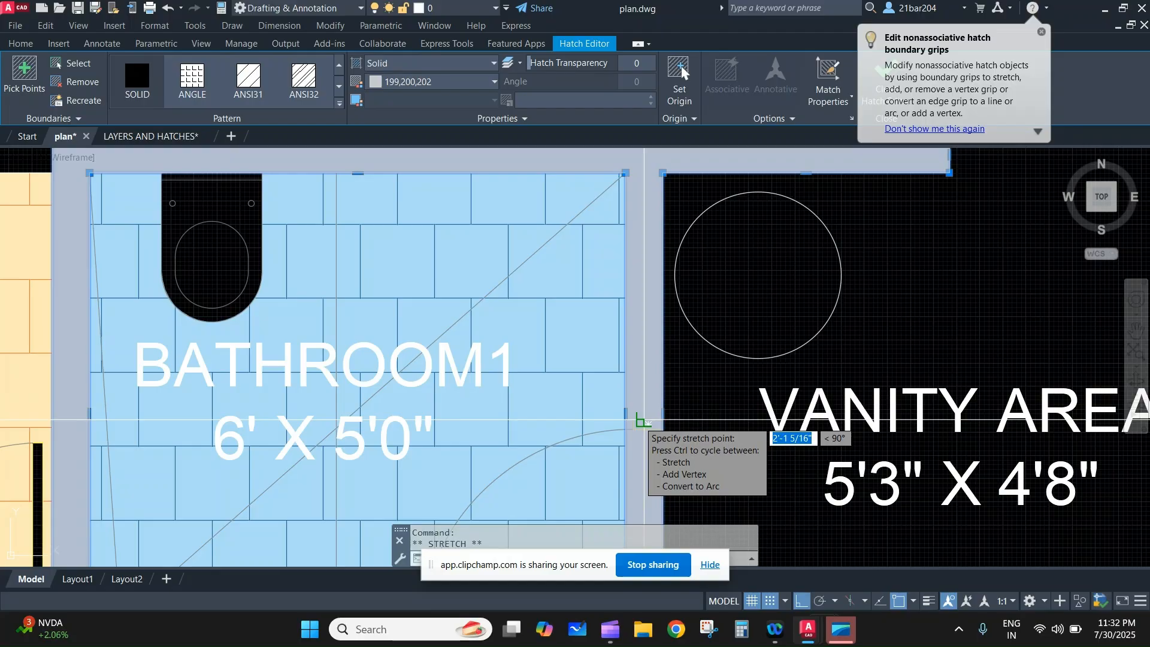
{"action": "key", "text": "Escape"}
{"action": "middle_click_drag", "start_coordinate": [689, 398], "coordinate": [688, 180]}
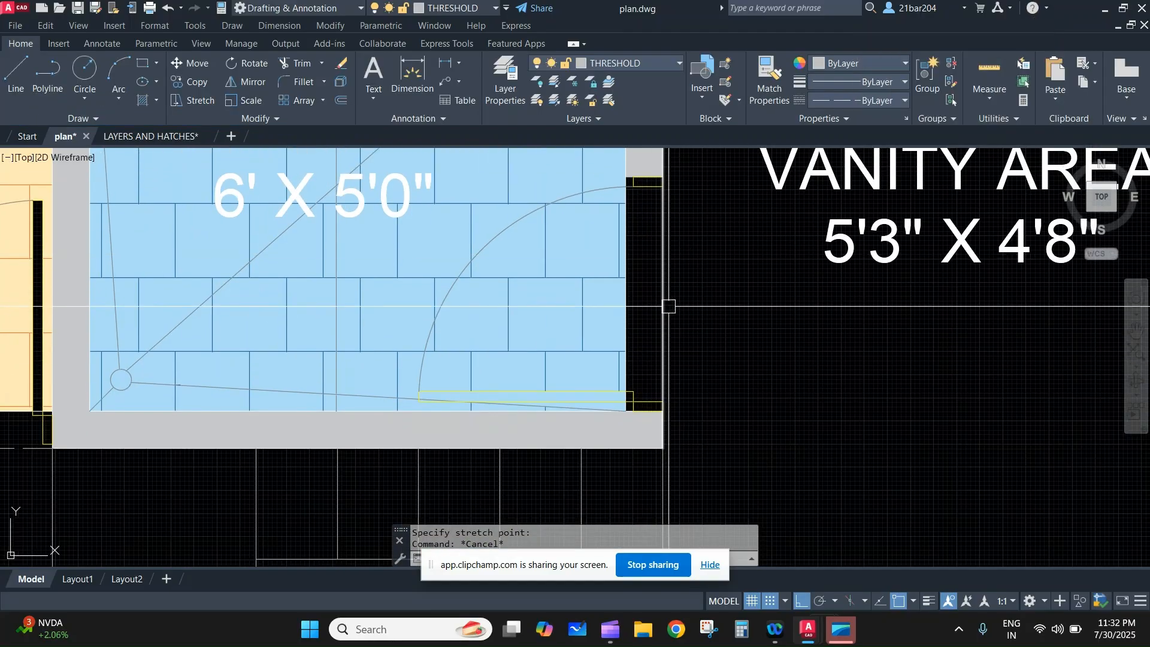
- Trim the wall line crossing the Bathroom1 door opening on the vanity area side
{"action": "scroll", "coordinate": [666, 309], "scroll_direction": "down", "scroll_amount": 4}
{"action": "scroll", "coordinate": [705, 362], "scroll_direction": "up", "scroll_amount": 2}
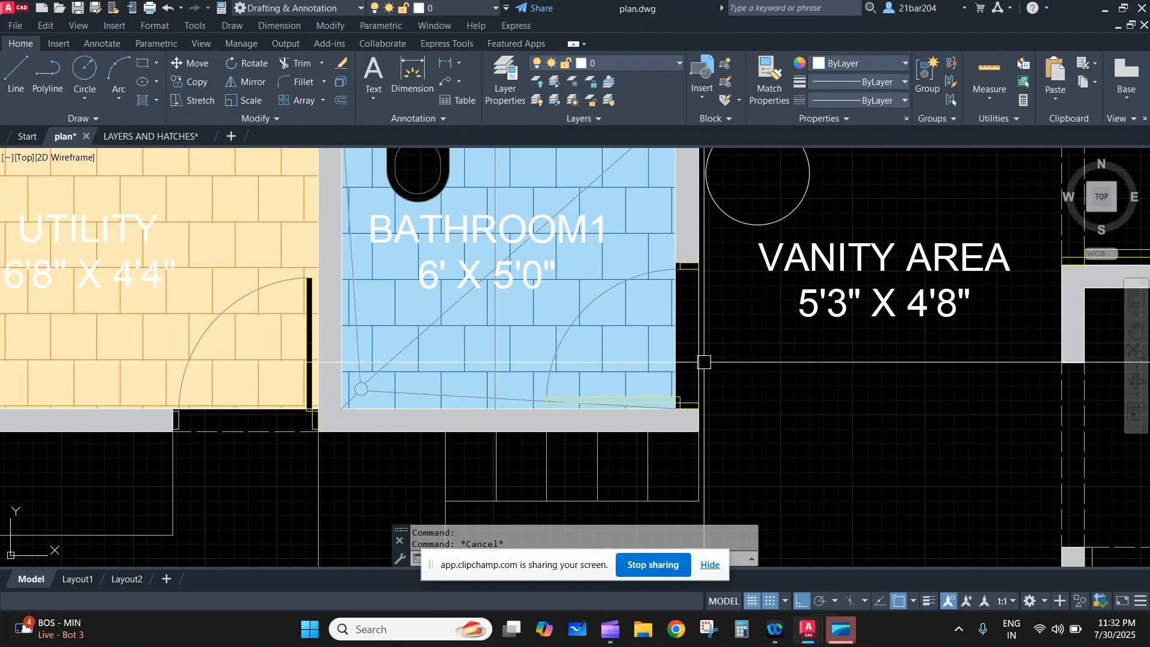
{"action": "type", "text": "tr"}
{"action": "key", "text": "Return"}
{"action": "key", "text": "Escape"}
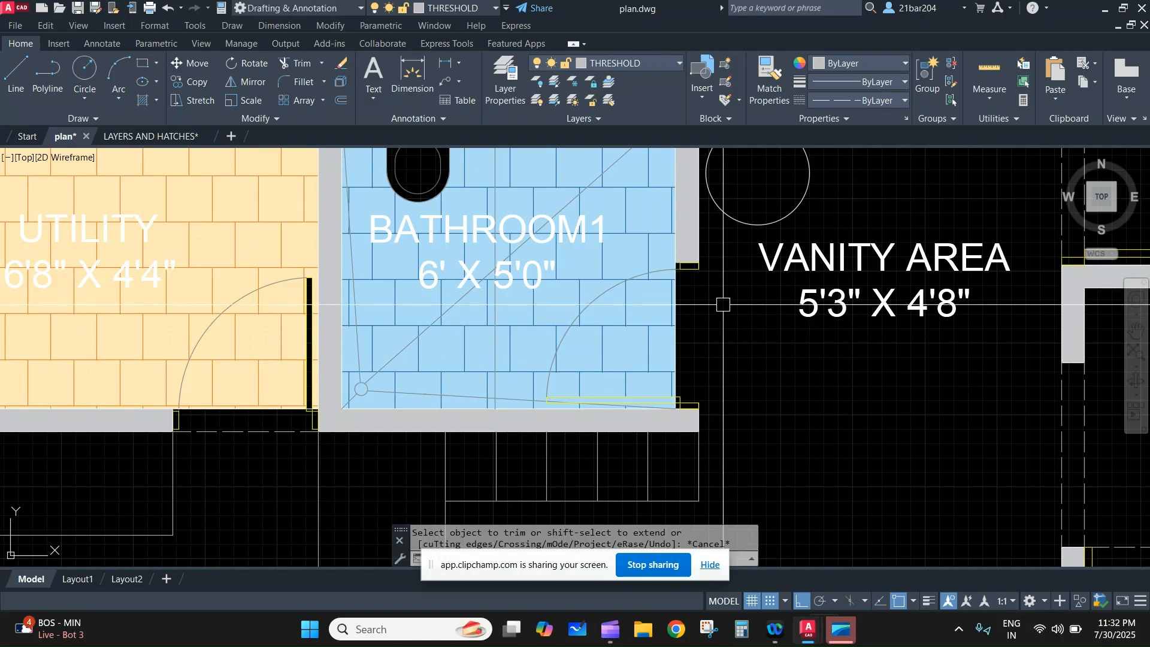
- Draw a threshold line across the Bathroom1 door opening and match it to the dashed line at the mandir opening
{"action": "key", "text": "Return"}
{"action": "left_click", "coordinate": [697, 269]}
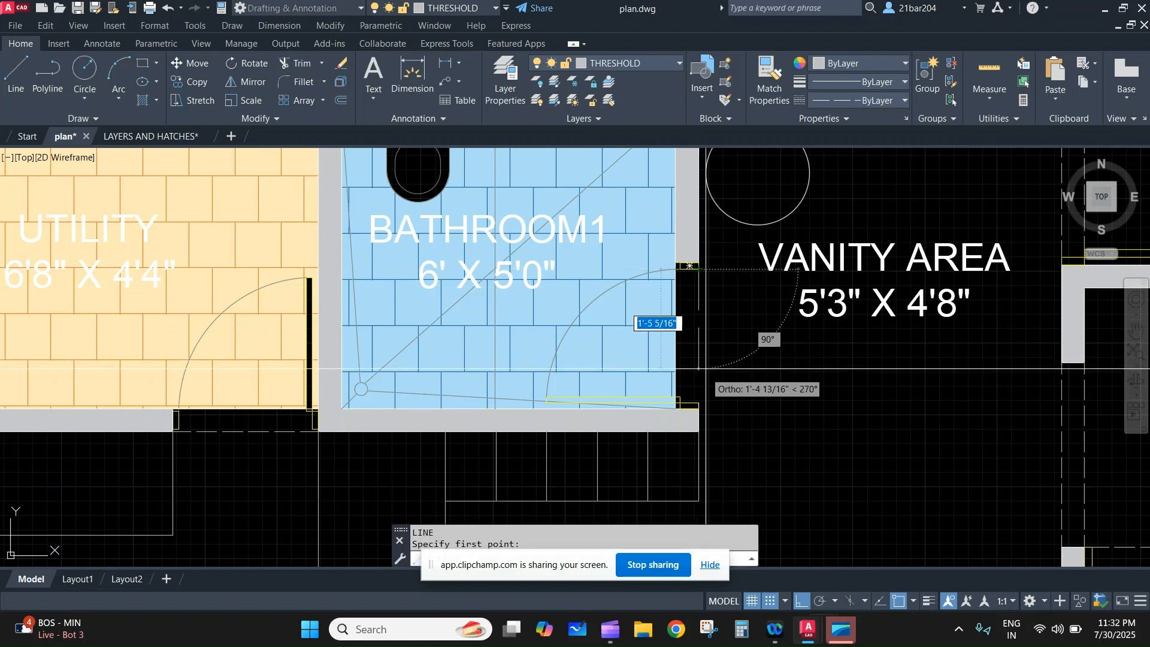
{"action": "left_click", "coordinate": [694, 406]}
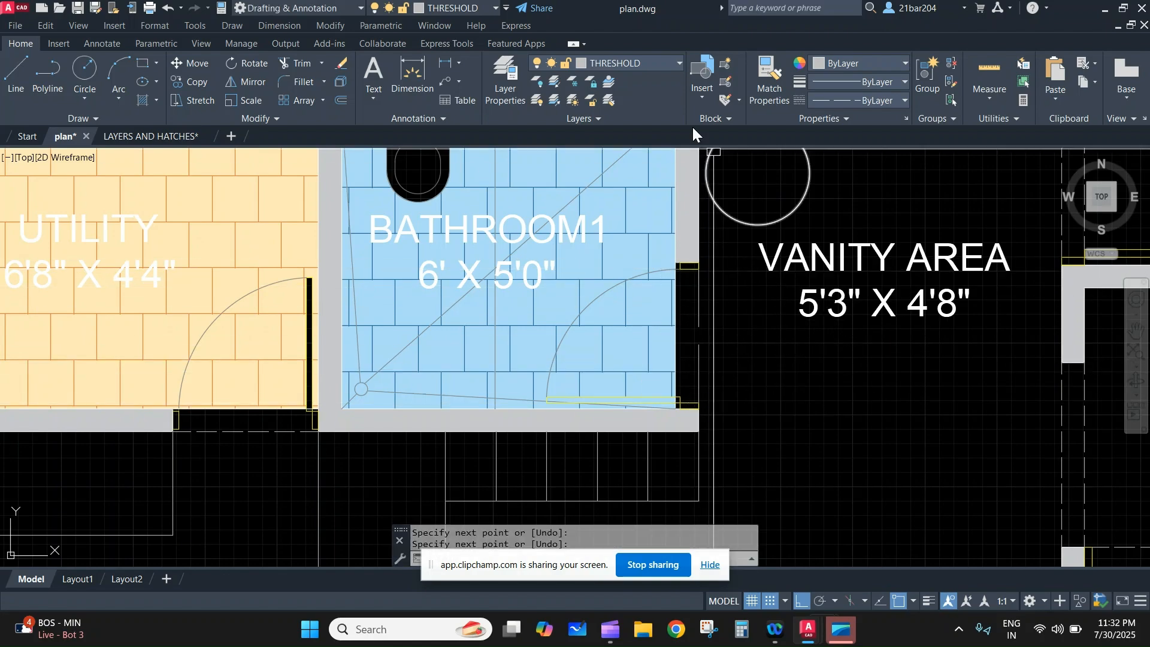
{"action": "left_click", "coordinate": [766, 96]}
{"action": "left_click", "coordinate": [1063, 438]}
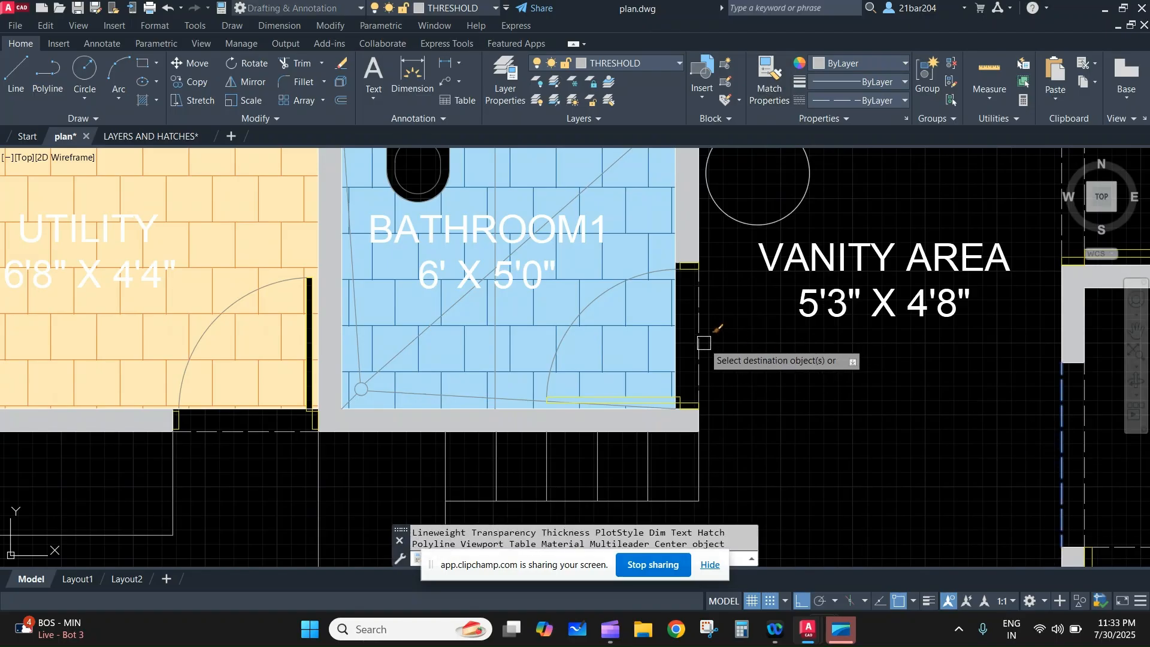
- Draw two threshold lines across the double entry door opening of the office/store
{"action": "scroll", "coordinate": [803, 368], "scroll_direction": "down", "scroll_amount": 2}
{"action": "middle_click_drag", "start_coordinate": [803, 368], "coordinate": [746, 451]}
{"action": "scroll", "coordinate": [734, 402], "scroll_direction": "down", "scroll_amount": 2}
{"action": "middle_click_drag", "start_coordinate": [734, 401], "coordinate": [695, 252]}
{"action": "scroll", "coordinate": [749, 360], "scroll_direction": "down", "scroll_amount": 2}
{"action": "mouse_move", "coordinate": [749, 360]}
{"action": "middle_mouse_down"}
{"action": "mouse_move", "coordinate": [718, 175]}
{"action": "mouse_move", "coordinate": [606, 192]}
{"action": "middle_mouse_up"}
{"action": "middle_click_drag", "start_coordinate": [884, 248], "coordinate": [814, 357]}
{"action": "scroll", "coordinate": [800, 298], "scroll_direction": "up", "scroll_amount": 4}
{"action": "middle_click_drag", "start_coordinate": [758, 295], "coordinate": [753, 306]}
{"action": "type", "text": "l"}
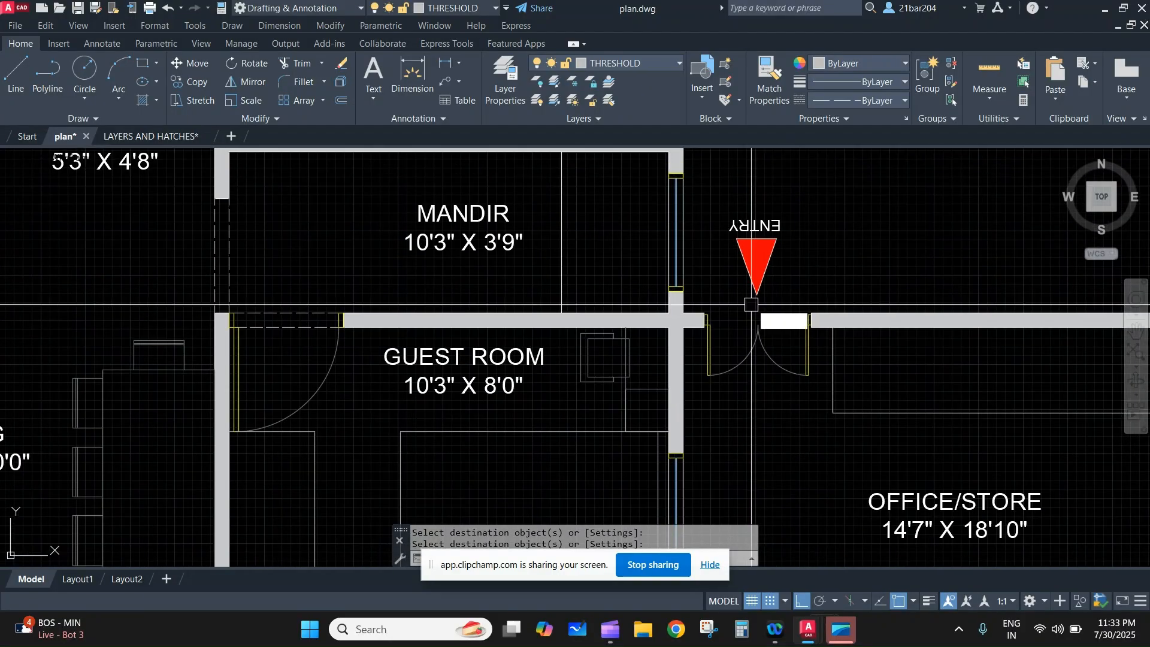
{"action": "key", "text": "Return"}
{"action": "scroll", "coordinate": [731, 309], "scroll_direction": "up", "scroll_amount": 4}
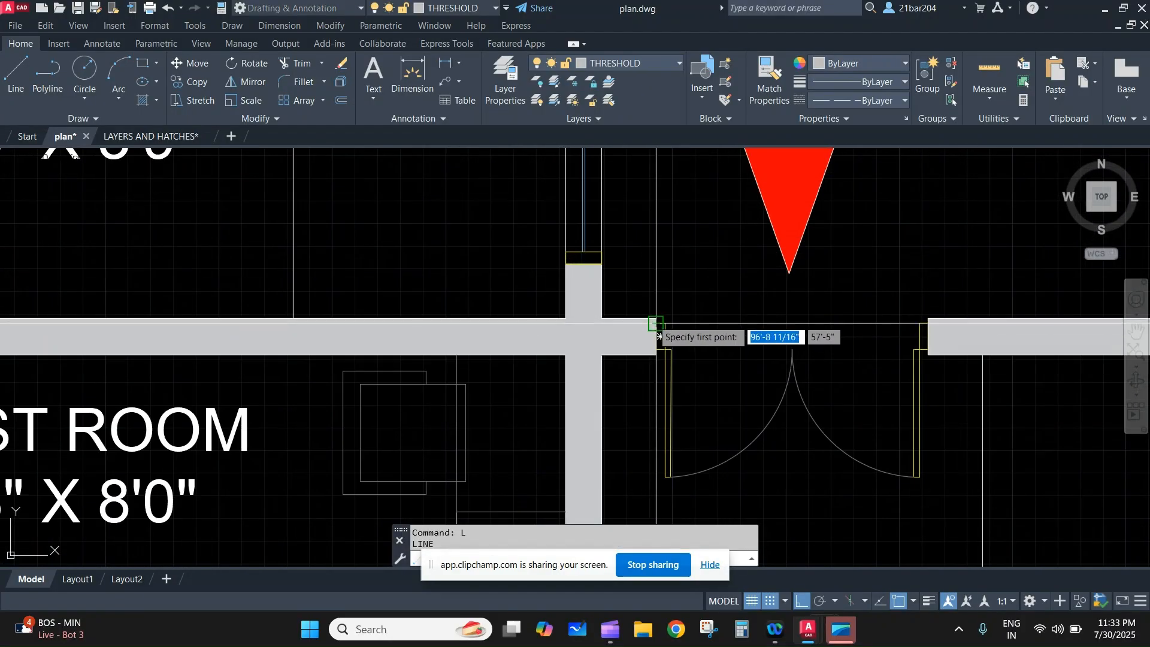
{"action": "left_click", "coordinate": [928, 318]}
{"action": "key", "text": "Return"}
{"action": "middle_click_drag", "start_coordinate": [714, 369], "coordinate": [706, 373]}
{"action": "scroll", "coordinate": [667, 329], "scroll_direction": "up", "scroll_amount": 2}
{"action": "type", "text": "l"}
{"action": "key", "text": "Return"}
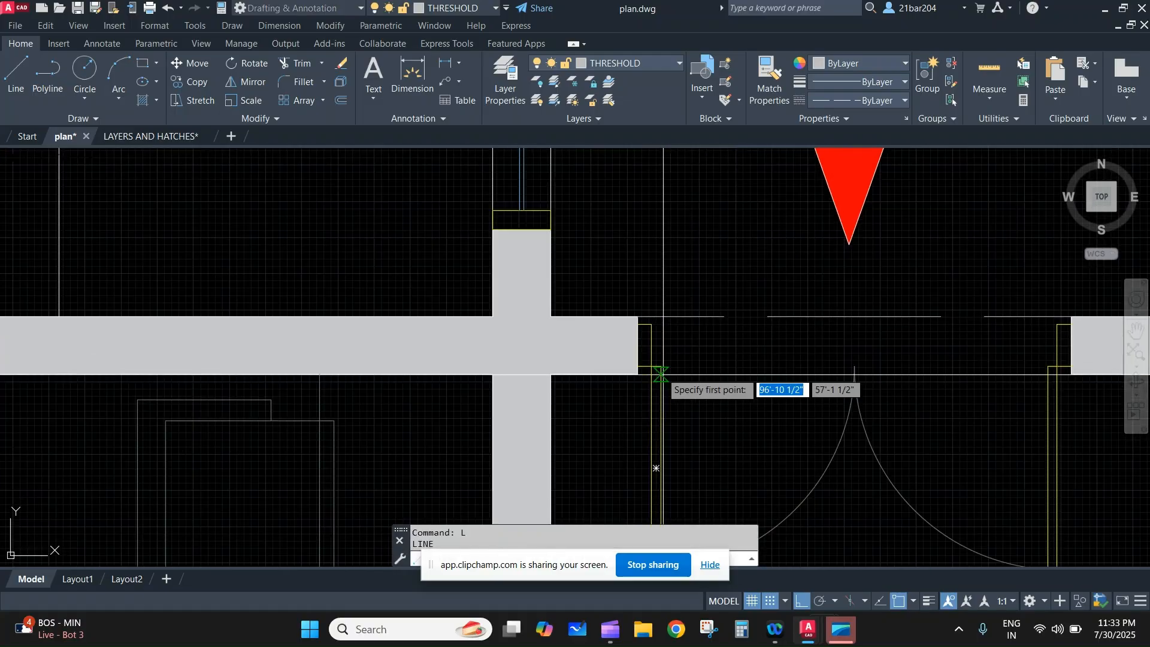
{"action": "left_click", "coordinate": [1048, 366]}
- Match the properties of the master bedroom door's dashed threshold line onto the two lines at the office/store double entry door
{"action": "left_click", "coordinate": [769, 77]}
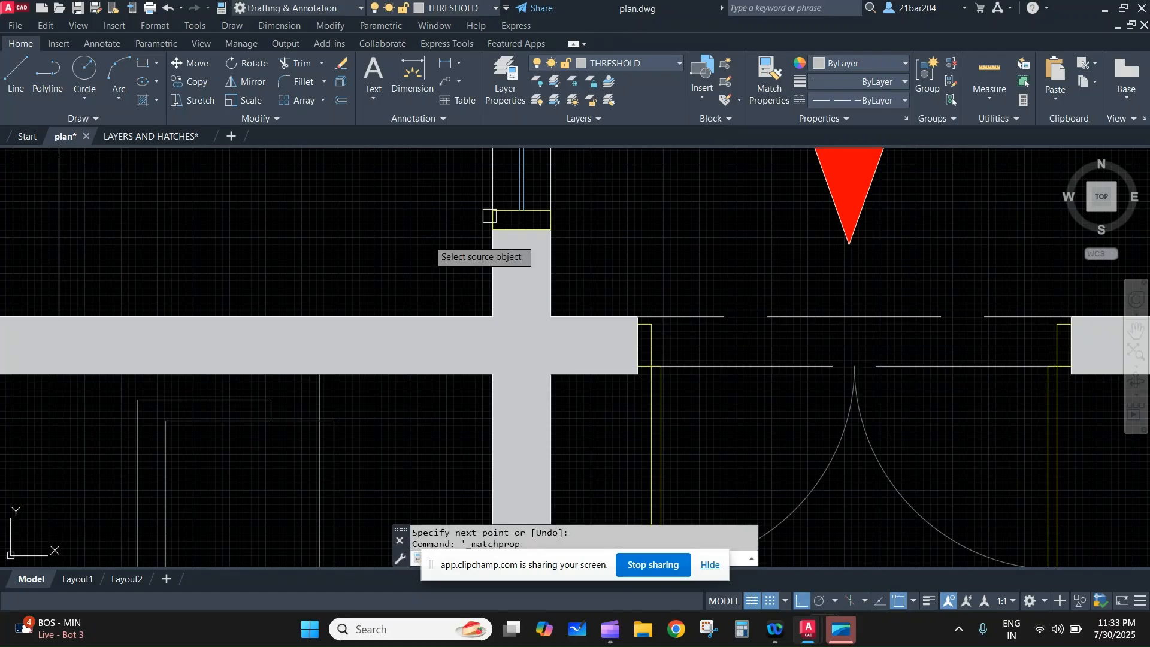
{"action": "mouse_move", "coordinate": [488, 215]}
{"action": "middle_mouse_down"}
{"action": "mouse_move", "coordinate": [428, 467]}
{"action": "mouse_move", "coordinate": [370, 331]}
{"action": "middle_mouse_up"}
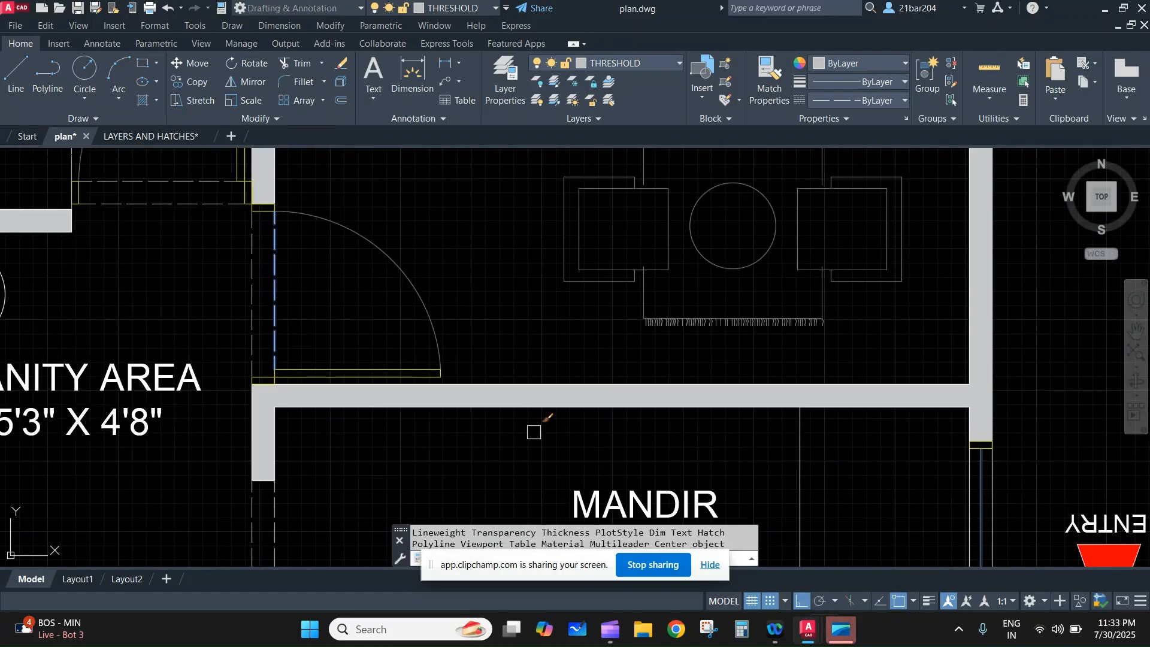
{"action": "scroll", "coordinate": [534, 432], "scroll_direction": "down", "scroll_amount": 2}
{"action": "middle_click_drag", "start_coordinate": [813, 441], "coordinate": [813, 302]}
{"action": "scroll", "coordinate": [803, 303], "scroll_direction": "up", "scroll_amount": 4}
{"action": "left_click", "coordinate": [816, 301]}
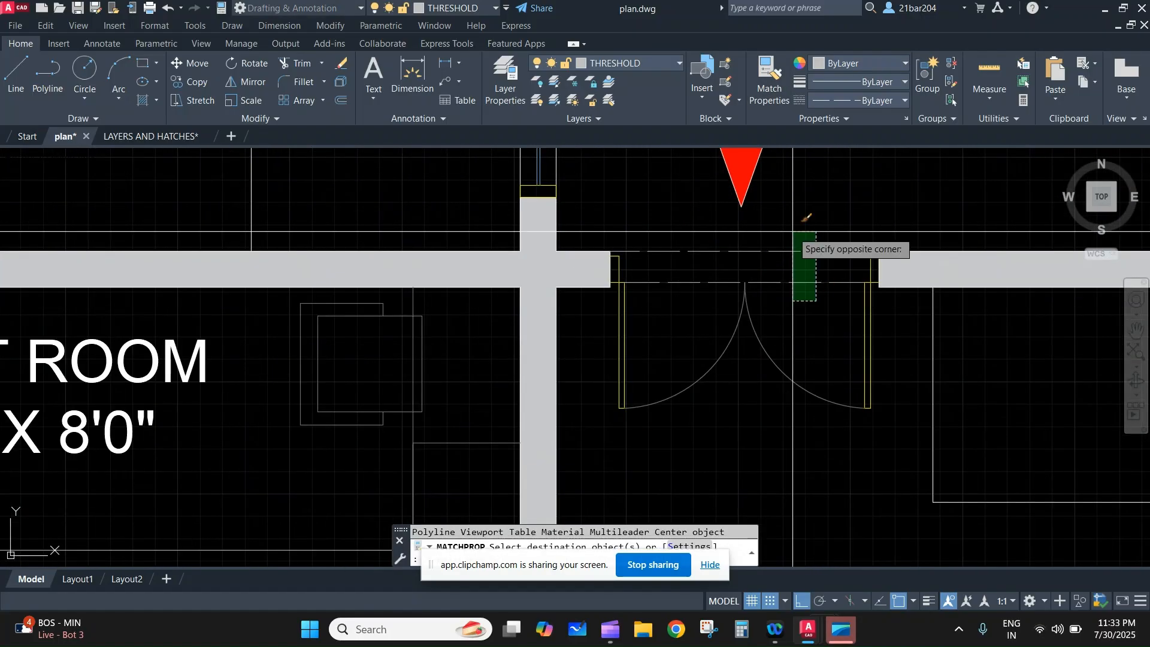
{"action": "left_click", "coordinate": [793, 232]}
{"action": "scroll", "coordinate": [914, 219], "scroll_direction": "down", "scroll_amount": 4}
- Draw two threshold lines across the double entry gate opening in the outer boundary wall beside the green strip
{"action": "scroll", "coordinate": [905, 303], "scroll_direction": "down", "scroll_amount": 2}
{"action": "scroll", "coordinate": [689, 406], "scroll_direction": "up", "scroll_amount": 2}
{"action": "middle_click_drag", "start_coordinate": [1012, 540], "coordinate": [820, 500]}
{"action": "scroll", "coordinate": [820, 500], "scroll_direction": "down", "scroll_amount": 2}
{"action": "middle_click_drag", "start_coordinate": [672, 239], "coordinate": [733, 545]}
{"action": "middle_click_drag", "start_coordinate": [745, 394], "coordinate": [759, 498]}
{"action": "middle_click_drag", "start_coordinate": [588, 323], "coordinate": [678, 504]}
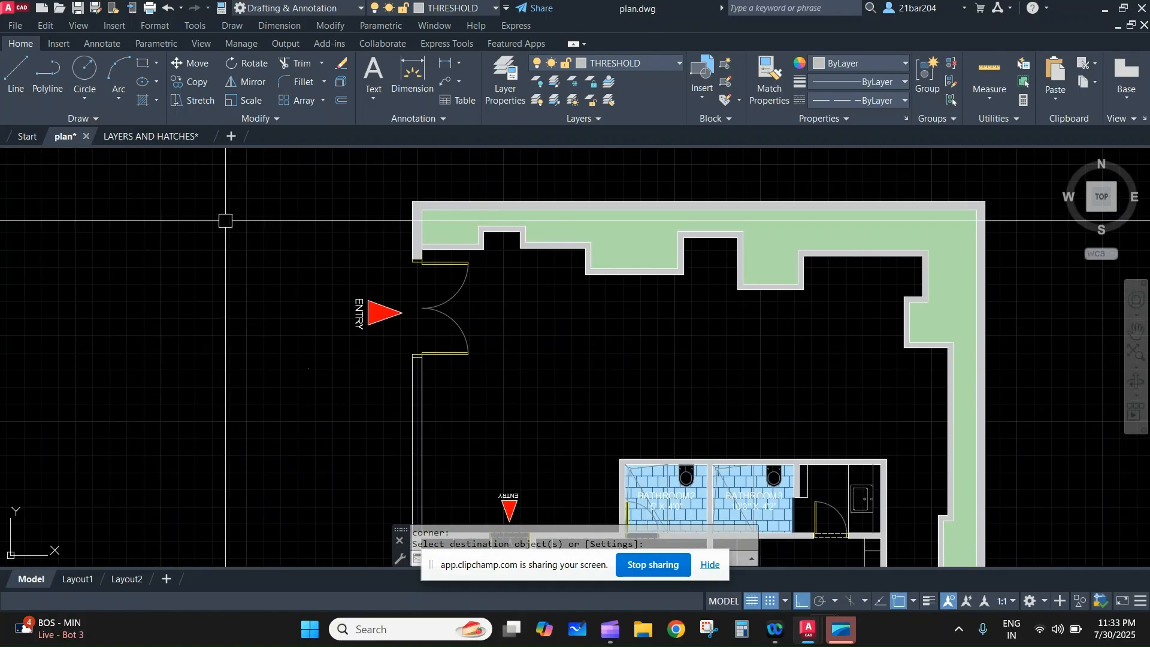
{"action": "middle_click_drag", "start_coordinate": [225, 220], "coordinate": [427, 223]}
{"action": "scroll", "coordinate": [821, 429], "scroll_direction": "up", "scroll_amount": 2}
{"action": "type", "text": "l"}
{"action": "key", "text": "Return"}
{"action": "scroll", "coordinate": [406, 273], "scroll_direction": "up", "scroll_amount": 2}
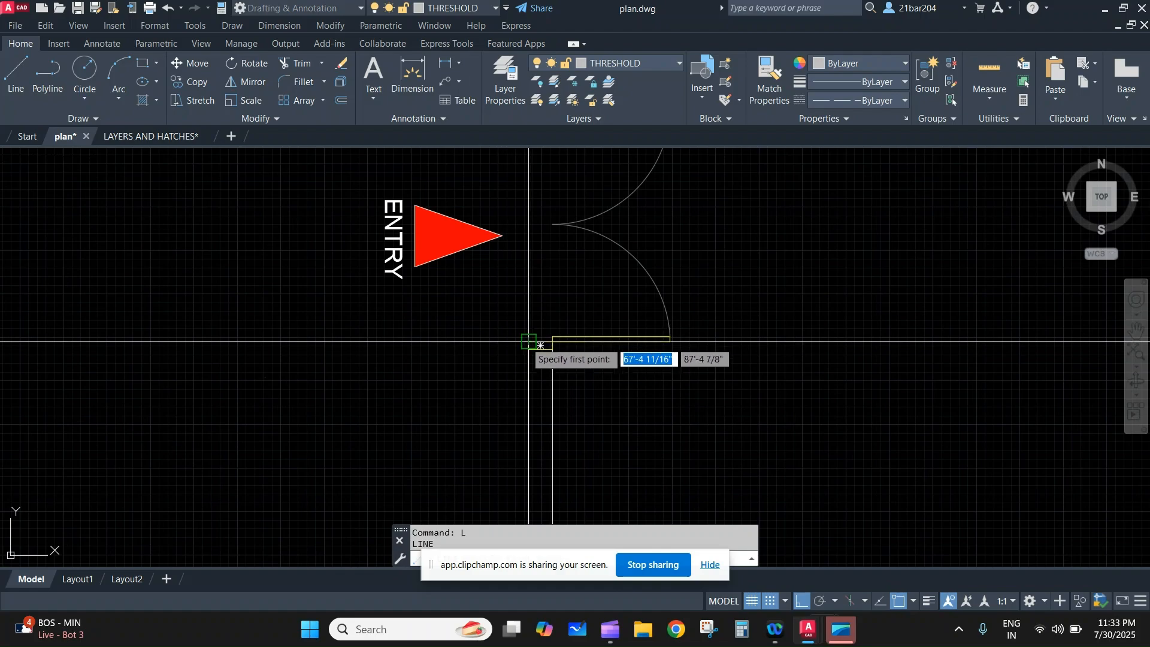
{"action": "left_click", "coordinate": [529, 341]}
{"action": "middle_click_drag", "start_coordinate": [546, 219], "coordinate": [569, 590]}
{"action": "middle_click_drag", "start_coordinate": [566, 487], "coordinate": [562, 270]}
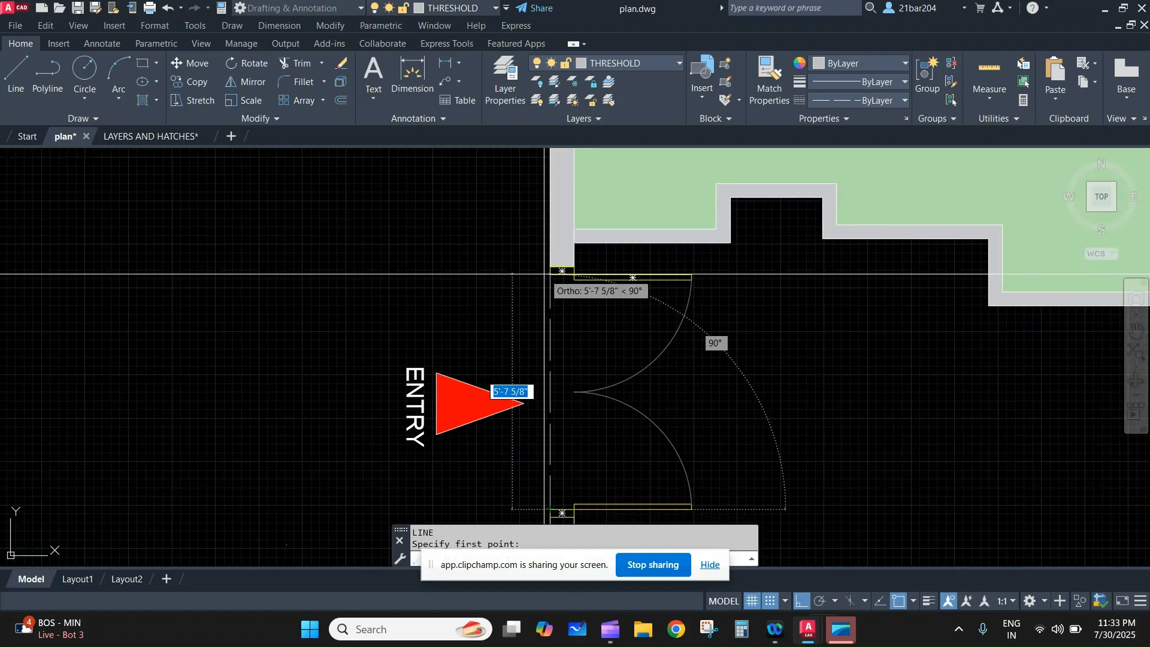
{"action": "left_click", "coordinate": [550, 275]}
{"action": "middle_click_drag", "start_coordinate": [625, 399], "coordinate": [626, 306]}
{"action": "key", "text": "Return"}
{"action": "type", "text": "l"}
{"action": "key", "text": "Return"}
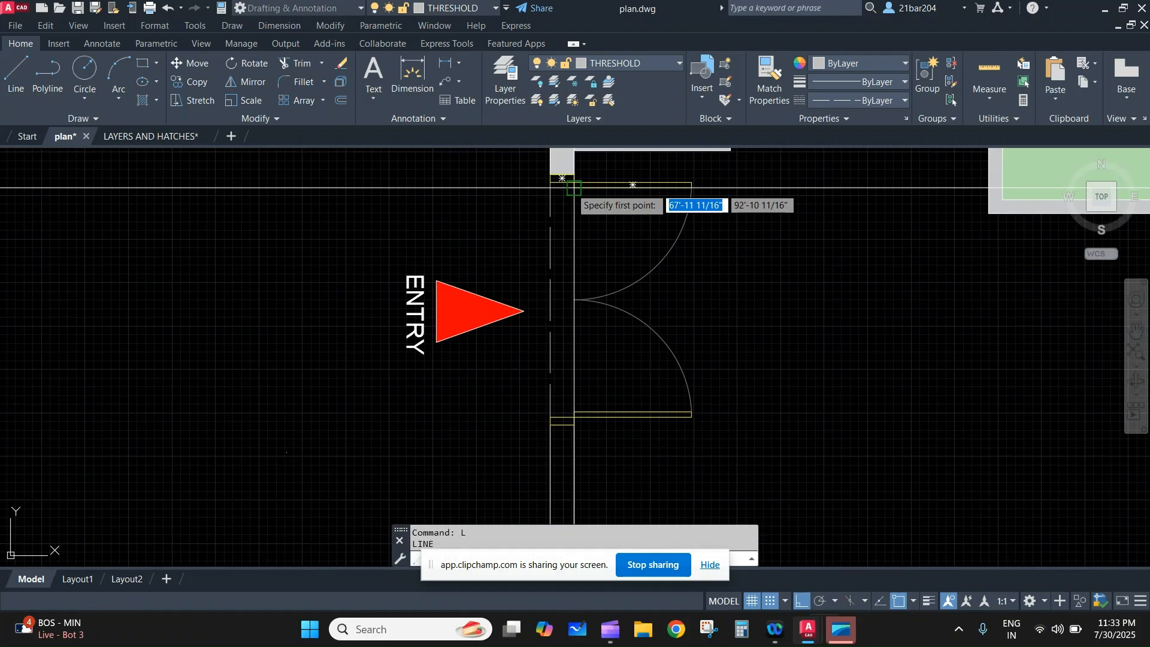
{"action": "scroll", "coordinate": [590, 426], "scroll_direction": "up", "scroll_amount": 3}
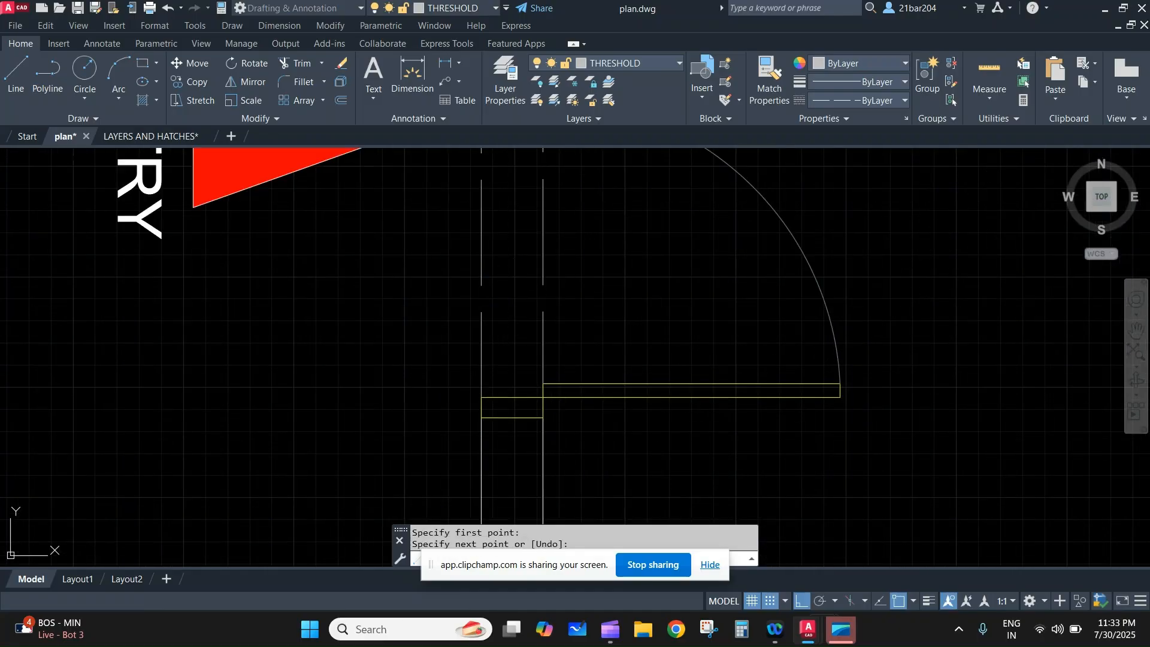
- Match the properties of the dashed threshold line at the 6'8" x 12'5" store's entry onto the two boundary gate lines
{"action": "left_click", "coordinate": [761, 64]}
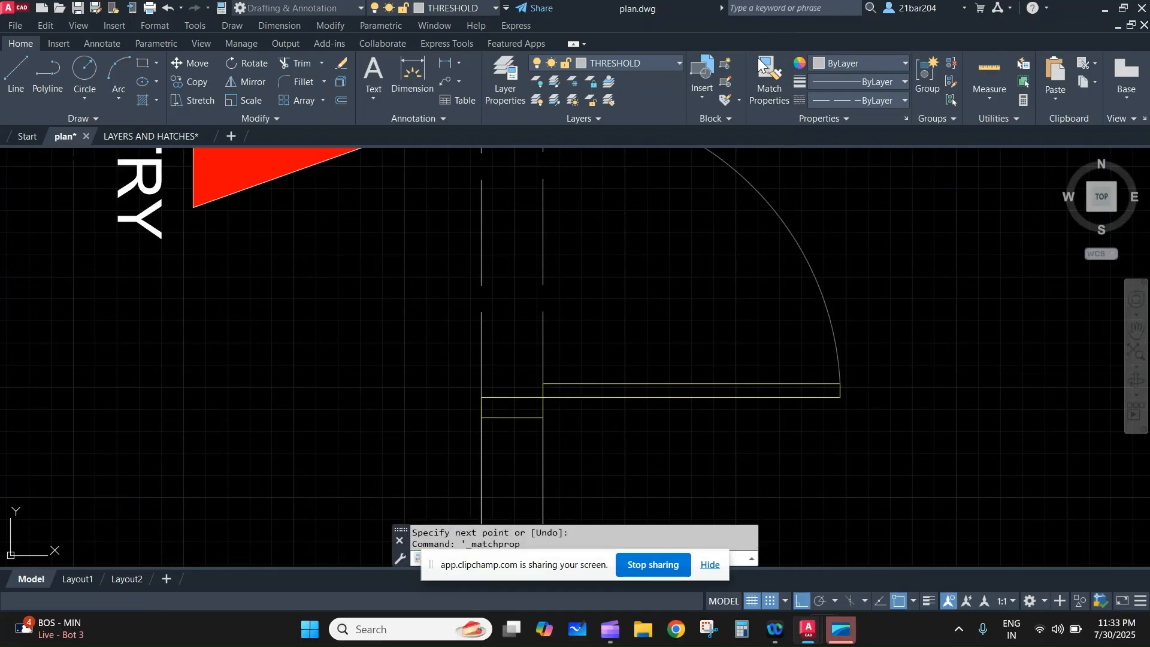
{"action": "scroll", "coordinate": [778, 194], "scroll_direction": "down", "scroll_amount": 2}
{"action": "scroll", "coordinate": [809, 324], "scroll_direction": "down", "scroll_amount": 6}
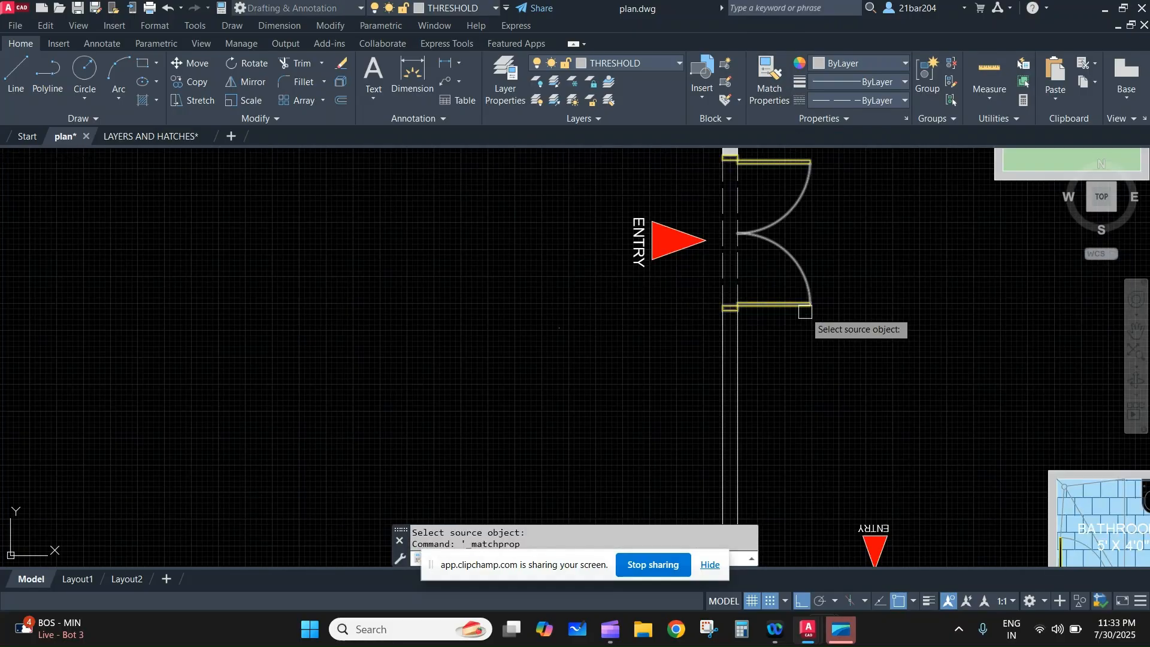
{"action": "scroll", "coordinate": [703, 309], "scroll_direction": "up", "scroll_amount": 6}
{"action": "scroll", "coordinate": [706, 310], "scroll_direction": "up", "scroll_amount": 2}
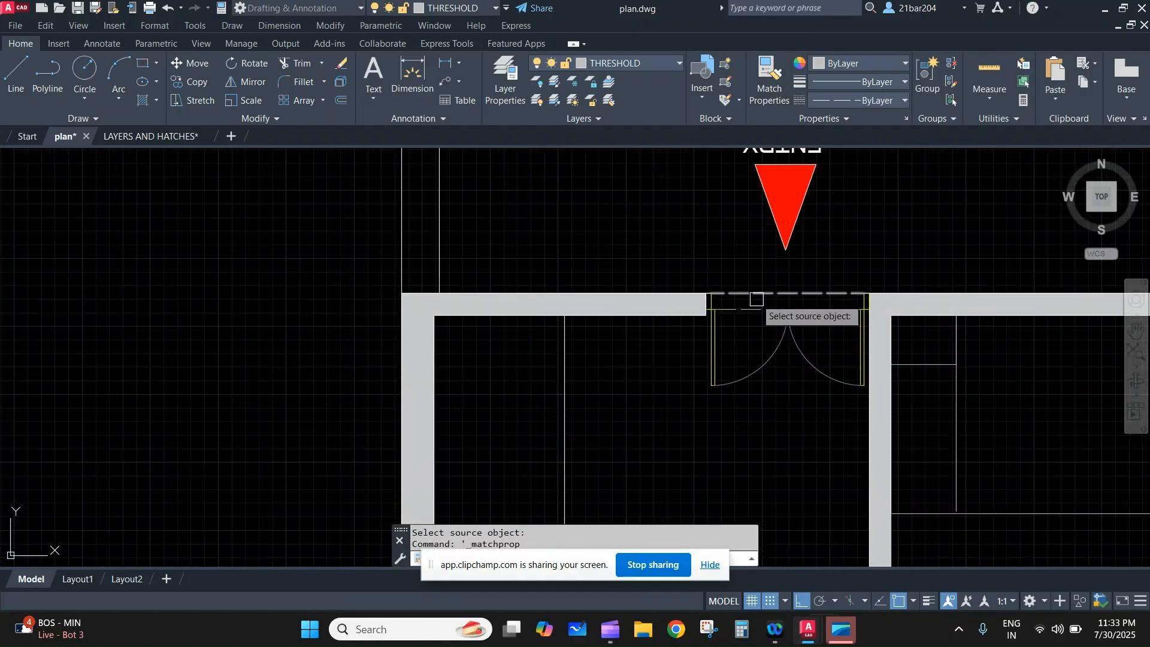
{"action": "left_click", "coordinate": [756, 299]}
{"action": "scroll", "coordinate": [685, 205], "scroll_direction": "down", "scroll_amount": 4}
{"action": "scroll", "coordinate": [685, 240], "scroll_direction": "down", "scroll_amount": 4}
{"action": "scroll", "coordinate": [678, 264], "scroll_direction": "up", "scroll_amount": 4}
{"action": "scroll", "coordinate": [659, 275], "scroll_direction": "up", "scroll_amount": 3}
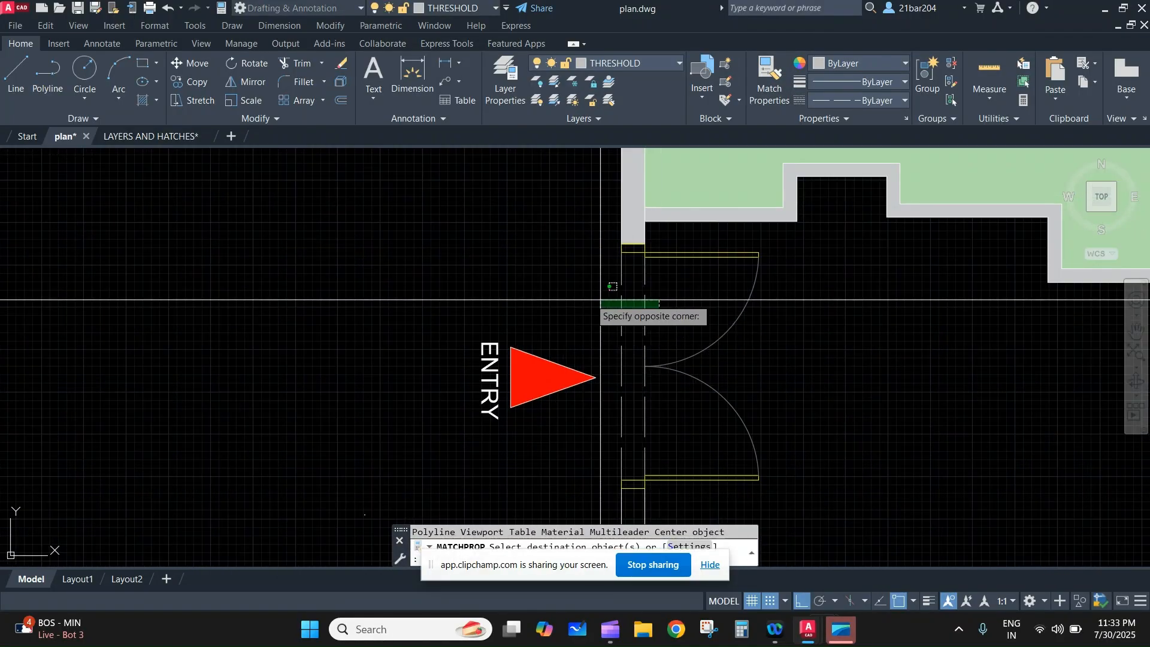
{"action": "key", "text": "Escape"}
- Examine the door openings throughout the floor plan for any missing threshold lines
{"action": "scroll", "coordinate": [884, 355], "scroll_direction": "down", "scroll_amount": 2}
{"action": "scroll", "coordinate": [625, 226], "scroll_direction": "down", "scroll_amount": 4}
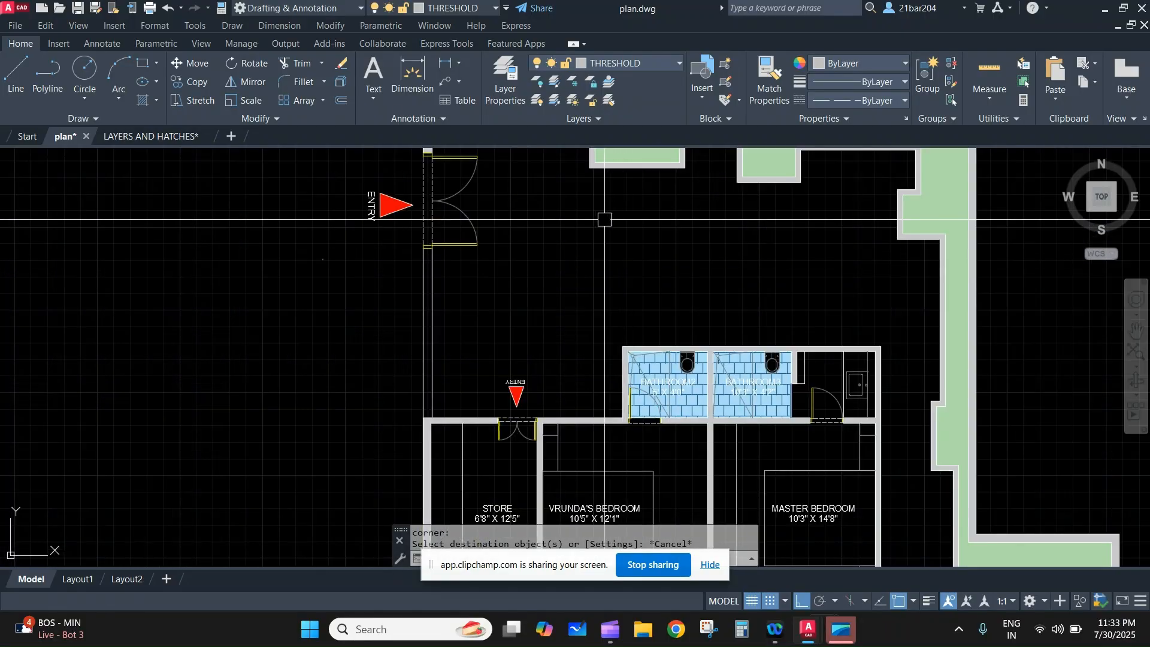
{"action": "scroll", "coordinate": [704, 222], "scroll_direction": "down", "scroll_amount": 2}
{"action": "middle_click_drag", "start_coordinate": [636, 404], "coordinate": [734, 277]}
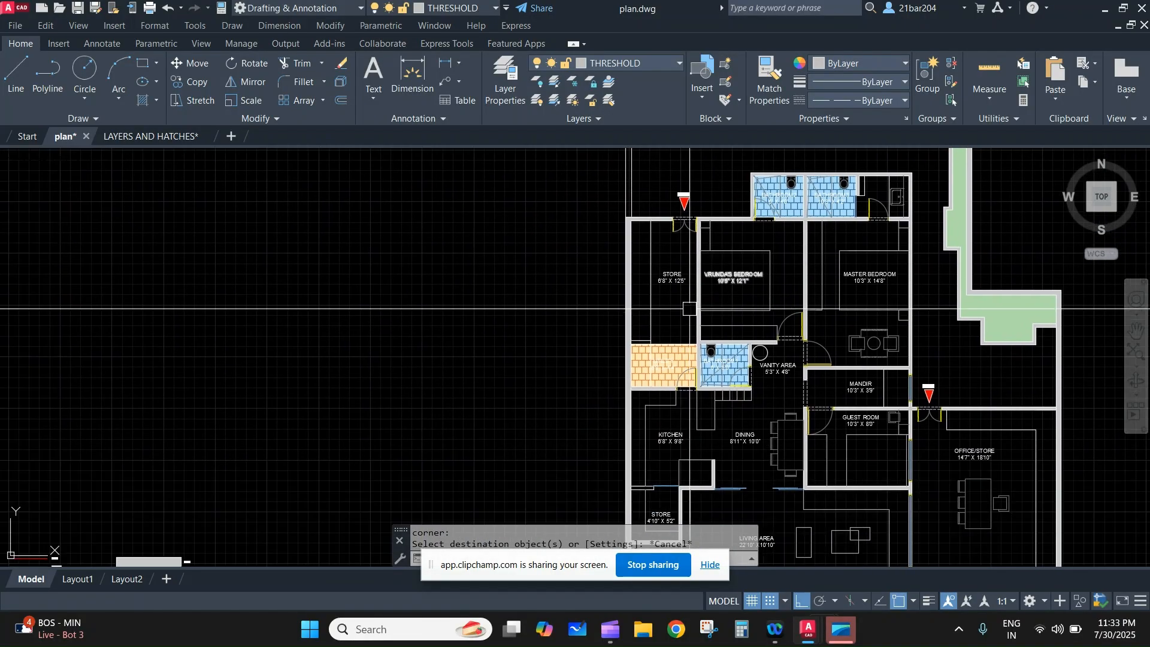
{"action": "scroll", "coordinate": [665, 356], "scroll_direction": "down", "scroll_amount": 2}
{"action": "scroll", "coordinate": [737, 262], "scroll_direction": "up", "scroll_amount": 4}
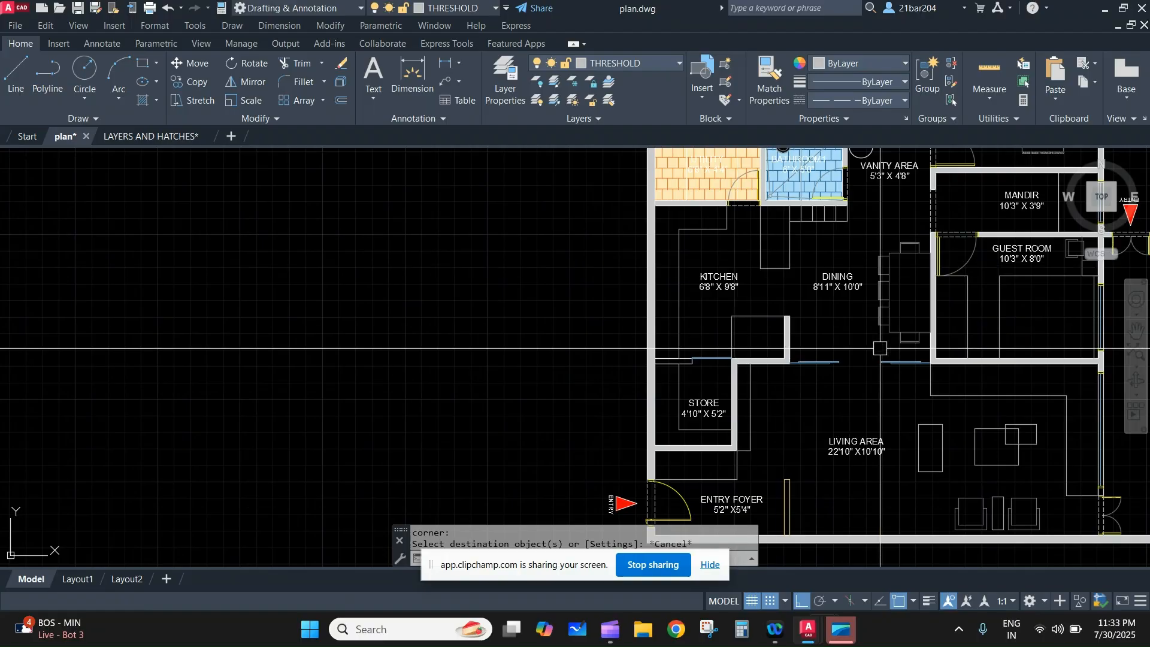
{"action": "mouse_move", "coordinate": [880, 348]}
{"action": "middle_mouse_down"}
{"action": "mouse_move", "coordinate": [863, 256]}
{"action": "mouse_move", "coordinate": [860, 317]}
{"action": "middle_mouse_up"}
{"action": "scroll", "coordinate": [864, 292], "scroll_direction": "down", "scroll_amount": 2}
{"action": "scroll", "coordinate": [786, 339], "scroll_direction": "up", "scroll_amount": 2}
{"action": "middle_click_drag", "start_coordinate": [791, 334], "coordinate": [775, 536]}
{"action": "middle_click_drag", "start_coordinate": [819, 355], "coordinate": [831, 414]}
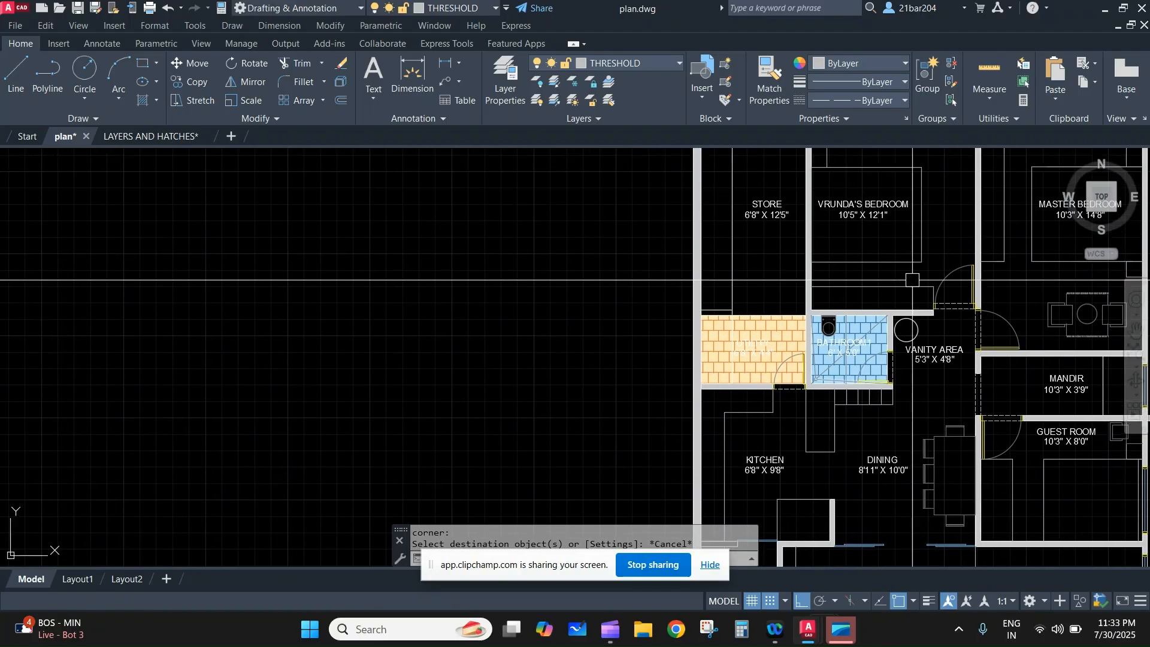
{"action": "scroll", "coordinate": [913, 280], "scroll_direction": "up", "scroll_amount": 2}
{"action": "middle_click_drag", "start_coordinate": [913, 273], "coordinate": [902, 303]}
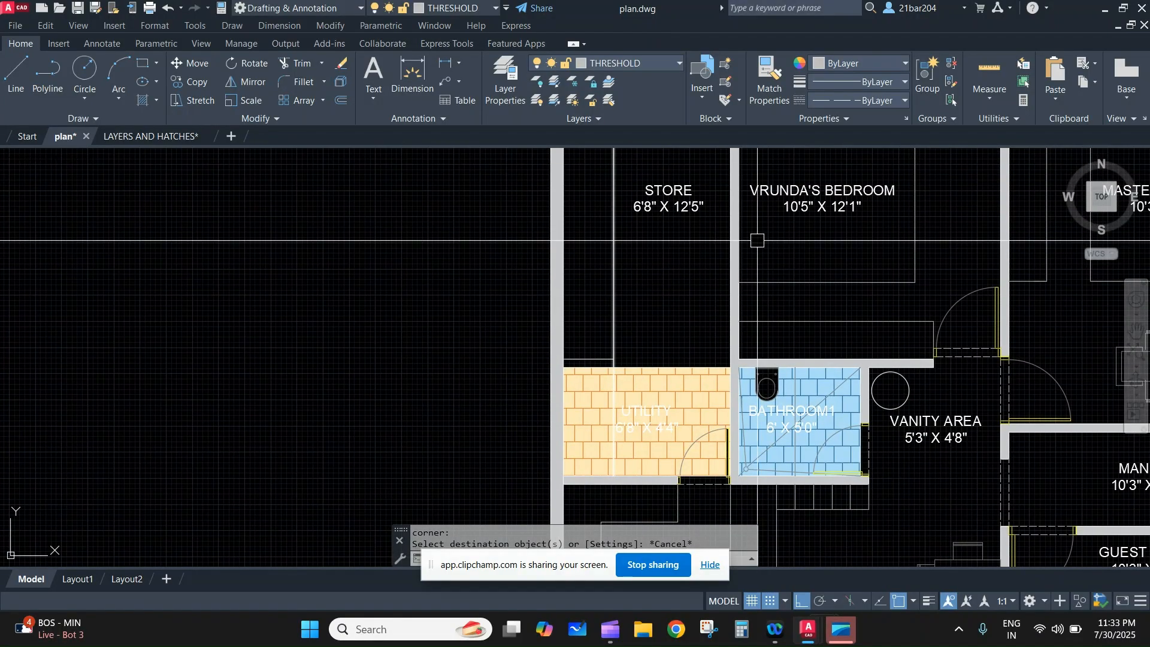
- Make FURNITURE the current layer
{"action": "scroll", "coordinate": [842, 393], "scroll_direction": "up", "scroll_amount": 2}
{"action": "scroll", "coordinate": [845, 355], "scroll_direction": "down", "scroll_amount": 2}
{"action": "middle_click_drag", "start_coordinate": [740, 216], "coordinate": [698, 358]}
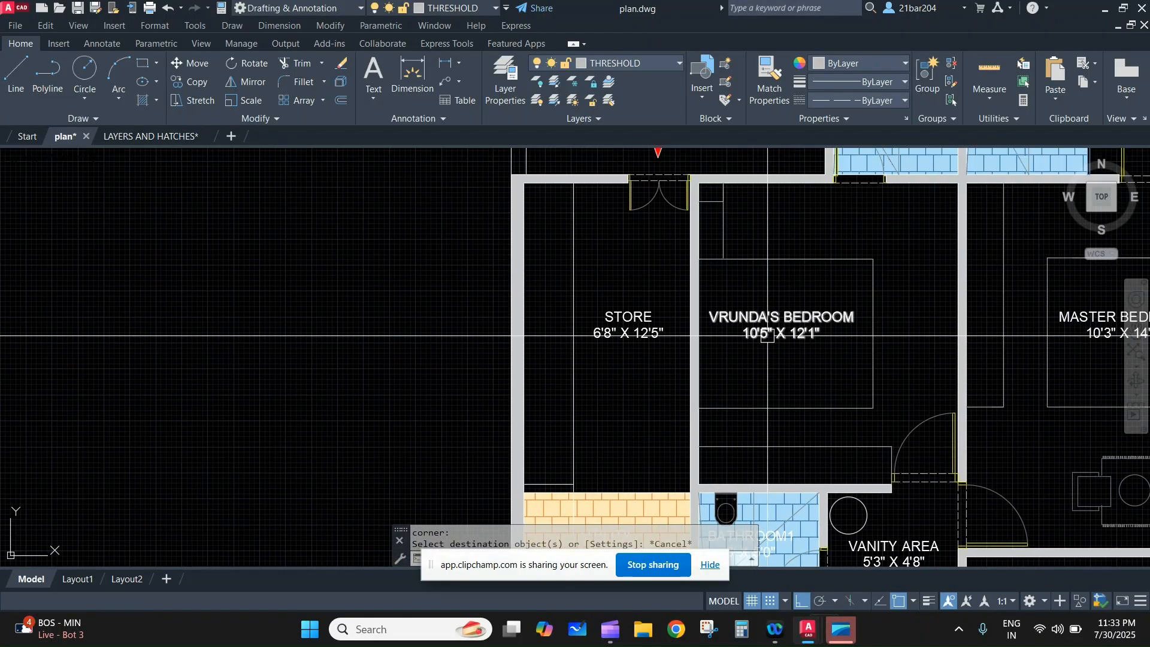
{"action": "left_click", "coordinate": [669, 65]}
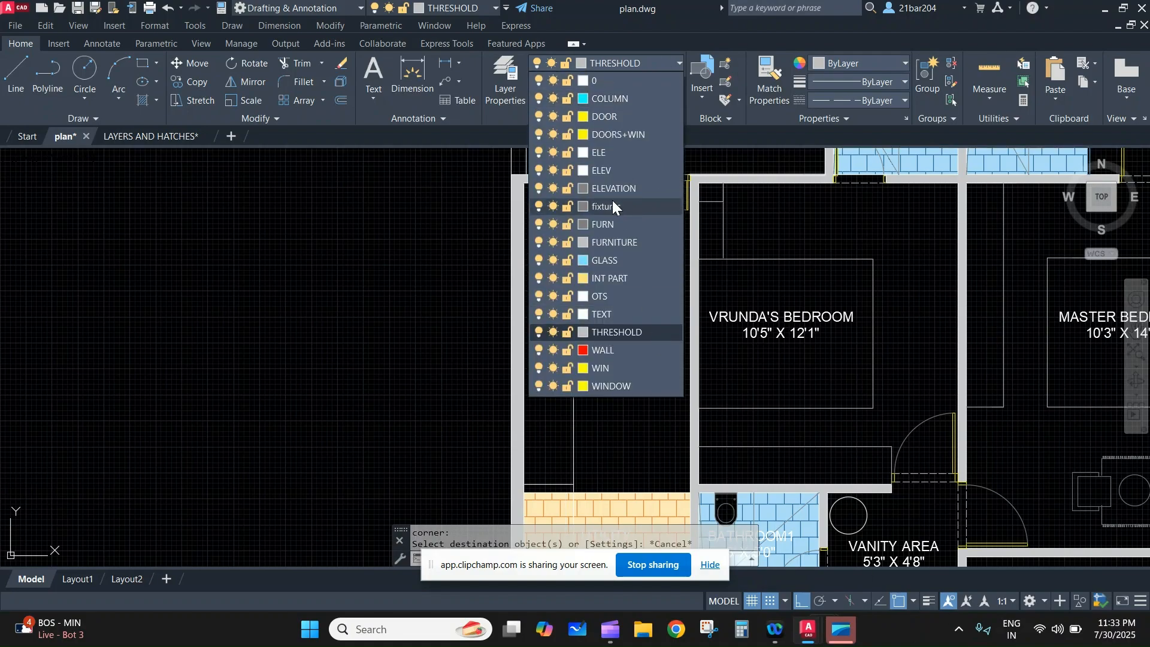
{"action": "left_click", "coordinate": [631, 243]}
- Draw a horizontal hanger rod line about 7 ft long through the wardrobe between the 10'5" x 12'1" bedroom and bathroom 1
{"action": "scroll", "coordinate": [641, 343], "scroll_direction": "up", "scroll_amount": 5}
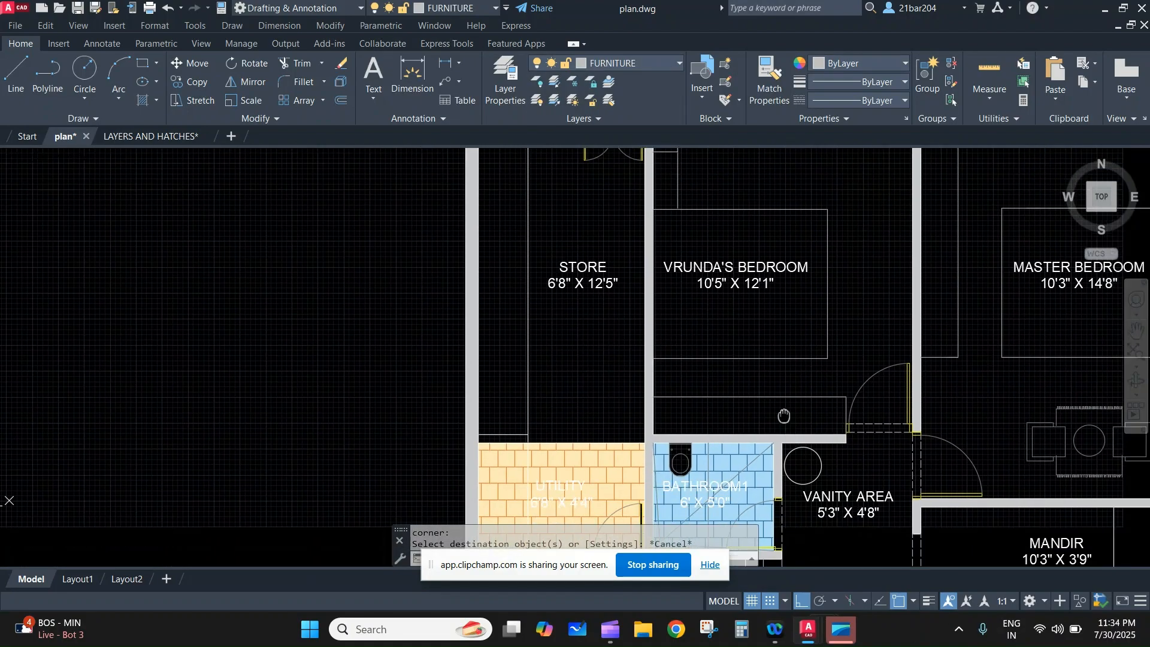
{"action": "type", "text": "l"}
{"action": "key", "text": "Return"}
{"action": "scroll", "coordinate": [427, 374], "scroll_direction": "up", "scroll_amount": 2}
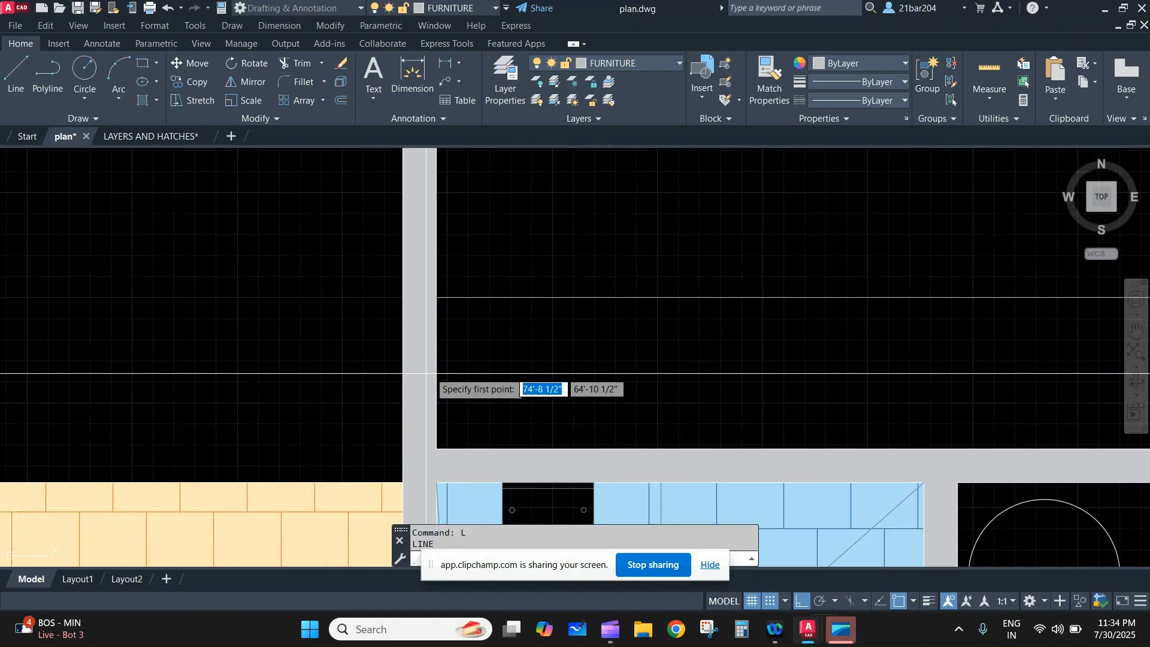
{"action": "left_click", "coordinate": [463, 373]}
{"action": "middle_click_drag", "start_coordinate": [956, 409], "coordinate": [461, 406]}
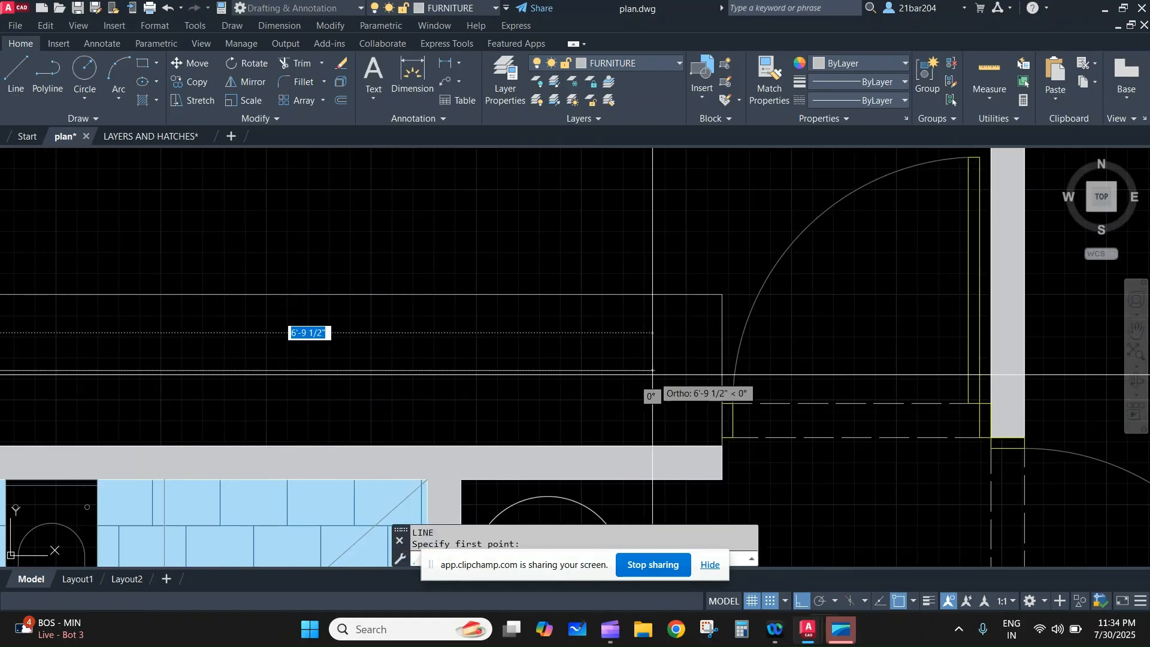
{"action": "left_click", "coordinate": [690, 366]}
{"action": "key", "text": "Escape"}
- Draw one slanted and one vertical hanger line across the rod's end beside the store wall, with Ortho off
{"action": "middle_click_drag", "start_coordinate": [67, 392], "coordinate": [619, 375]}
{"action": "type", "text": "l"}
{"action": "key", "text": "Return"}
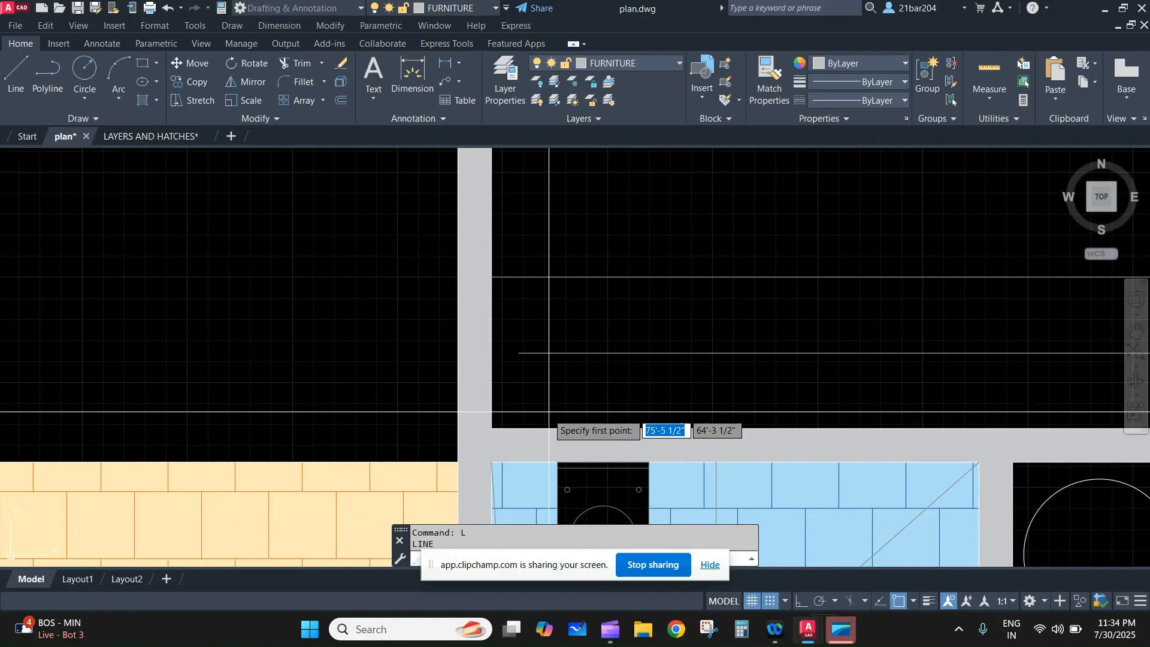
{"action": "left_click", "coordinate": [549, 295]}
{"action": "key", "text": "Return"}
{"action": "key", "text": "Return"}
{"action": "left_click", "coordinate": [565, 298]}
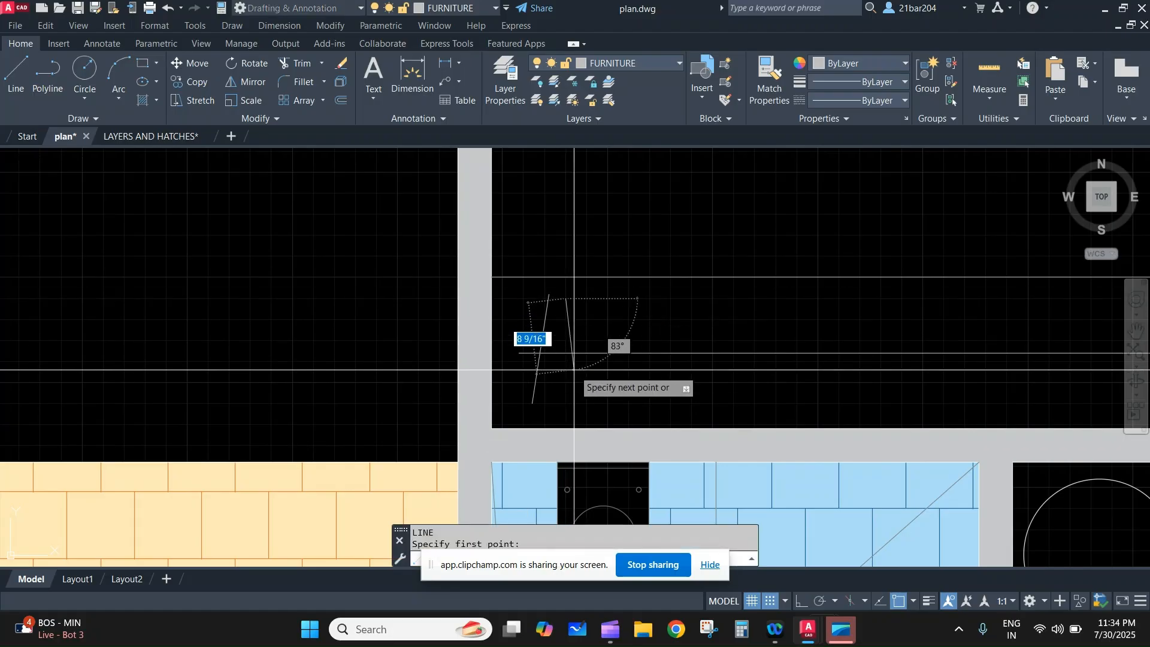
{"action": "left_click", "coordinate": [566, 399]}
{"action": "key", "text": "Return"}
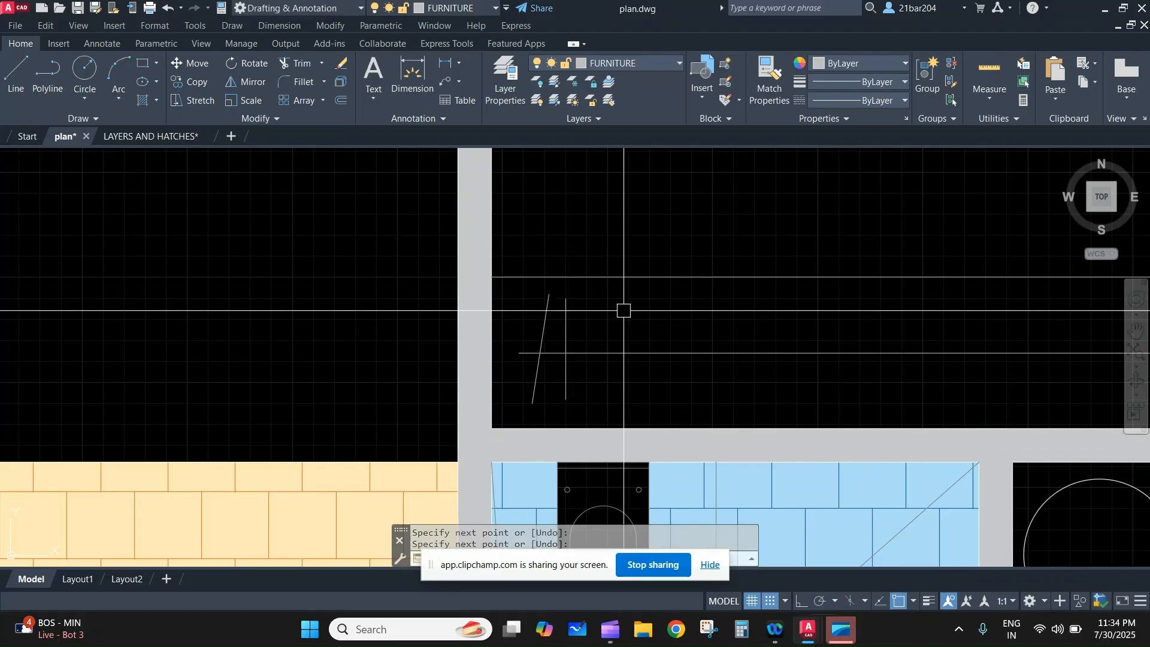
- Draw two more hanger lines across the rod beside the first pair, slanted in opposite directions
{"action": "key", "text": "l"}
{"action": "key", "text": "Return"}
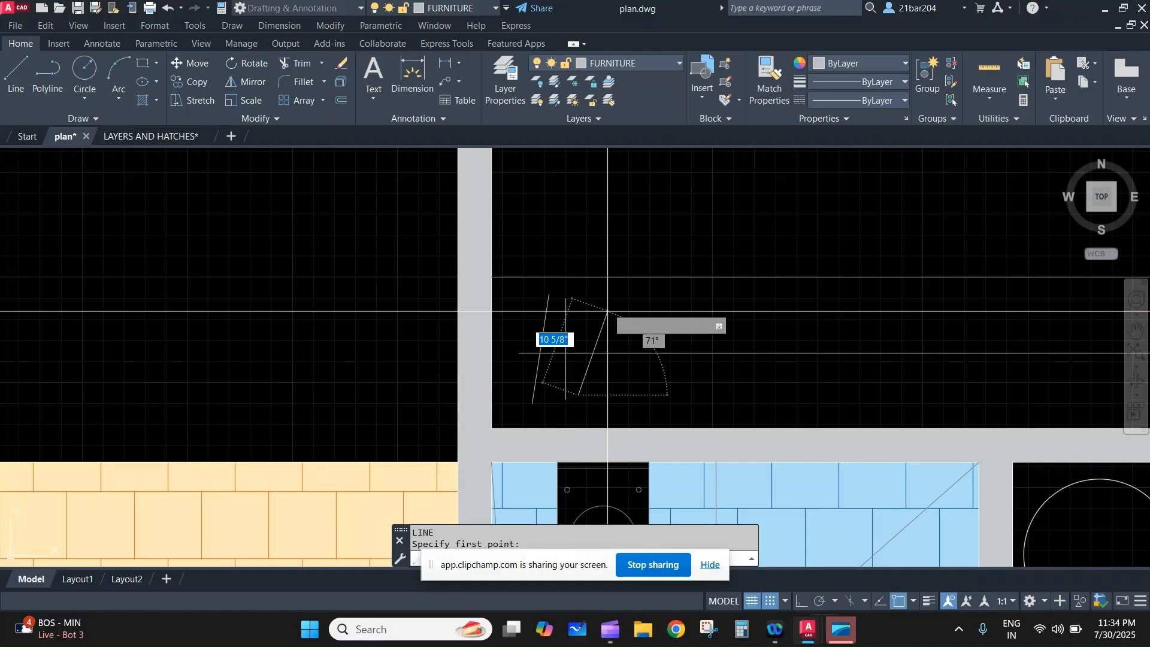
{"action": "left_click", "coordinate": [607, 298]}
{"action": "key", "text": "l"}
{"action": "key", "text": "Return"}
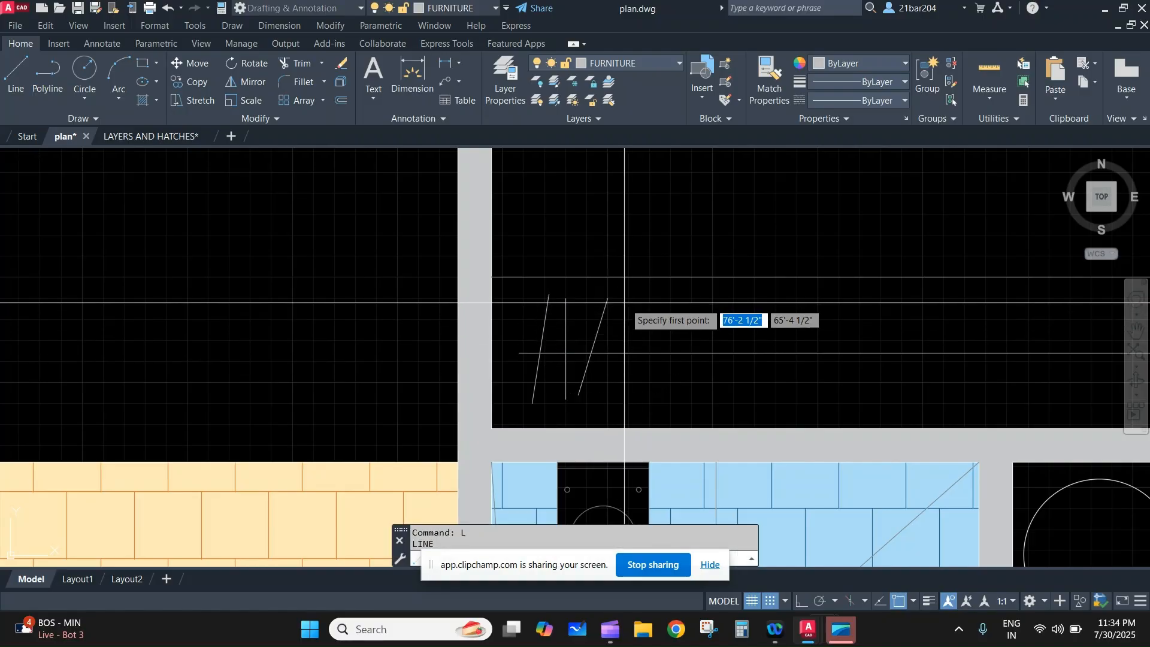
{"action": "key", "text": "Escape"}
{"action": "scroll", "coordinate": [618, 321], "scroll_direction": "up", "scroll_amount": 2}
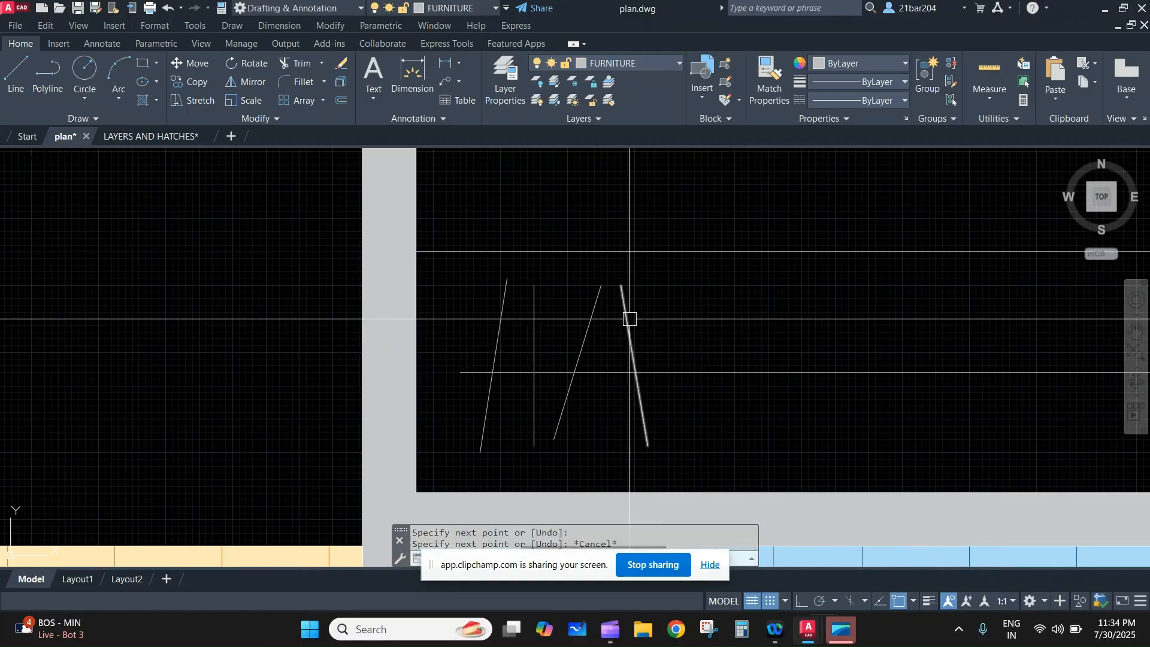
{"action": "left_click", "coordinate": [654, 304]}
{"action": "left_click", "coordinate": [411, 293]}
{"action": "key", "text": "Escape"}
- Copy the group of four hanger lines repeatedly along the rod with Ortho on until the wardrobe is filled
{"action": "left_click", "coordinate": [654, 334]}
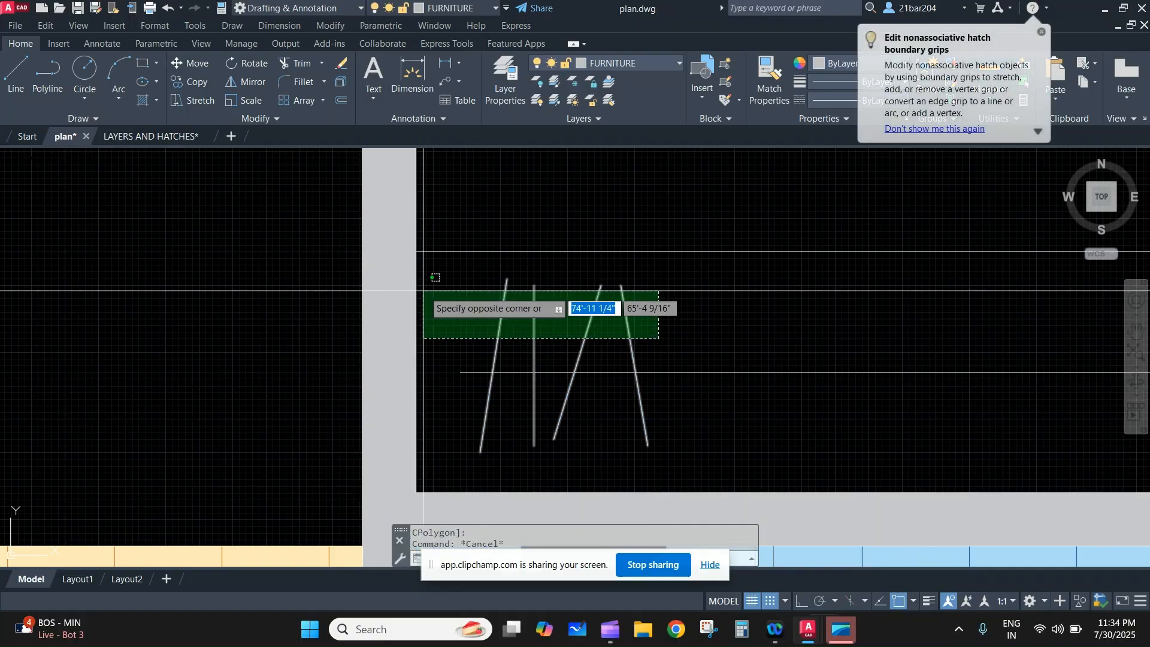
{"action": "left_click", "coordinate": [483, 275]}
{"action": "middle_click_drag", "start_coordinate": [595, 254], "coordinate": [595, 368]}
{"action": "type", "text": "c"}
{"action": "key", "text": "Return"}
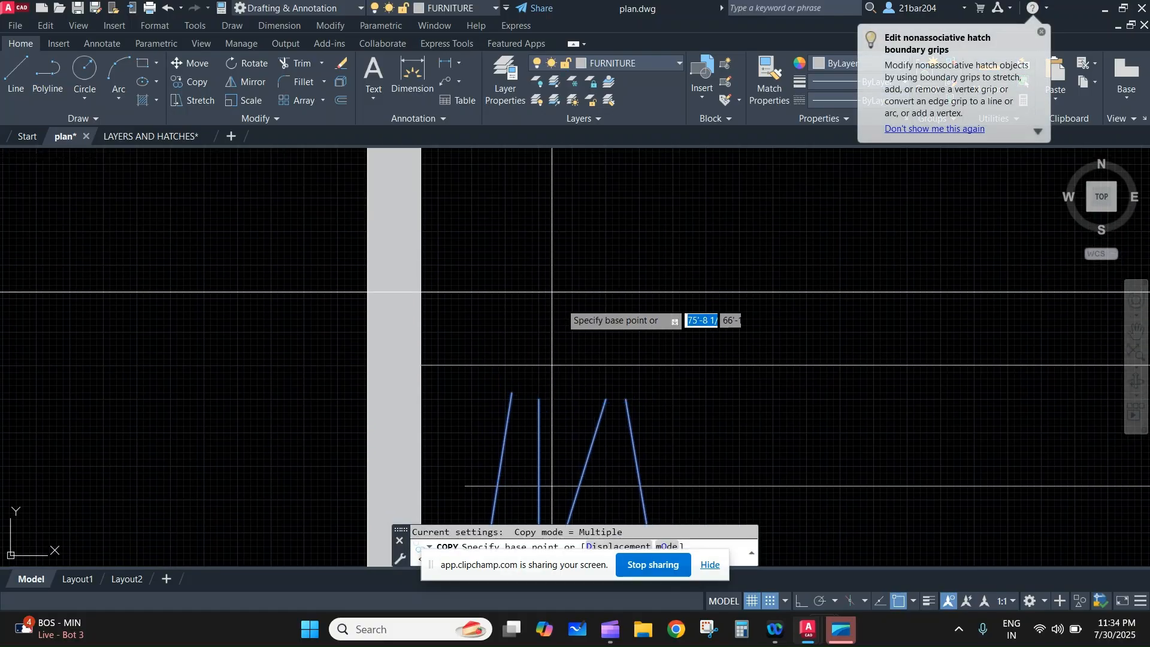
{"action": "scroll", "coordinate": [599, 269], "scroll_direction": "down", "scroll_amount": 2}
{"action": "left_click", "coordinate": [608, 235]}
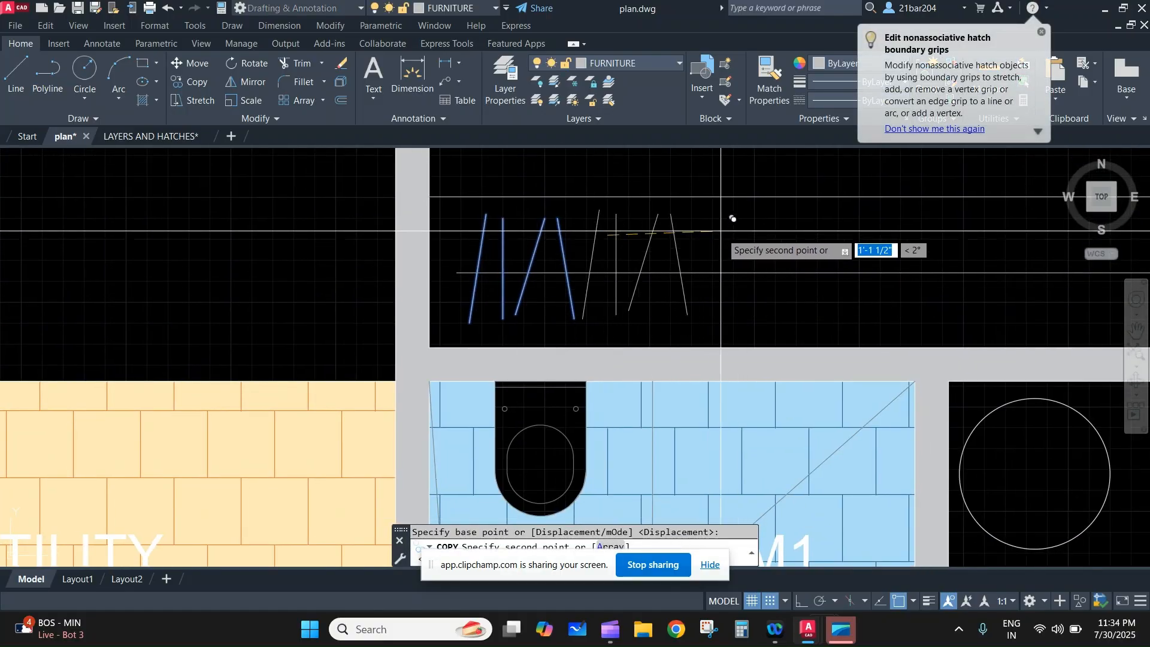
{"action": "left_click", "coordinate": [802, 601]}
{"action": "mouse_move", "coordinate": [728, 188]}
{"action": "middle_mouse_down"}
{"action": "mouse_move", "coordinate": [712, 211]}
{"action": "mouse_move", "coordinate": [689, 337]}
{"action": "middle_mouse_up"}
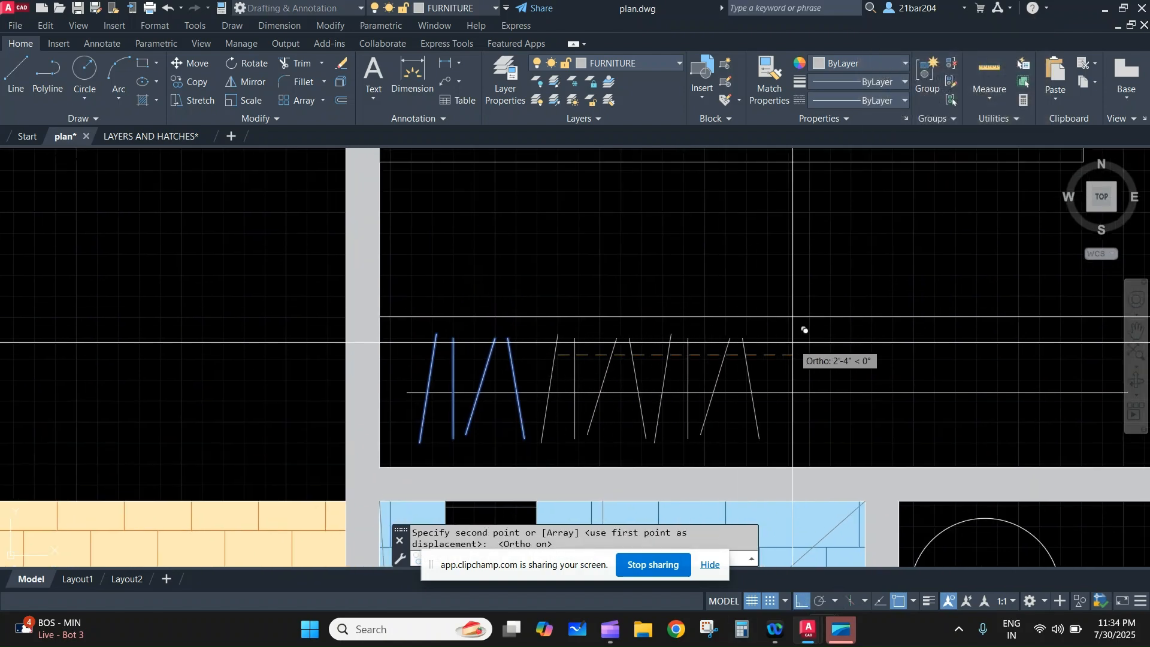
{"action": "left_click", "coordinate": [802, 348]}
{"action": "middle_click_drag", "start_coordinate": [839, 359], "coordinate": [363, 289]}
{"action": "left_click", "coordinate": [450, 252]}
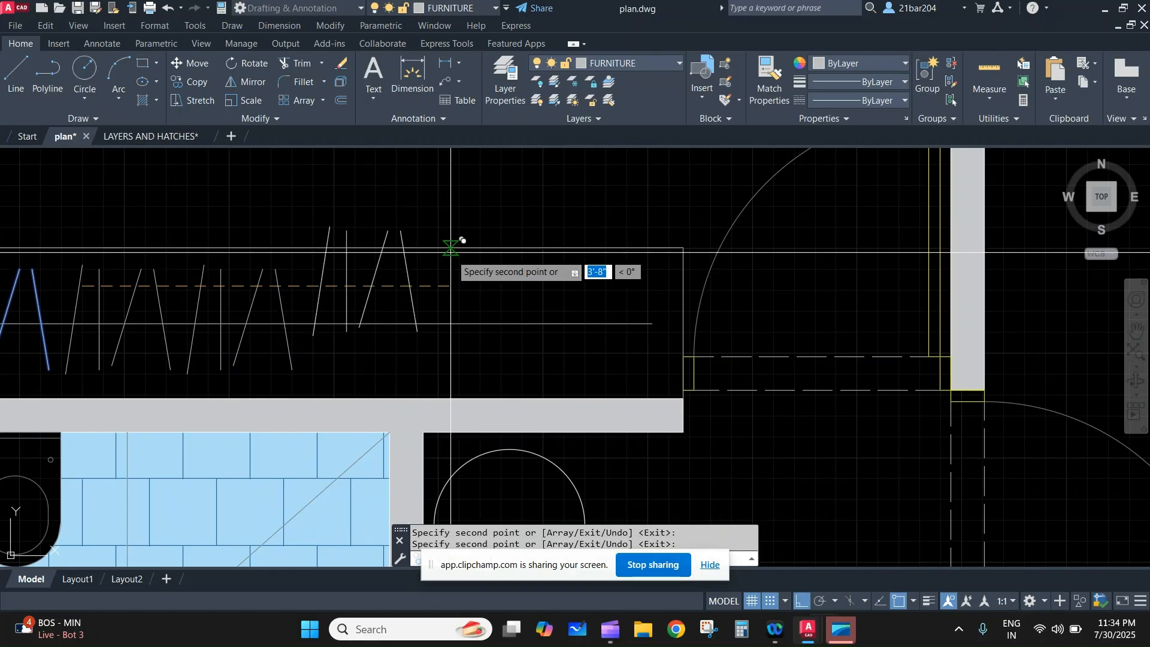
{"action": "key", "text": "ctrl+z"}
{"action": "middle_click_drag", "start_coordinate": [689, 351], "coordinate": [203, 209]}
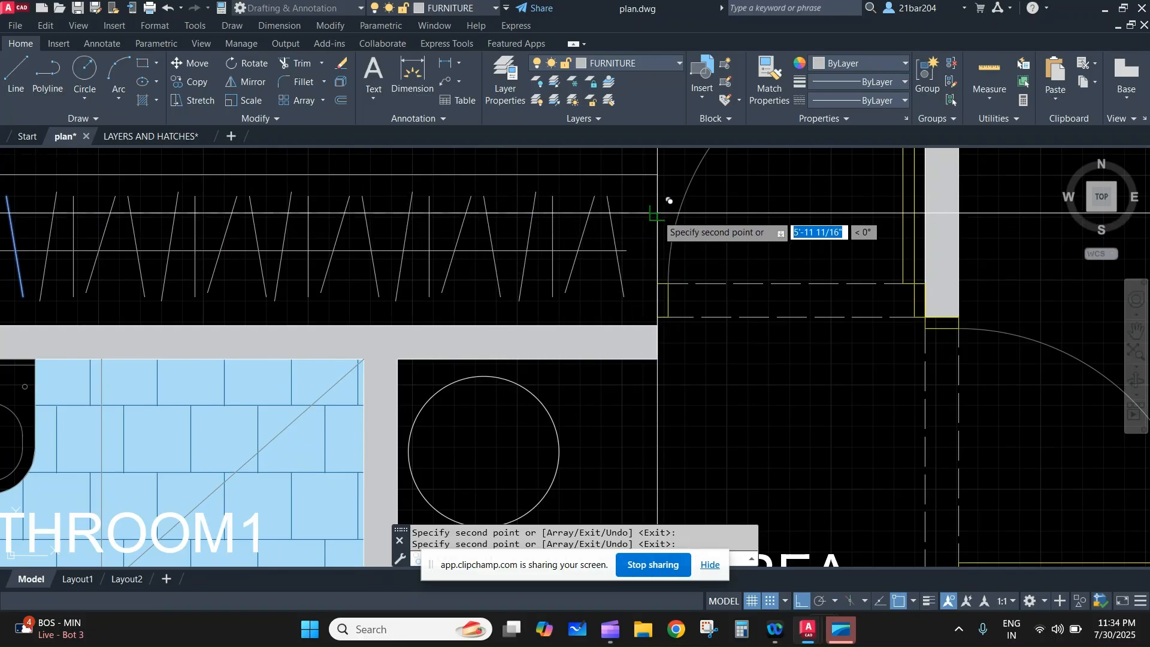
{"action": "key", "text": "Escape"}
- Draw a vertical hanger rod line about 7.5 ft long inside the long wardrobe of the 10'3" x 14'8" master bedroom
{"action": "scroll", "coordinate": [771, 275], "scroll_direction": "down", "scroll_amount": 6}
{"action": "middle_click_drag", "start_coordinate": [771, 276], "coordinate": [753, 390]}
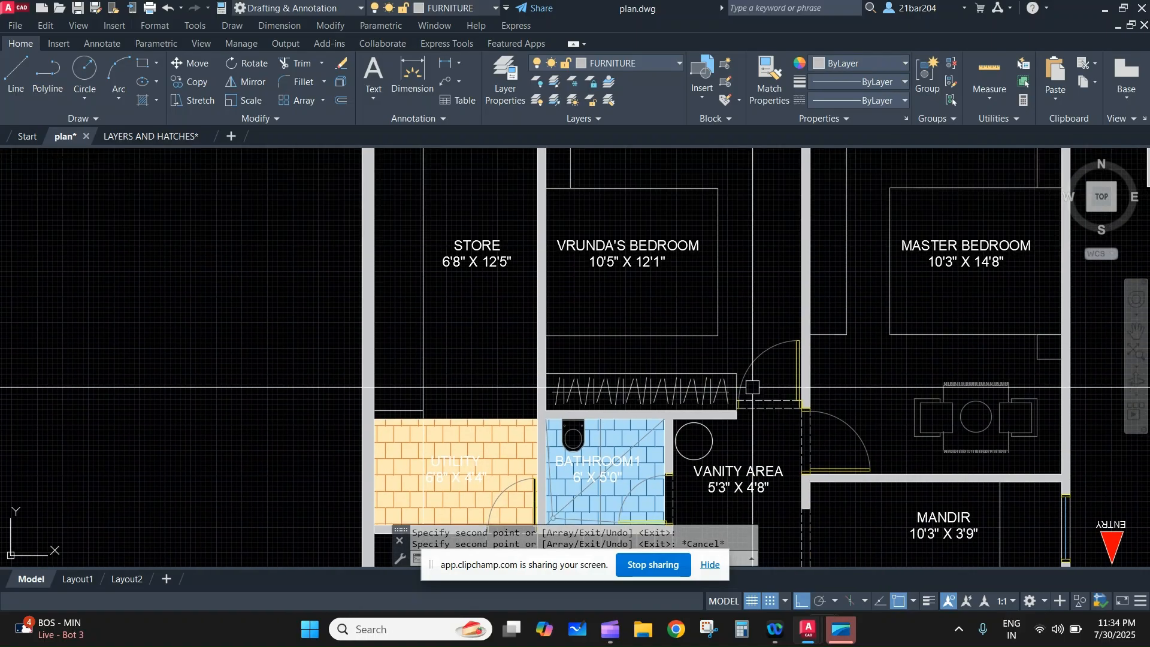
{"action": "scroll", "coordinate": [701, 391], "scroll_direction": "up", "scroll_amount": 2}
{"action": "middle_click_drag", "start_coordinate": [892, 264], "coordinate": [776, 497]}
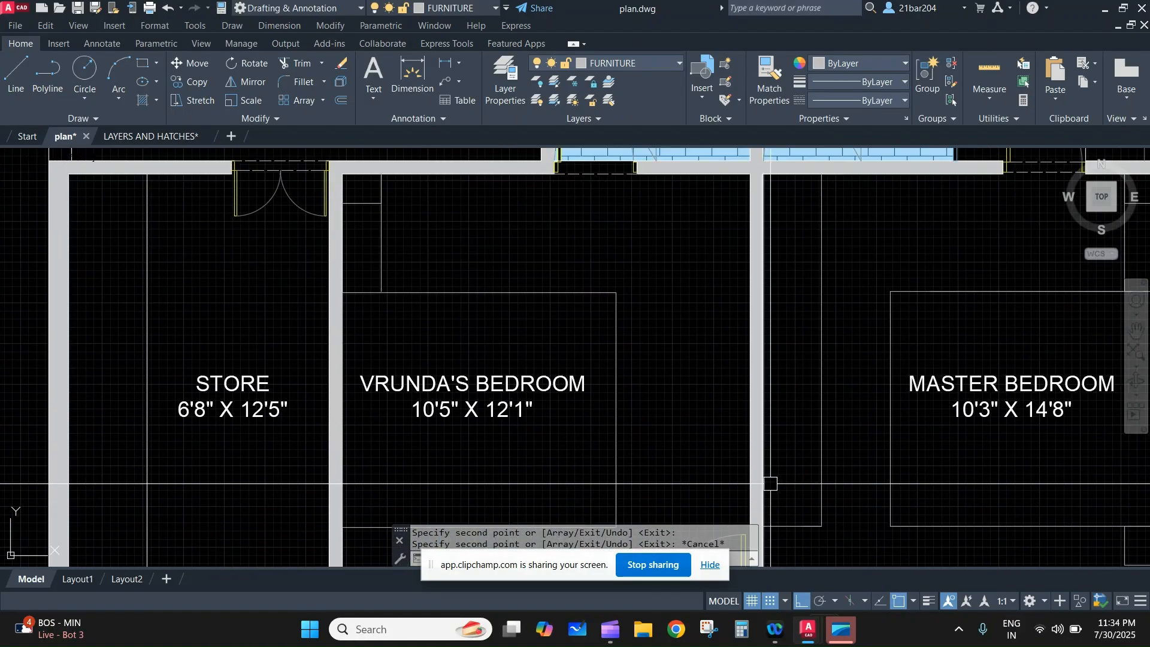
{"action": "type", "text": "L"}
{"action": "key", "text": "Return"}
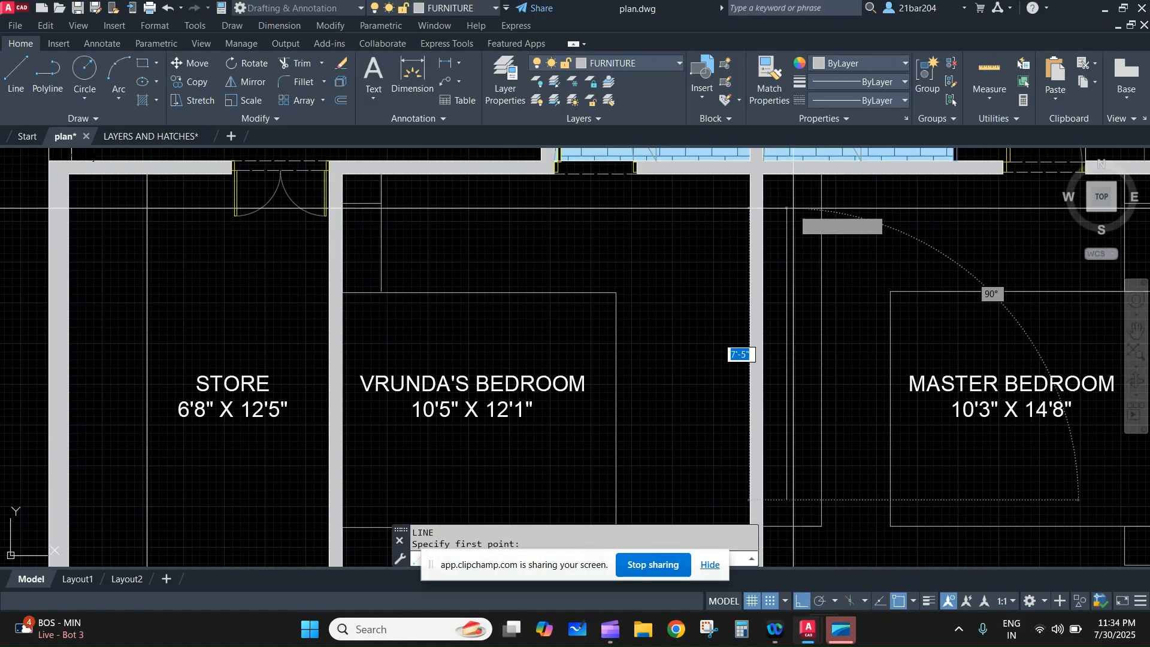
{"action": "left_click", "coordinate": [793, 196]}
{"action": "key", "text": "Escape"}
- Copy all hanger lines from the filled wardrobe and paste them in the empty area outside the boundary wall beside the green strip
{"action": "middle_click_drag", "start_coordinate": [778, 328], "coordinate": [635, 120]}
{"action": "middle_click_drag", "start_coordinate": [779, 540], "coordinate": [640, 318]}
{"action": "scroll", "coordinate": [705, 268], "scroll_direction": "up", "scroll_amount": 5}
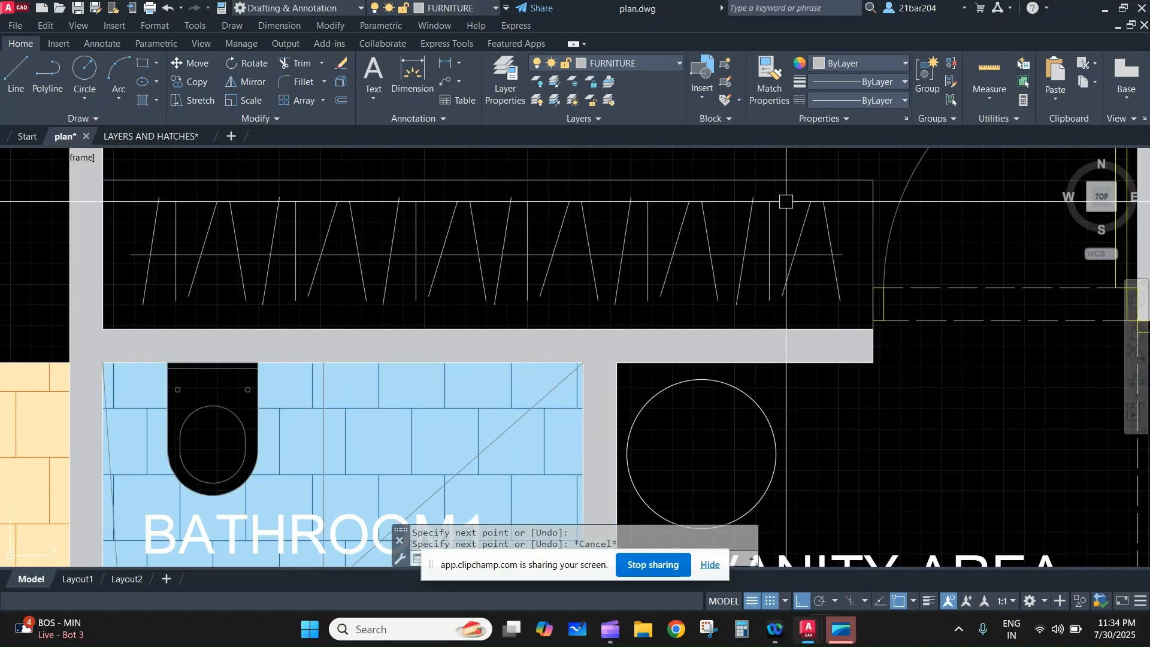
{"action": "left_click", "coordinate": [857, 223]}
{"action": "left_click", "coordinate": [152, 204]}
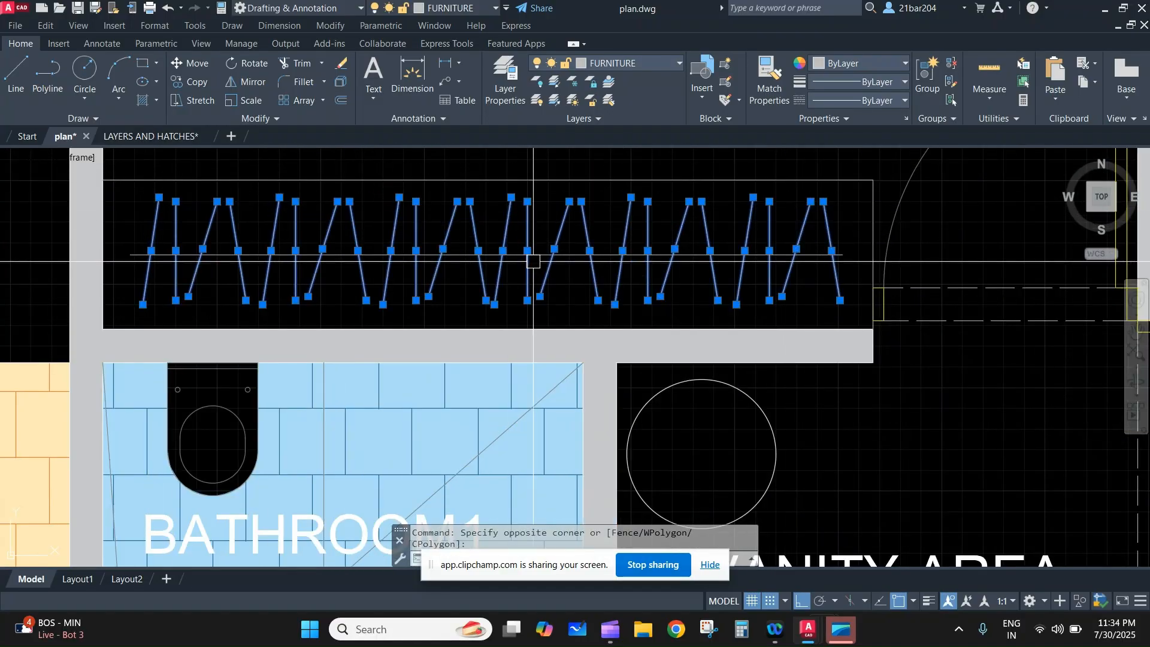
{"action": "key", "text": "ctrl+v"}
{"action": "scroll", "coordinate": [608, 301], "scroll_direction": "down", "scroll_amount": 2}
{"action": "middle_click_drag", "start_coordinate": [613, 304], "coordinate": [580, 146]}
{"action": "scroll", "coordinate": [706, 372], "scroll_direction": "down", "scroll_amount": 1}
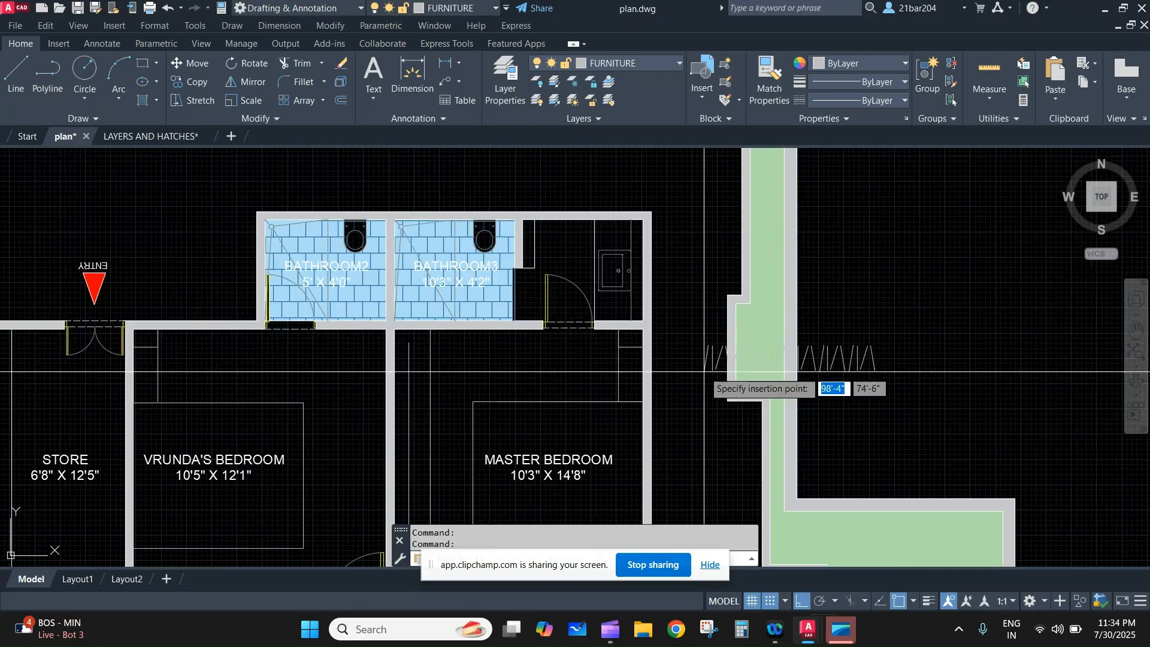
{"action": "middle_click_drag", "start_coordinate": [870, 335], "coordinate": [477, 343]}
{"action": "left_click", "coordinate": [634, 322]}
- Rotate the pasted row of hanger lines so that the row runs vertically
{"action": "left_click", "coordinate": [453, 159]}
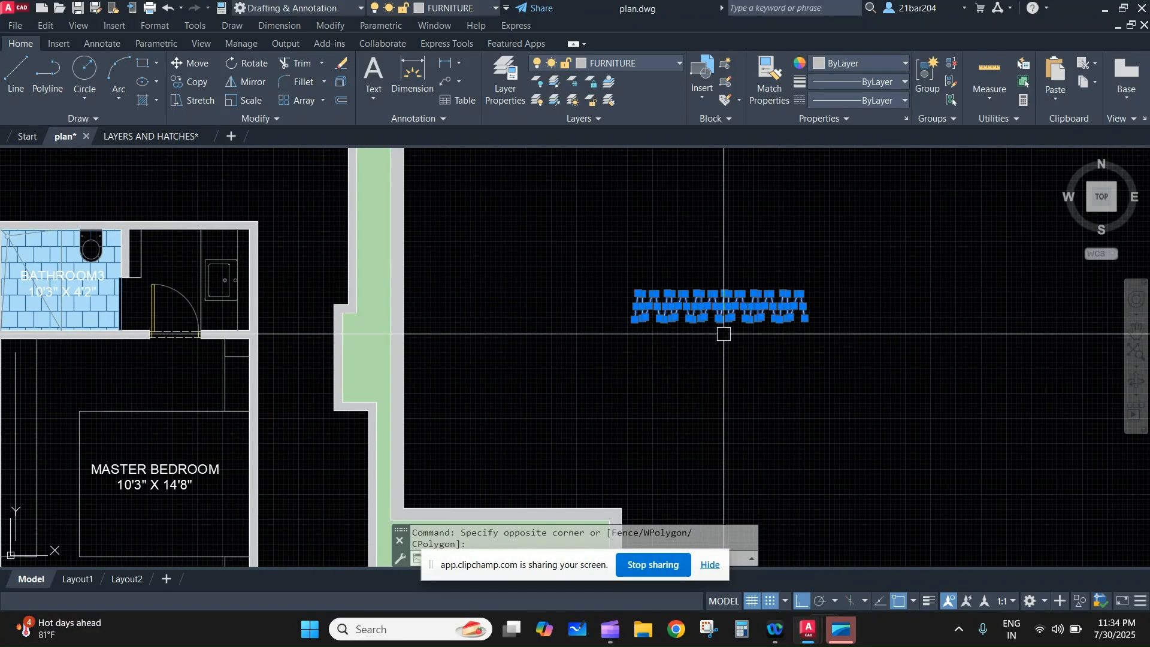
{"action": "type", "text": "ro"}
{"action": "key", "text": "Return"}
{"action": "left_click", "coordinate": [862, 257]}
{"action": "left_click", "coordinate": [863, 350]}
- Move the rotated hanger lines onto the lower end of the vertical rod in the master bedroom wardrobe
{"action": "middle_click_drag", "start_coordinate": [881, 243], "coordinate": [824, 552]}
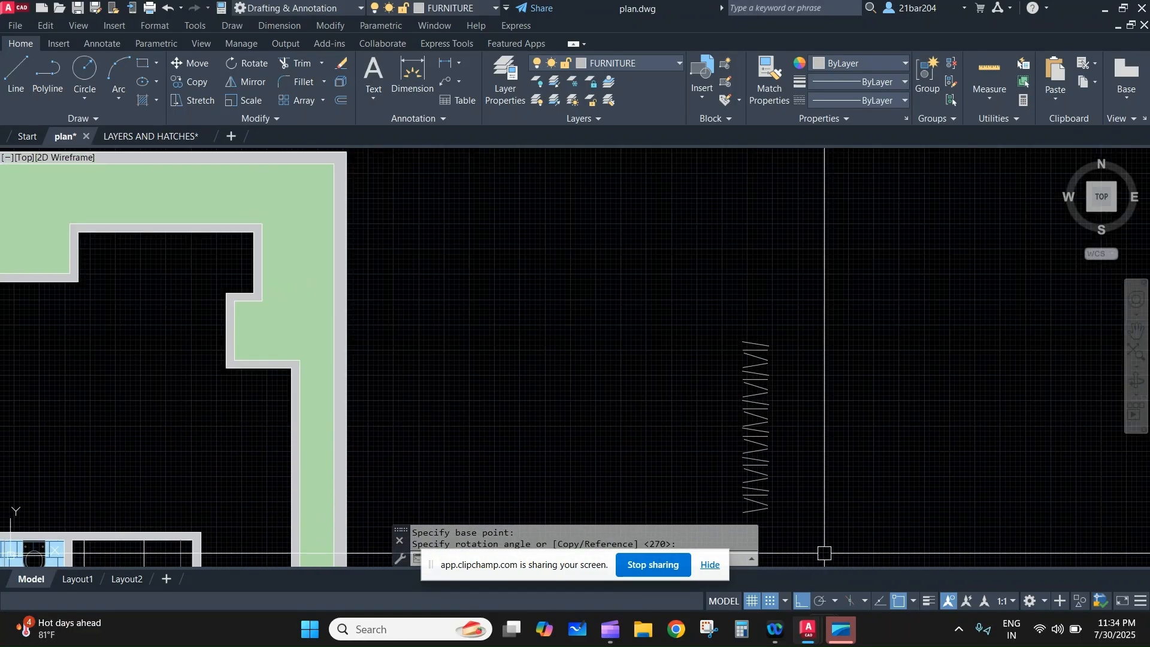
{"action": "middle_click_drag", "start_coordinate": [818, 491], "coordinate": [816, 430]}
{"action": "left_click", "coordinate": [834, 475]}
{"action": "left_click", "coordinate": [701, 281]}
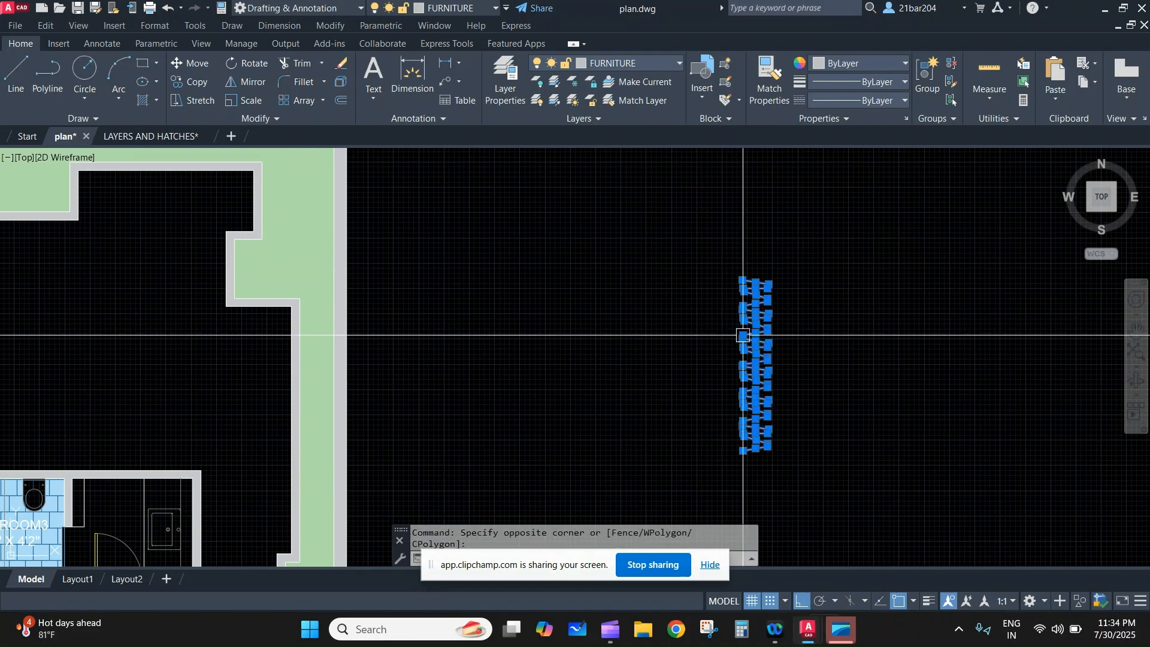
{"action": "middle_click_drag", "start_coordinate": [733, 425], "coordinate": [894, 259]}
{"action": "type", "text": "m"}
{"action": "key", "text": "Return"}
{"action": "scroll", "coordinate": [796, 321], "scroll_direction": "down", "scroll_amount": 5}
{"action": "left_click", "coordinate": [924, 251]}
{"action": "scroll", "coordinate": [482, 340], "scroll_direction": "up", "scroll_amount": 2}
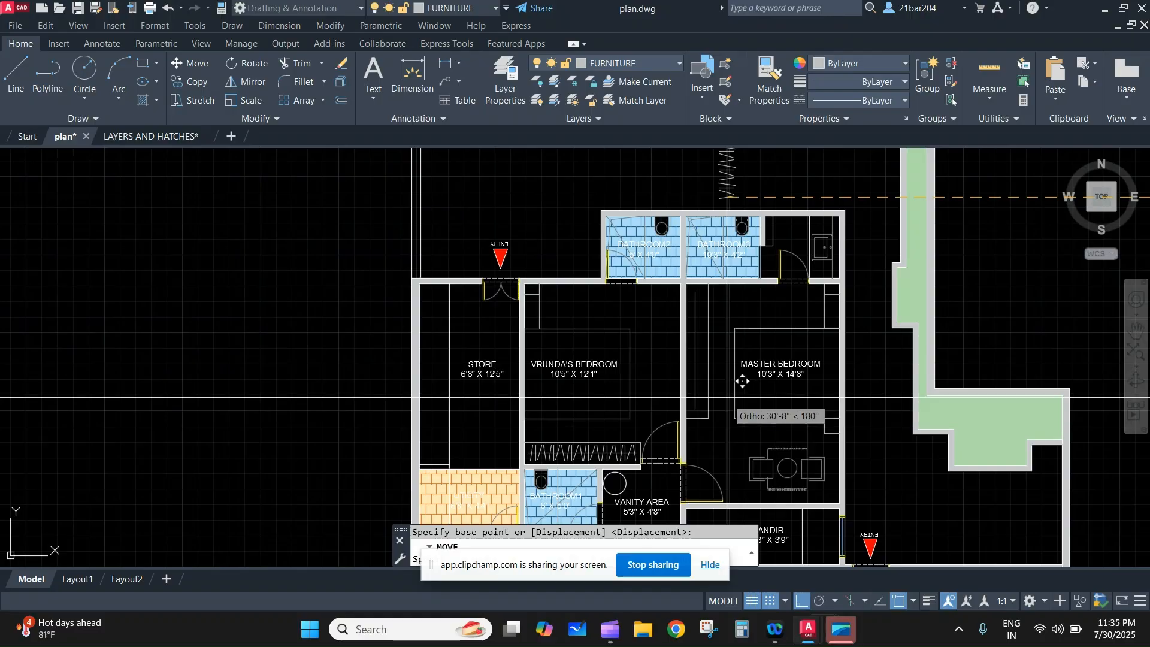
{"action": "scroll", "coordinate": [728, 396], "scroll_direction": "up", "scroll_amount": 4}
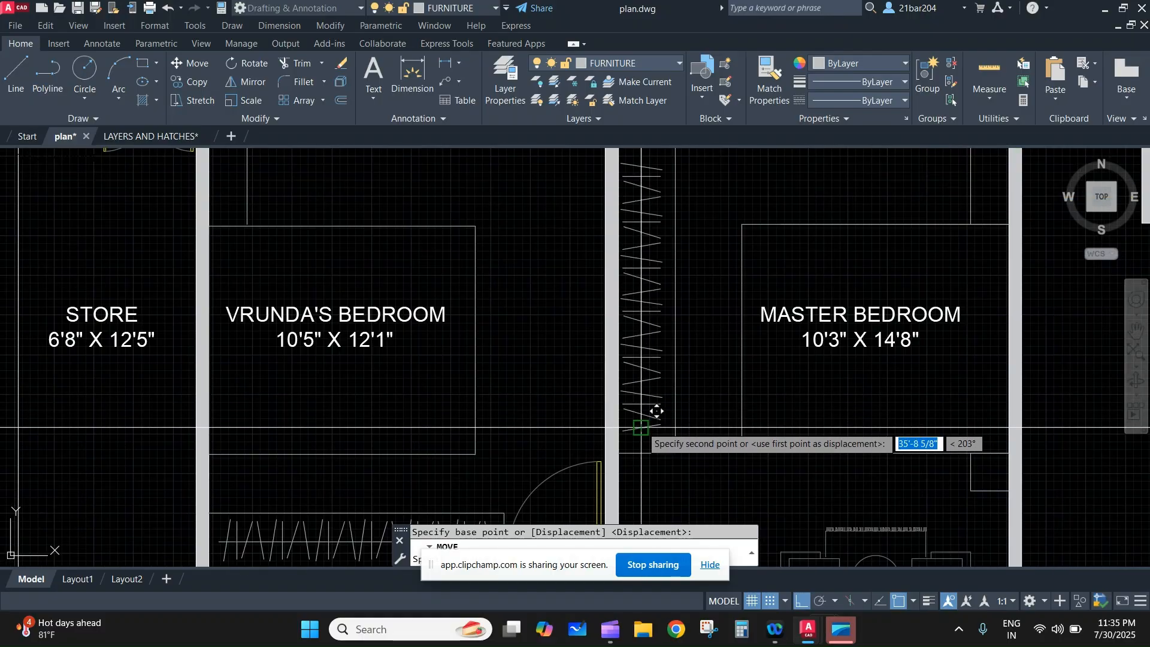
{"action": "left_click", "coordinate": [641, 428]}
- Copy the topmost four hanger lines upward to cover the remaining upper end of the master bedroom wardrobe's rod
{"action": "middle_click_drag", "start_coordinate": [683, 329], "coordinate": [672, 472]}
{"action": "scroll", "coordinate": [658, 302], "scroll_direction": "up", "scroll_amount": 4}
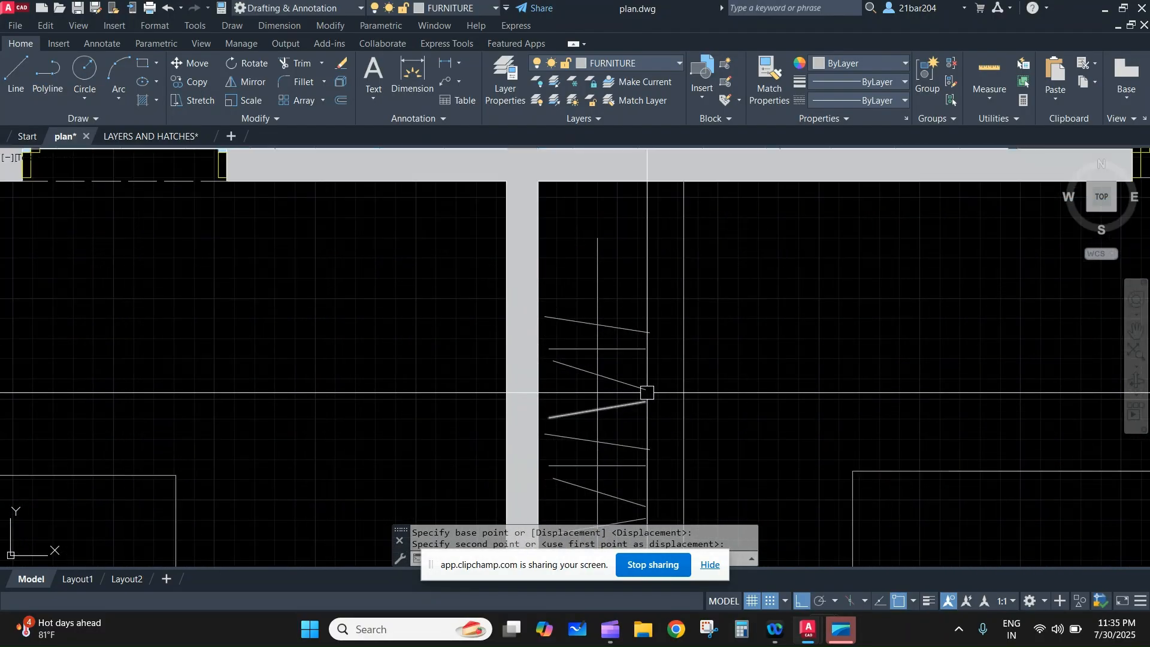
{"action": "scroll", "coordinate": [653, 401], "scroll_direction": "up", "scroll_amount": 2}
{"action": "left_click", "coordinate": [629, 260]}
{"action": "middle_click_drag", "start_coordinate": [629, 260], "coordinate": [628, 306]}
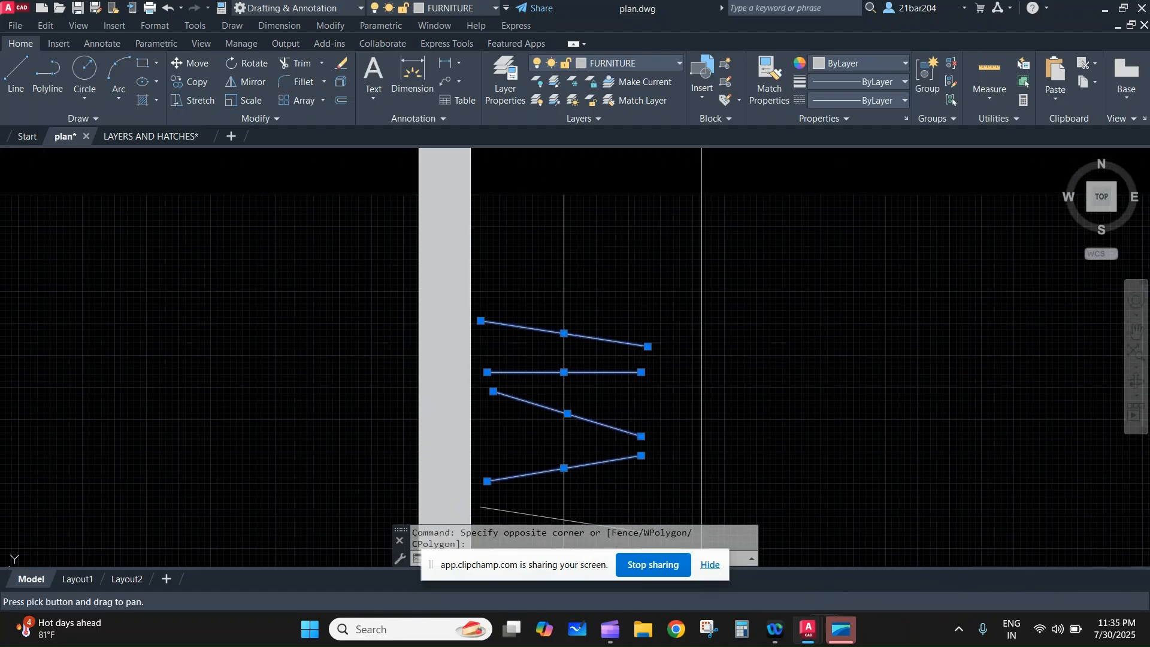
{"action": "type", "text": "CO"}
{"action": "key", "text": "Return"}
{"action": "left_click", "coordinate": [834, 439]}
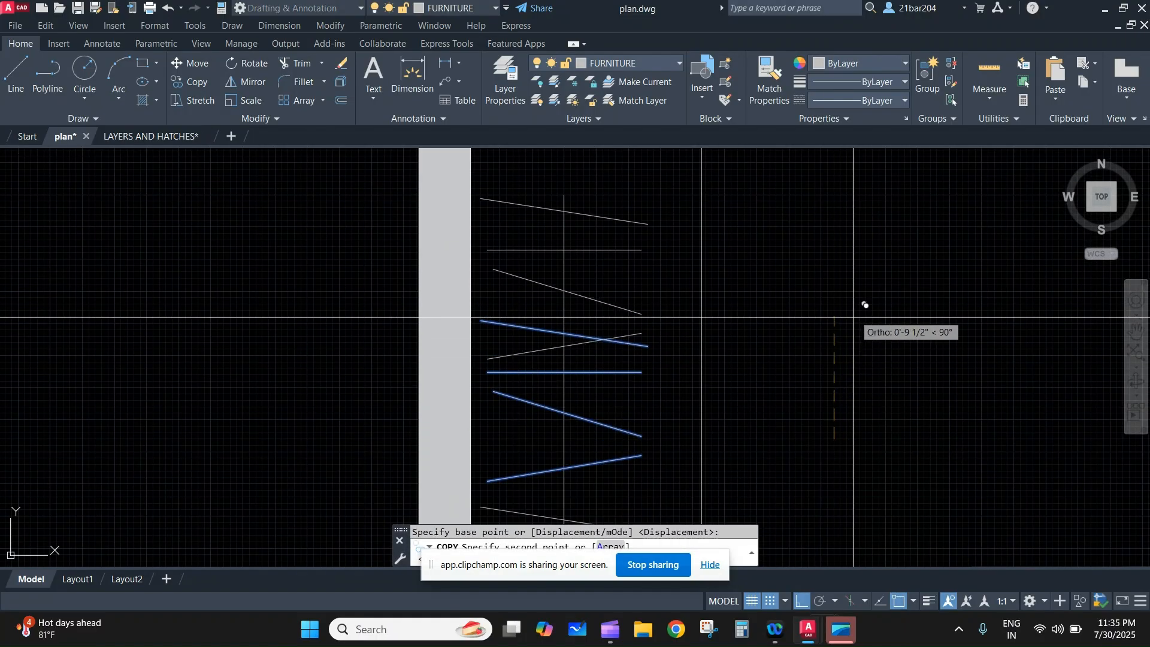
{"action": "key", "text": "Escape"}
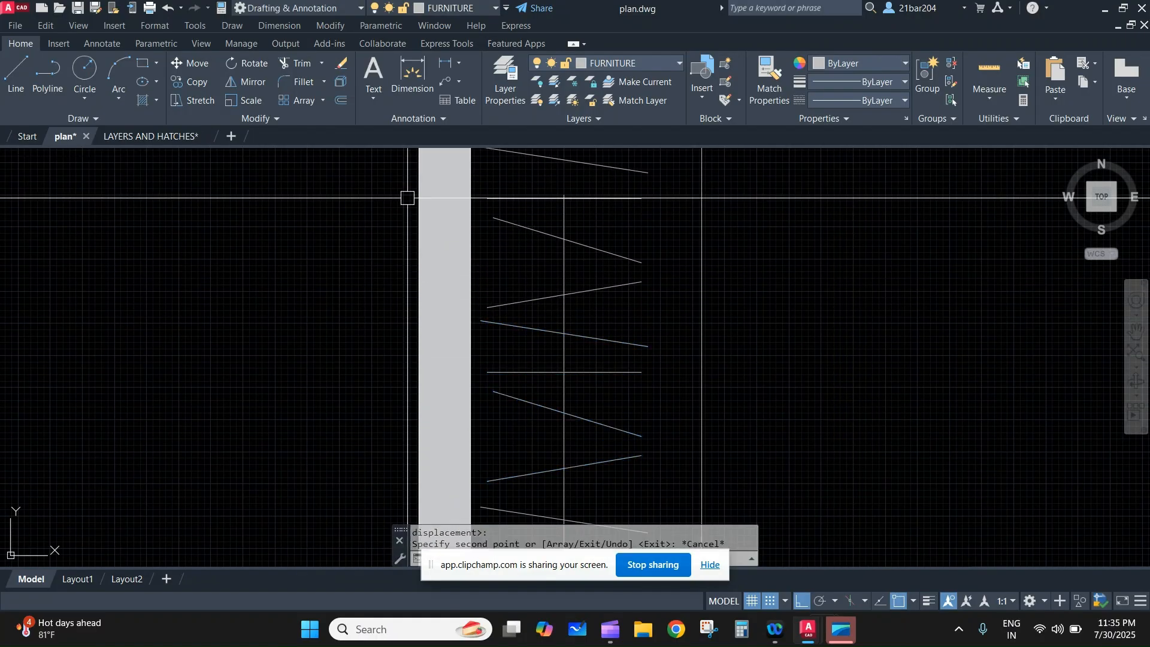
- Delete the two surplus hanger lines that extend past the upper end of the master bedroom wardrobe's rod
{"action": "middle_click_drag", "start_coordinate": [492, 201], "coordinate": [515, 325]}
{"action": "left_click_drag", "start_coordinate": [674, 353], "coordinate": [642, 262]}
{"action": "key", "text": "Delete"}
{"action": "scroll", "coordinate": [642, 264], "scroll_direction": "down", "scroll_amount": 6}
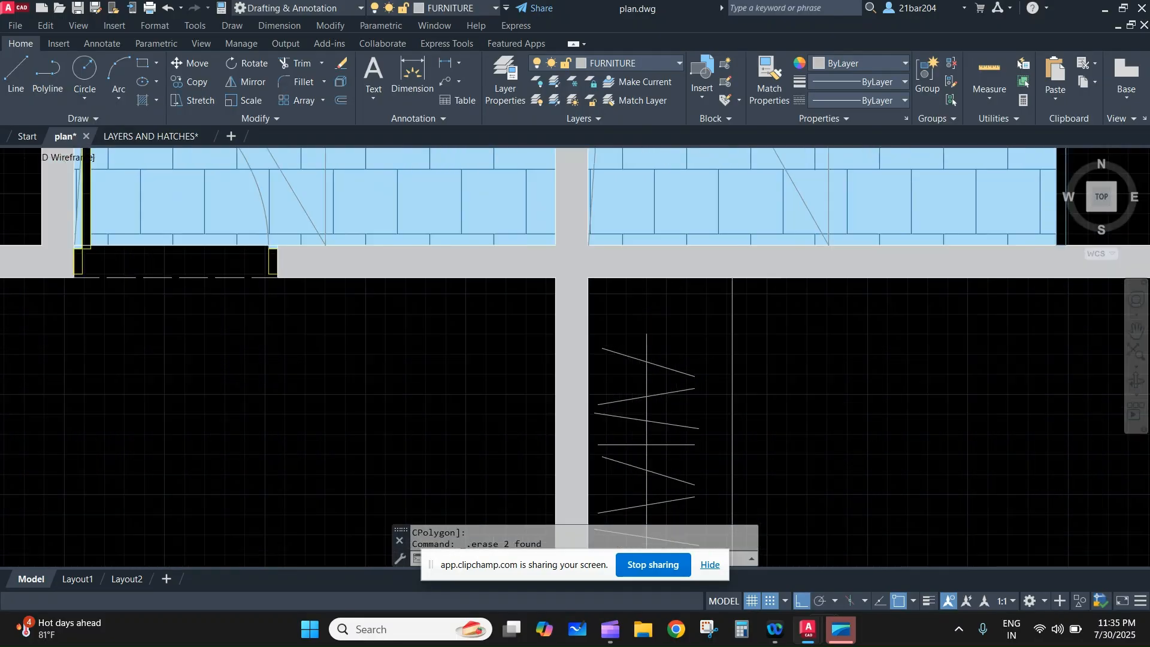
{"action": "scroll", "coordinate": [750, 269], "scroll_direction": "down", "scroll_amount": 5}
{"action": "scroll", "coordinate": [735, 431], "scroll_direction": "up", "scroll_amount": 5}
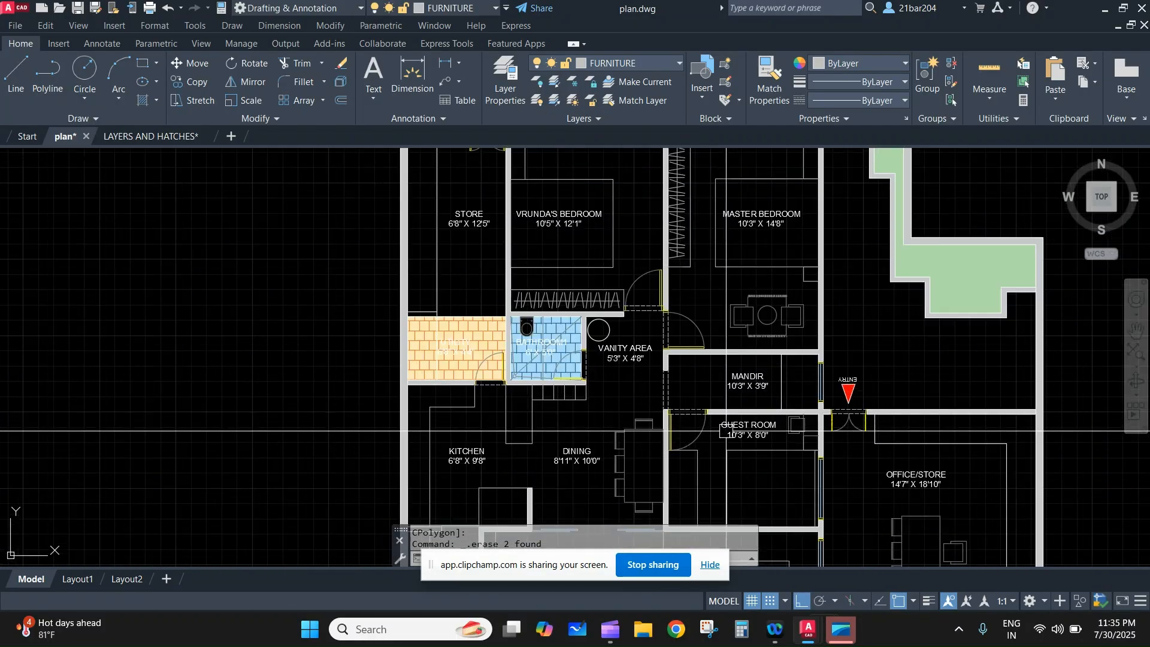
{"action": "scroll", "coordinate": [765, 515], "scroll_direction": "up", "scroll_amount": 2}
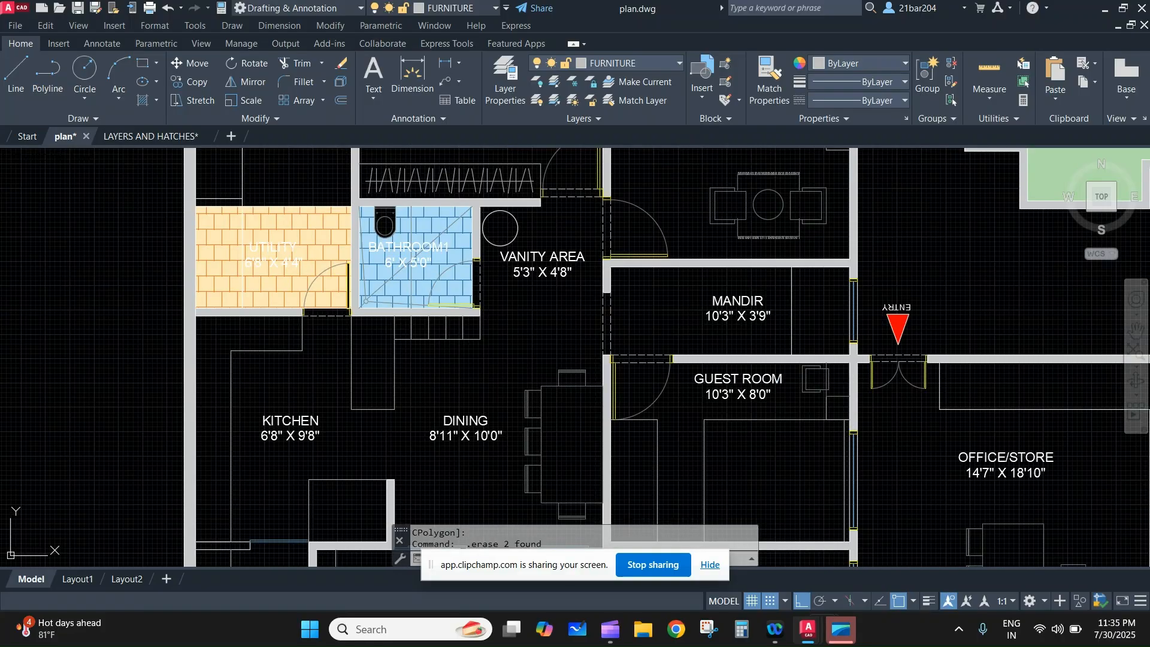
- Draw a vertical hanger rod line inside the guest room wardrobe, from near its upper end to near its lower end
{"action": "middle_click_drag", "start_coordinate": [763, 521], "coordinate": [703, 267]}
{"action": "scroll", "coordinate": [703, 267], "scroll_direction": "down", "scroll_amount": 2}
{"action": "middle_click_drag", "start_coordinate": [676, 174], "coordinate": [692, 257]}
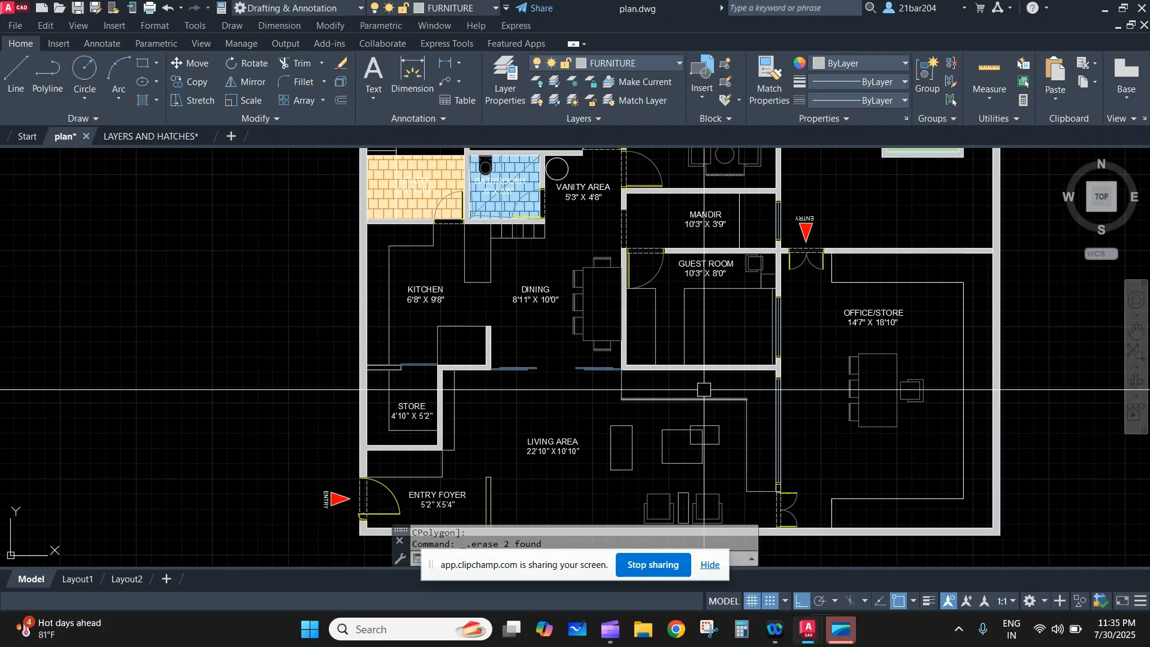
{"action": "type", "text": "l"}
{"action": "key", "text": "Return"}
{"action": "scroll", "coordinate": [629, 309], "scroll_direction": "up", "scroll_amount": 6}
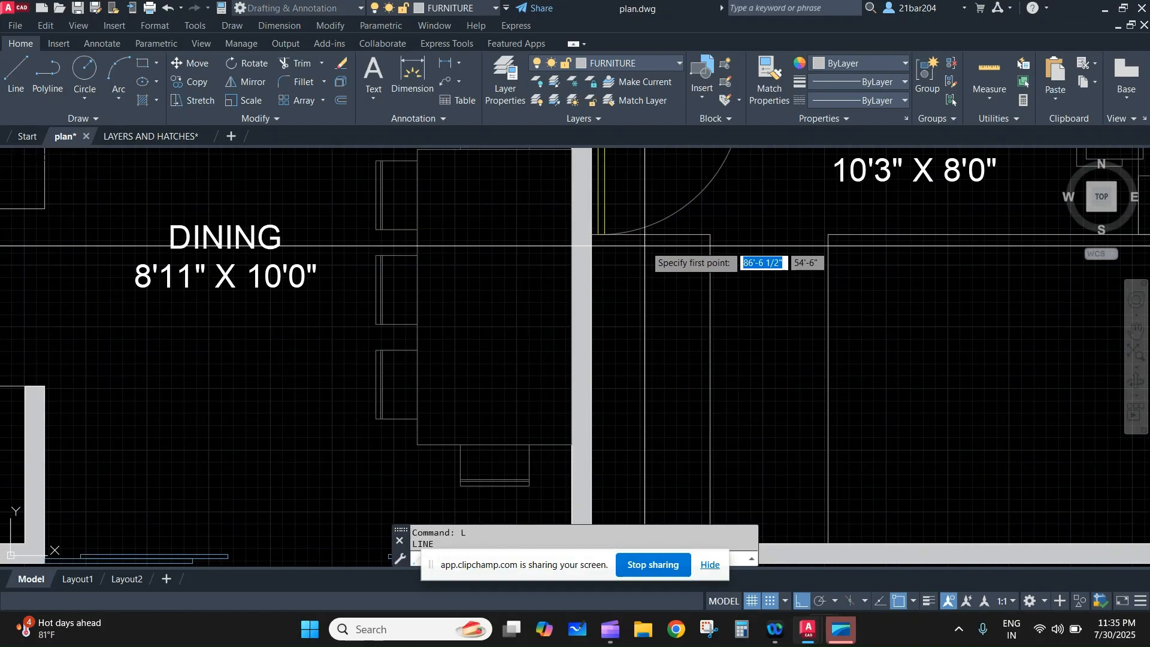
{"action": "left_click", "coordinate": [645, 251]}
{"action": "middle_click_drag", "start_coordinate": [647, 394], "coordinate": [644, 82]}
{"action": "middle_click_drag", "start_coordinate": [663, 187], "coordinate": [657, 401]}
{"action": "left_click", "coordinate": [569, 463]}
{"action": "key", "text": "Escape"}
- Copy the lower group of hanger lines from the master bedroom wardrobe and paste it onto the lower part of the guest room rod
{"action": "middle_click_drag", "start_coordinate": [688, 320], "coordinate": [653, 452]}
{"action": "scroll", "coordinate": [655, 365], "scroll_direction": "down", "scroll_amount": 5}
{"action": "middle_click_drag", "start_coordinate": [654, 294], "coordinate": [618, 539]}
{"action": "scroll", "coordinate": [625, 262], "scroll_direction": "up", "scroll_amount": 5}
{"action": "middle_click_drag", "start_coordinate": [625, 261], "coordinate": [623, 445]}
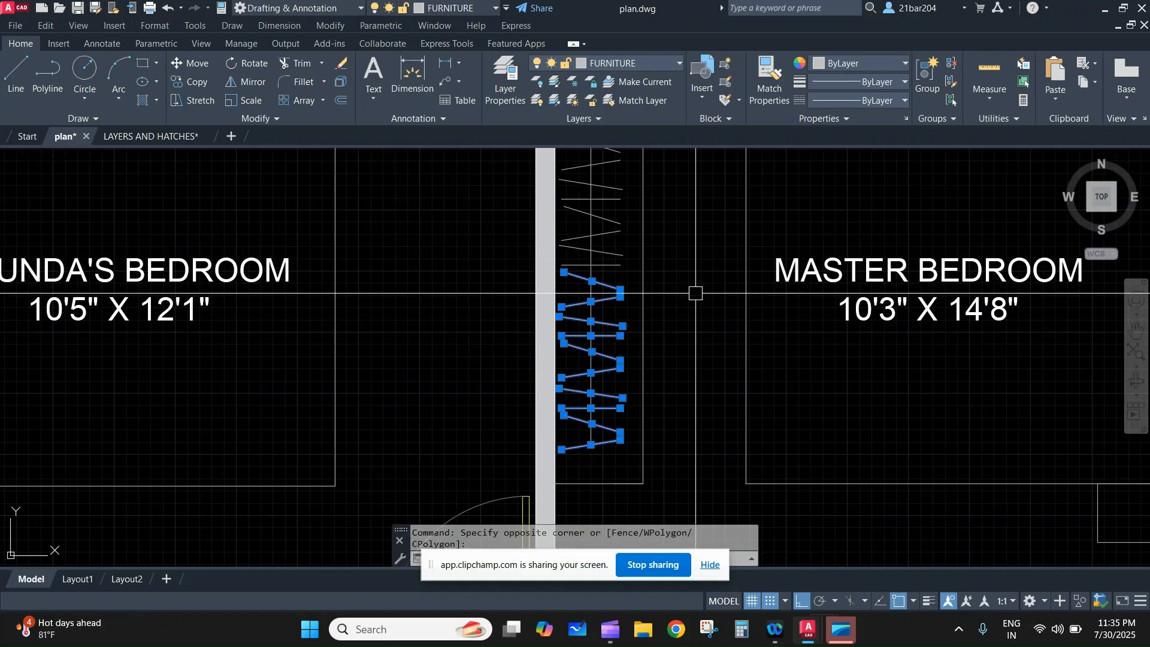
{"action": "scroll", "coordinate": [657, 364], "scroll_direction": "down", "scroll_amount": 6}
{"action": "middle_click_drag", "start_coordinate": [650, 432], "coordinate": [634, 179]}
{"action": "scroll", "coordinate": [581, 248], "scroll_direction": "up", "scroll_amount": 4}
{"action": "middle_click_drag", "start_coordinate": [581, 337], "coordinate": [579, 536]}
{"action": "scroll", "coordinate": [595, 490], "scroll_direction": "up", "scroll_amount": 2}
{"action": "middle_click_drag", "start_coordinate": [589, 479], "coordinate": [594, 448]}
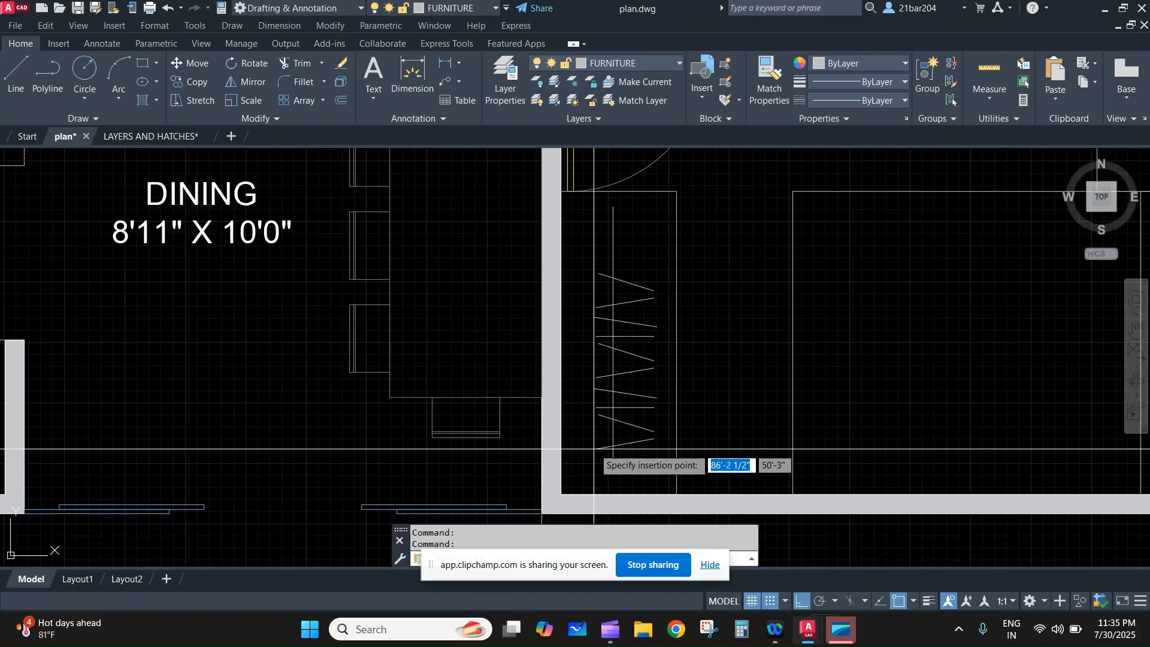
- Copy the upper hanger lines of the guest room wardrobe straight upward to cover the rest of the rod
{"action": "scroll", "coordinate": [623, 413], "scroll_direction": "up", "scroll_amount": 2}
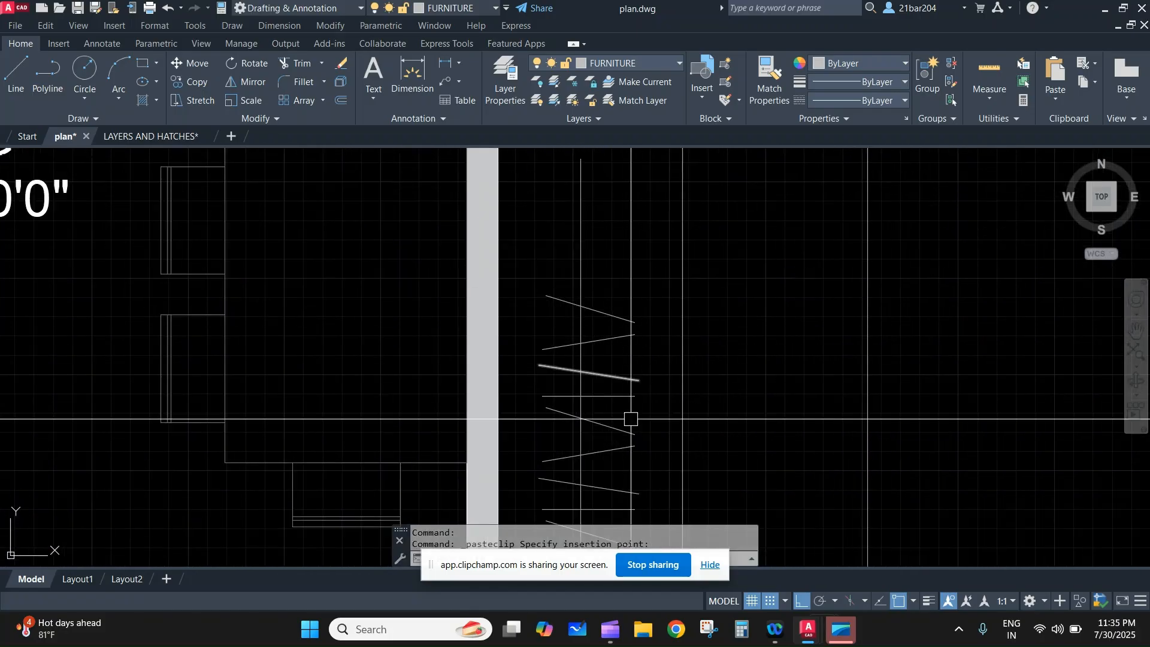
{"action": "middle_click_drag", "start_coordinate": [625, 276], "coordinate": [637, 366]}
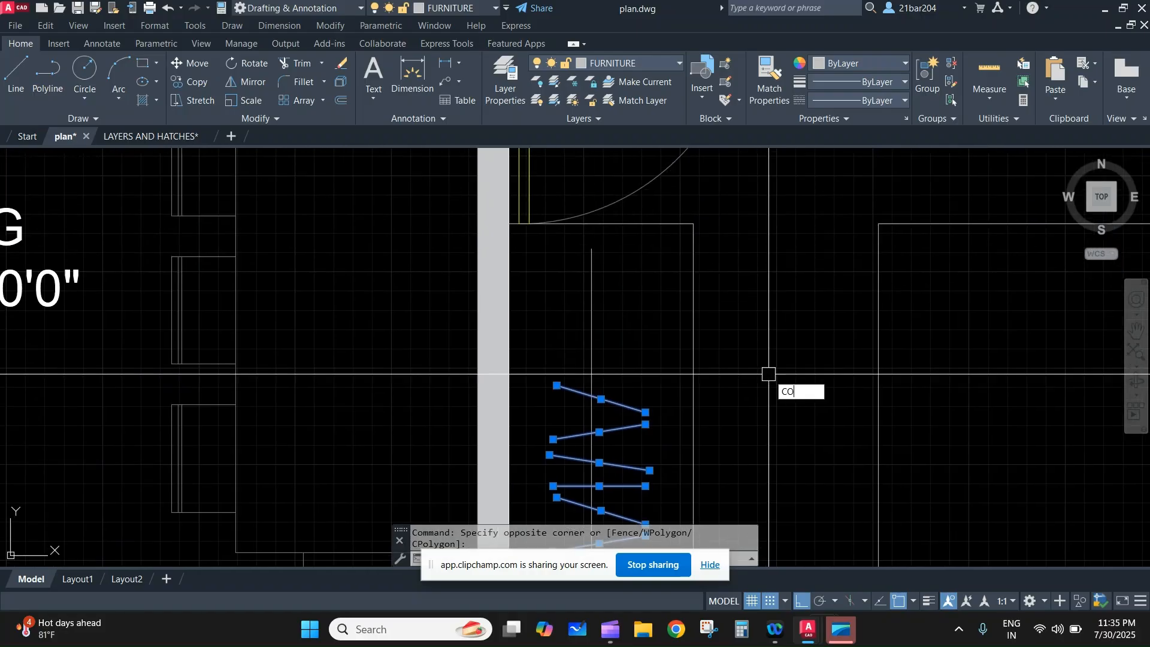
{"action": "key", "text": "Return"}
{"action": "left_click", "coordinate": [765, 453]}
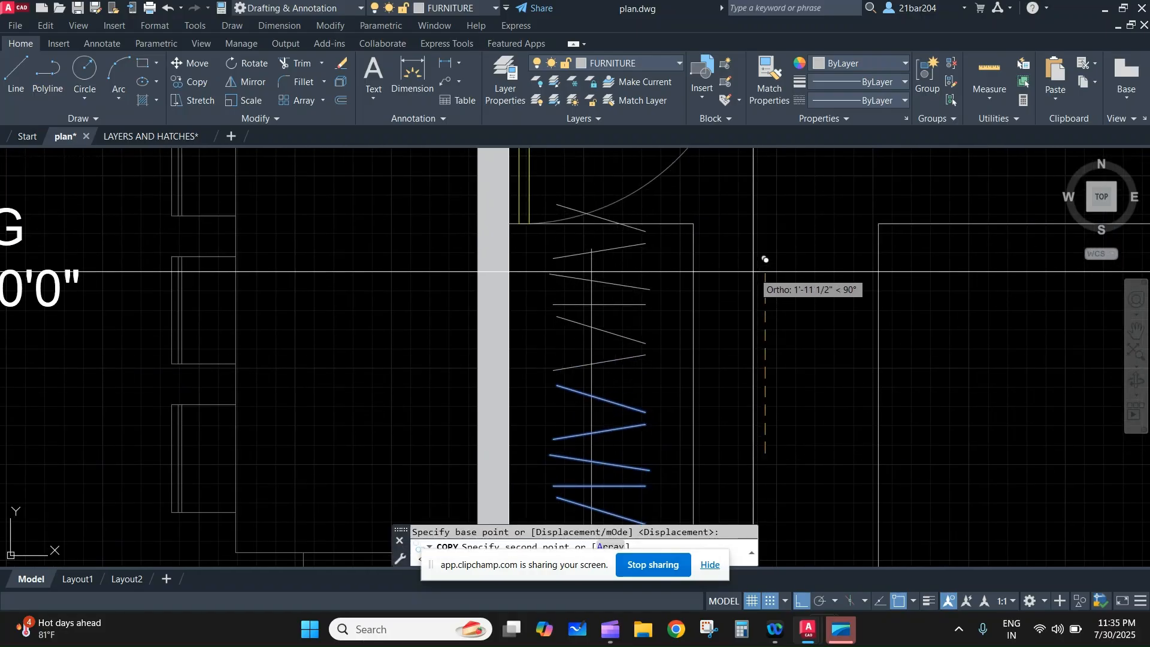
{"action": "scroll", "coordinate": [592, 282], "scroll_direction": "up", "scroll_amount": 2}
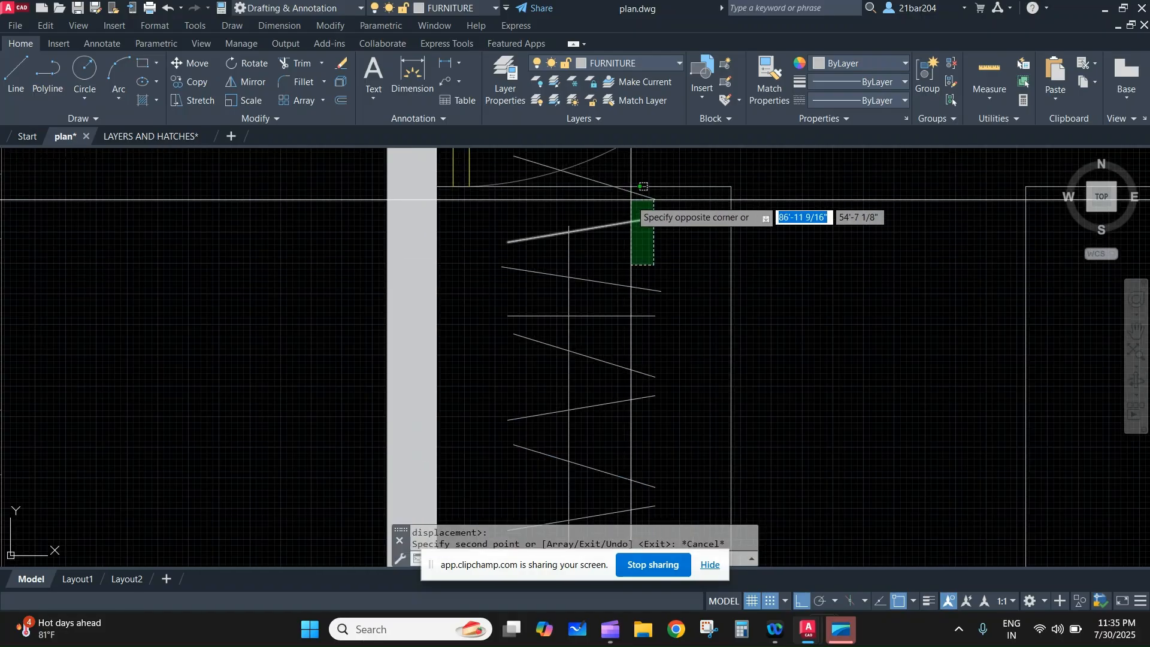
- Delete the two surplus hanger lines that extend past the upper end of the guest room wardrobe's rod
{"action": "scroll", "coordinate": [636, 194], "scroll_direction": "down", "scroll_amount": 4}
{"action": "key", "text": "Delete"}
{"action": "scroll", "coordinate": [741, 264], "scroll_direction": "up", "scroll_amount": 2}
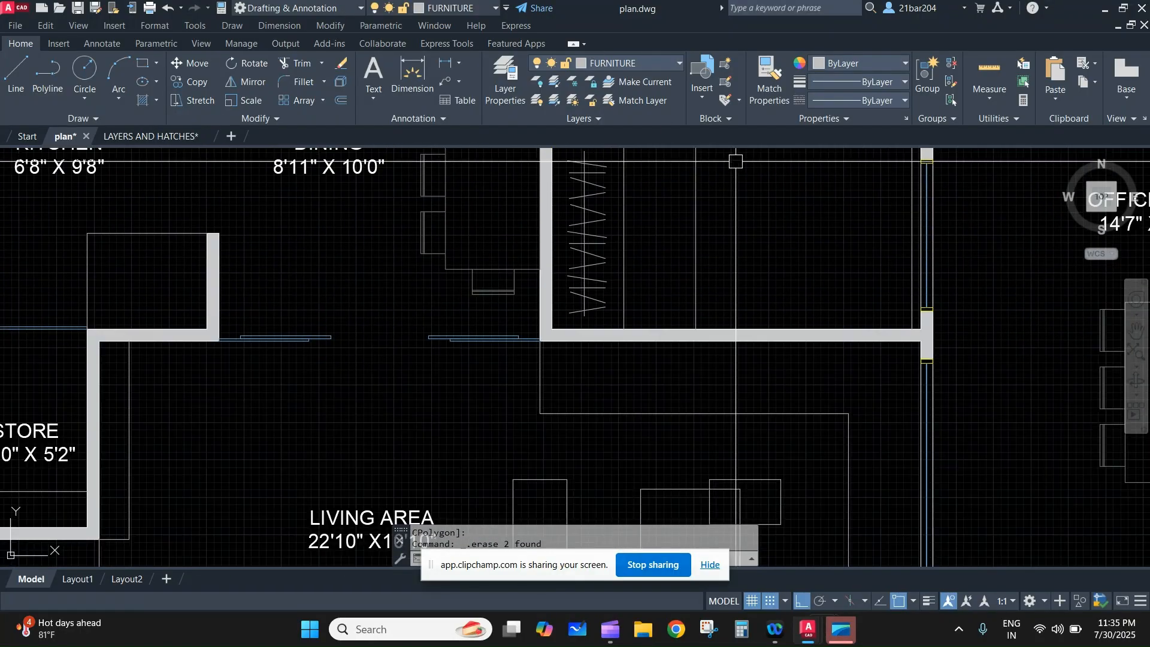
- Start a hatch and match its properties to the solid cream fill of the OUTDOOR DECK + AREA legend sample
{"action": "scroll", "coordinate": [741, 264], "scroll_direction": "down", "scroll_amount": 5}
{"action": "scroll", "coordinate": [729, 323], "scroll_direction": "up", "scroll_amount": 3}
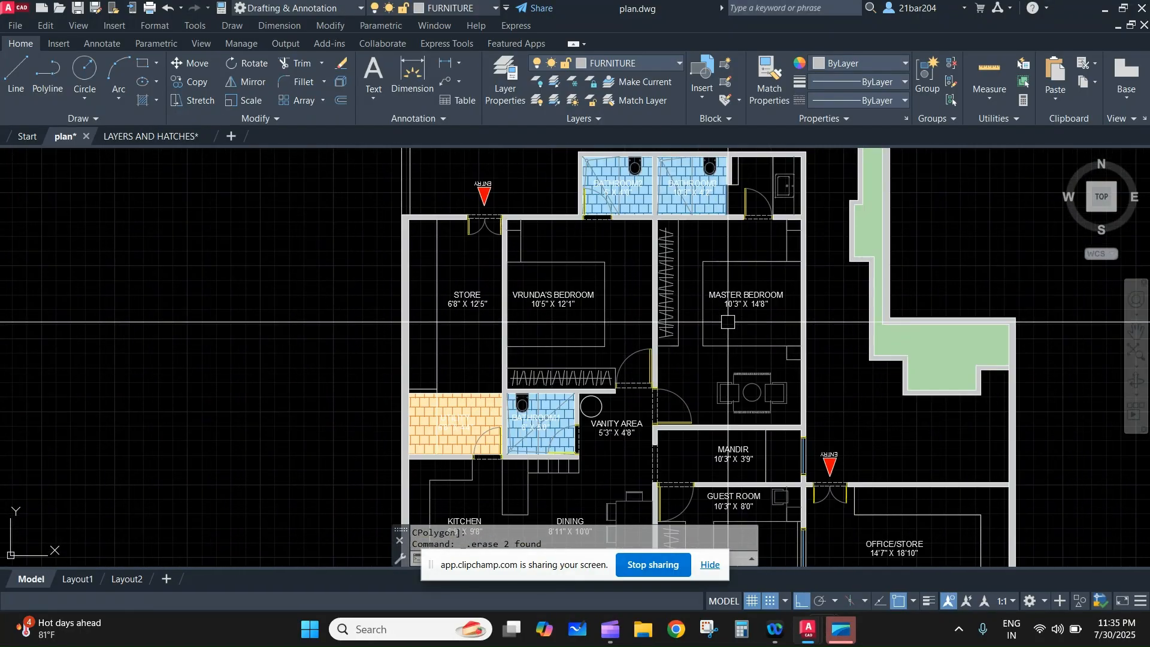
{"action": "scroll", "coordinate": [764, 359], "scroll_direction": "down", "scroll_amount": 2}
{"action": "middle_click_drag", "start_coordinate": [743, 357], "coordinate": [744, 390]}
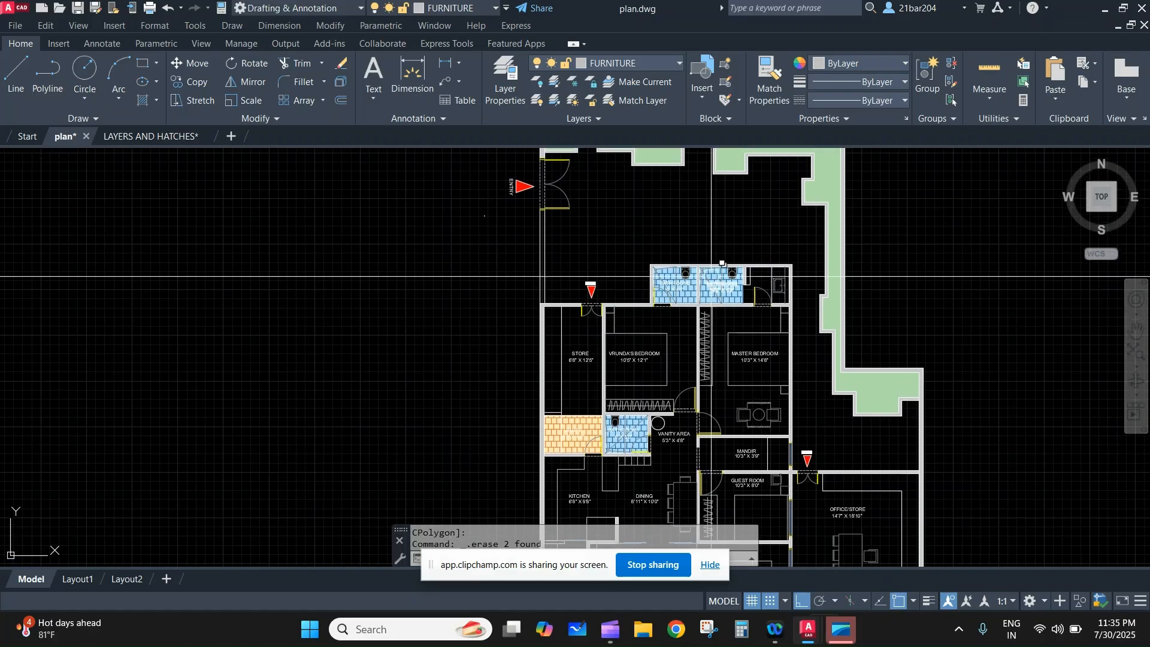
{"action": "middle_click_drag", "start_coordinate": [717, 275], "coordinate": [720, 403]}
{"action": "type", "text": "h"}
{"action": "key", "text": "Return"}
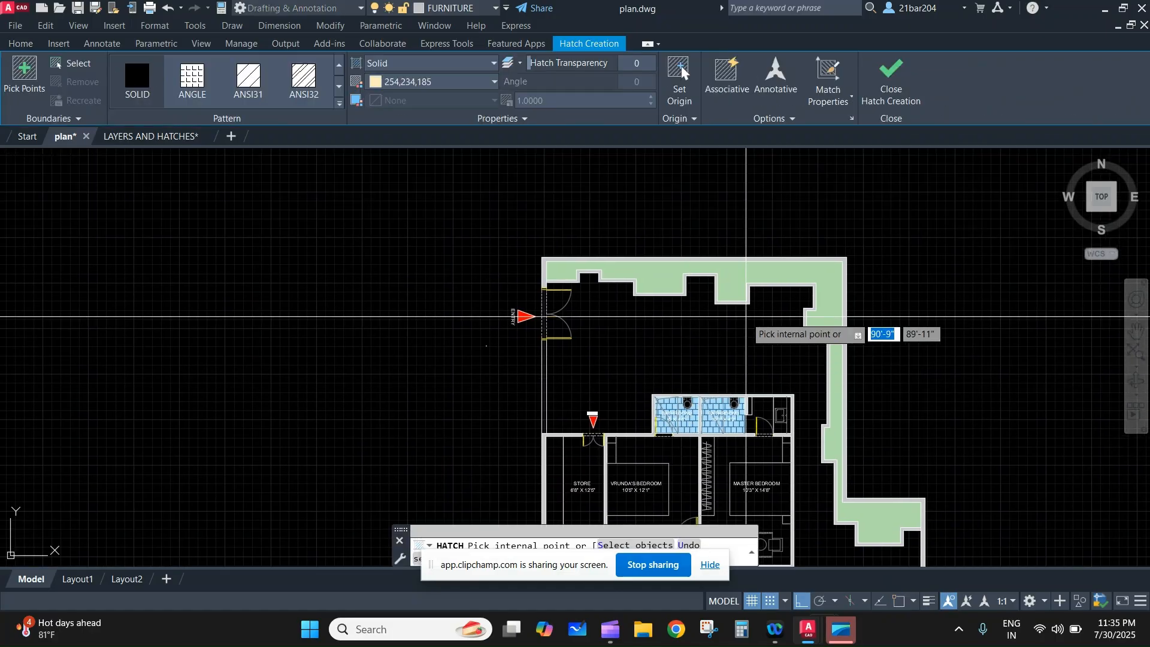
{"action": "middle_click_drag", "start_coordinate": [738, 323], "coordinate": [575, 90]}
{"action": "scroll", "coordinate": [584, 187], "scroll_direction": "down", "scroll_amount": 4}
{"action": "middle_click_drag", "start_coordinate": [585, 187], "coordinate": [607, 247]}
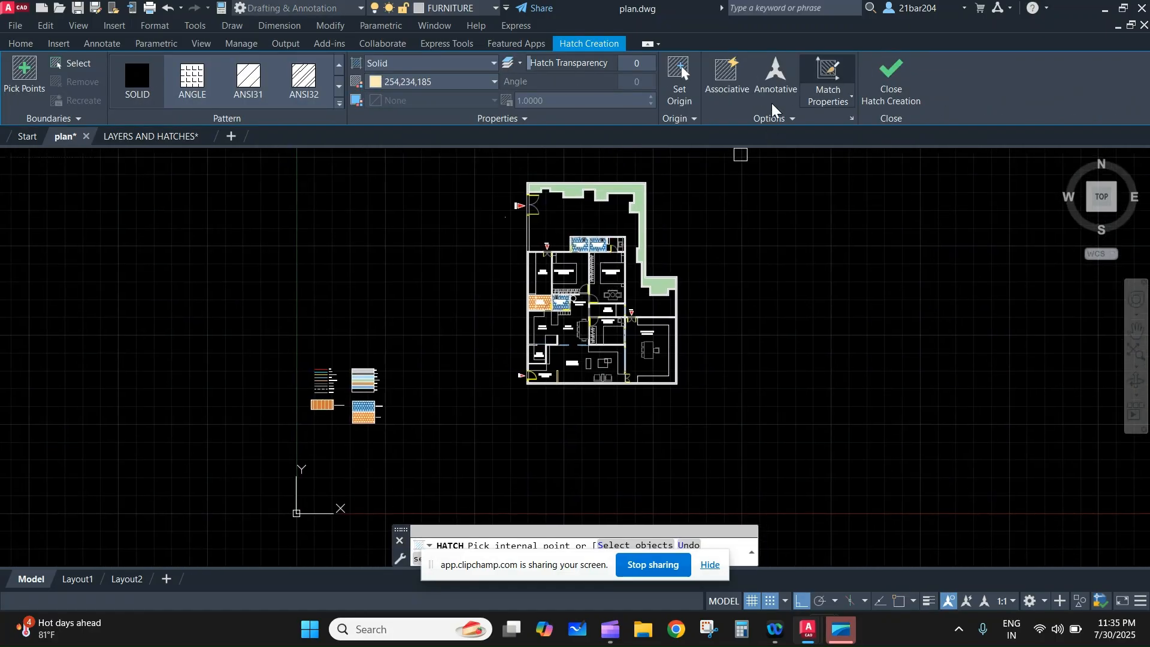
{"action": "scroll", "coordinate": [333, 414], "scroll_direction": "up", "scroll_amount": 10}
{"action": "left_click", "coordinate": [321, 405]}
{"action": "scroll", "coordinate": [468, 336], "scroll_direction": "down", "scroll_amount": 9}
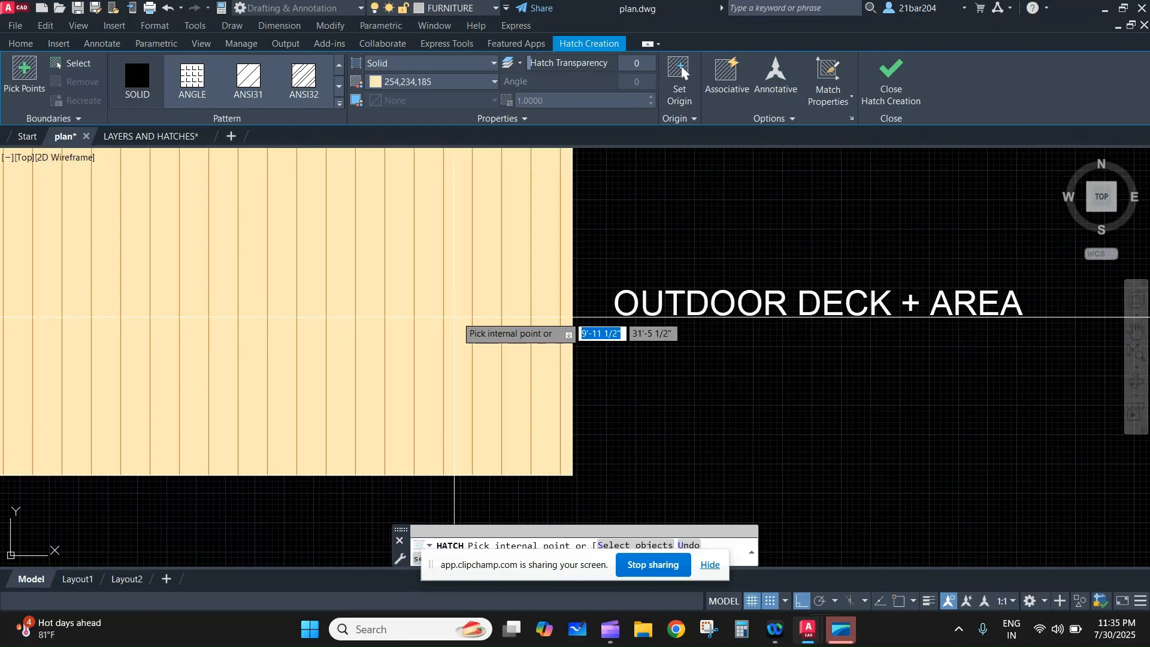
- Fill the outdoor area between the planting strips and the house with the solid 254,234,185 hatch
{"action": "scroll", "coordinate": [500, 326], "scroll_direction": "down", "scroll_amount": 2}
{"action": "middle_click_drag", "start_coordinate": [517, 343], "coordinate": [551, 429]}
{"action": "middle_click_drag", "start_coordinate": [667, 298], "coordinate": [228, 220]}
{"action": "scroll", "coordinate": [532, 175], "scroll_direction": "down", "scroll_amount": 4}
{"action": "middle_click_drag", "start_coordinate": [539, 180], "coordinate": [426, 484]}
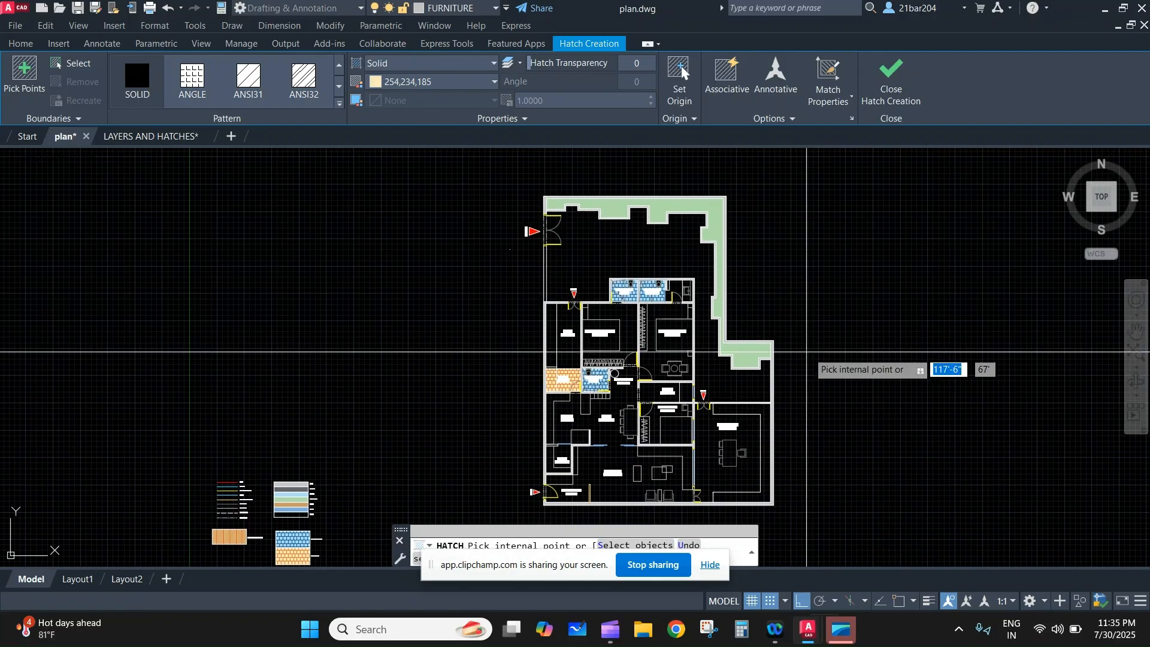
{"action": "middle_click_drag", "start_coordinate": [809, 351], "coordinate": [798, 370]}
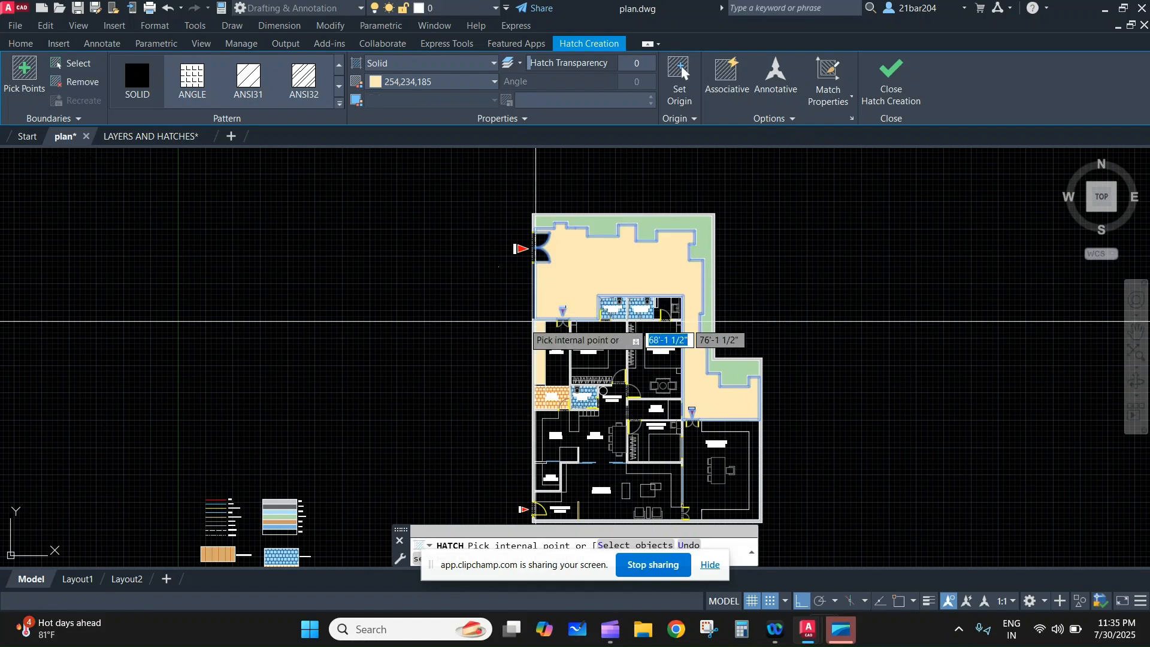
{"action": "scroll", "coordinate": [532, 245], "scroll_direction": "up", "scroll_amount": 4}
{"action": "scroll", "coordinate": [591, 223], "scroll_direction": "down", "scroll_amount": 5}
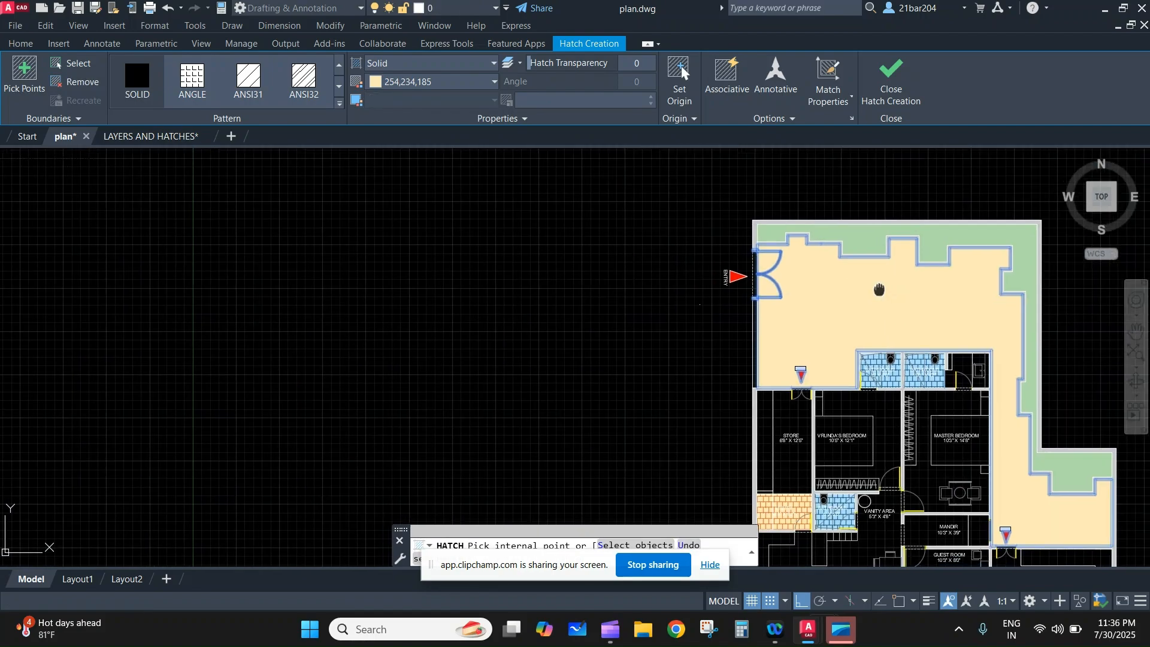
{"action": "left_click", "coordinate": [892, 84]}
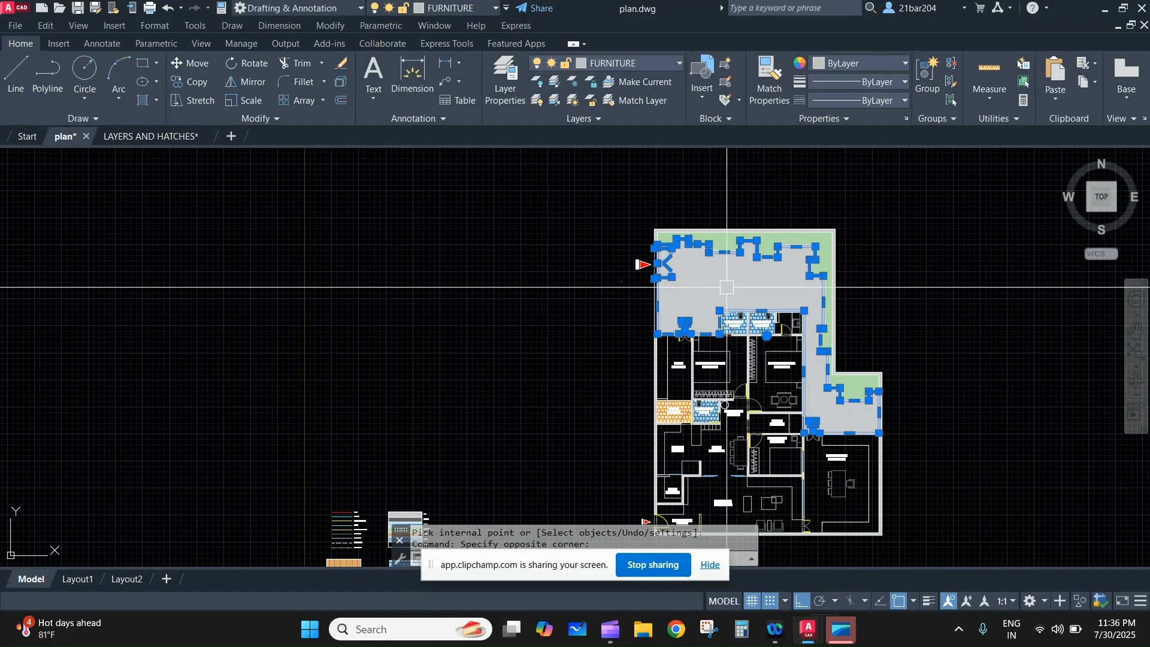
{"action": "key", "text": "Escape"}
{"action": "scroll", "coordinate": [416, 282], "scroll_direction": "down", "scroll_amount": 2}
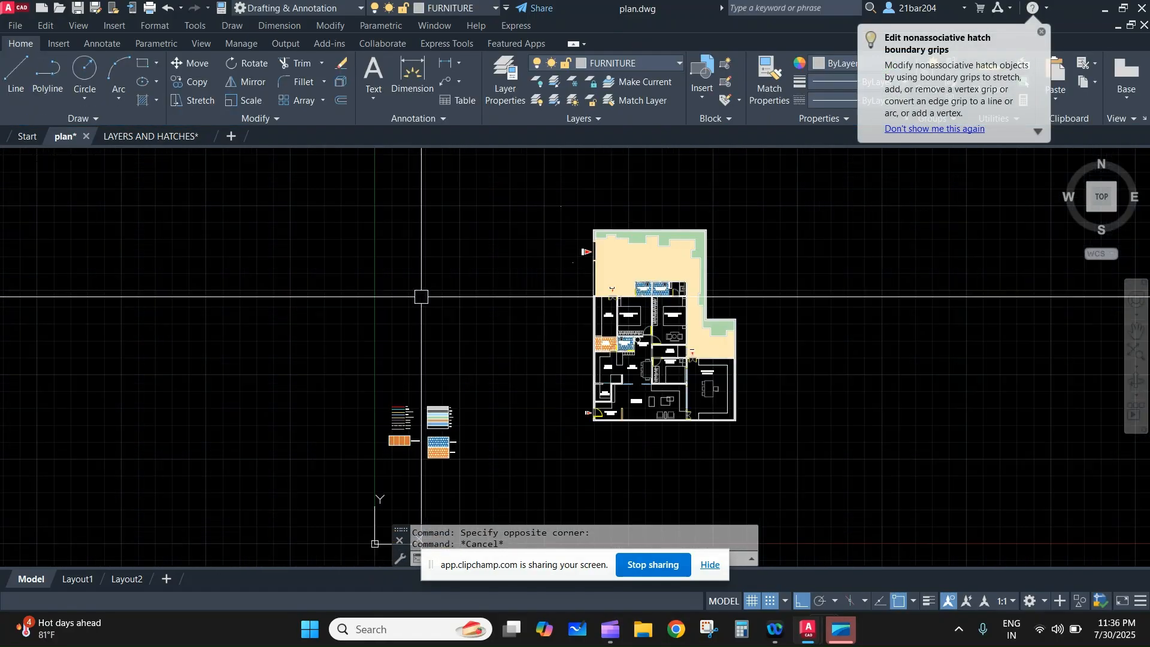
- Start another hatch and match its properties to the orange plank-line pattern of the OUTDOOR DECK + AREA legend sample
{"action": "middle_click_drag", "start_coordinate": [422, 297], "coordinate": [526, 220]}
{"action": "scroll", "coordinate": [523, 462], "scroll_direction": "up", "scroll_amount": 2}
{"action": "middle_click_drag", "start_coordinate": [503, 339], "coordinate": [504, 356]}
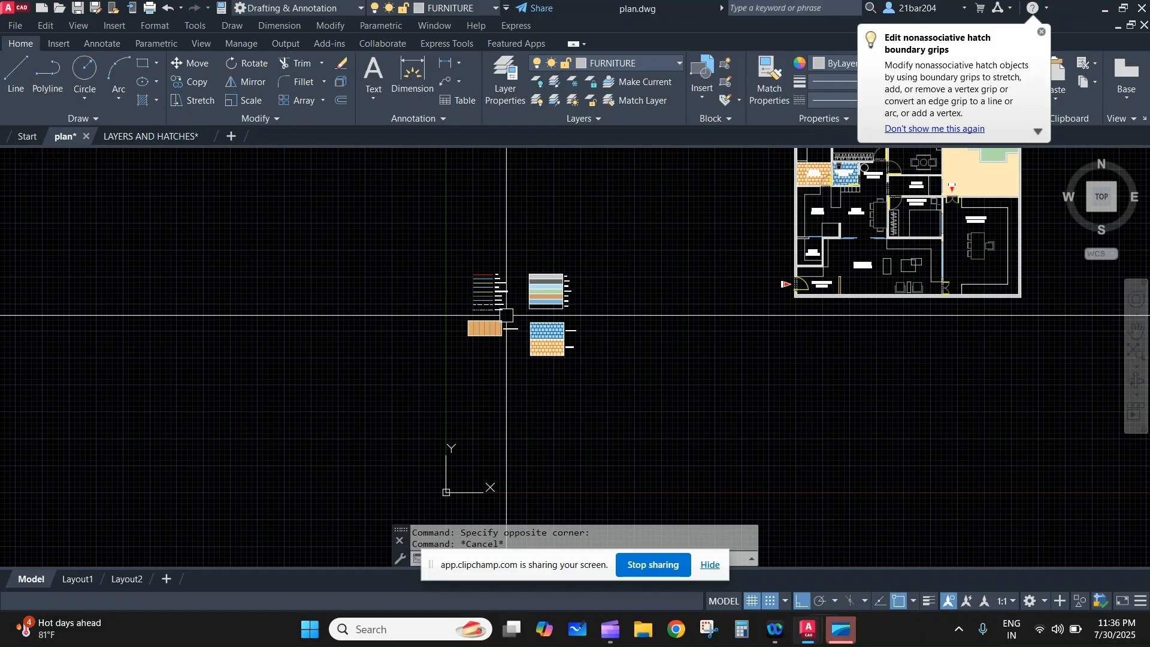
{"action": "type", "text": "h"}
{"action": "key", "text": "Return"}
{"action": "left_click", "coordinate": [829, 78]}
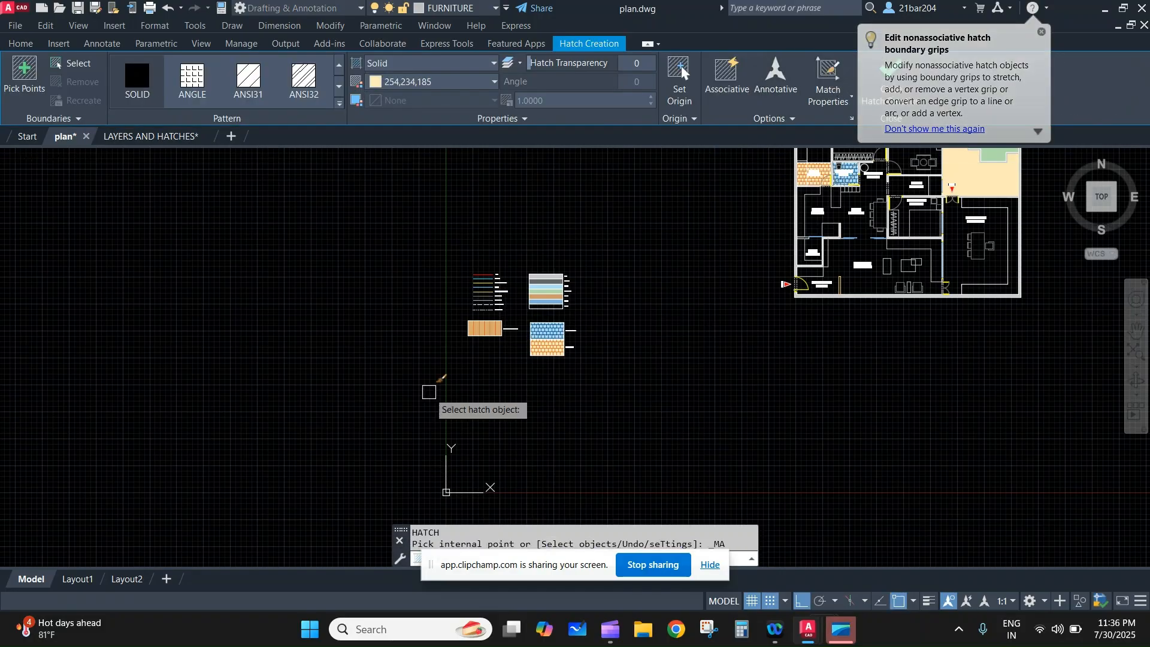
{"action": "scroll", "coordinate": [473, 335], "scroll_direction": "up", "scroll_amount": 10}
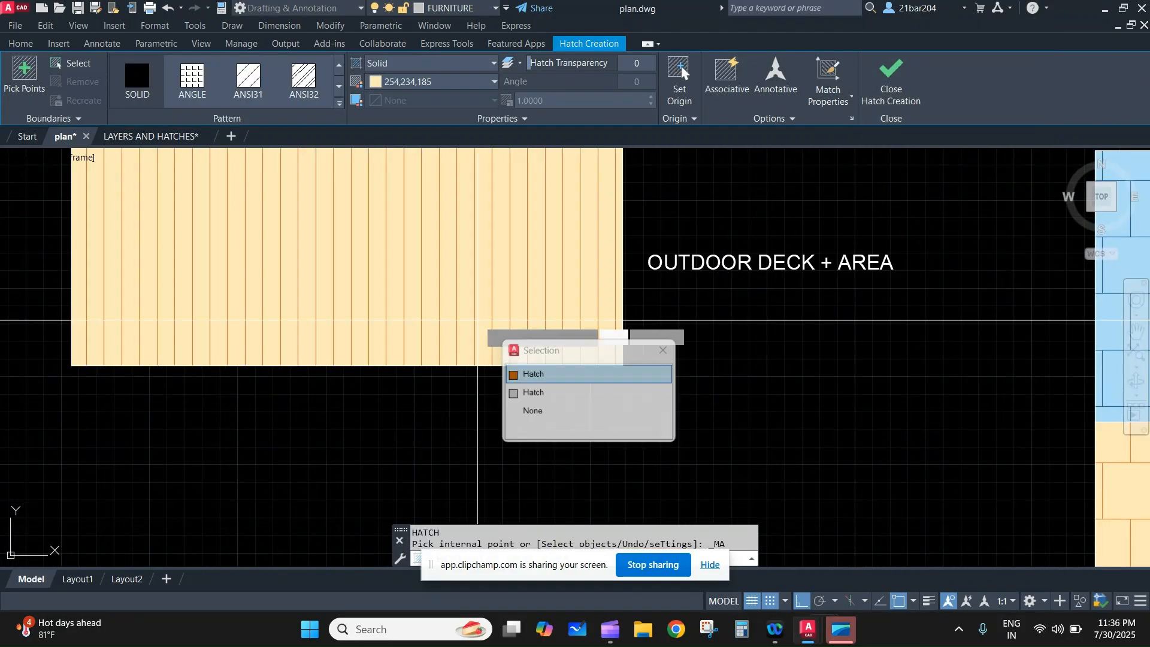
{"action": "left_click", "coordinate": [533, 374]}
- Apply the orange 205,105,40 plank-line hatch to the whole outdoor deck area, leaving out the entry door swings
{"action": "scroll", "coordinate": [743, 321], "scroll_direction": "down", "scroll_amount": 5}
{"action": "scroll", "coordinate": [685, 329], "scroll_direction": "up", "scroll_amount": 3}
{"action": "left_click", "coordinate": [685, 329]}
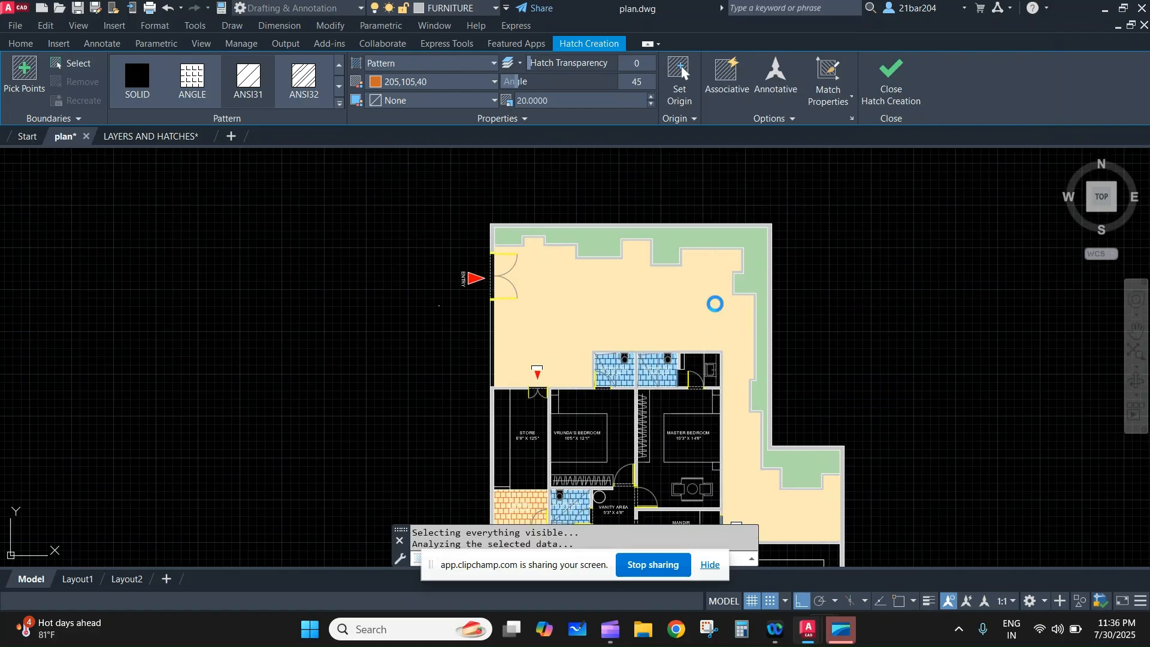
{"action": "scroll", "coordinate": [486, 278], "scroll_direction": "up", "scroll_amount": 8}
{"action": "left_click", "coordinate": [624, 388]}
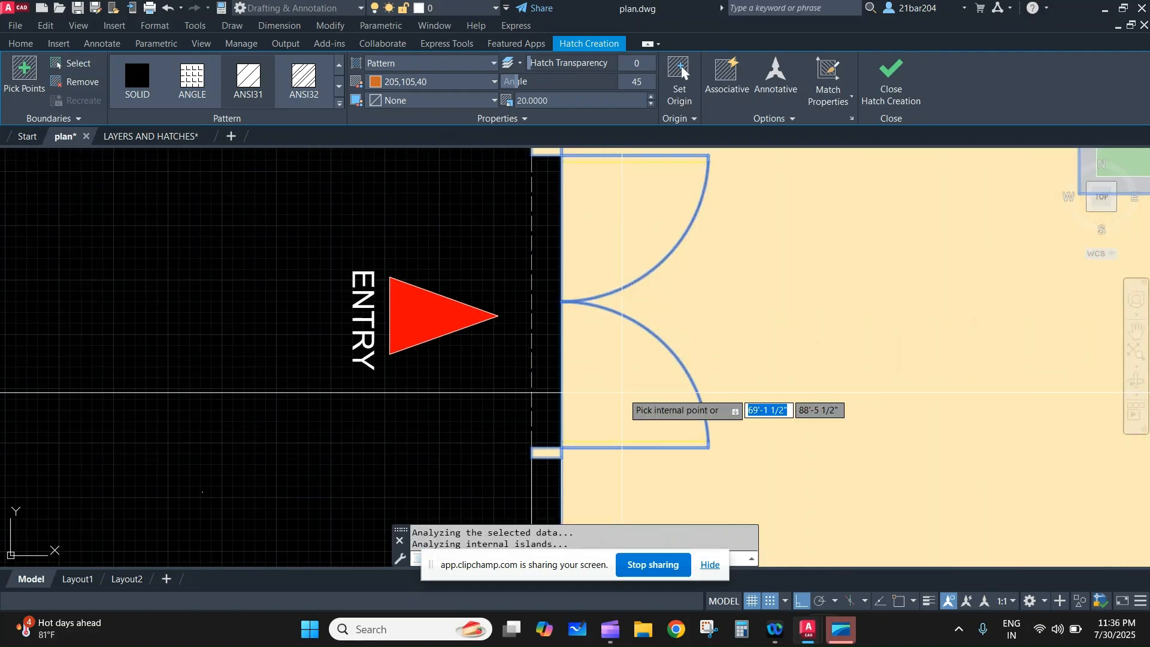
{"action": "scroll", "coordinate": [758, 303], "scroll_direction": "down", "scroll_amount": 3}
{"action": "left_click", "coordinate": [711, 321]}
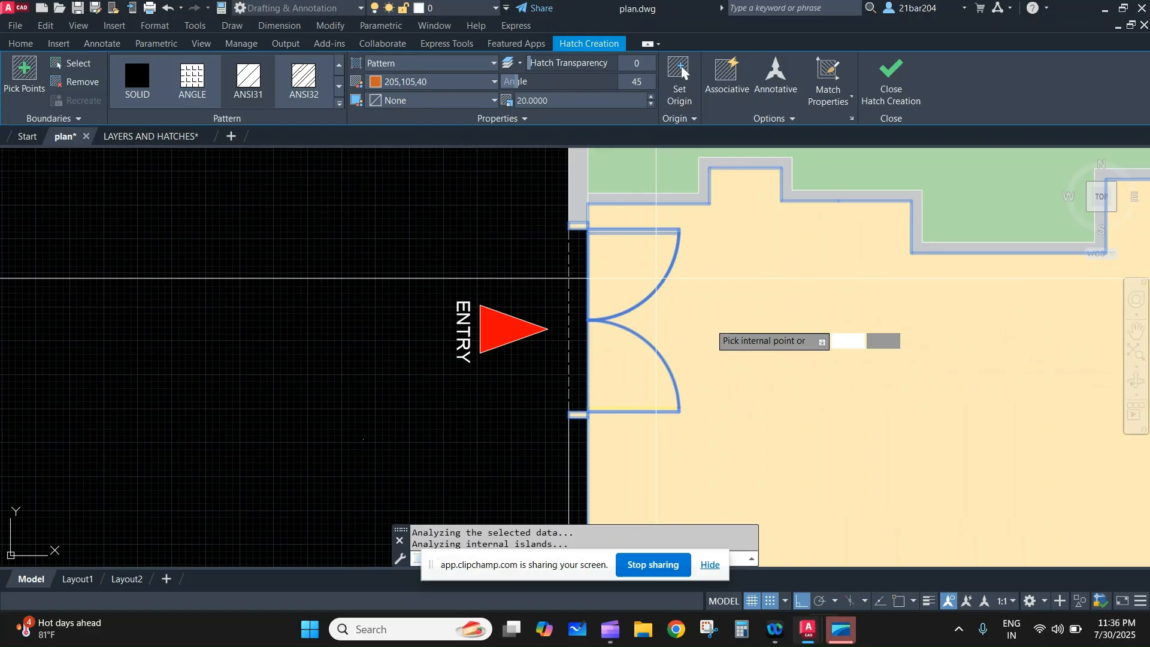
{"action": "scroll", "coordinate": [716, 327], "scroll_direction": "down", "scroll_amount": 4}
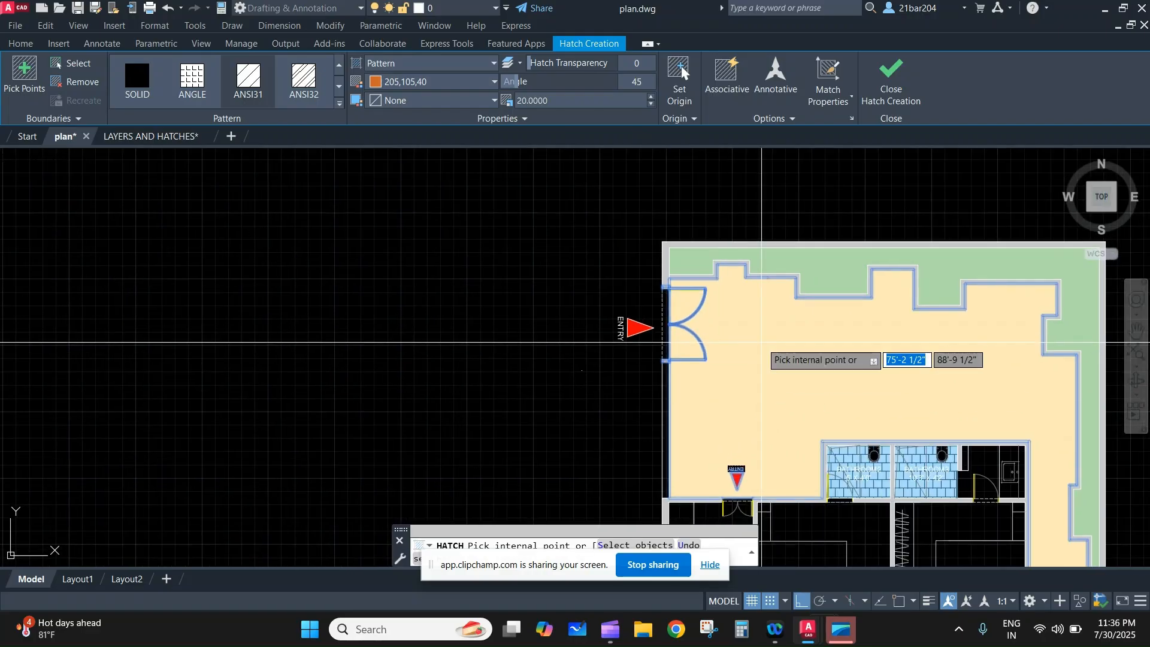
{"action": "left_click", "coordinate": [742, 344]}
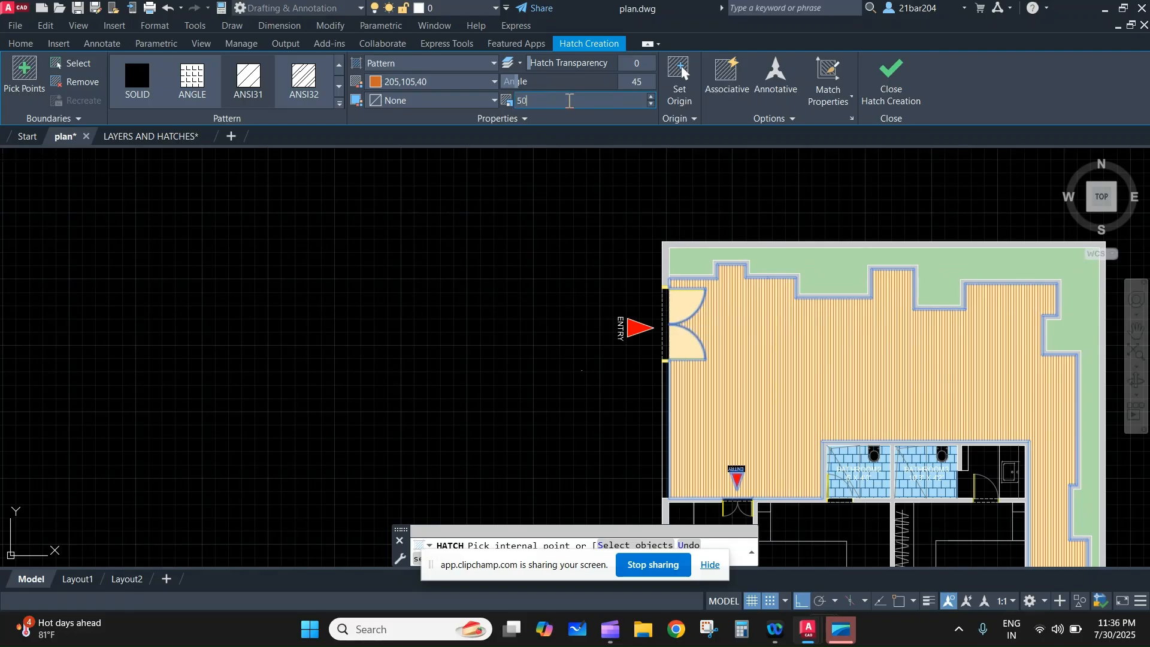
- Set the deck plank hatch's scale to 50 and finish the hatch
{"action": "left_click", "coordinate": [569, 100]}
{"action": "type", "text": "50"}
{"action": "key", "text": "Return"}
{"action": "left_click", "coordinate": [909, 91]}
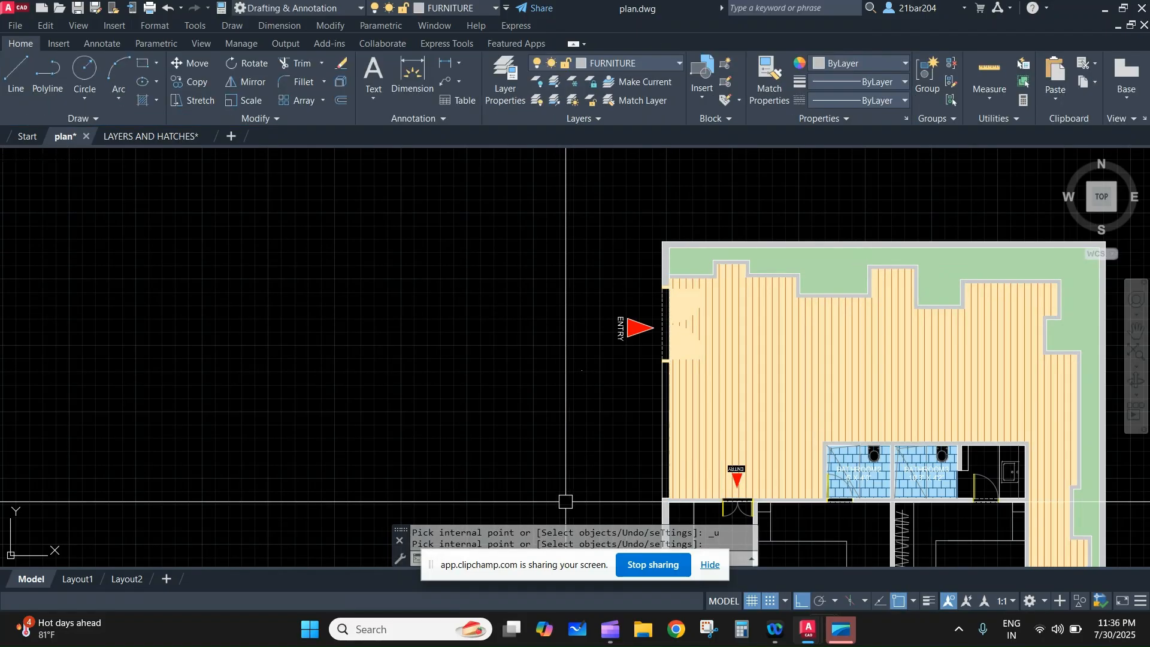
{"action": "scroll", "coordinate": [689, 262], "scroll_direction": "up", "scroll_amount": 2}
{"action": "type", "text": "h"}
{"action": "key", "text": "Return"}
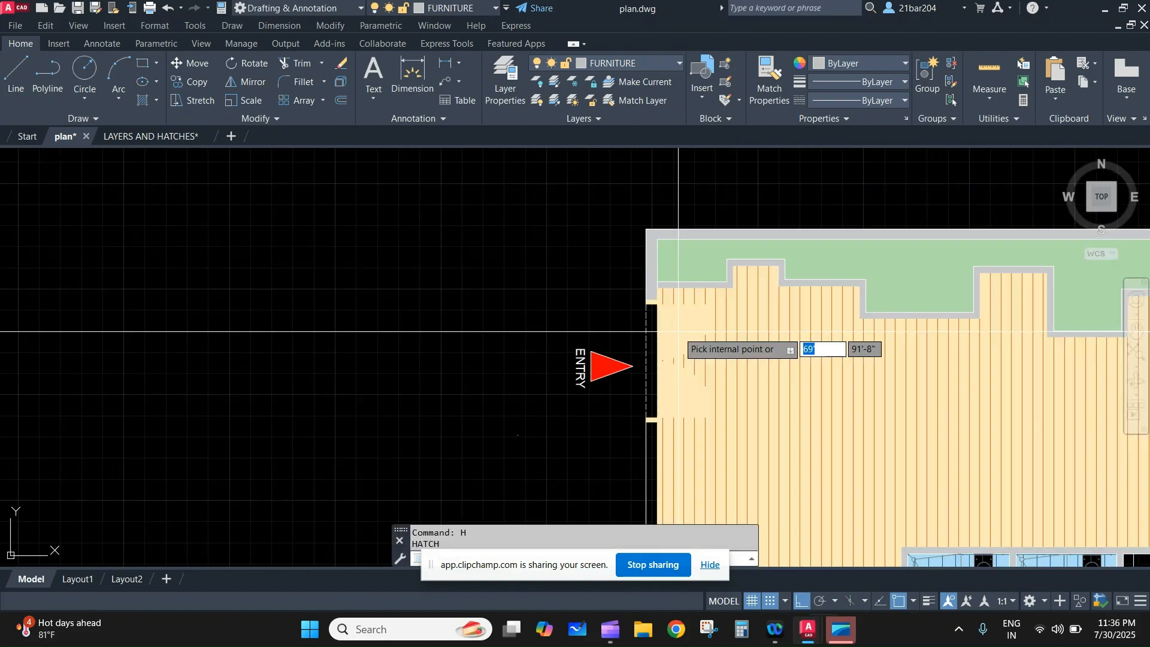
{"action": "left_click", "coordinate": [689, 360]}
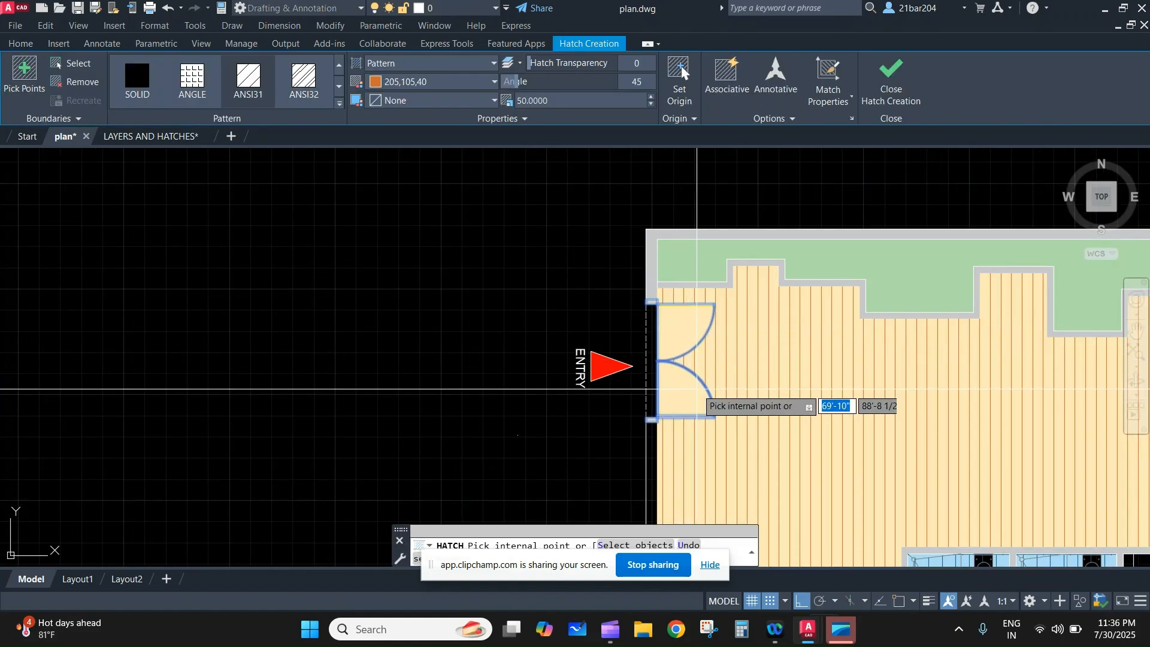
{"action": "key", "text": "Escape"}
- Send the solid cream deck hatch to the back of the draw order
{"action": "middle_click_drag", "start_coordinate": [765, 339], "coordinate": [525, 243]}
{"action": "scroll", "coordinate": [483, 285], "scroll_direction": "up", "scroll_amount": 6}
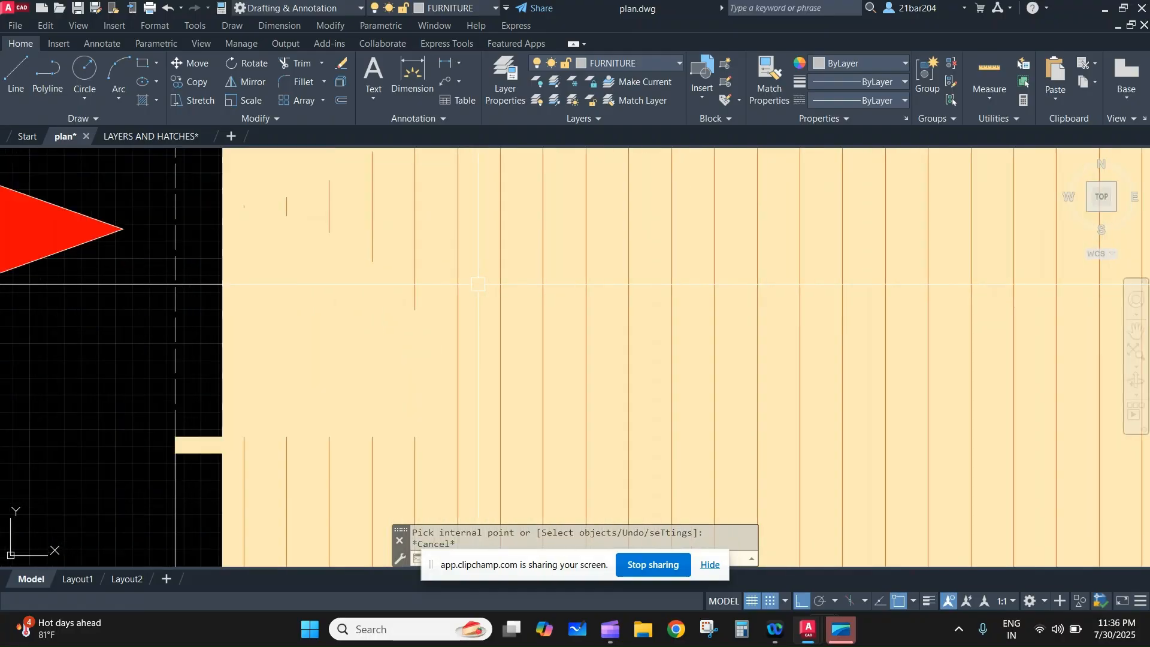
{"action": "left_click", "coordinate": [480, 292]}
{"action": "right_click", "coordinate": [480, 292]}
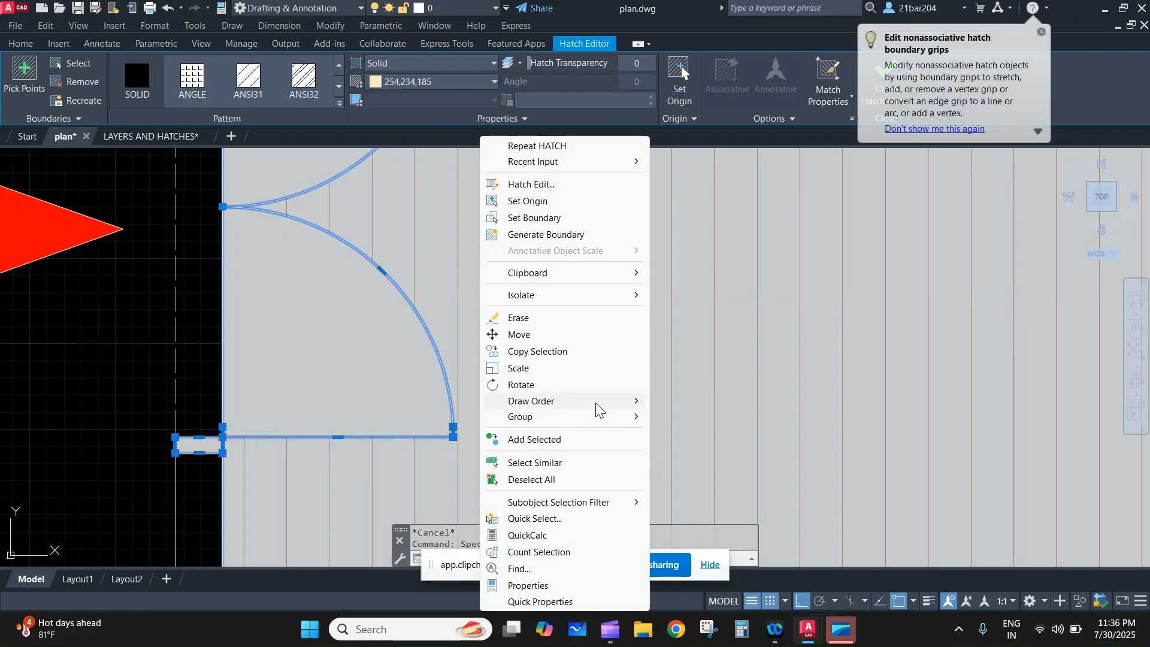
{"action": "left_click", "coordinate": [760, 420]}
{"action": "scroll", "coordinate": [603, 321], "scroll_direction": "down", "scroll_amount": 8}
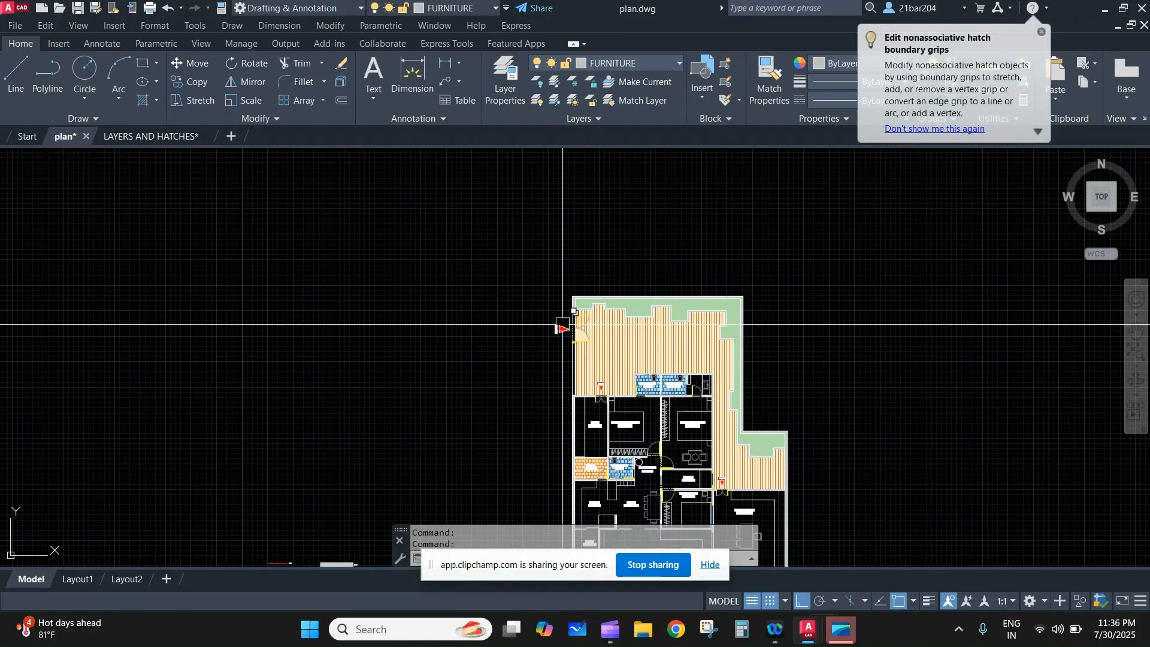
- Examine the hatched outdoor deck along the house and the interior rooms of the floor plan
{"action": "middle_click_drag", "start_coordinate": [810, 381], "coordinate": [833, 262]}
{"action": "scroll", "coordinate": [599, 393], "scroll_direction": "up", "scroll_amount": 4}
{"action": "scroll", "coordinate": [646, 492], "scroll_direction": "down", "scroll_amount": 4}
{"action": "scroll", "coordinate": [721, 330], "scroll_direction": "up", "scroll_amount": 4}
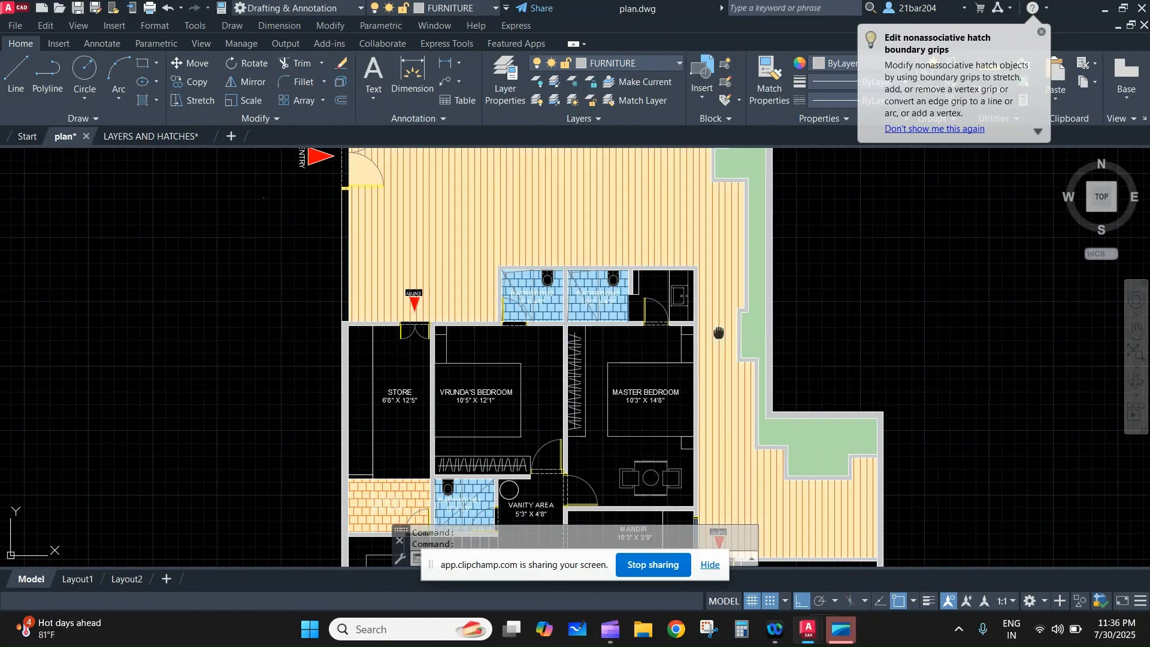
{"action": "middle_click_drag", "start_coordinate": [719, 332], "coordinate": [756, 72]}
{"action": "scroll", "coordinate": [697, 157], "scroll_direction": "down", "scroll_amount": 2}
{"action": "middle_click_drag", "start_coordinate": [696, 157], "coordinate": [700, 187]}
{"action": "scroll", "coordinate": [684, 363], "scroll_direction": "up", "scroll_amount": 4}
{"action": "middle_click_drag", "start_coordinate": [685, 367], "coordinate": [644, 460]}
{"action": "scroll", "coordinate": [666, 362], "scroll_direction": "down", "scroll_amount": 2}
{"action": "scroll", "coordinate": [639, 344], "scroll_direction": "down", "scroll_amount": 2}
{"action": "middle_click_drag", "start_coordinate": [640, 344], "coordinate": [621, 280]}
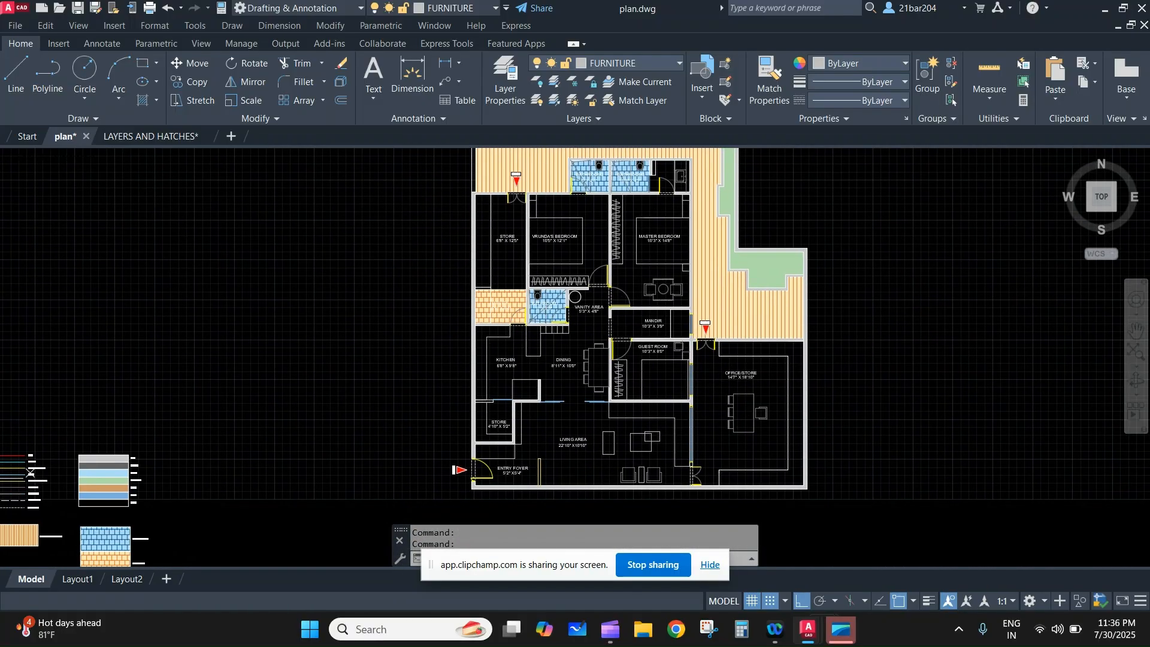
- Examine the rooms, furniture, doors and hatches across the whole floor plan, from the living area up to the outdoor deck
{"action": "scroll", "coordinate": [655, 361], "scroll_direction": "up", "scroll_amount": 2}
{"action": "middle_click_drag", "start_coordinate": [655, 362], "coordinate": [644, 322]}
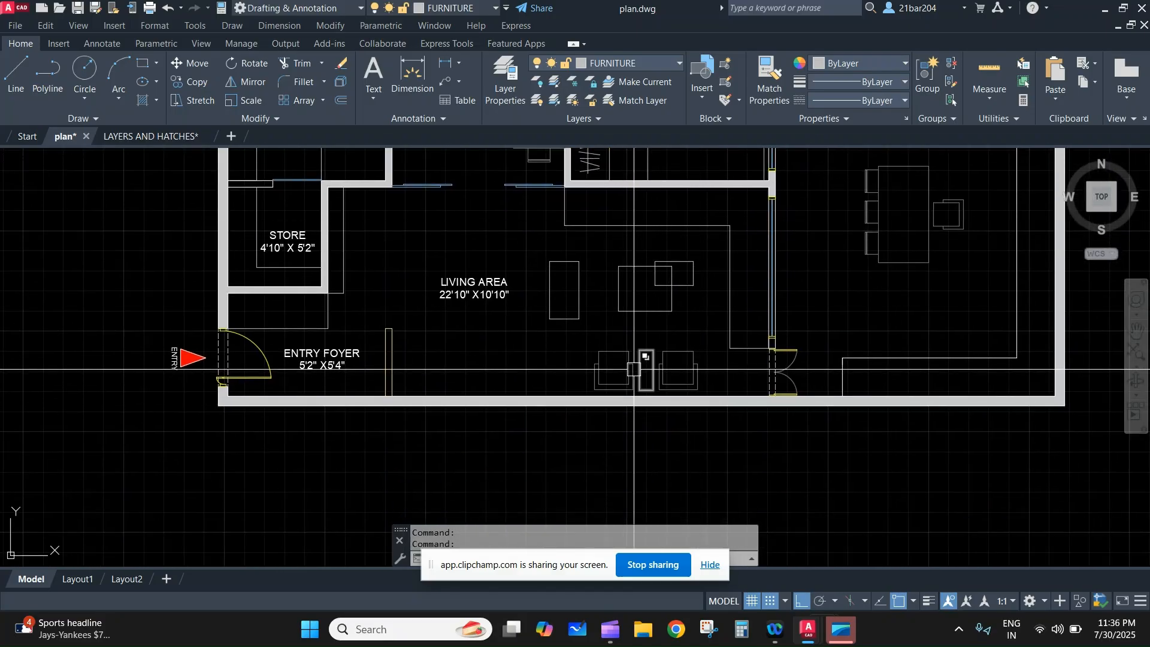
{"action": "scroll", "coordinate": [725, 346], "scroll_direction": "down", "scroll_amount": 2}
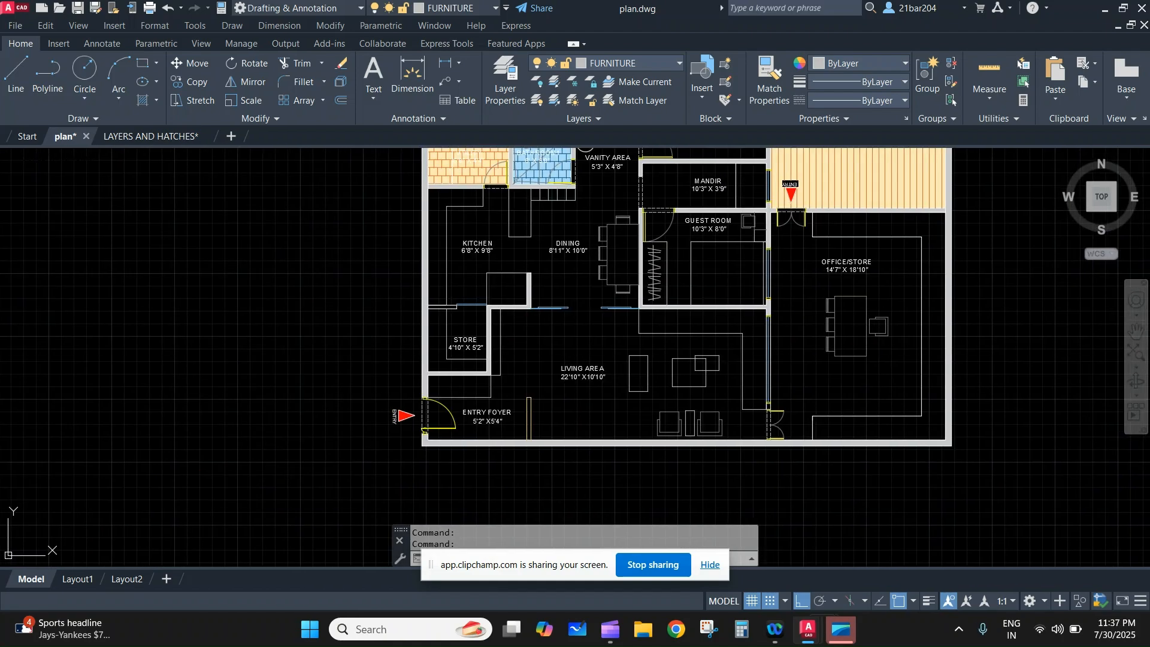
{"action": "scroll", "coordinate": [713, 357], "scroll_direction": "up", "scroll_amount": 2}
{"action": "scroll", "coordinate": [711, 359], "scroll_direction": "down", "scroll_amount": 2}
{"action": "middle_click_drag", "start_coordinate": [711, 362], "coordinate": [747, 525]}
{"action": "middle_click_drag", "start_coordinate": [601, 308], "coordinate": [662, 204]}
{"action": "scroll", "coordinate": [583, 329], "scroll_direction": "up", "scroll_amount": 2}
{"action": "scroll", "coordinate": [583, 329], "scroll_direction": "down", "scroll_amount": 2}
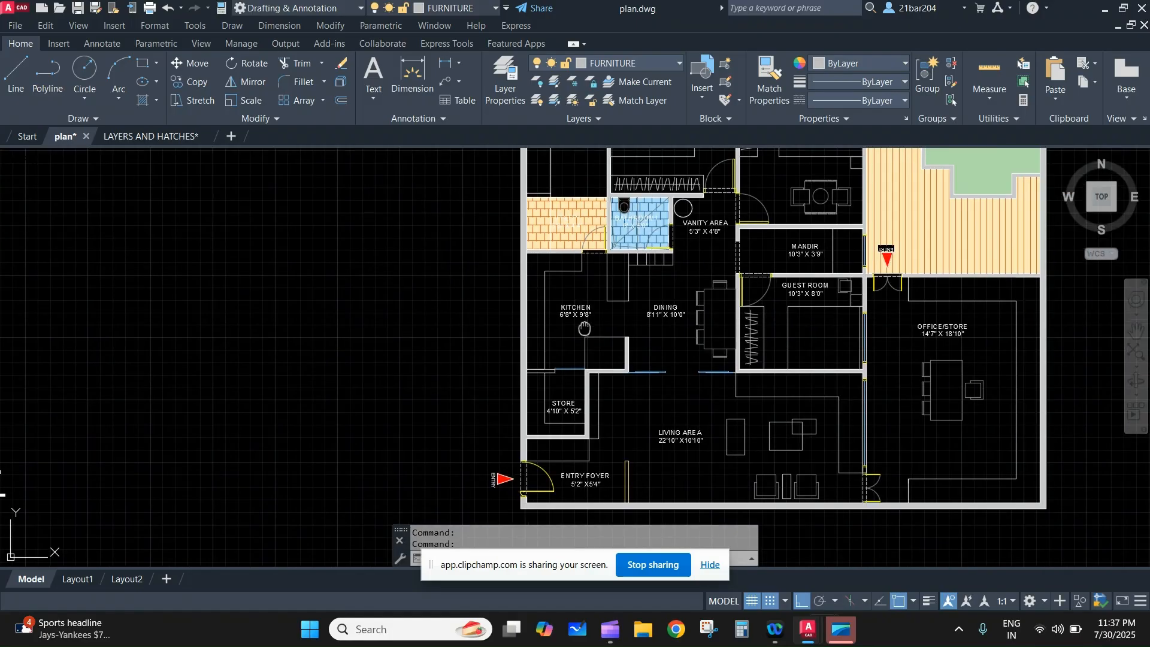
{"action": "middle_click_drag", "start_coordinate": [583, 329], "coordinate": [594, 375]}
{"action": "scroll", "coordinate": [637, 321], "scroll_direction": "down", "scroll_amount": 2}
{"action": "middle_click_drag", "start_coordinate": [637, 322], "coordinate": [637, 342]}
{"action": "scroll", "coordinate": [687, 154], "scroll_direction": "up", "scroll_amount": 2}
{"action": "scroll", "coordinate": [599, 318], "scroll_direction": "up", "scroll_amount": 4}
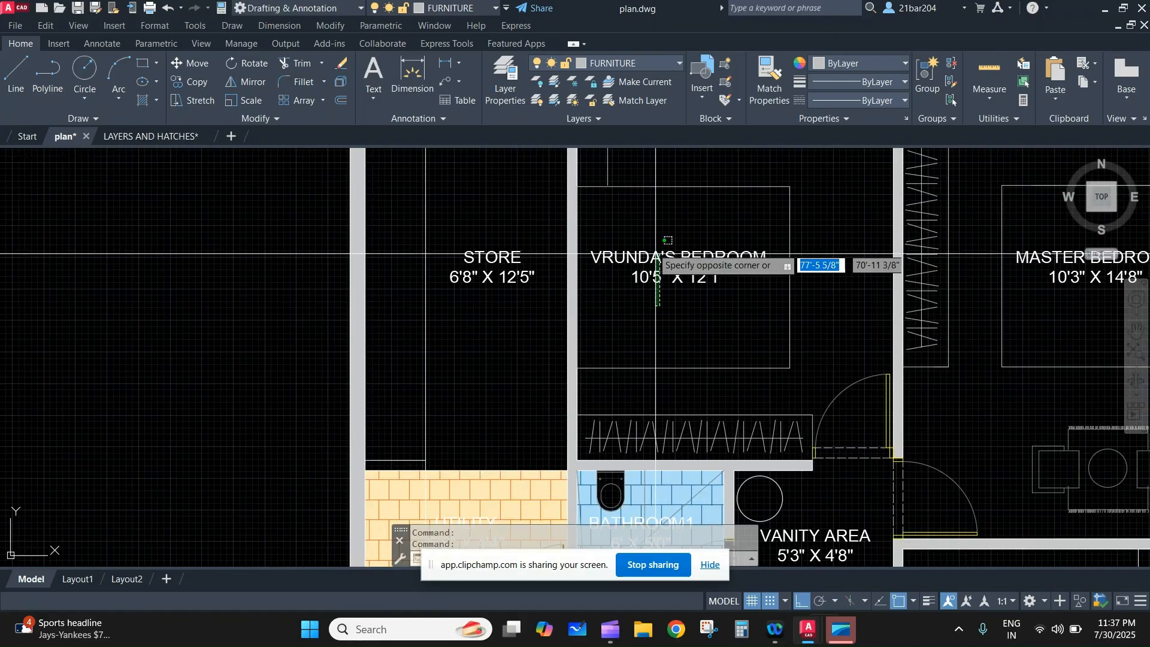
{"action": "left_click", "coordinate": [640, 237]}
{"action": "scroll", "coordinate": [603, 424], "scroll_direction": "up", "scroll_amount": 2}
{"action": "scroll", "coordinate": [744, 343], "scroll_direction": "down", "scroll_amount": 8}
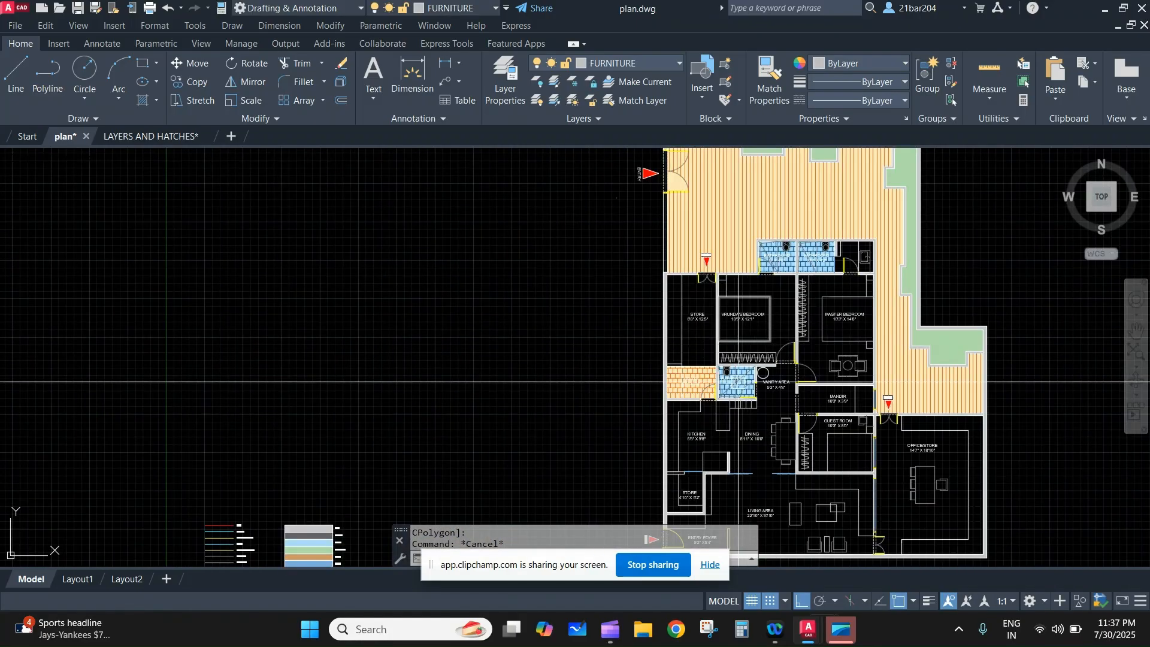
{"action": "middle_click_drag", "start_coordinate": [827, 266], "coordinate": [582, 373]}
{"action": "middle_click_drag", "start_coordinate": [678, 283], "coordinate": [665, 148]}
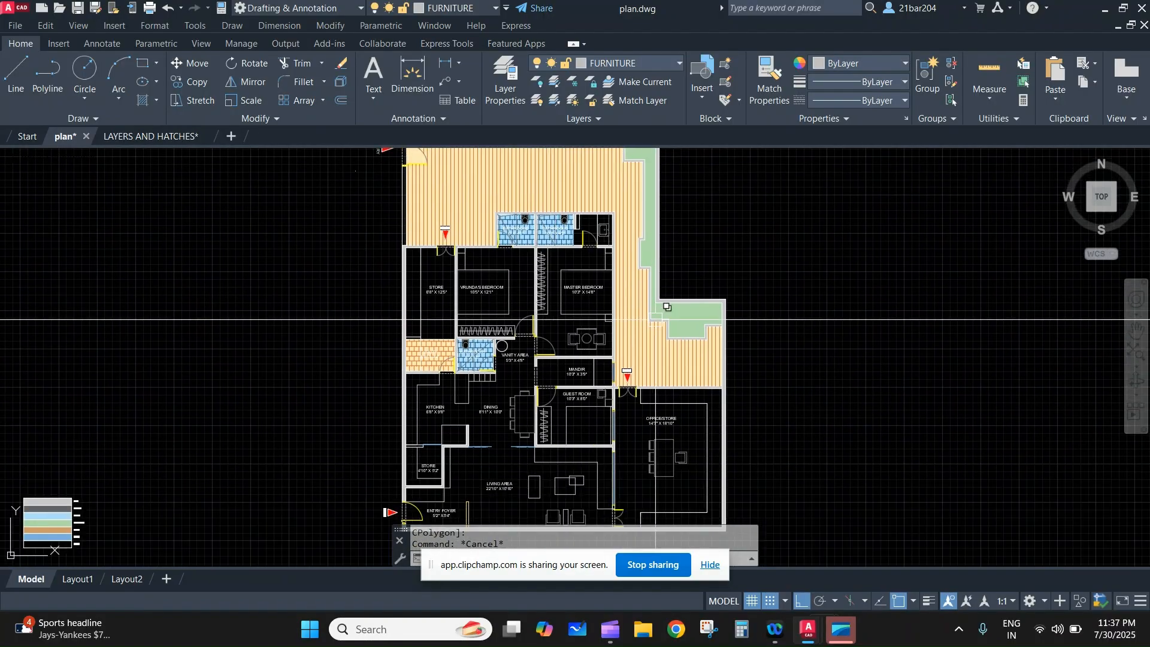
{"action": "scroll", "coordinate": [693, 323], "scroll_direction": "down", "scroll_amount": 2}
{"action": "scroll", "coordinate": [623, 470], "scroll_direction": "up", "scroll_amount": 2}
{"action": "middle_click_drag", "start_coordinate": [631, 303], "coordinate": [660, 363]}
{"action": "scroll", "coordinate": [690, 358], "scroll_direction": "down", "scroll_amount": 2}
{"action": "scroll", "coordinate": [761, 289], "scroll_direction": "up", "scroll_amount": 2}
{"action": "scroll", "coordinate": [769, 296], "scroll_direction": "down", "scroll_amount": 2}
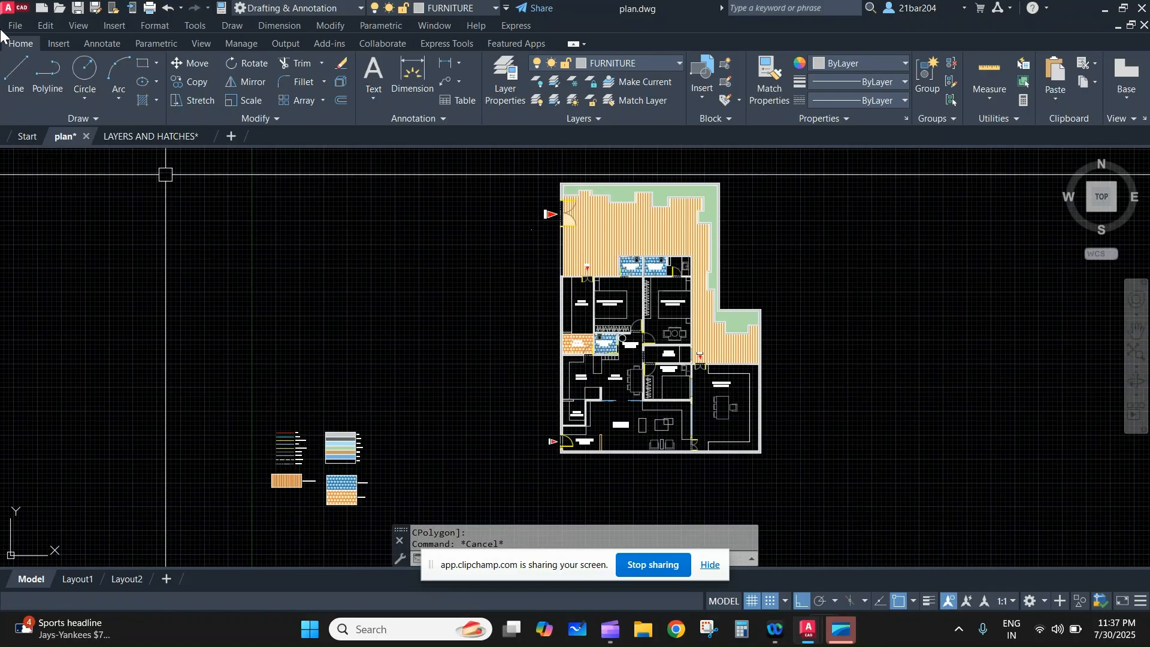
- Open the PAGE SETUP drawing from the recent files
{"action": "left_click", "coordinate": [27, 137]}
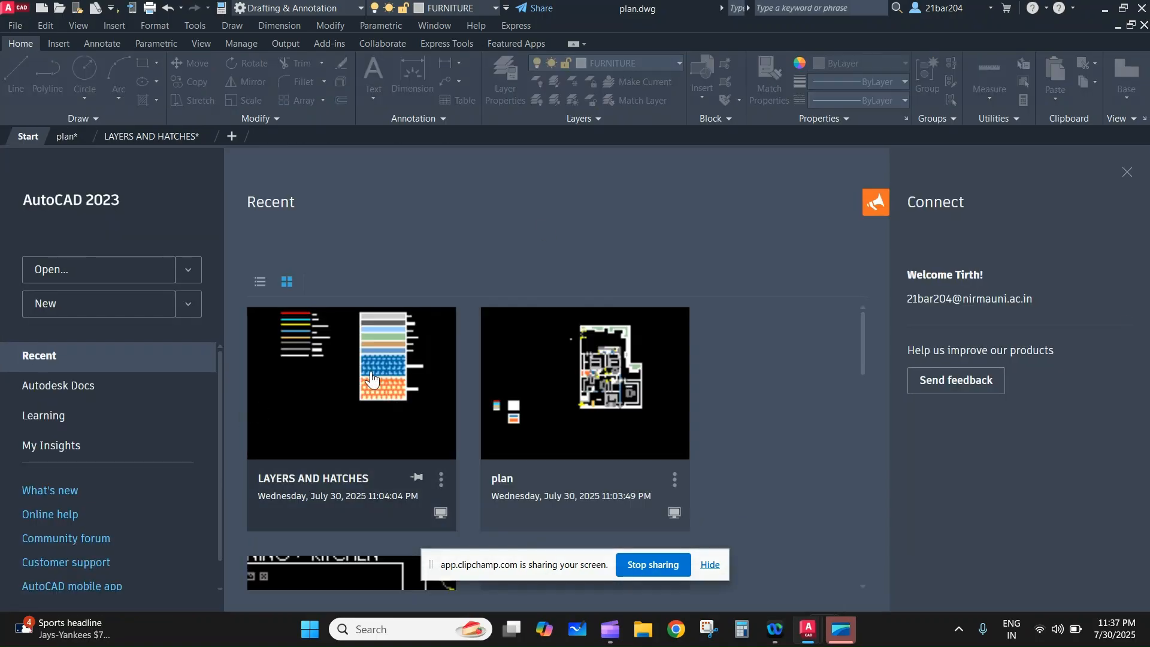
{"action": "scroll", "coordinate": [584, 329], "scroll_direction": "down", "scroll_amount": 3}
{"action": "scroll", "coordinate": [588, 334], "scroll_direction": "down", "scroll_amount": 2}
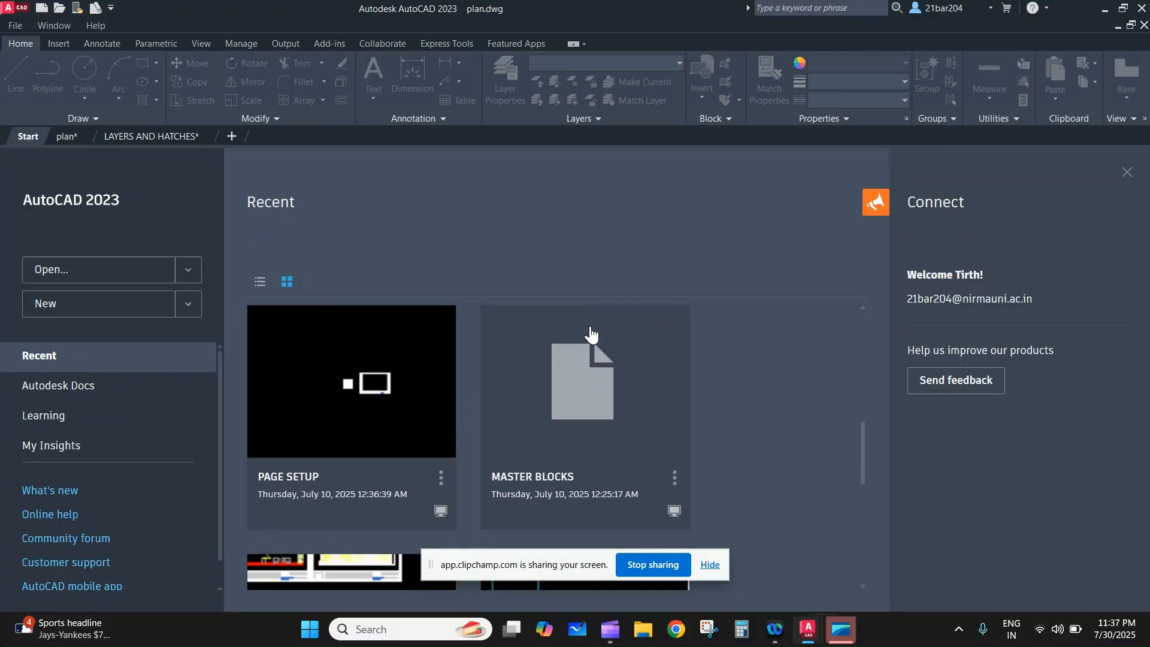
{"action": "left_click", "coordinate": [311, 411]}
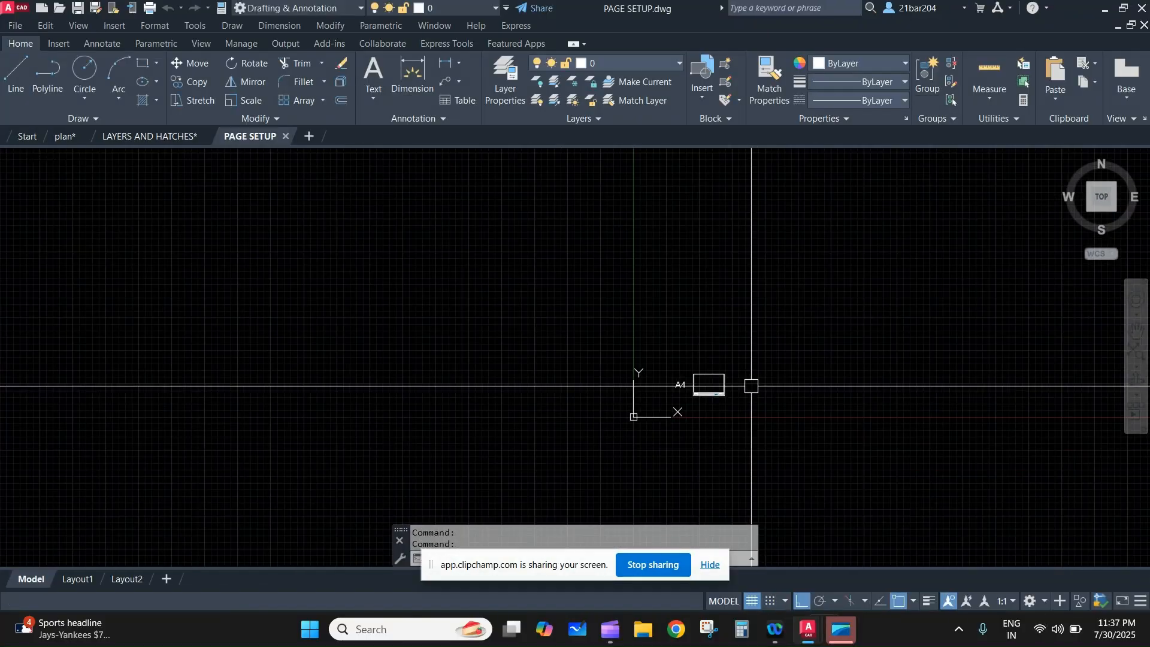
- Copy the complete A4 sheet frame with its title block, leaving out the A4 label
{"action": "middle_click_drag", "start_coordinate": [709, 382], "coordinate": [569, 405]}
{"action": "scroll", "coordinate": [569, 405], "scroll_direction": "up", "scroll_amount": 5}
{"action": "scroll", "coordinate": [668, 432], "scroll_direction": "down", "scroll_amount": 7}
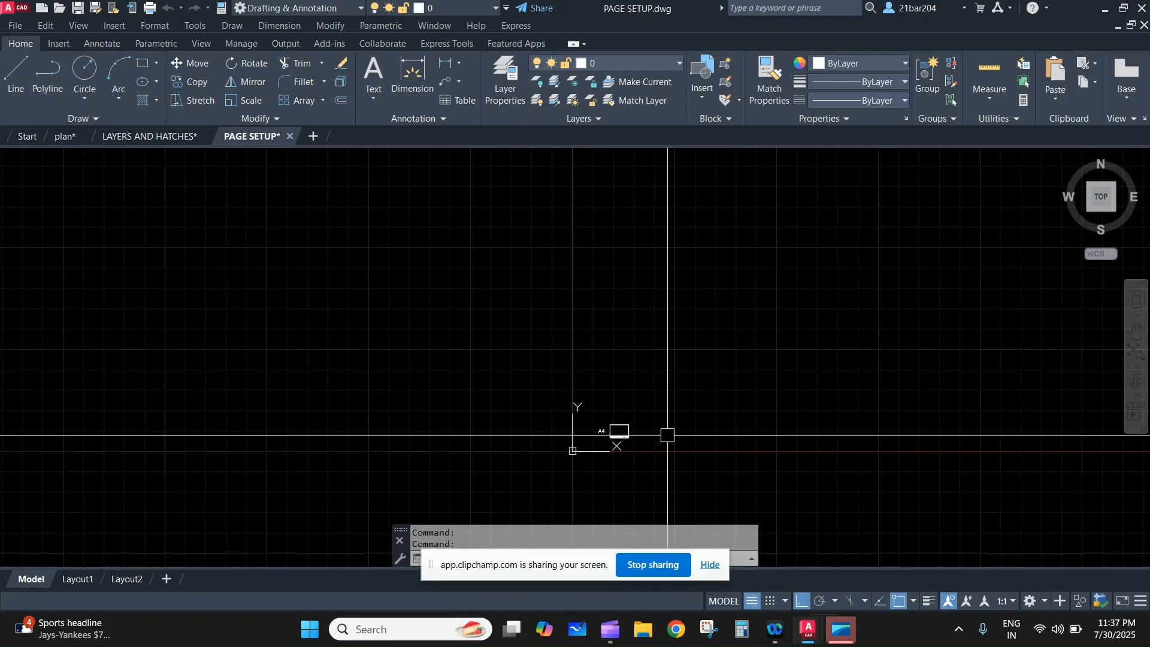
{"action": "scroll", "coordinate": [670, 429], "scroll_direction": "up", "scroll_amount": 5}
{"action": "scroll", "coordinate": [568, 414], "scroll_direction": "up", "scroll_amount": 6}
{"action": "left_click", "coordinate": [766, 425]}
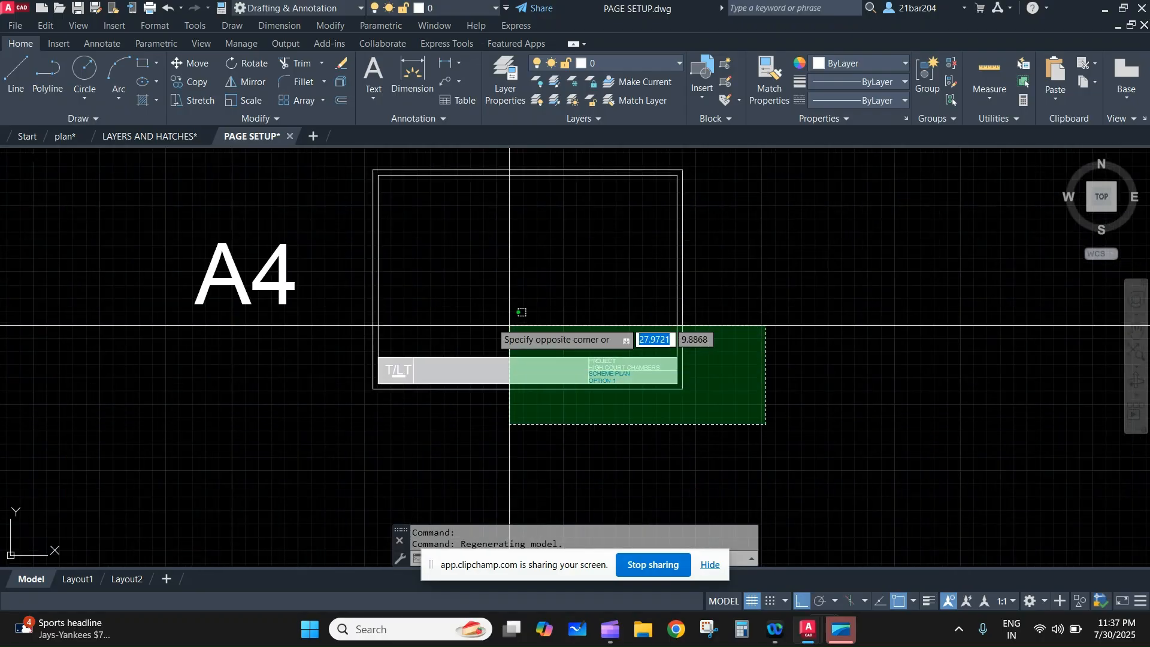
{"action": "left_click", "coordinate": [351, 150]}
{"action": "key", "text": "ctrl+c"}
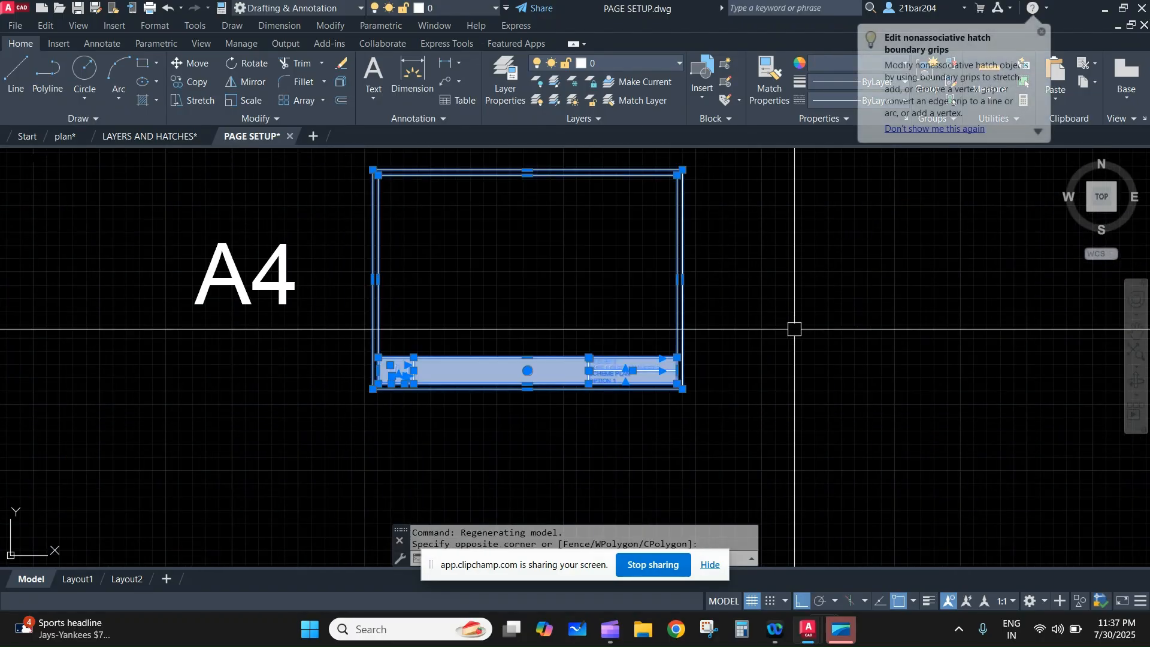
- Paste the A4 sheet frame into the plan drawing, just outside the house corner below the entry foyer
{"action": "left_click", "coordinate": [63, 137]}
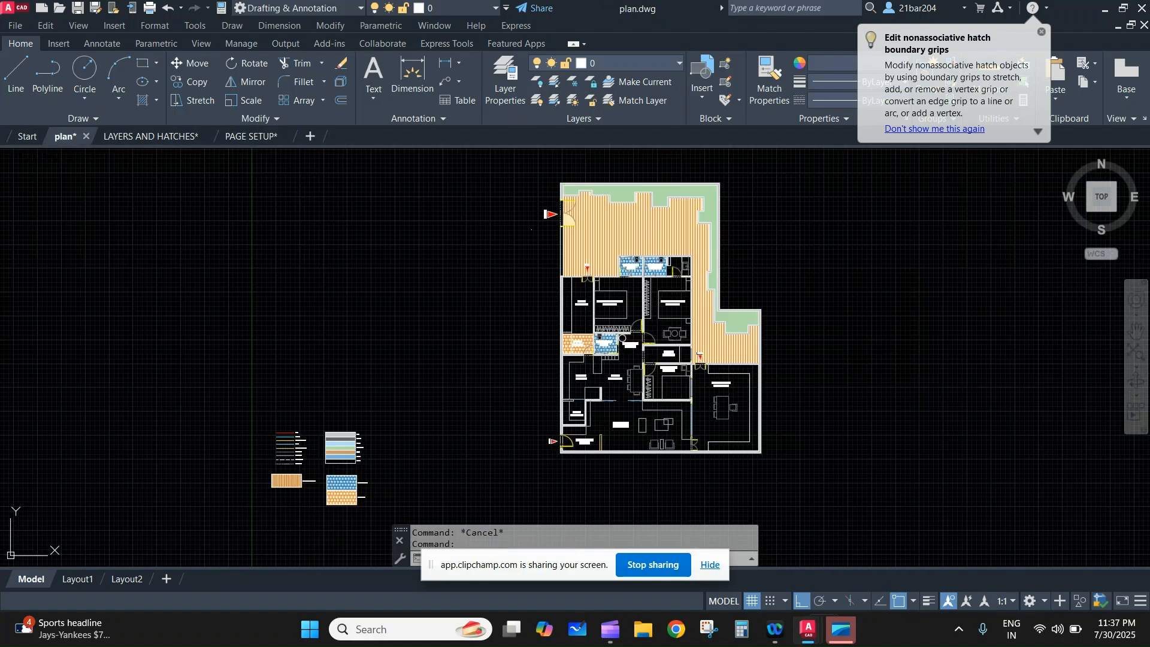
{"action": "key", "text": "ctrl+v"}
{"action": "scroll", "coordinate": [641, 385], "scroll_direction": "up", "scroll_amount": 4}
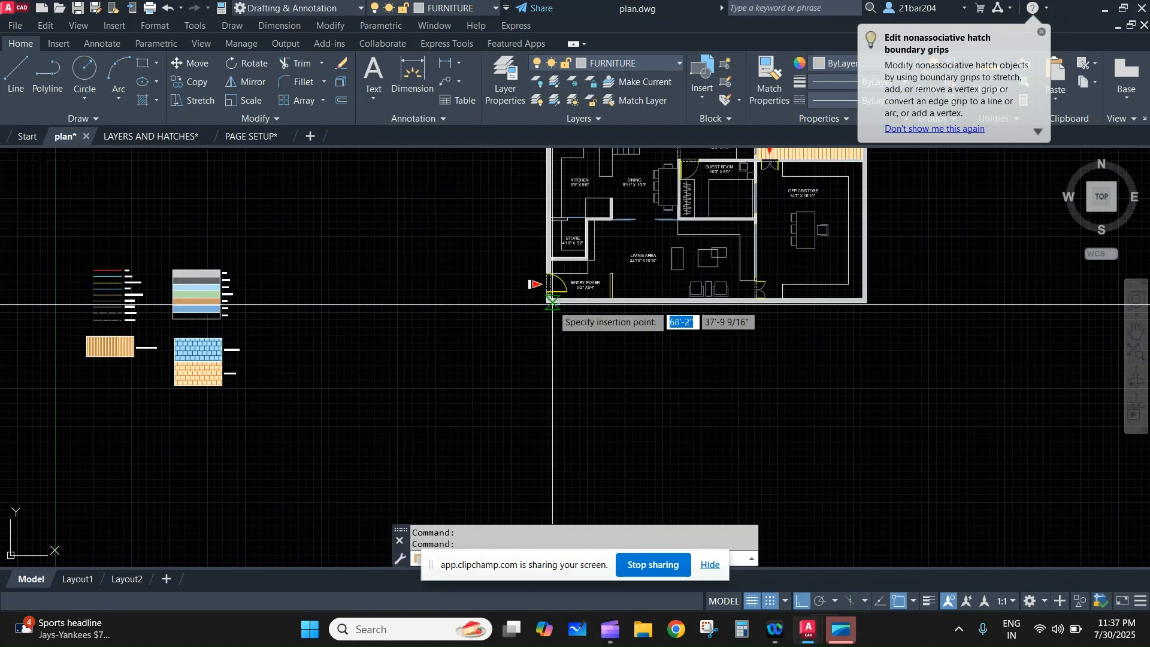
{"action": "left_click", "coordinate": [520, 348]}
{"action": "scroll", "coordinate": [525, 349], "scroll_direction": "up", "scroll_amount": 12}
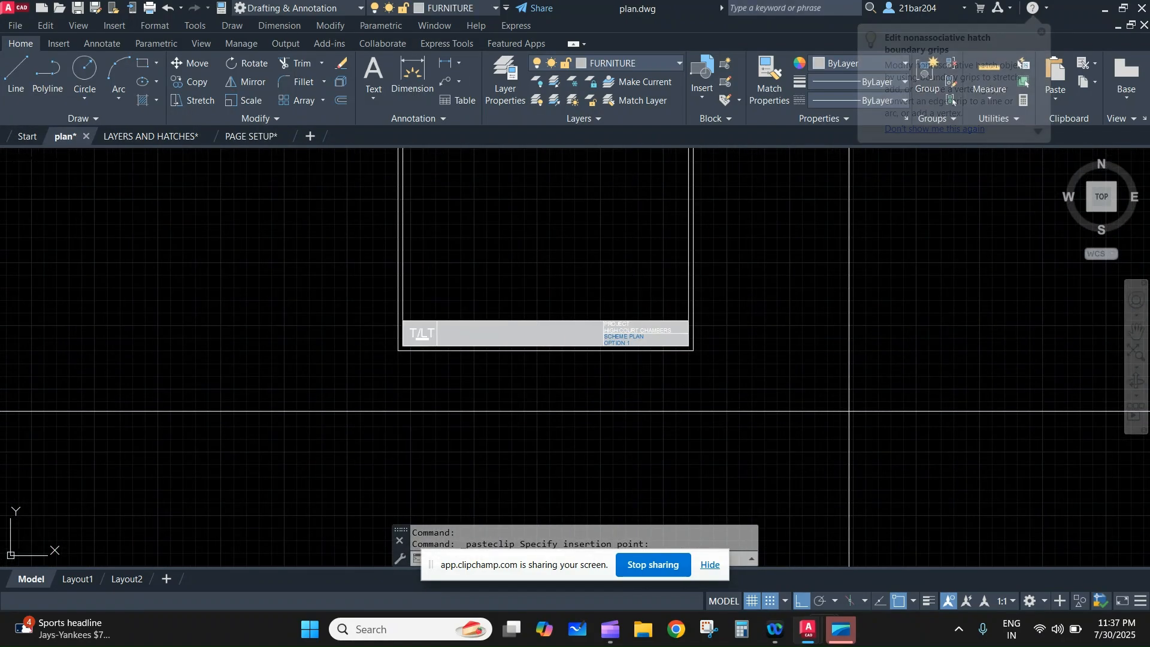
- Scale the pasted A4 sheet frame and title block up until they extend around the floor plan
{"action": "left_click", "coordinate": [850, 411]}
{"action": "left_click", "coordinate": [323, 261]}
{"action": "type", "text": "D"}
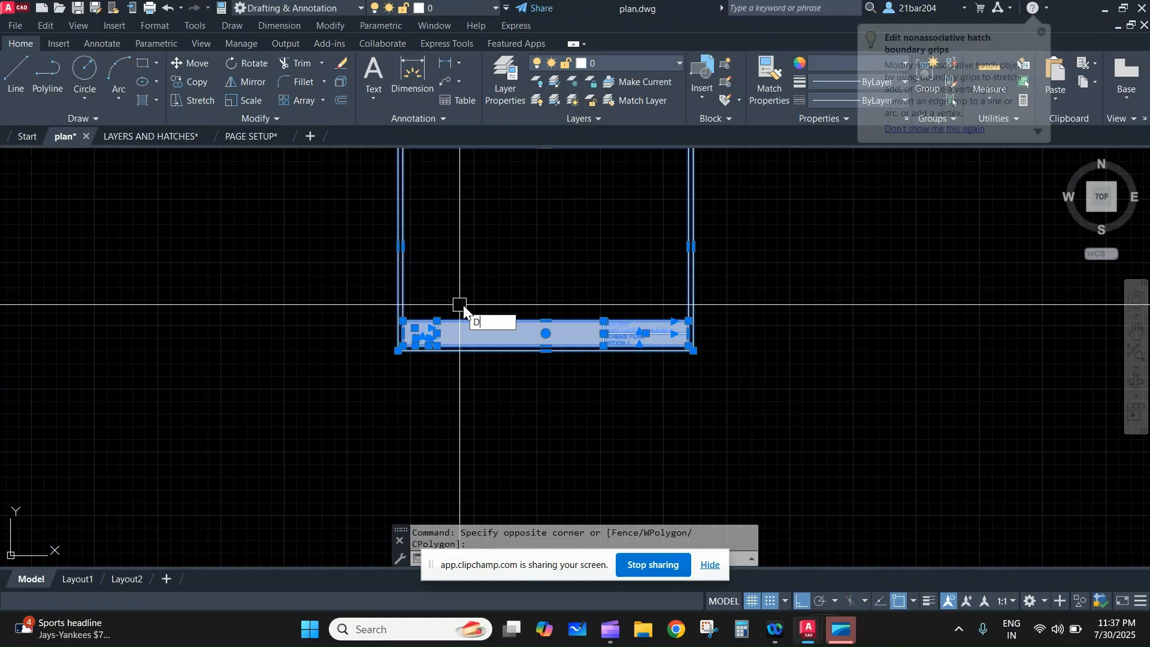
{"action": "key", "text": "BackSpace"}
{"action": "type", "text": "S"}
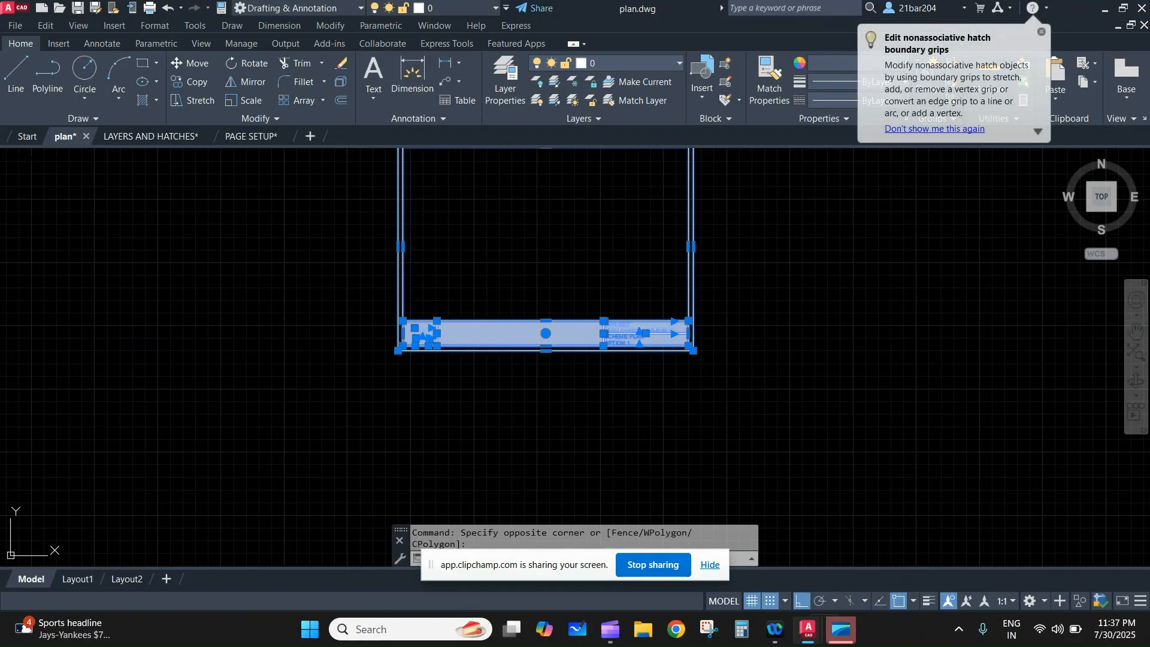
{"action": "type", "text": "C"}
{"action": "key", "text": "Return"}
{"action": "scroll", "coordinate": [398, 351], "scroll_direction": "up", "scroll_amount": 3}
{"action": "scroll", "coordinate": [689, 336], "scroll_direction": "down", "scroll_amount": 9}
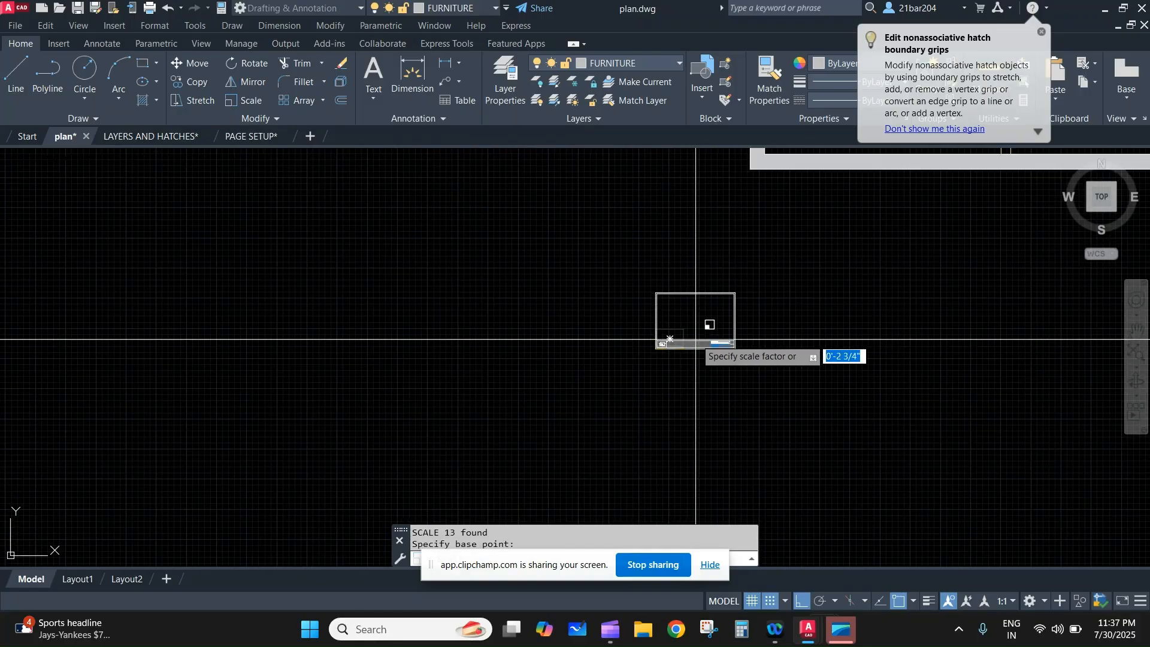
{"action": "scroll", "coordinate": [827, 323], "scroll_direction": "down", "scroll_amount": 3}
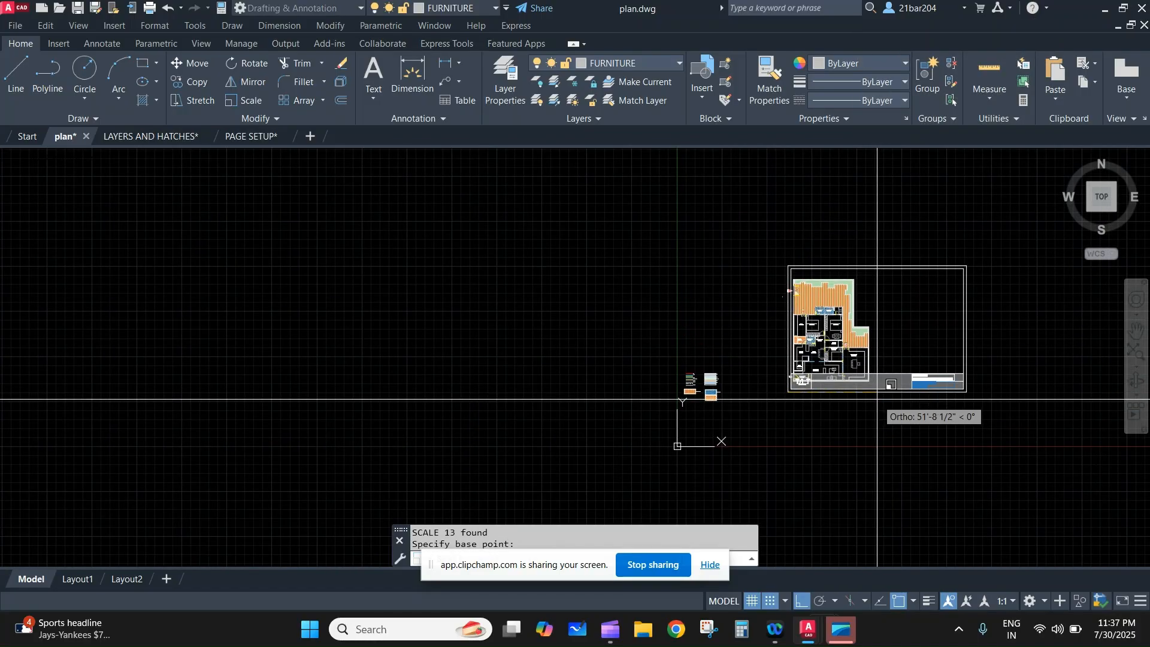
{"action": "left_click", "coordinate": [881, 399]}
- Move the enlarged sheet frame sideways so the floor plan has a margin inside its border
{"action": "left_click", "coordinate": [1017, 429]}
{"action": "left_click", "coordinate": [898, 236]}
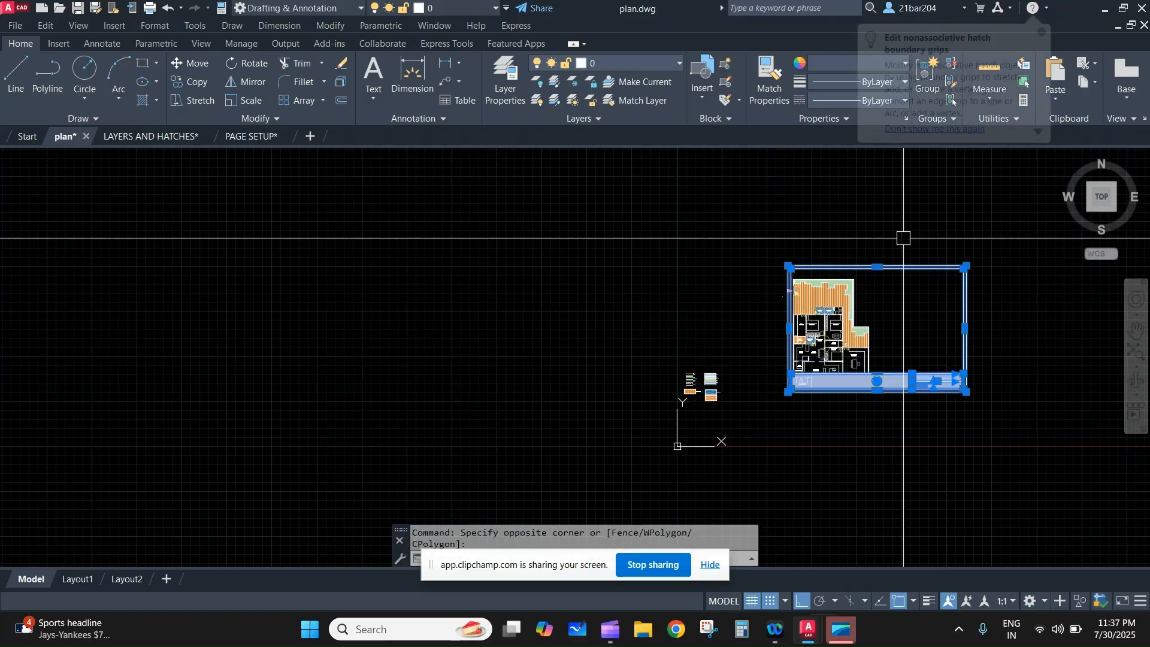
{"action": "middle_click_drag", "start_coordinate": [913, 239], "coordinate": [892, 290]}
{"action": "type", "text": "m"}
{"action": "key", "text": "space"}
{"action": "left_click", "coordinate": [916, 273]}
{"action": "left_click", "coordinate": [905, 345]}
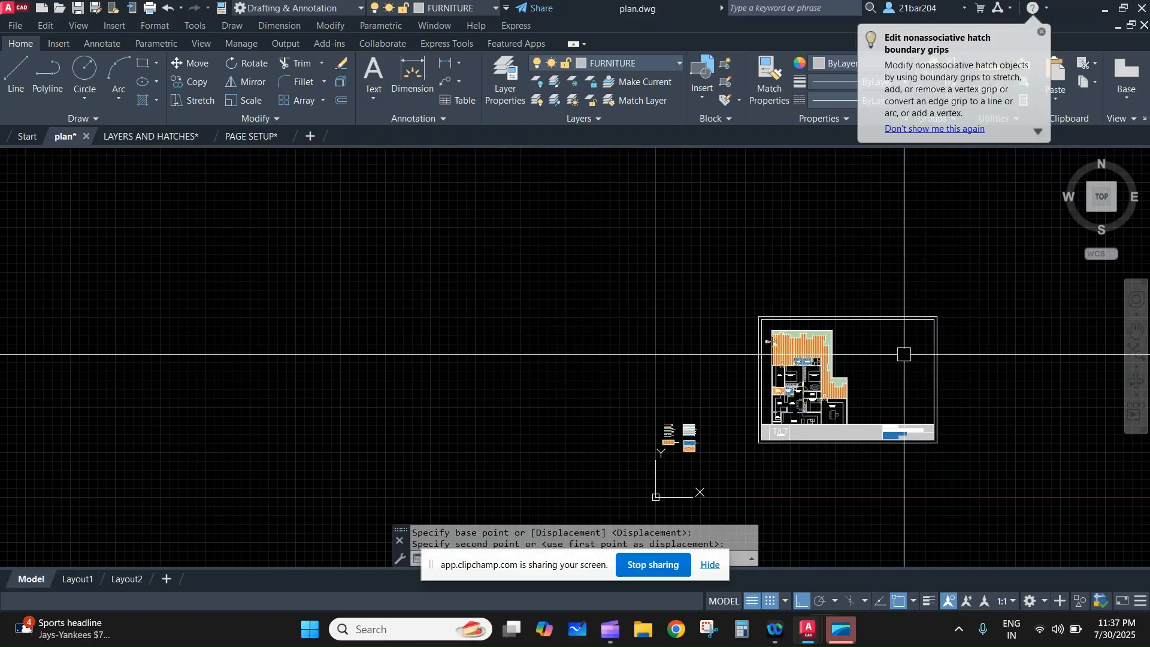
- Move the sheet frame slightly down so its title strip sits lower relative to the floor plan
{"action": "scroll", "coordinate": [909, 441], "scroll_direction": "up", "scroll_amount": 2}
{"action": "left_click", "coordinate": [1052, 437]}
{"action": "left_click", "coordinate": [907, 192]}
{"action": "middle_click_drag", "start_coordinate": [906, 192], "coordinate": [908, 249]}
{"action": "type", "text": "m"}
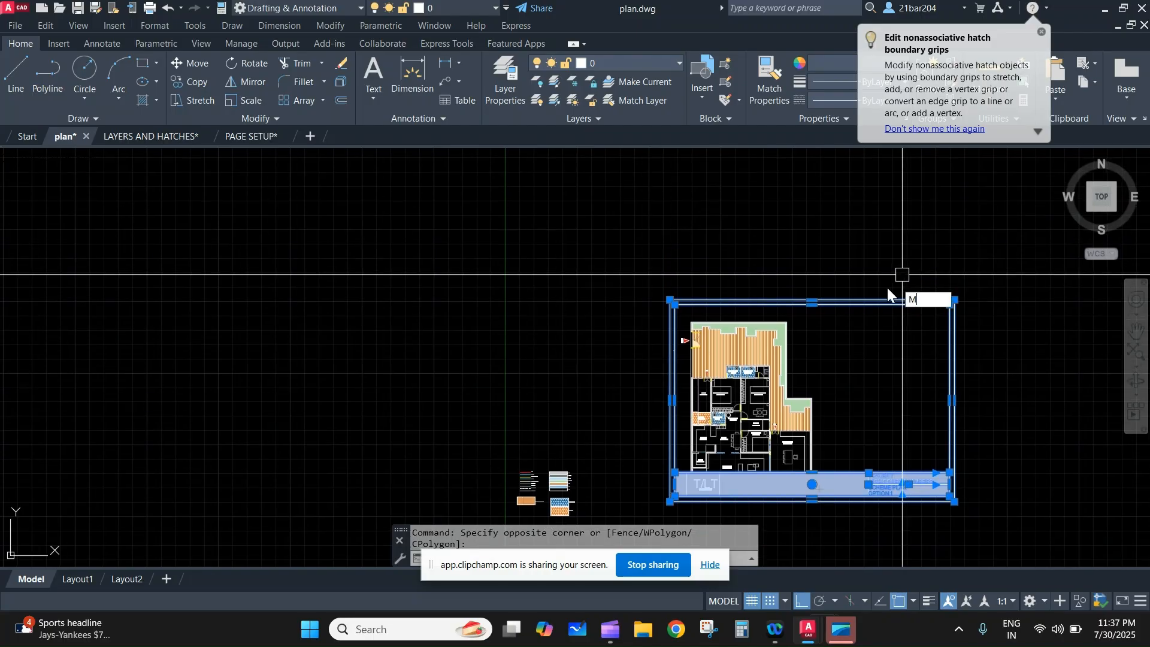
{"action": "key", "text": "space"}
{"action": "left_click", "coordinate": [862, 238]}
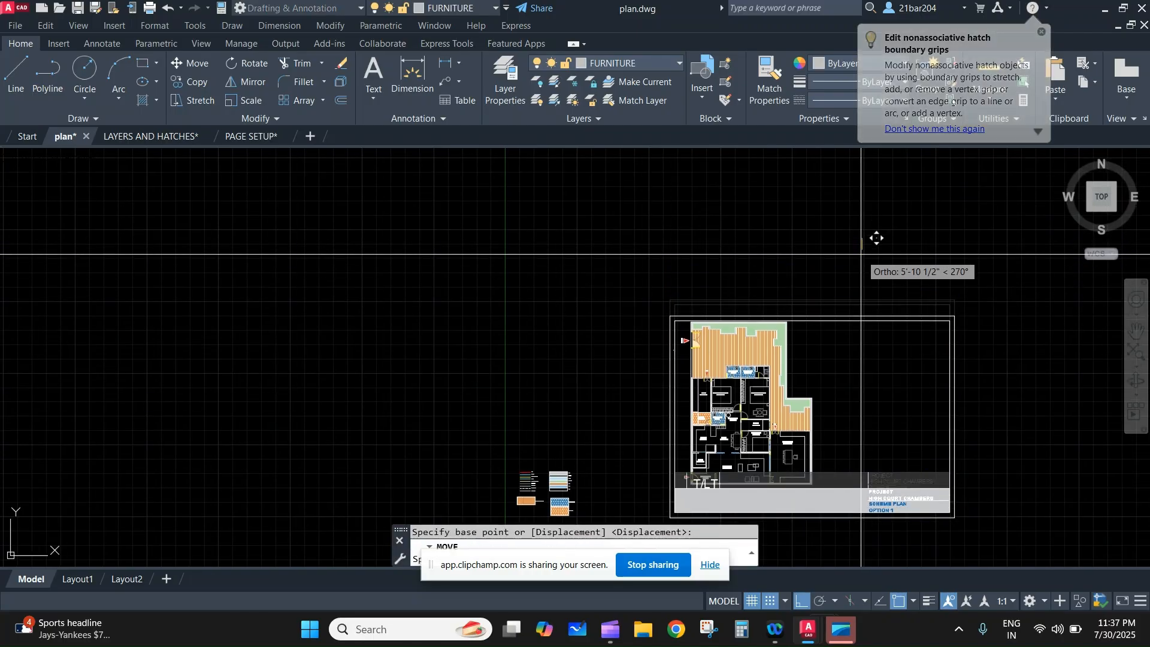
{"action": "left_click", "coordinate": [866, 404]}
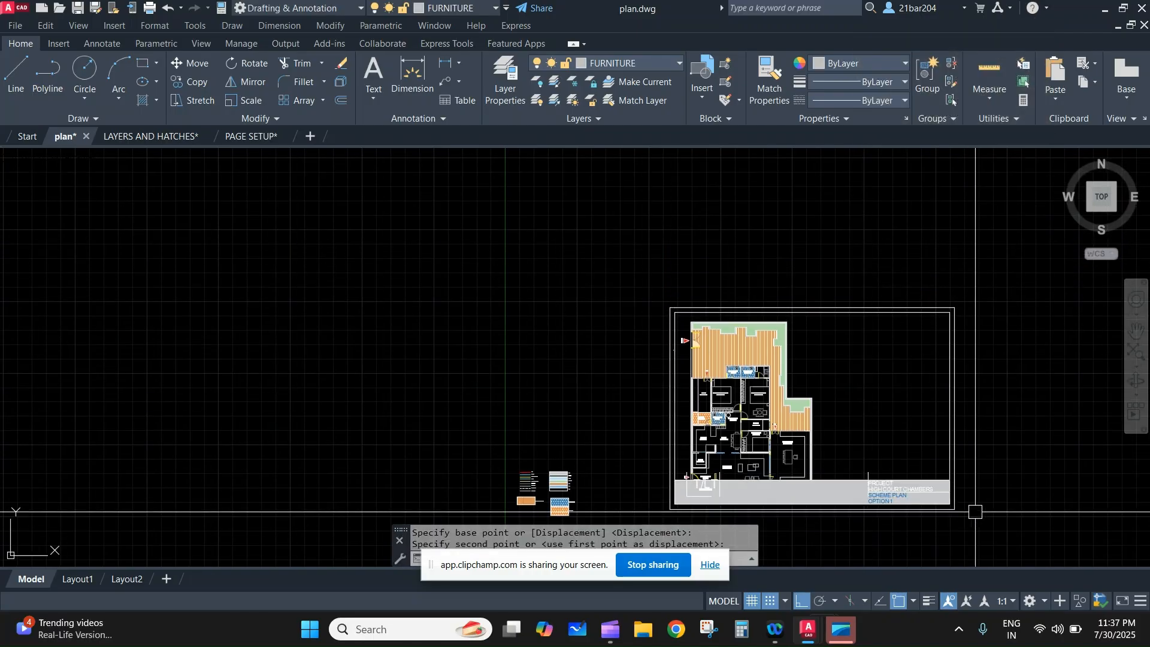
- Scale the sheet frame slightly larger from the upper-left corner of its inner border
{"action": "left_click", "coordinate": [989, 525]}
{"action": "left_click", "coordinate": [861, 249]}
{"action": "type", "text": "sc"}
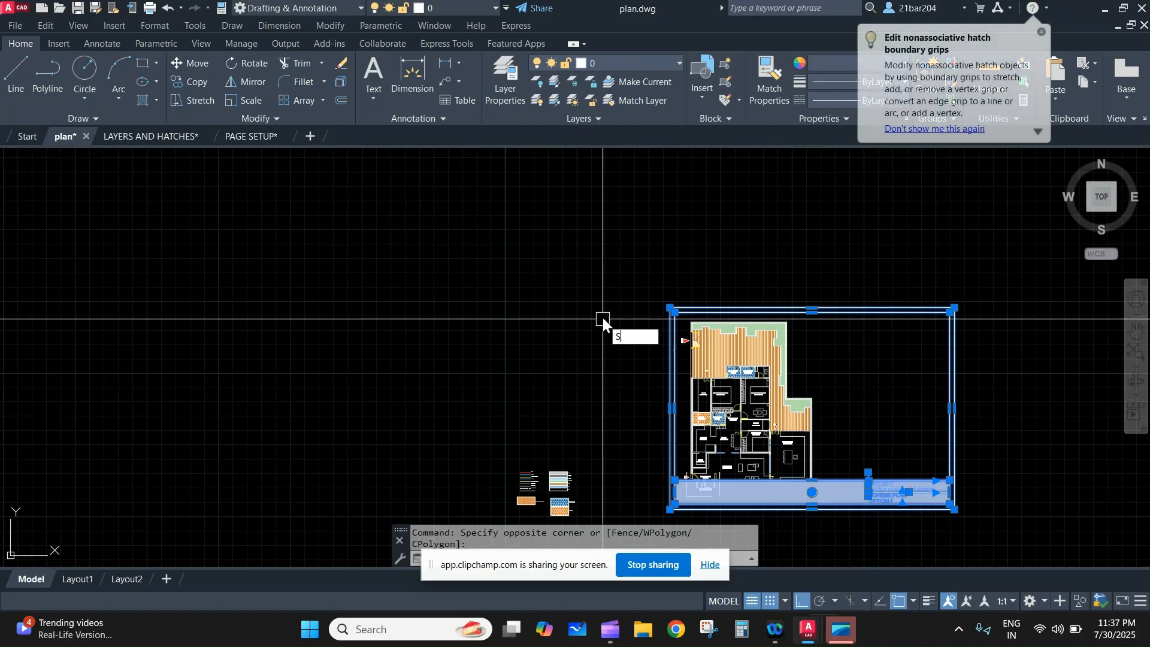
{"action": "key", "text": "space"}
{"action": "left_click", "coordinate": [676, 312]}
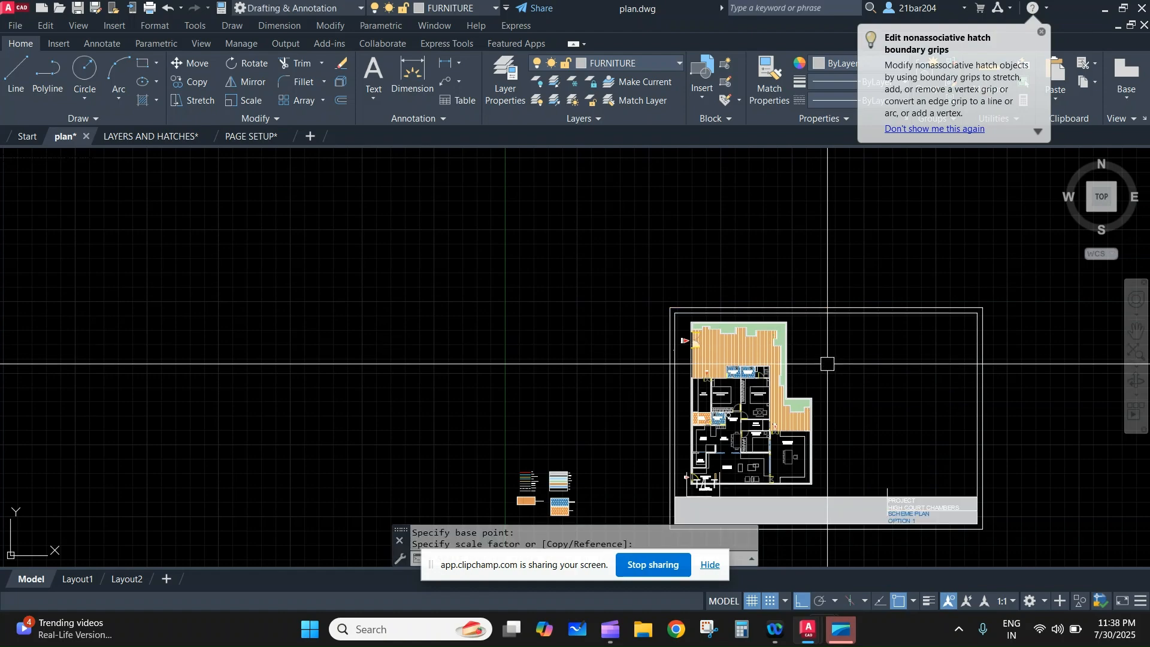
{"action": "middle_click_drag", "start_coordinate": [819, 421], "coordinate": [814, 296]}
- Undo the scaling and moving of the sheet frame back to its pasted size and position
{"action": "key", "text": "ctrl+z"}
{"action": "key", "text": "ctrl+z"}
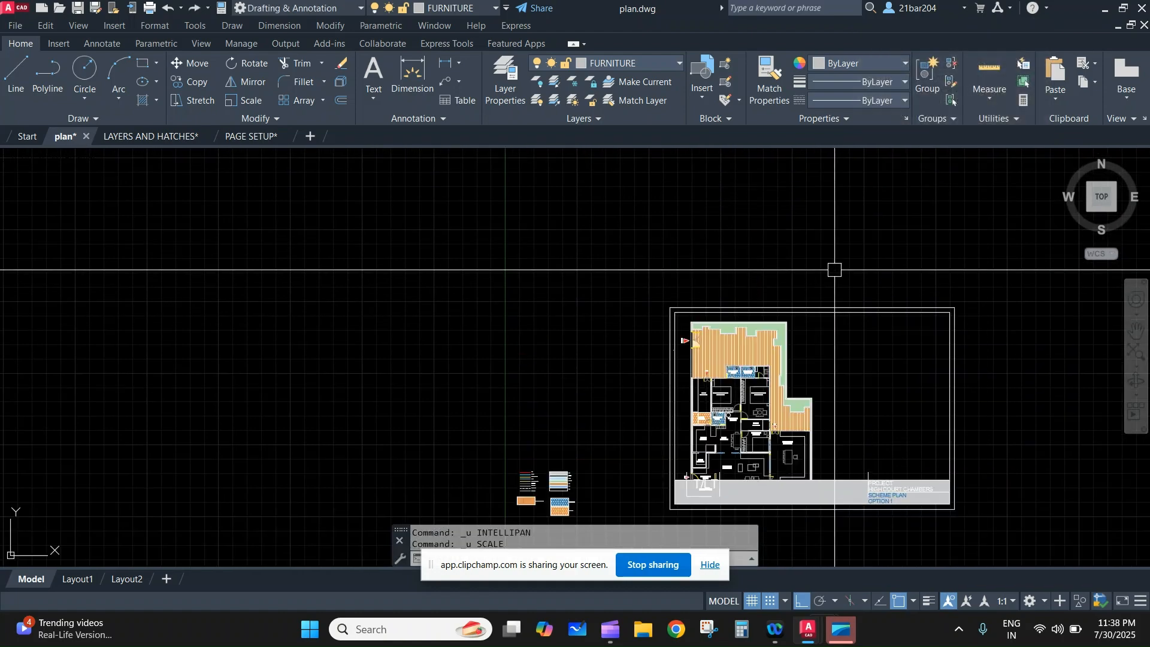
{"action": "key", "text": "ctrl+z"}
{"action": "key", "text": "ctrl+z"}
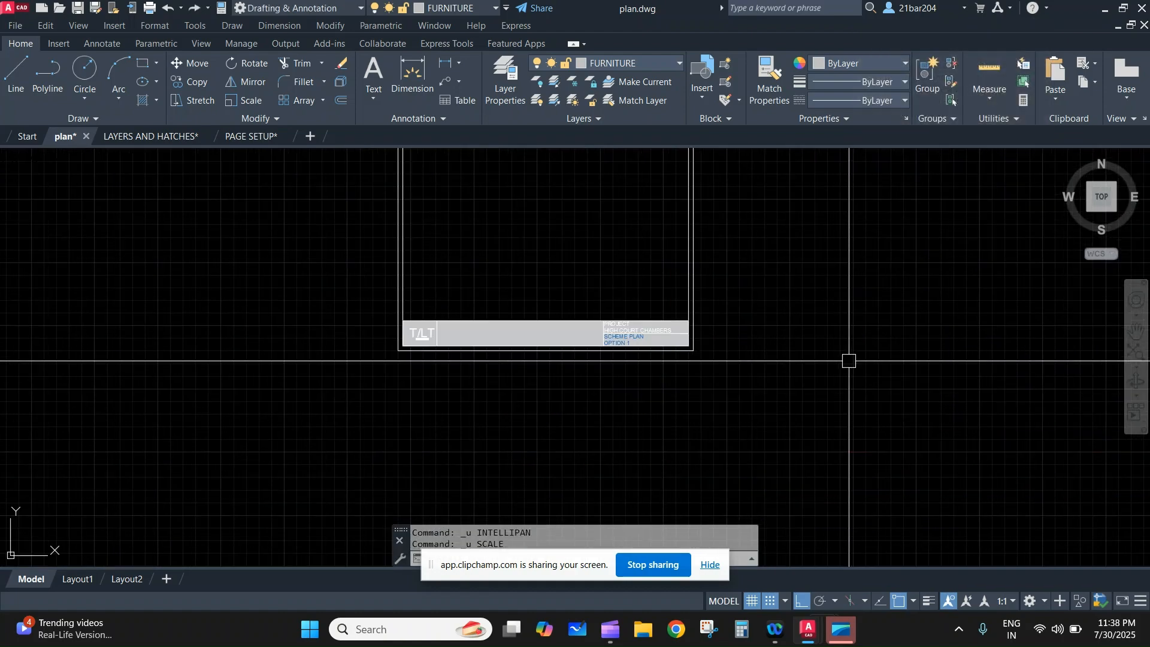
- Convert the pasted sheet frame and title block into a block named JNDVJND
{"action": "left_click", "coordinate": [218, 223]}
{"action": "scroll", "coordinate": [763, 411], "scroll_direction": "down", "scroll_amount": 2}
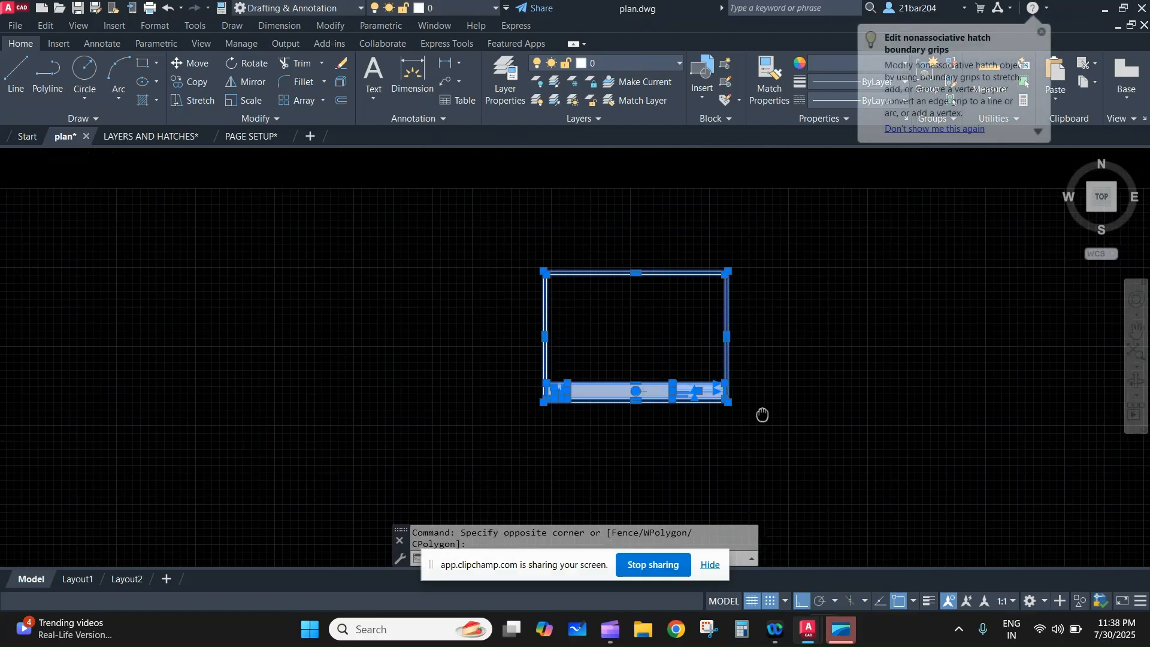
{"action": "key", "text": "Return"}
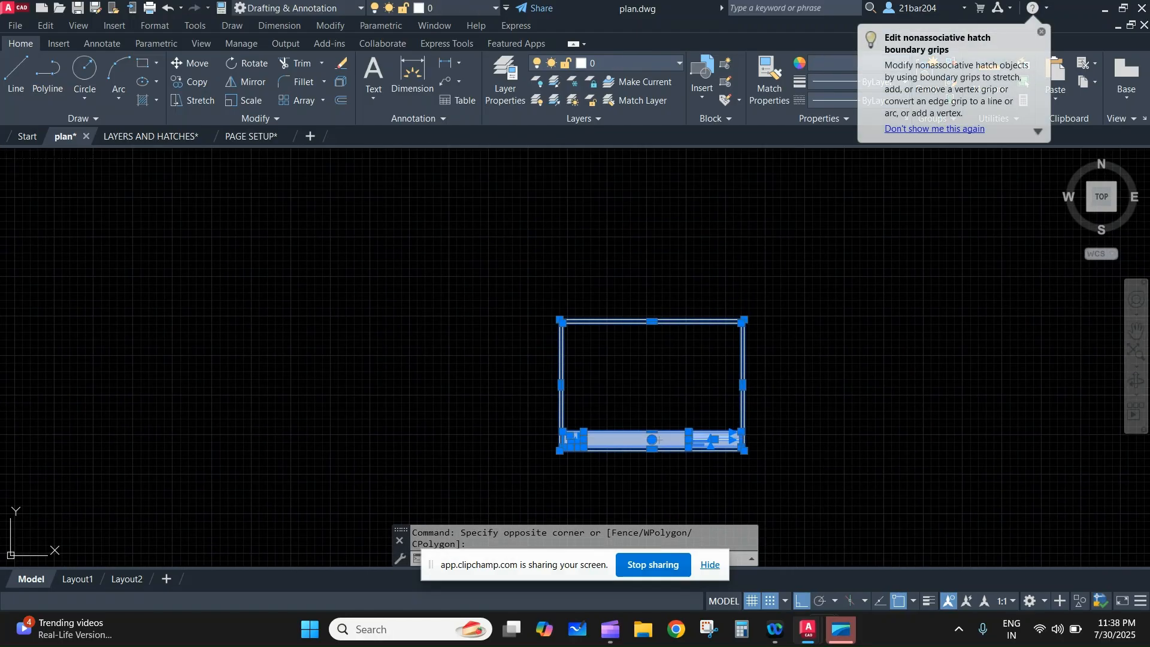
{"action": "key", "text": "Return"}
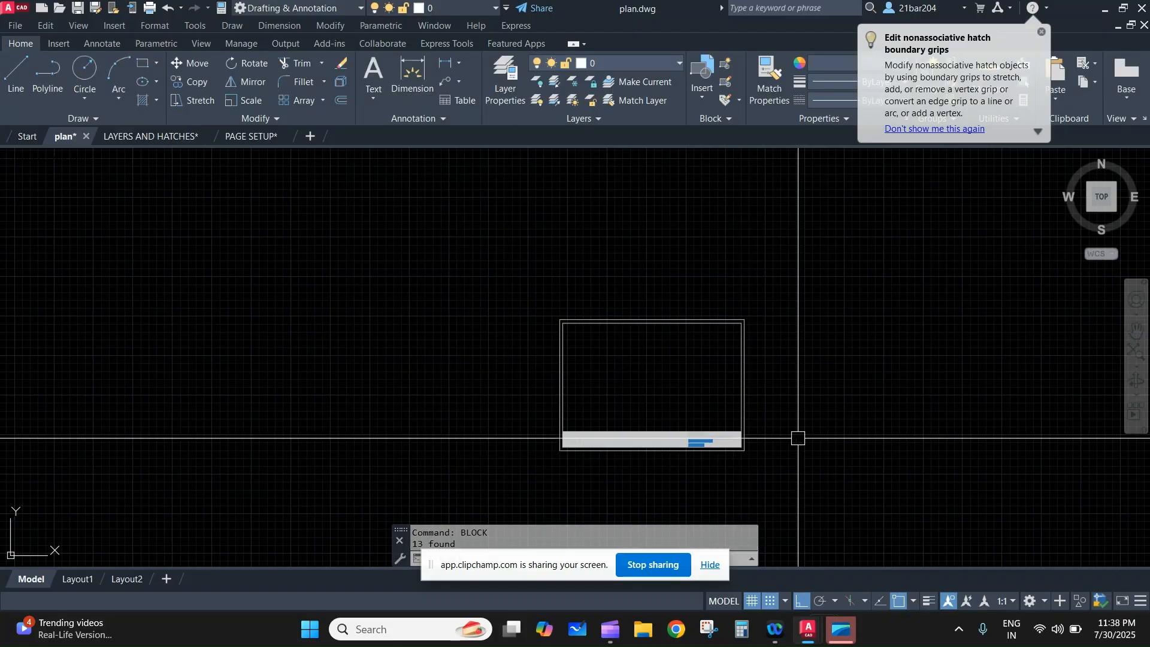
- Copy the small sheet frame block and paste it just outside the lower-left corner of the plan, near the entry foyer
{"action": "scroll", "coordinate": [745, 359], "scroll_direction": "down", "scroll_amount": 5}
{"action": "scroll", "coordinate": [788, 387], "scroll_direction": "up", "scroll_amount": 1}
{"action": "left_click", "coordinate": [788, 387]}
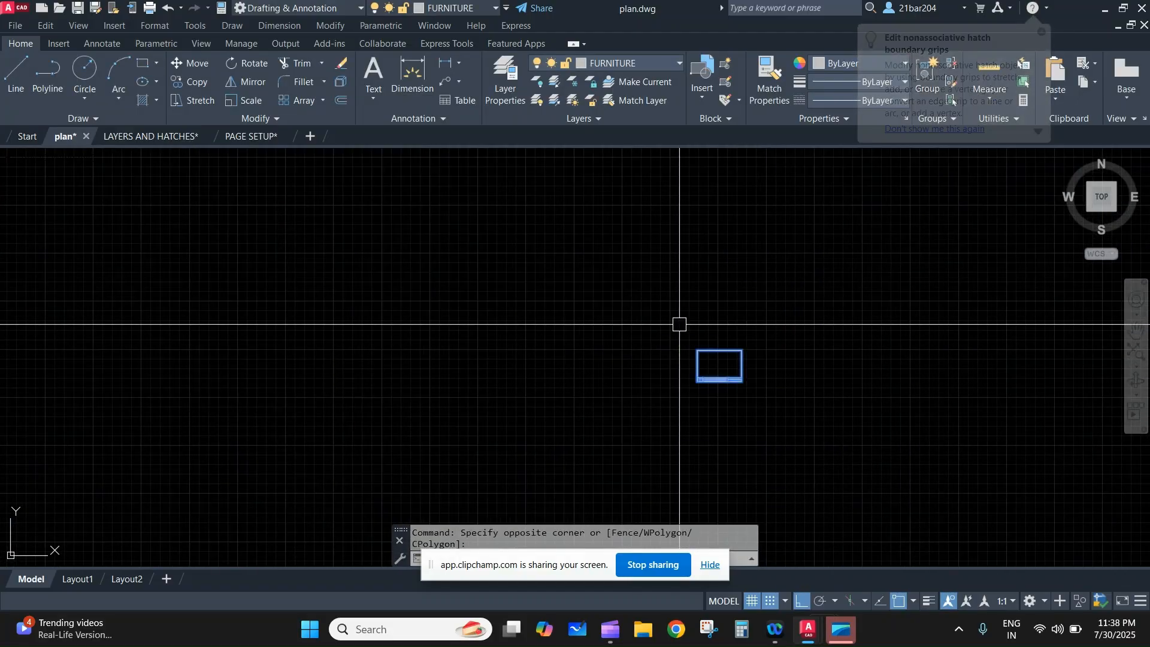
{"action": "key", "text": "ctrl+v"}
{"action": "scroll", "coordinate": [665, 411], "scroll_direction": "up", "scroll_amount": 6}
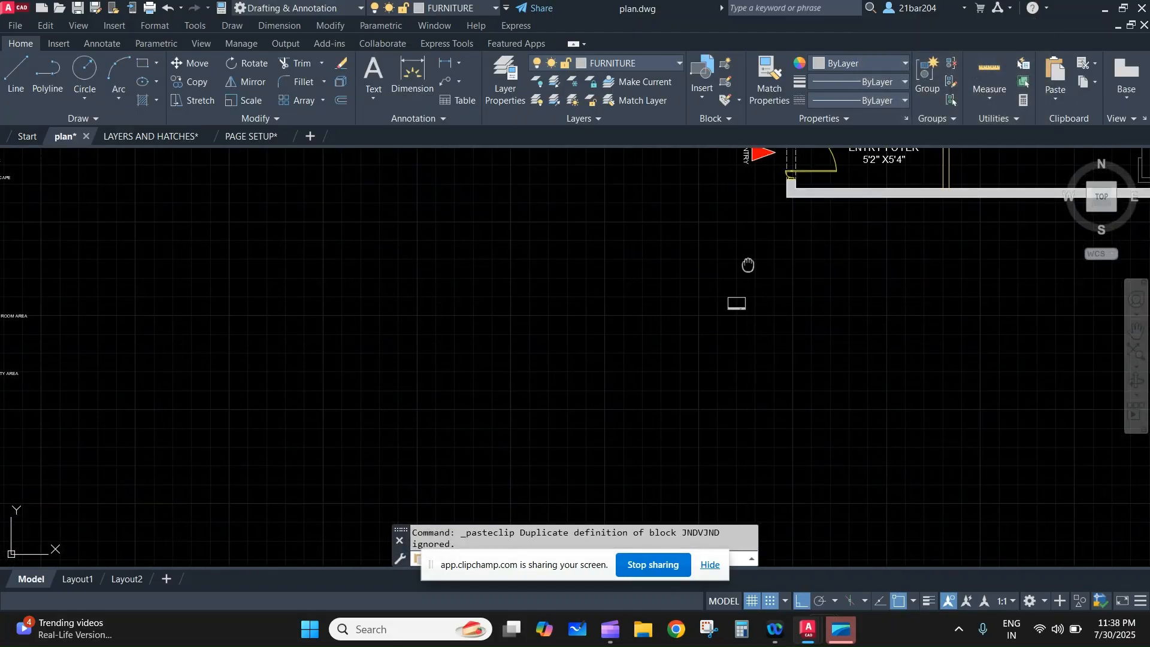
{"action": "scroll", "coordinate": [665, 411], "scroll_direction": "up", "scroll_amount": 3}
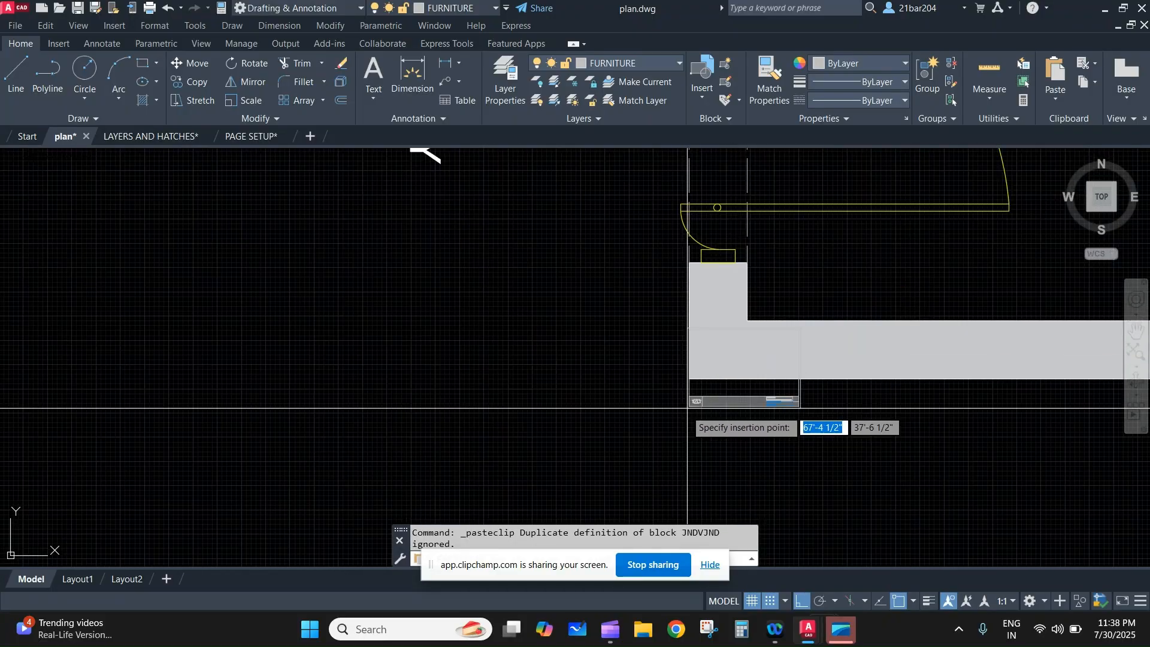
{"action": "scroll", "coordinate": [444, 418], "scroll_direction": "down", "scroll_amount": 3}
{"action": "left_click", "coordinate": [434, 471]}
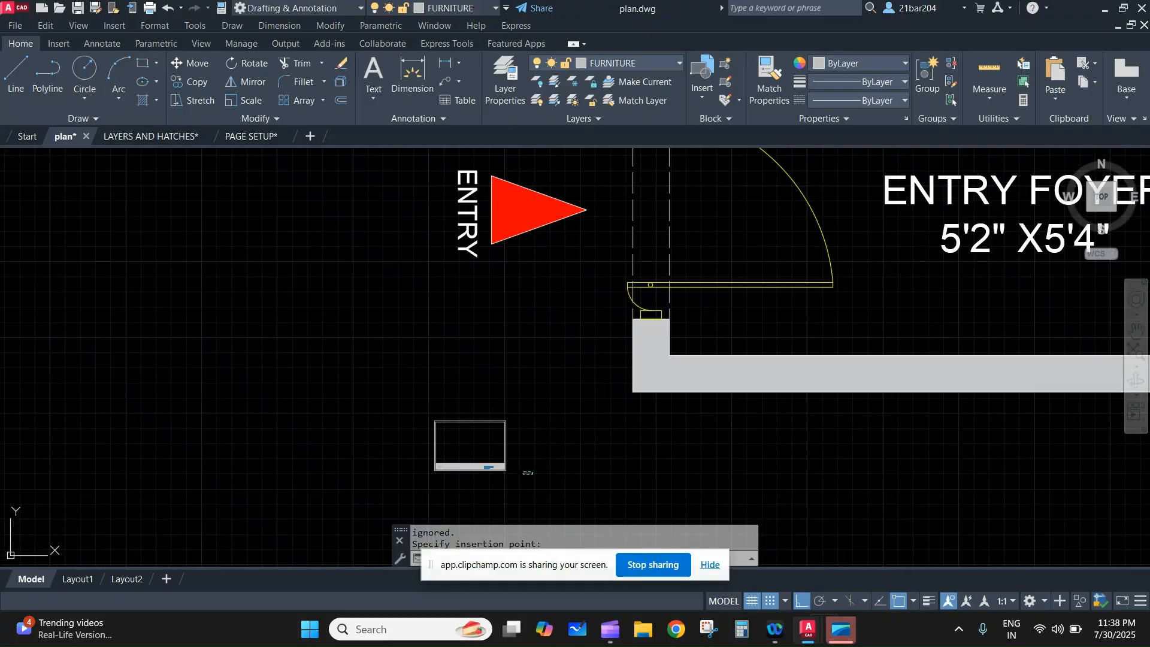
- Scale the pasted sheet block up from its lower-left corner until it is large enough to surround the floor plan
{"action": "key", "text": "Return"}
{"action": "scroll", "coordinate": [467, 479], "scroll_direction": "up", "scroll_amount": 6}
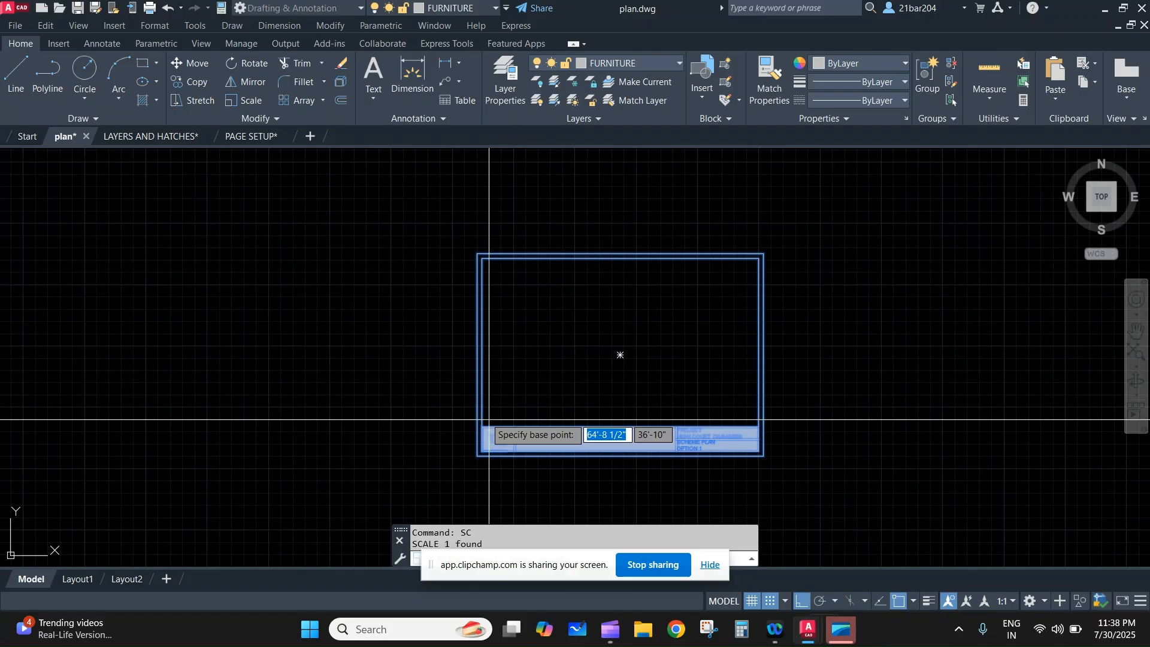
{"action": "scroll", "coordinate": [477, 456], "scroll_direction": "down", "scroll_amount": 6}
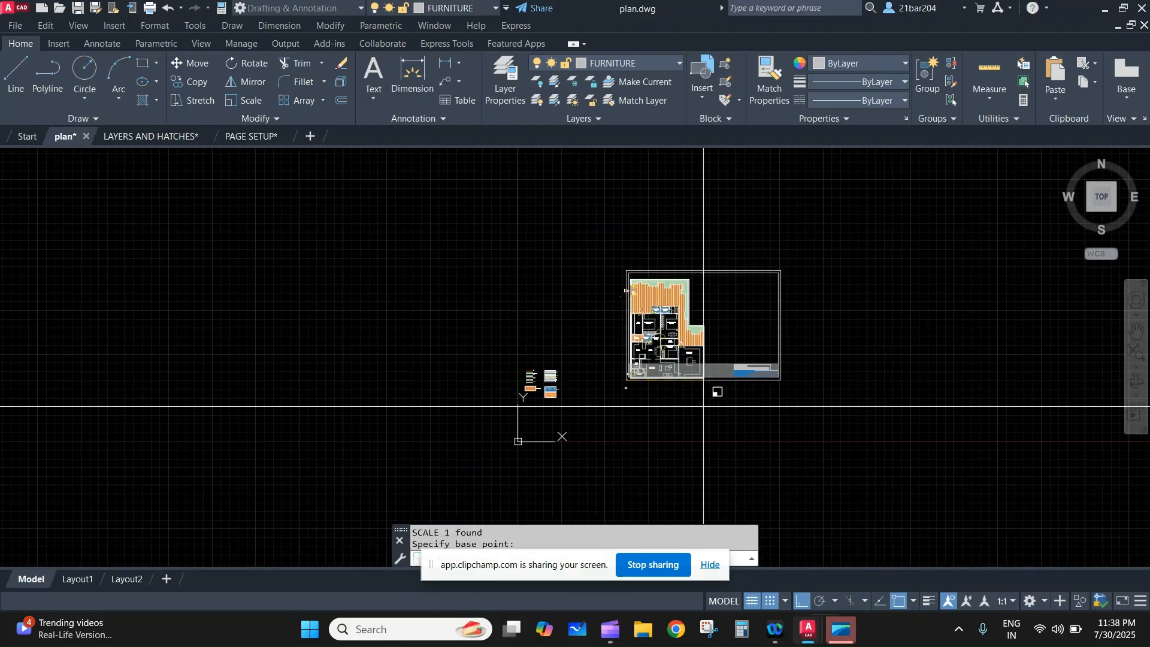
{"action": "left_click", "coordinate": [703, 406]}
- Move the enlarged sheet frame downward in two small shifts so its title strip sits lower over the floor plan
{"action": "left_click", "coordinate": [758, 411]}
{"action": "left_click", "coordinate": [731, 295]}
{"action": "scroll", "coordinate": [770, 393], "scroll_direction": "up", "scroll_amount": 2}
{"action": "middle_click_drag", "start_coordinate": [770, 393], "coordinate": [780, 343]}
{"action": "type", "text": "m"}
{"action": "key", "text": "Return"}
{"action": "middle_click_drag", "start_coordinate": [736, 221], "coordinate": [749, 319]}
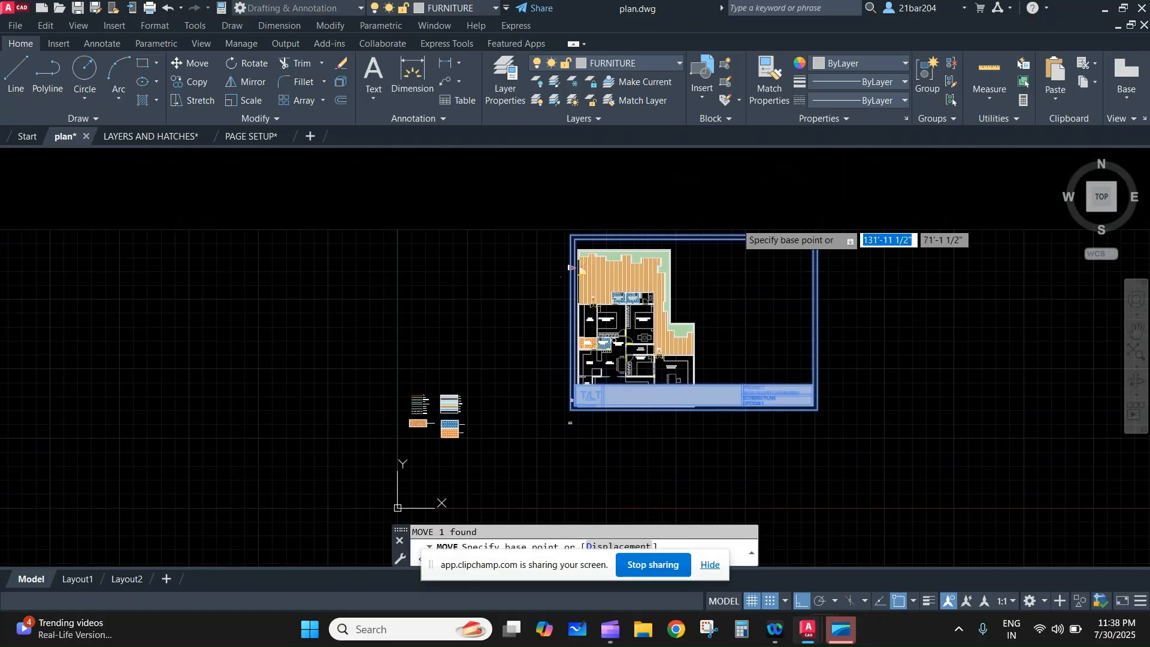
{"action": "left_click", "coordinate": [743, 311]}
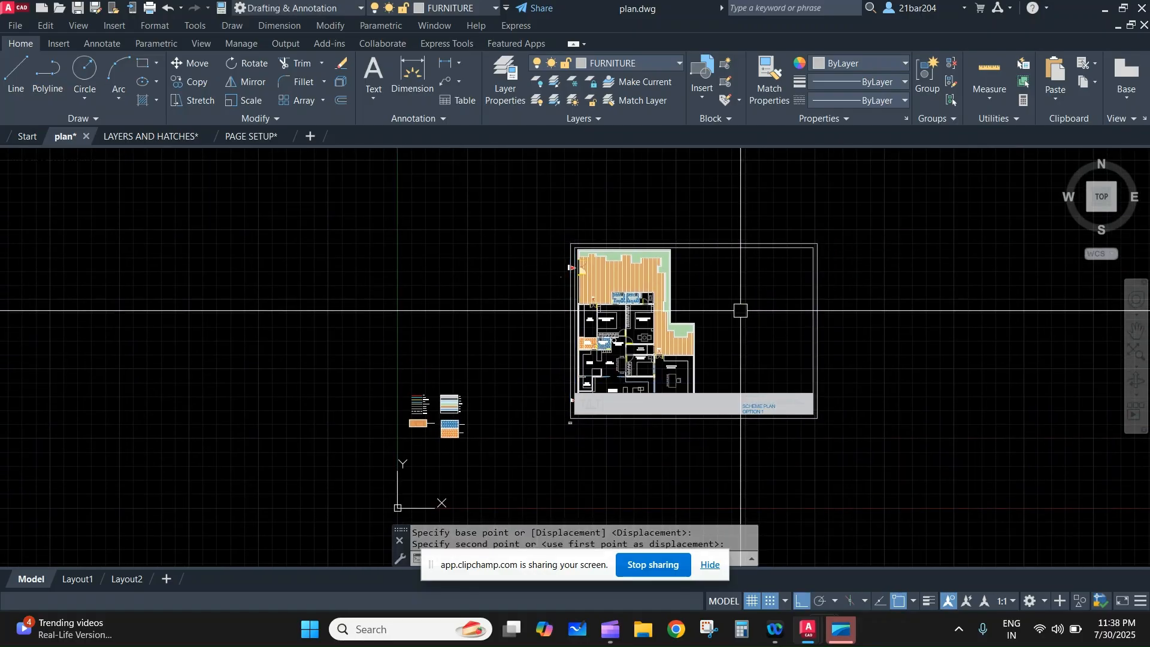
{"action": "left_click", "coordinate": [863, 488]}
{"action": "left_click", "coordinate": [775, 345]}
{"action": "type", "text": "m"}
{"action": "key", "text": "Return"}
{"action": "left_click", "coordinate": [866, 339]}
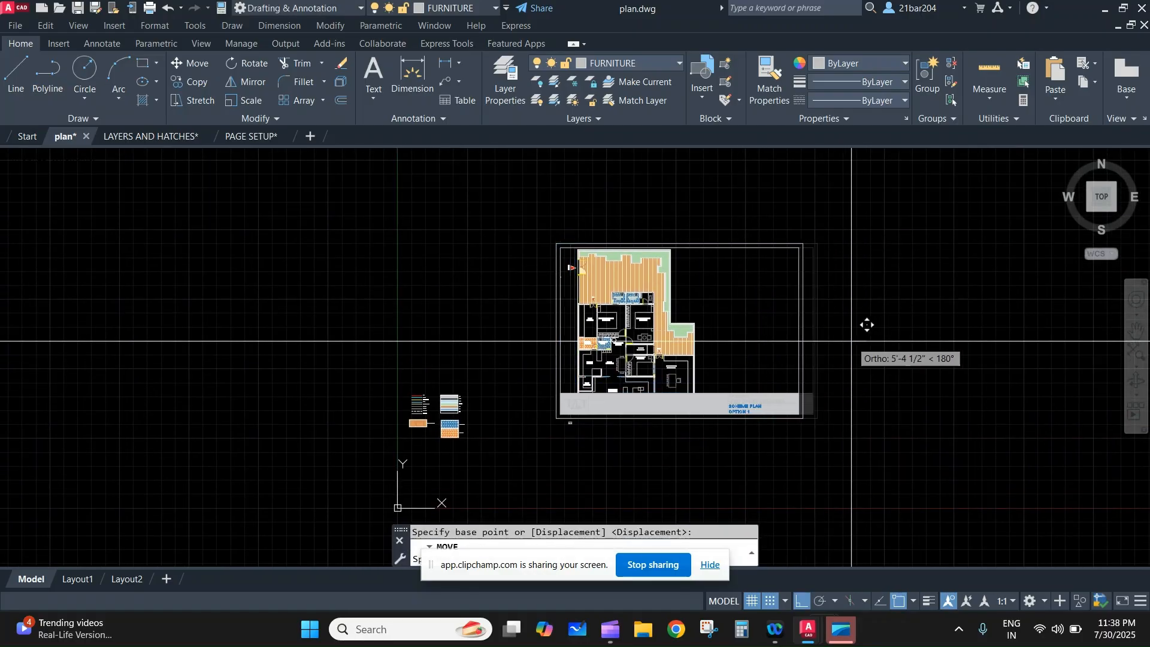
{"action": "left_click", "coordinate": [859, 345]}
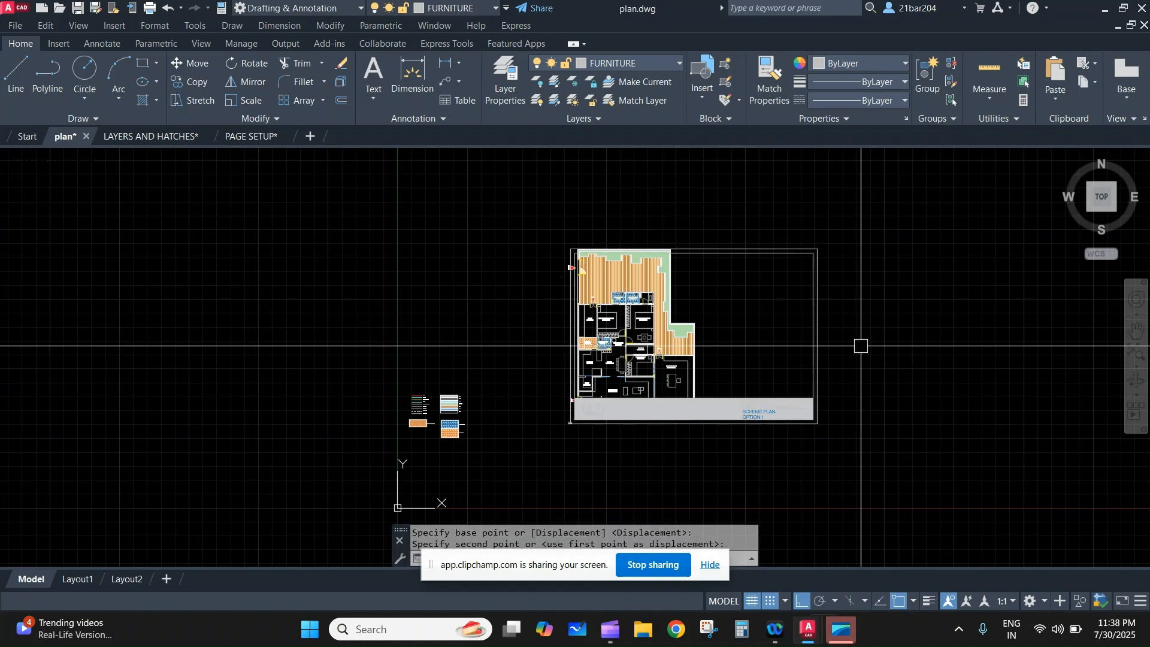
- Cut the sheet frame and paste it back with its title strip below the plan's bottom wall
{"action": "left_click", "coordinate": [817, 433]}
{"action": "left_click", "coordinate": [743, 322]}
{"action": "key", "text": "ctrl+x"}
{"action": "key", "text": "ctrl+v"}
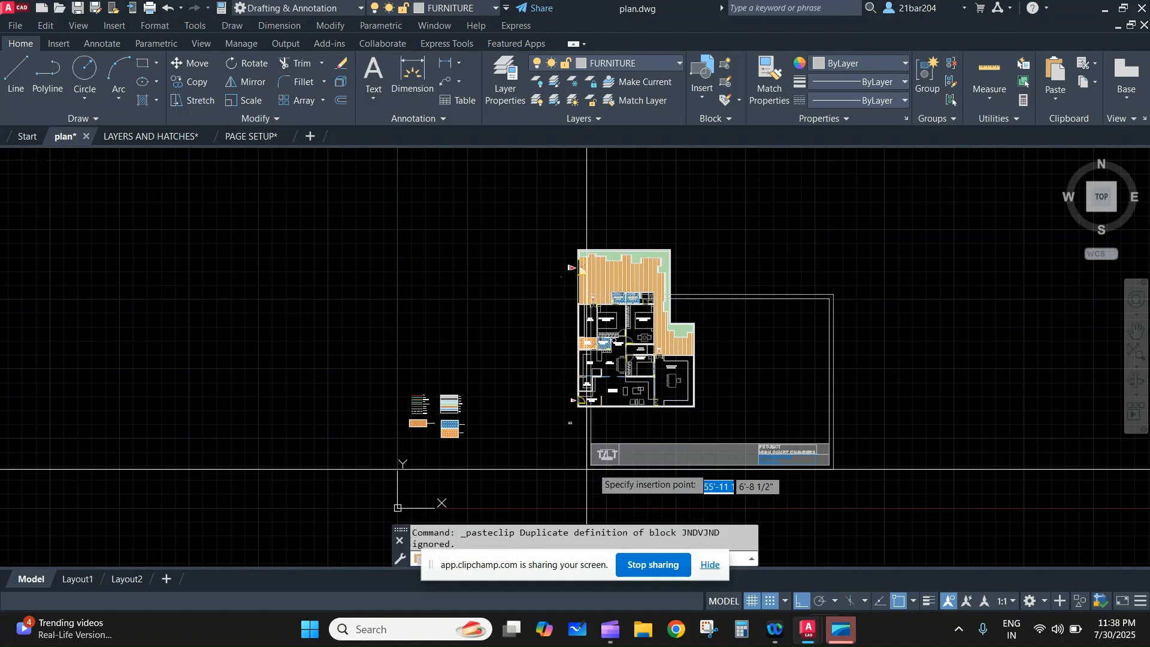
{"action": "scroll", "coordinate": [585, 467], "scroll_direction": "up", "scroll_amount": 9}
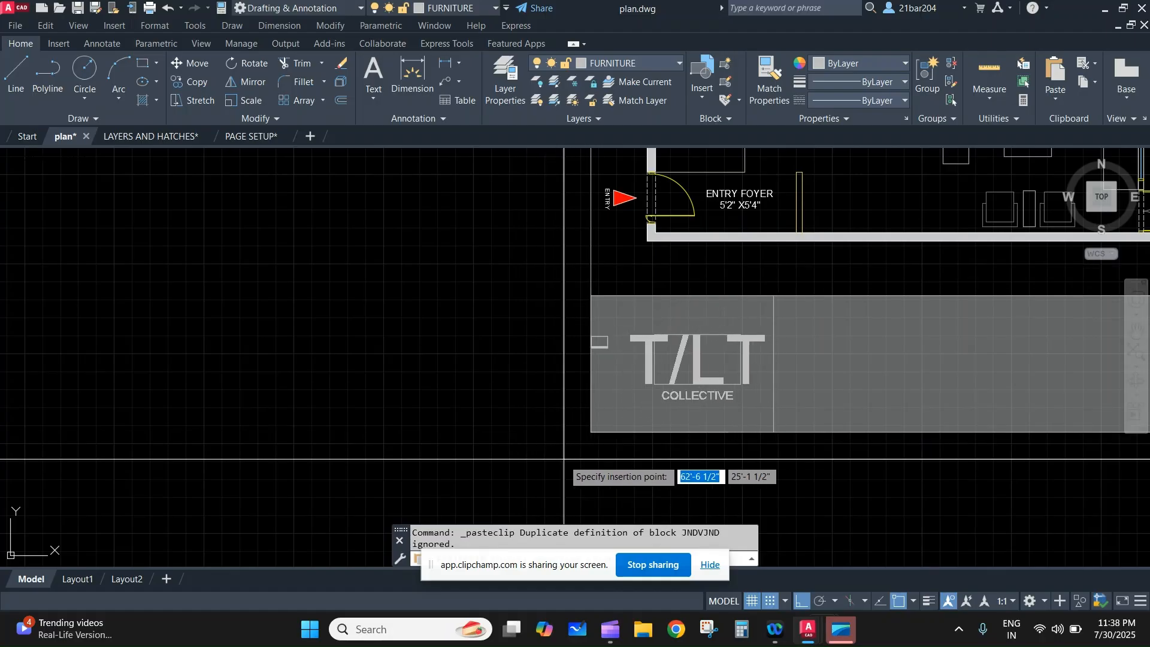
{"action": "left_click", "coordinate": [559, 459]}
- Erase the leftover small copy of the sheet block lying over the title strip's left end
{"action": "scroll", "coordinate": [733, 342], "scroll_direction": "down", "scroll_amount": 5}
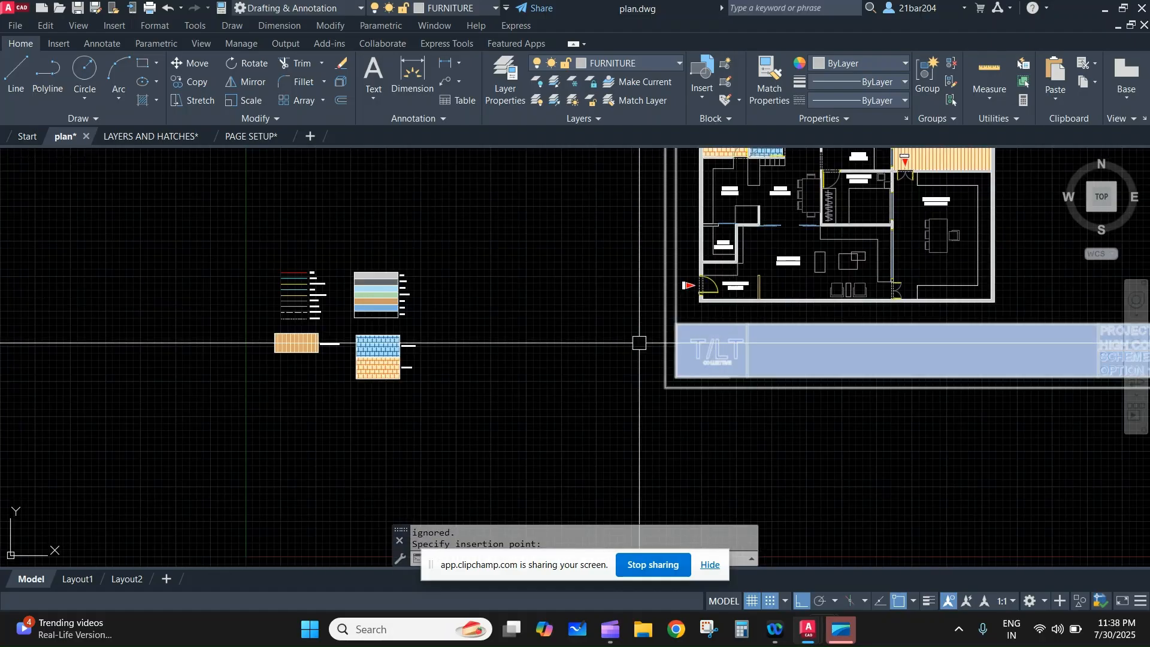
{"action": "left_click", "coordinate": [608, 321]}
{"action": "left_click", "coordinate": [815, 452]}
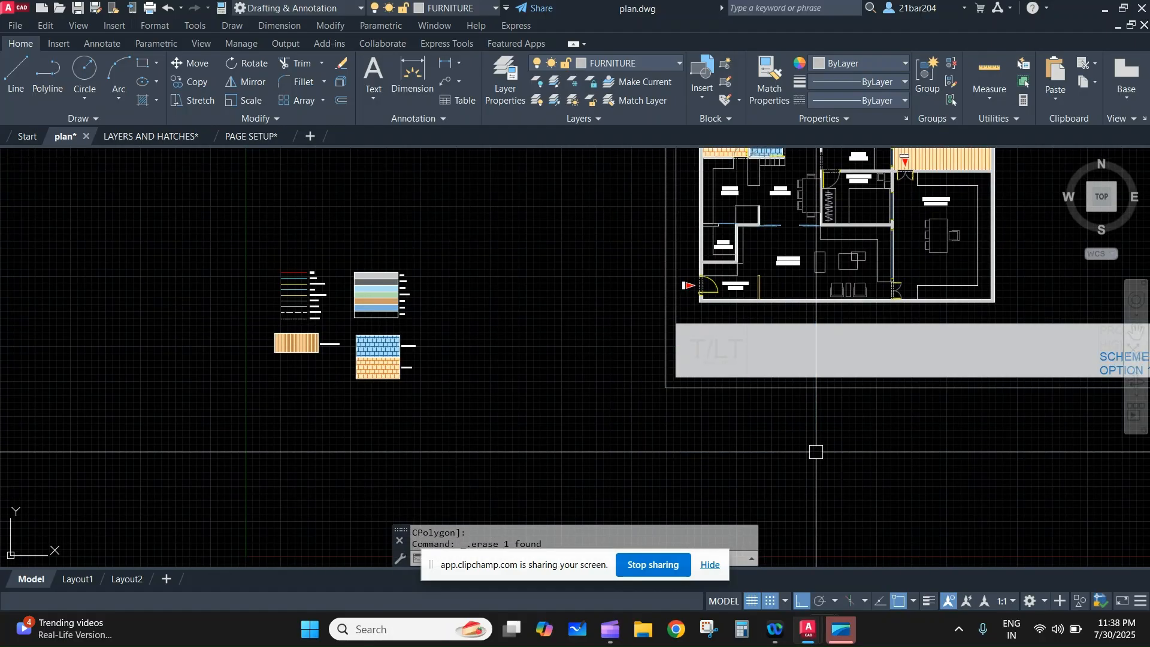
- Scale the sheet frame slightly larger from the upper-left corner of its title strip so it encloses the whole plan
{"action": "scroll", "coordinate": [688, 329], "scroll_direction": "up", "scroll_amount": 4}
{"action": "left_click", "coordinate": [738, 326]}
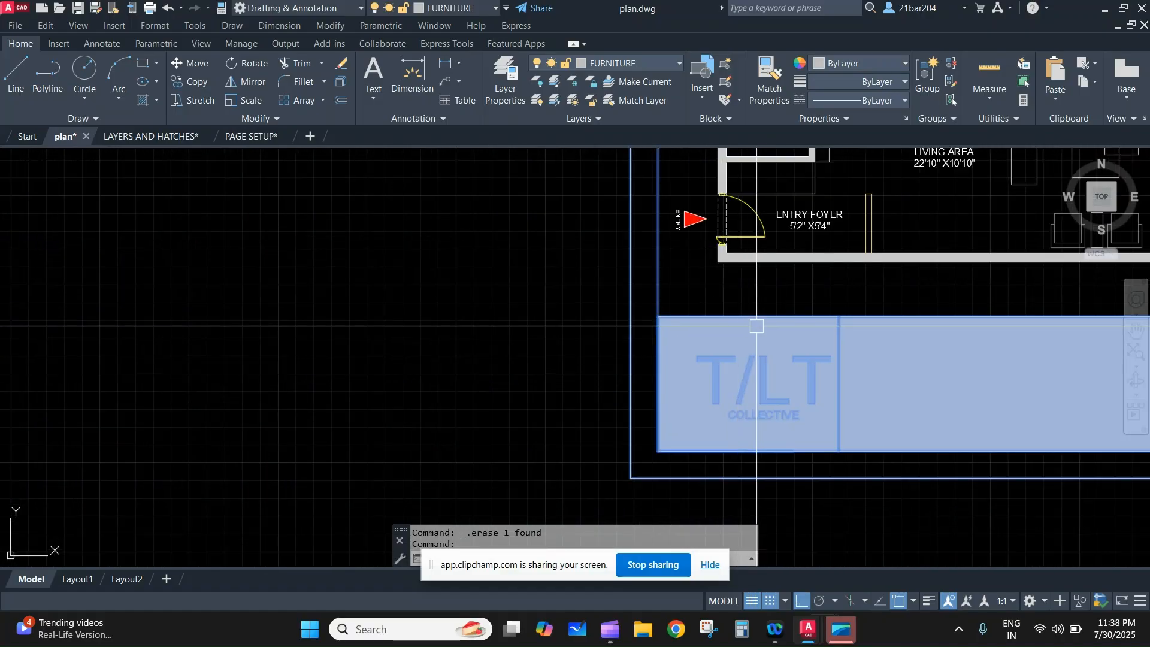
{"action": "scroll", "coordinate": [564, 426], "scroll_direction": "down", "scroll_amount": 6}
{"action": "middle_click_drag", "start_coordinate": [647, 393], "coordinate": [644, 402]}
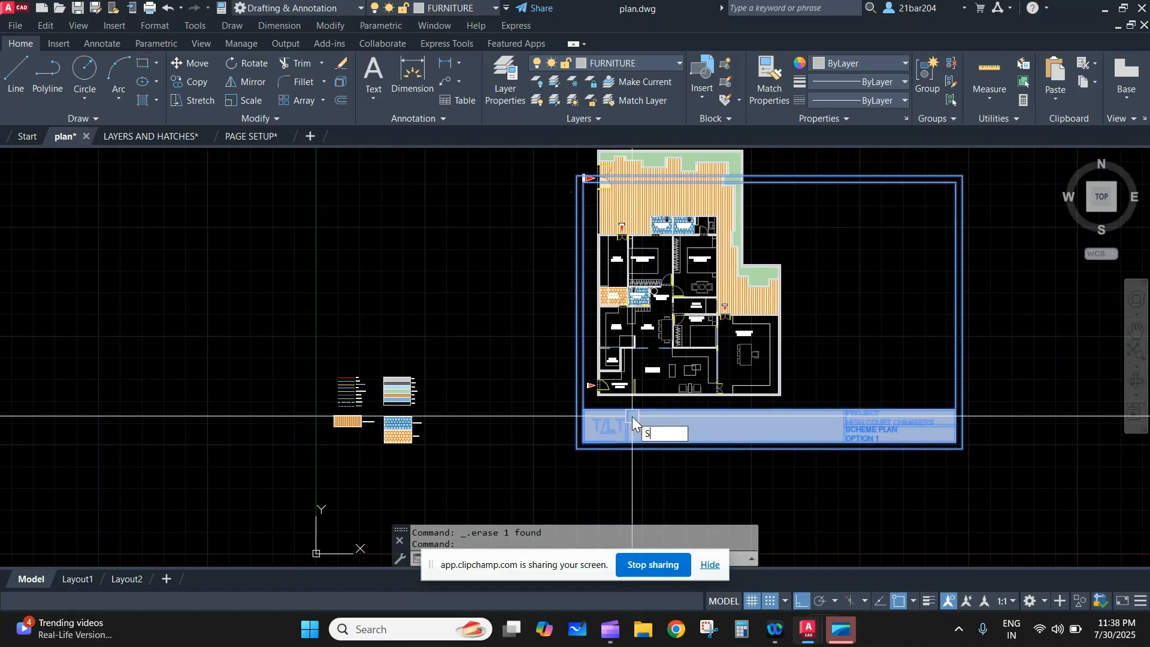
{"action": "type", "text": "c"}
{"action": "key", "text": "Return"}
{"action": "scroll", "coordinate": [593, 428], "scroll_direction": "up", "scroll_amount": 4}
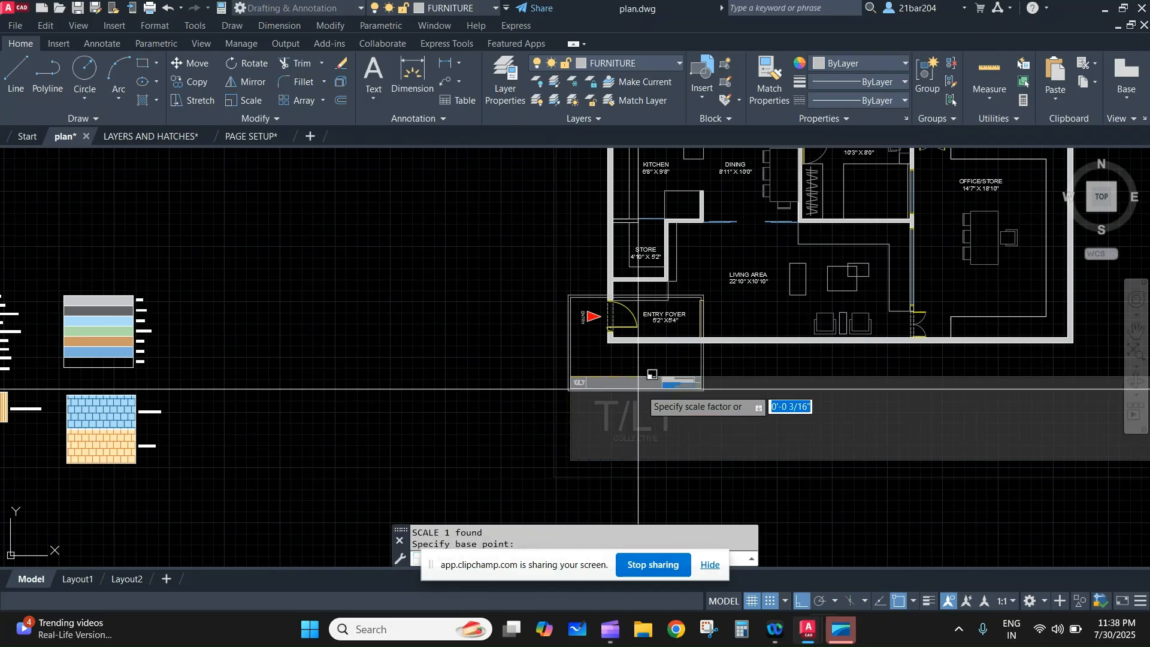
{"action": "scroll", "coordinate": [629, 407], "scroll_direction": "down", "scroll_amount": 5}
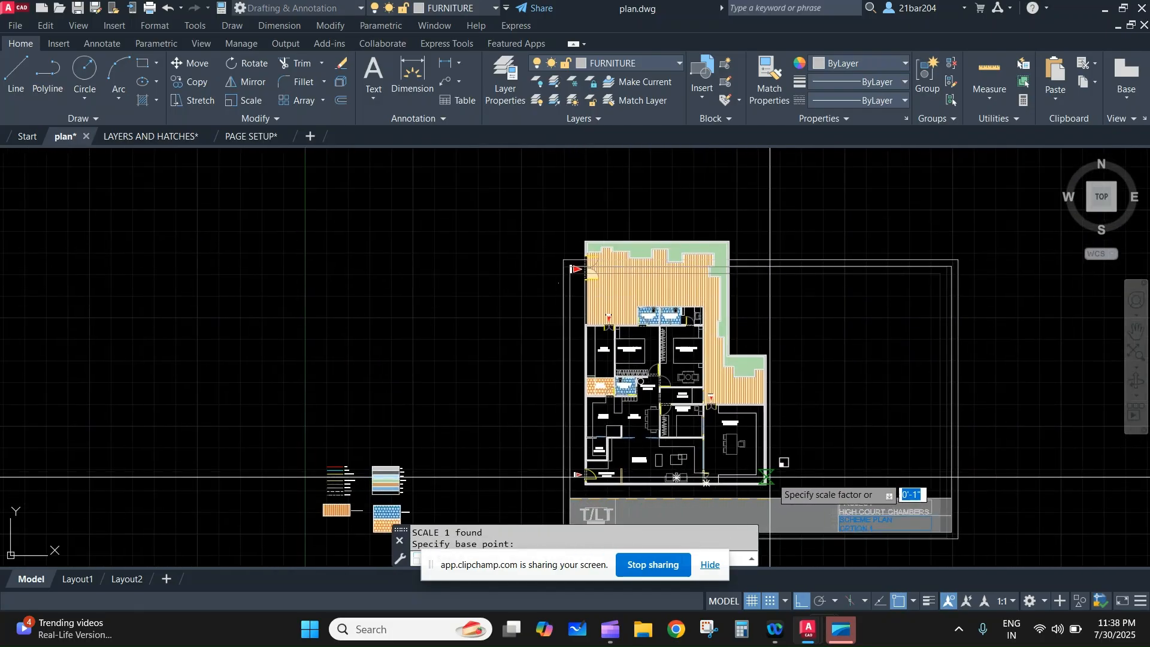
{"action": "left_click", "coordinate": [803, 477]}
- Move the sheet frame left by about 1'-10 1/2" to widen the margin beside the plan's entries
{"action": "middle_click_drag", "start_coordinate": [955, 470], "coordinate": [922, 407]}
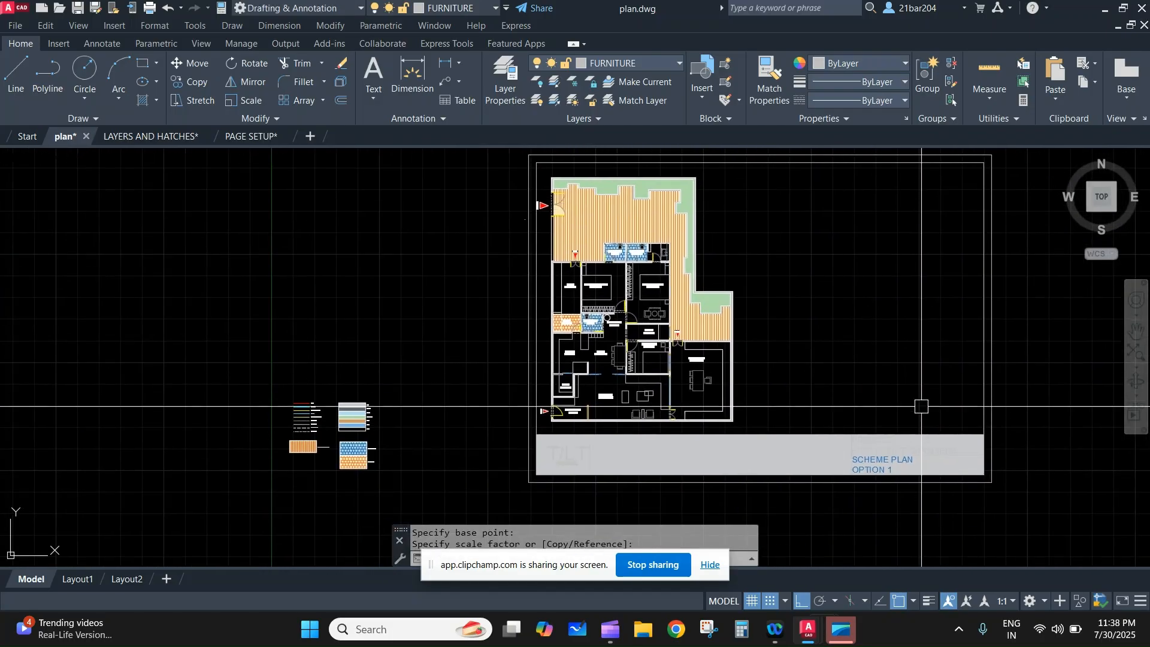
{"action": "left_click", "coordinate": [989, 479]}
{"action": "left_click", "coordinate": [882, 372]}
{"action": "middle_click_drag", "start_coordinate": [882, 372], "coordinate": [793, 436]}
{"action": "type", "text": "m"}
{"action": "key", "text": "Return"}
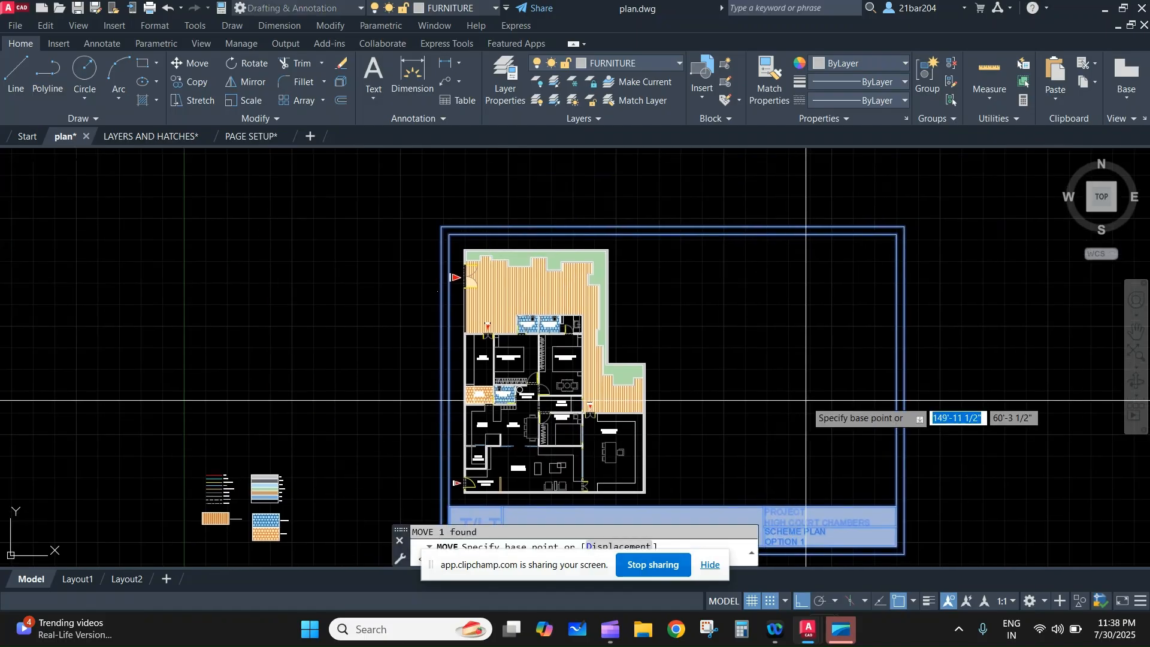
{"action": "left_click", "coordinate": [807, 401]}
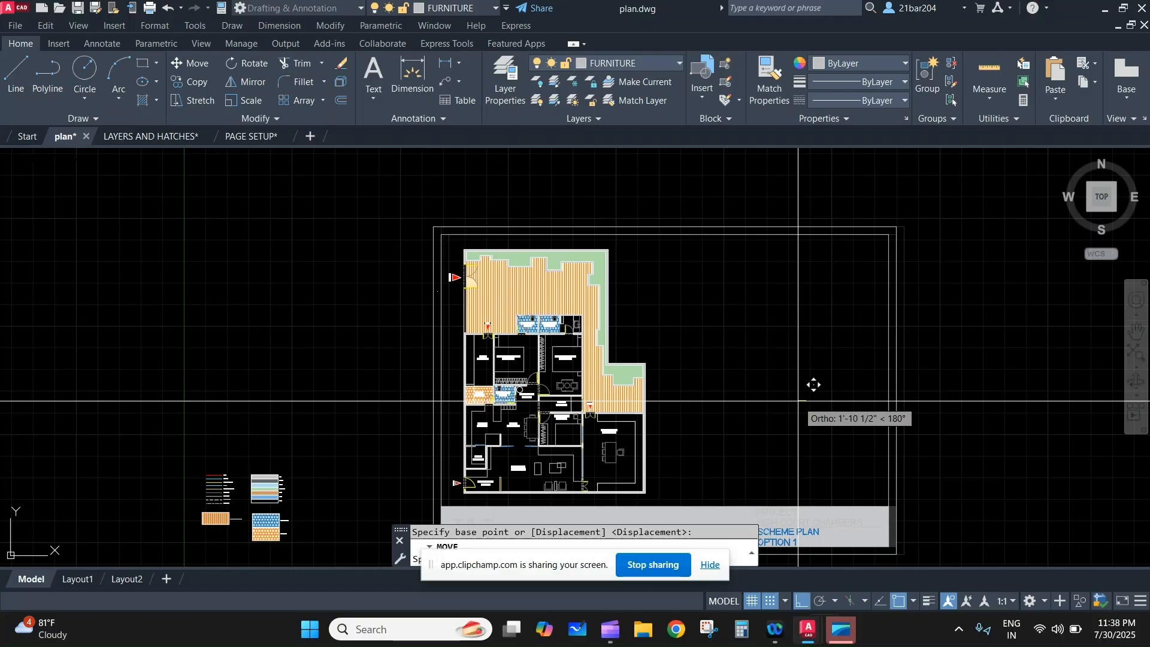
{"action": "left_click", "coordinate": [798, 401]}
- Examine the floor plan's rooms, labels and hatches and how they sit within the sheet frame
{"action": "scroll", "coordinate": [833, 359], "scroll_direction": "down", "scroll_amount": 2}
{"action": "scroll", "coordinate": [683, 304], "scroll_direction": "up", "scroll_amount": 2}
{"action": "mouse_move", "coordinate": [776, 371]}
{"action": "middle_mouse_down"}
{"action": "mouse_move", "coordinate": [685, 303]}
{"action": "mouse_move", "coordinate": [682, 381]}
{"action": "middle_mouse_up"}
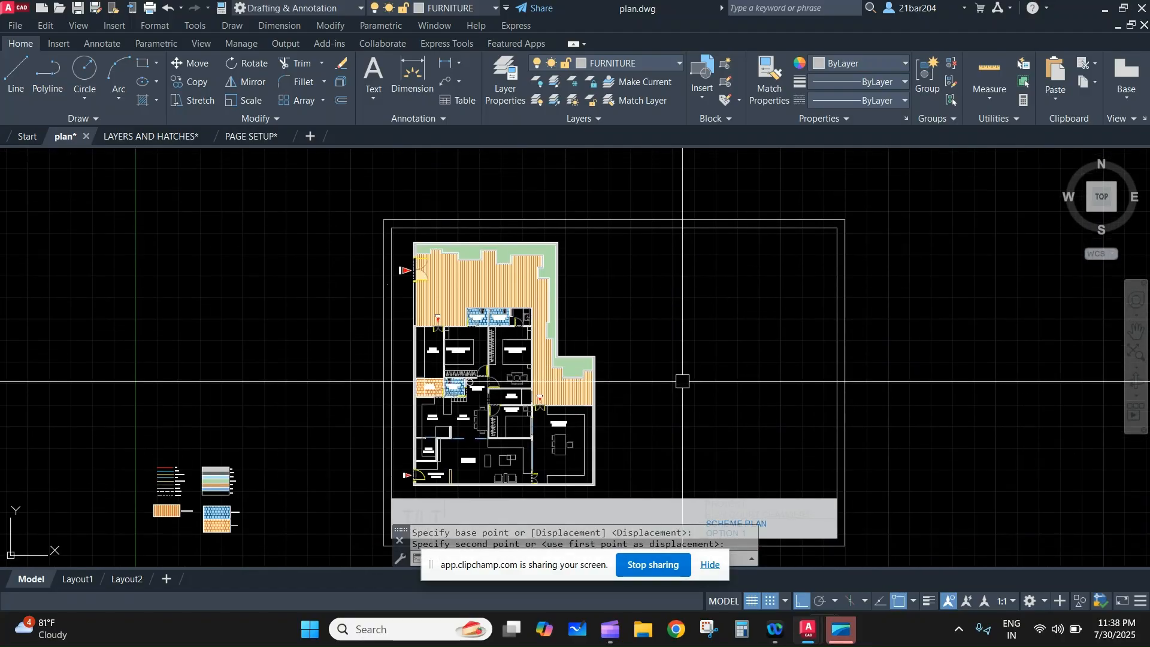
{"action": "scroll", "coordinate": [611, 468], "scroll_direction": "up", "scroll_amount": 2}
{"action": "middle_click_drag", "start_coordinate": [591, 475], "coordinate": [590, 496]}
{"action": "scroll", "coordinate": [400, 163], "scroll_direction": "up", "scroll_amount": 2}
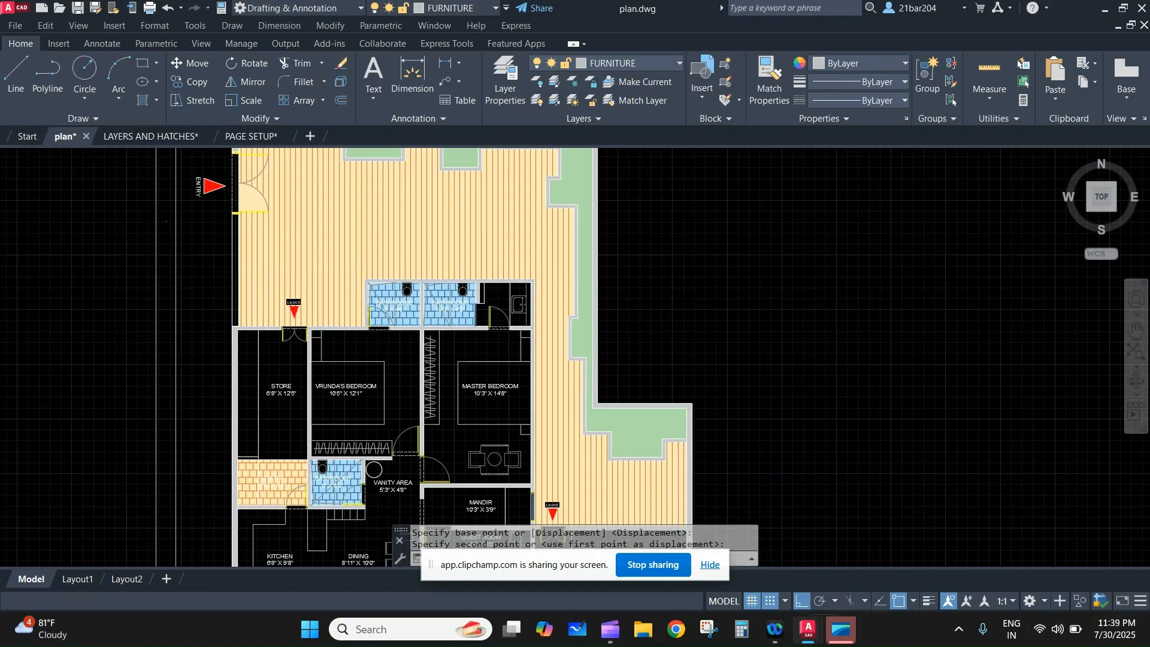
{"action": "scroll", "coordinate": [418, 271], "scroll_direction": "down", "scroll_amount": 6}
{"action": "scroll", "coordinate": [418, 270], "scroll_direction": "up", "scroll_amount": 4}
{"action": "middle_click_drag", "start_coordinate": [484, 422], "coordinate": [490, 365]}
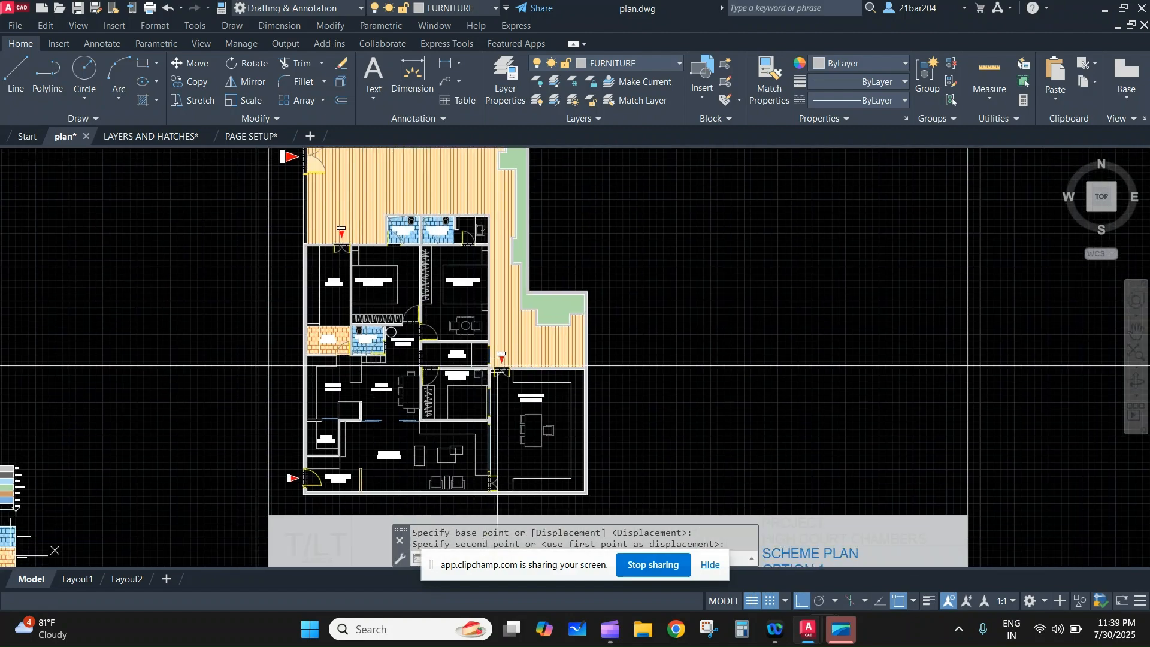
{"action": "scroll", "coordinate": [494, 418], "scroll_direction": "up", "scroll_amount": 2}
{"action": "scroll", "coordinate": [489, 415], "scroll_direction": "down", "scroll_amount": 4}
{"action": "mouse_move", "coordinate": [626, 406]}
{"action": "middle_mouse_down"}
{"action": "mouse_move", "coordinate": [625, 384]}
{"action": "mouse_move", "coordinate": [681, 333]}
{"action": "middle_mouse_up"}
{"action": "left_click", "coordinate": [800, 278]}
{"action": "key", "text": "Escape"}
- Explode the sheet frame block into its separate borders, title strip and text
{"action": "left_click", "coordinate": [638, 329]}
{"action": "left_click", "coordinate": [838, 430]}
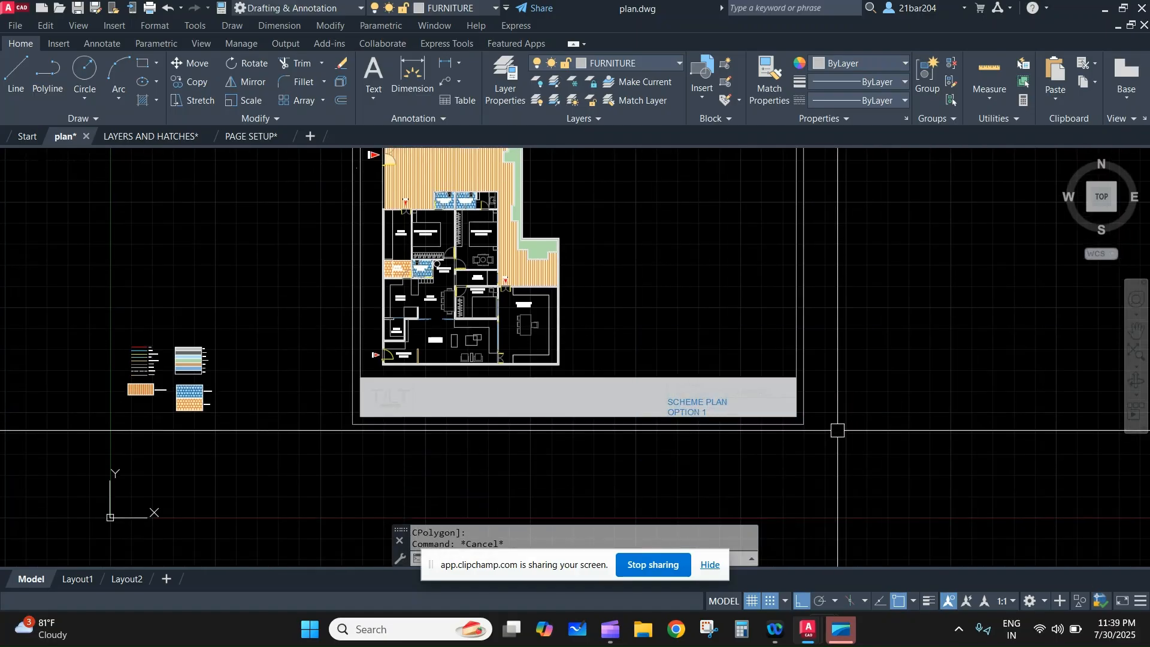
{"action": "left_click", "coordinate": [860, 522]}
{"action": "left_click", "coordinate": [662, 284]}
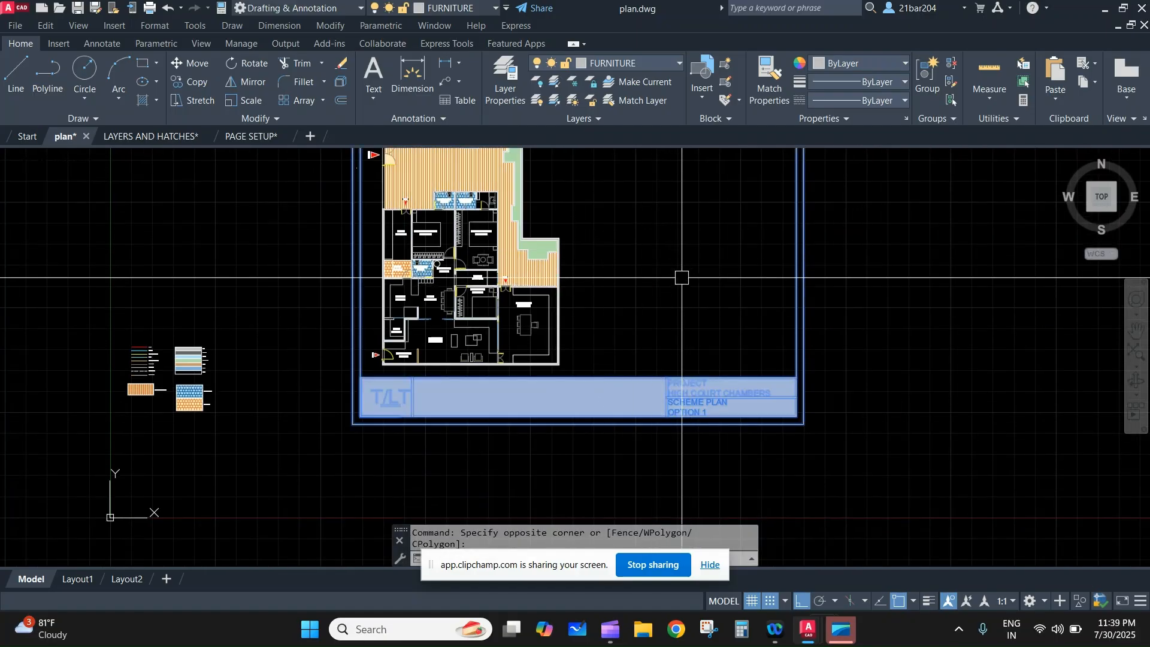
{"action": "key", "text": "Escape"}
{"action": "left_click", "coordinate": [886, 455]}
{"action": "left_click", "coordinate": [654, 281]}
{"action": "type", "text": "E"}
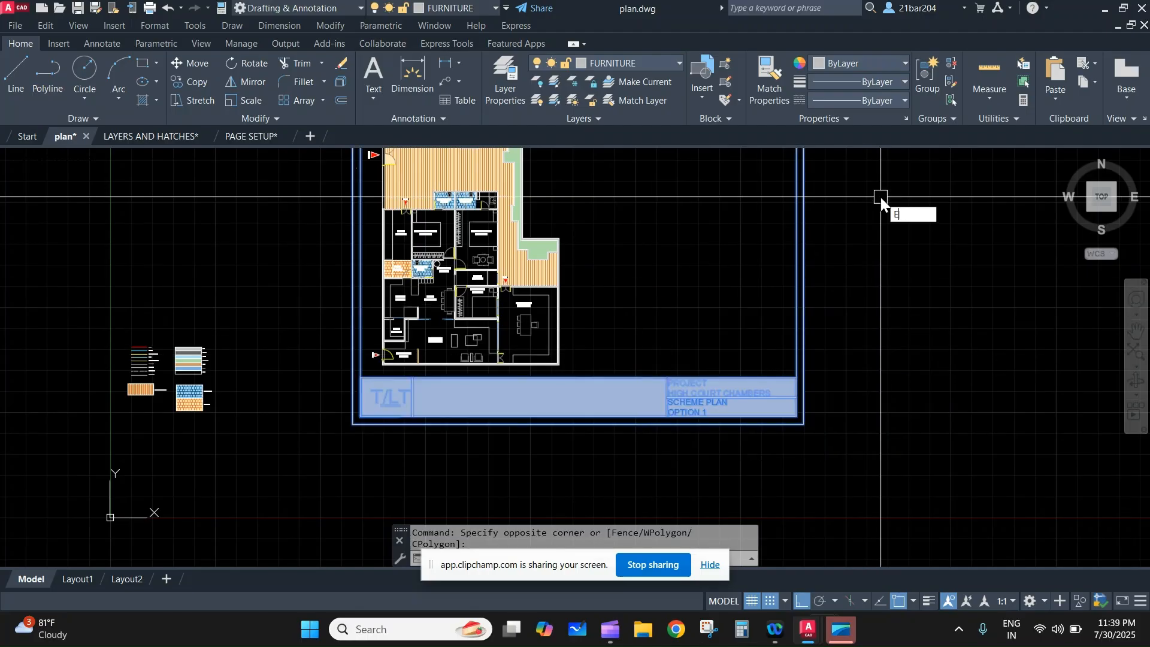
{"action": "type", "text": "X"}
{"action": "key", "text": "Down"}
{"action": "key", "text": "Return"}
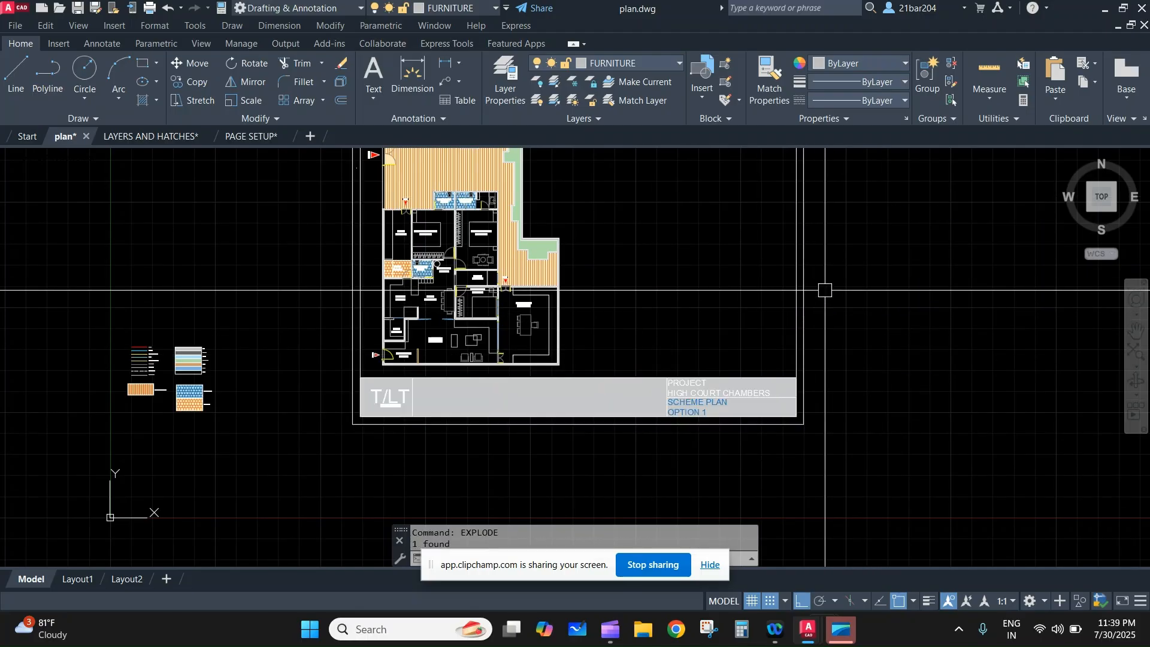
- Try to stretch the right edge of the sheet's inner border inward, and undo that edit
{"action": "left_click", "coordinate": [825, 290]}
{"action": "left_click", "coordinate": [787, 190]}
{"action": "left_click", "coordinate": [797, 265]}
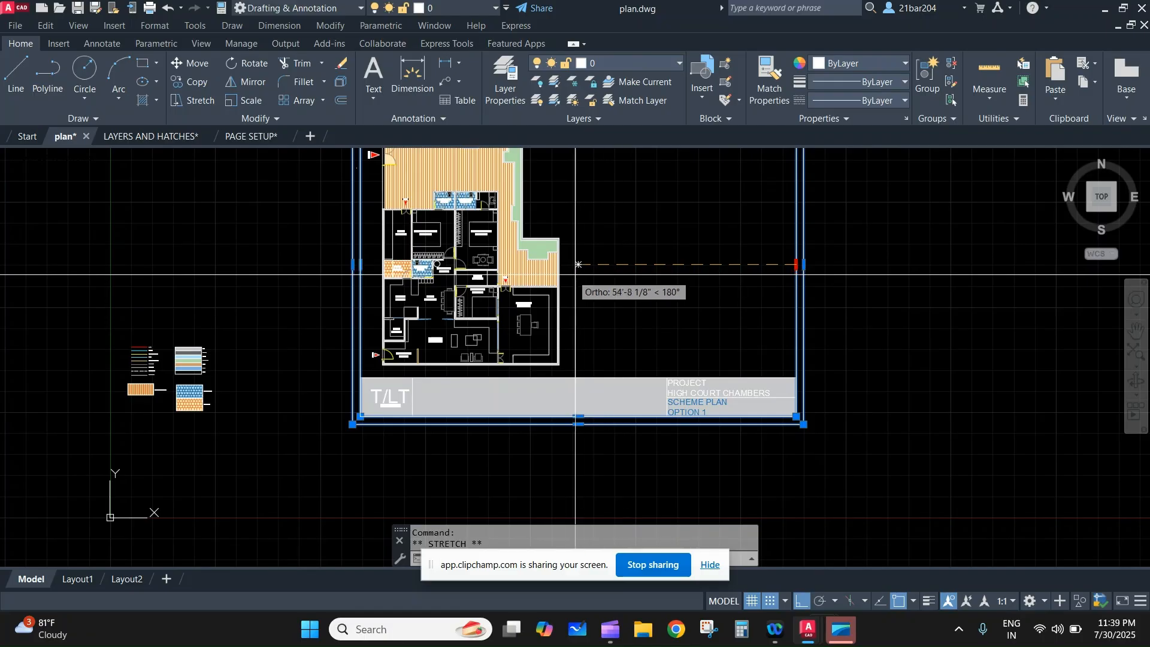
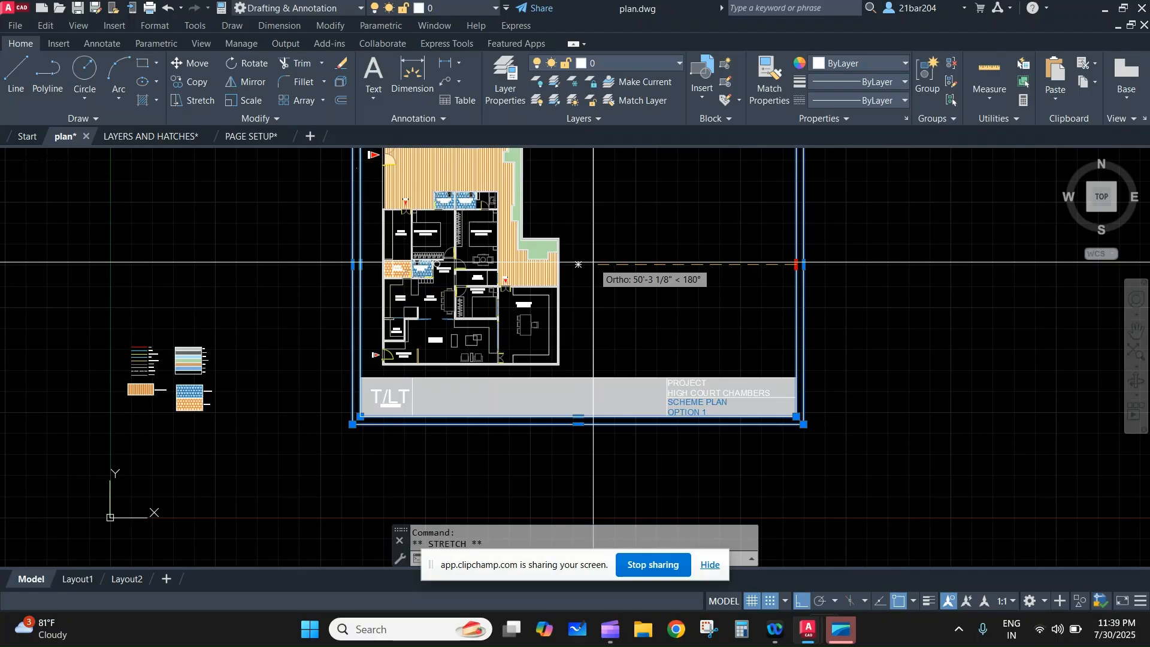
{"action": "key", "text": "Return"}
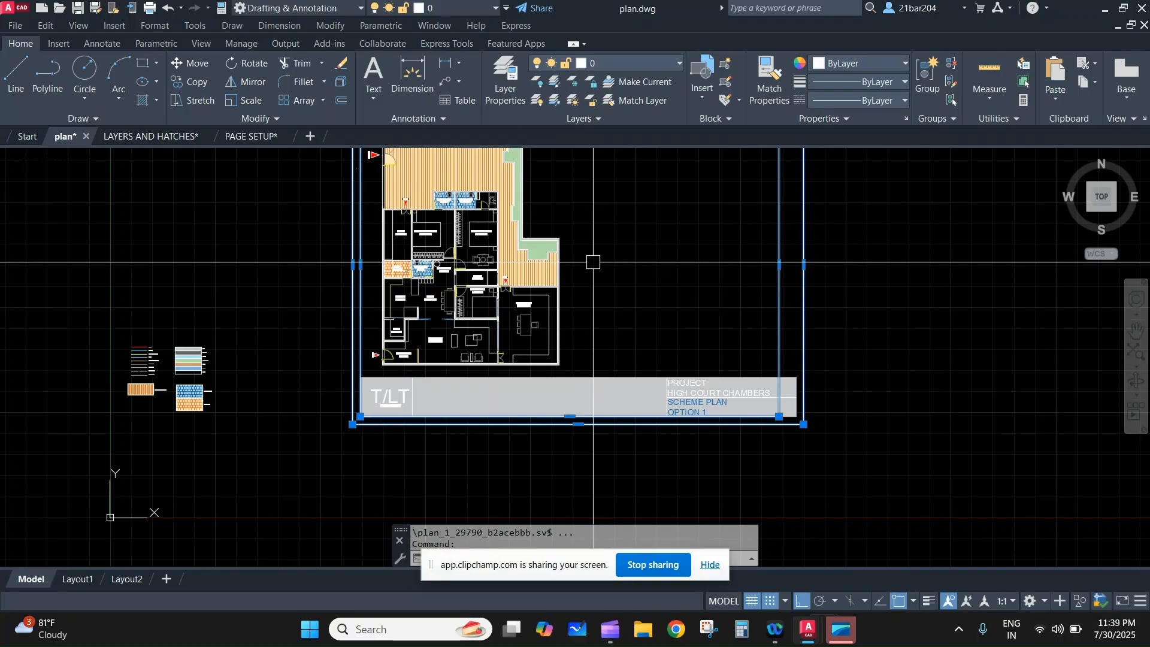
{"action": "key", "text": "ctrl+z"}
- Try to stretch the right edges of the sheet's inner and outer borders inward with the Stretch command
{"action": "left_click", "coordinate": [856, 279]}
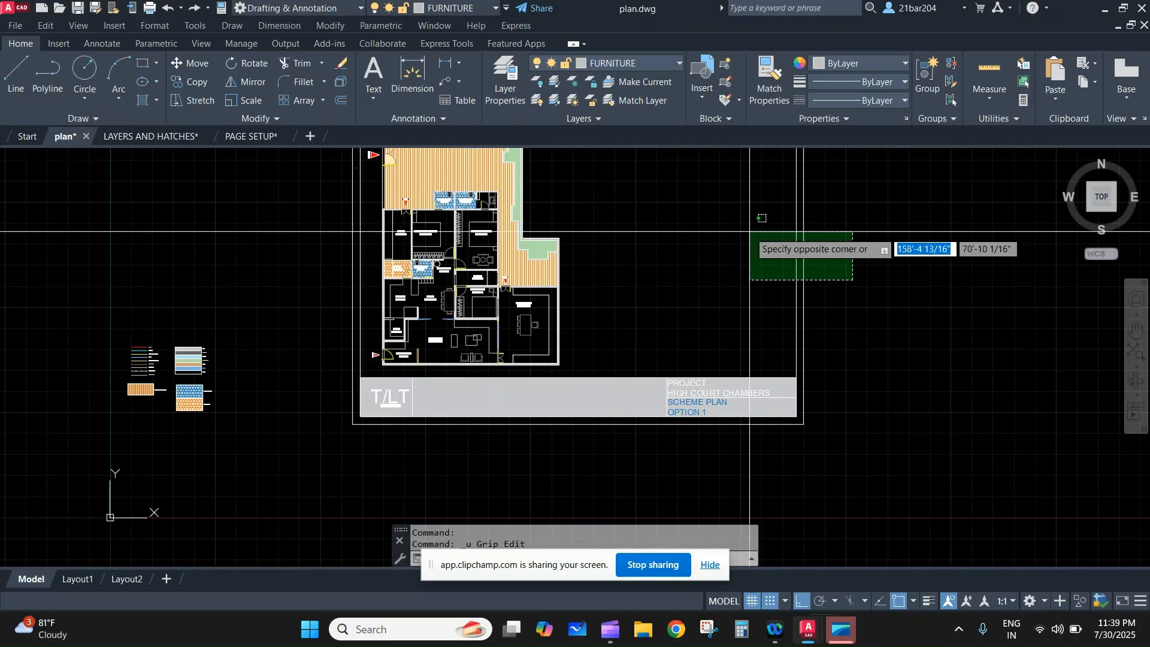
{"action": "left_click", "coordinate": [750, 234]}
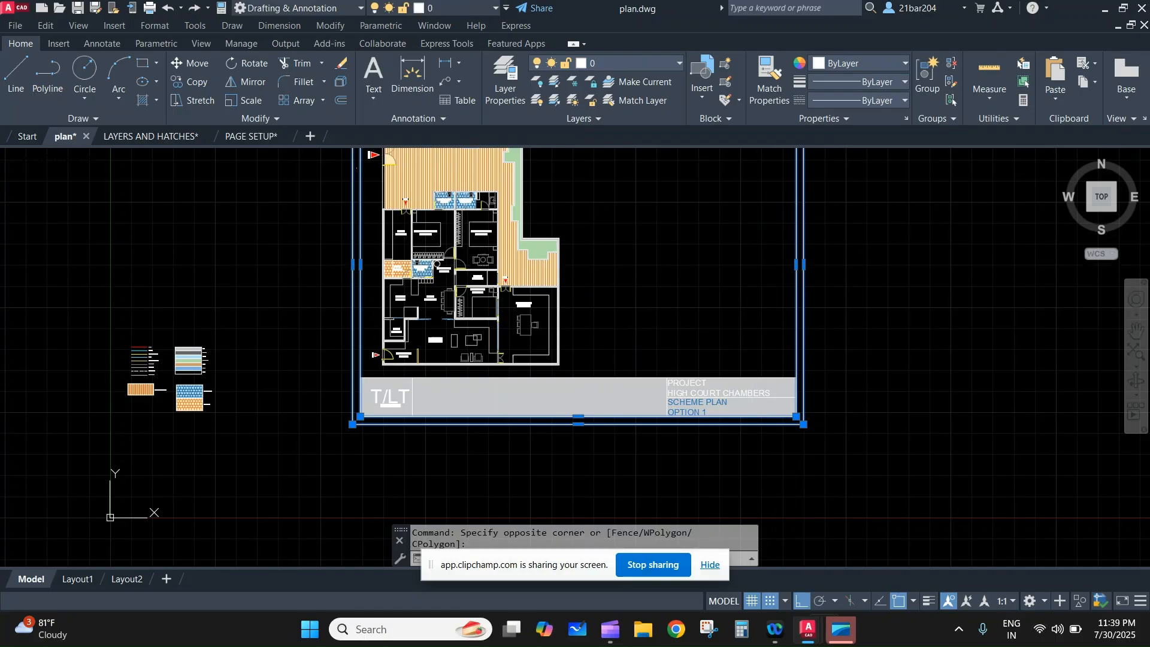
{"action": "type", "text": "s"}
{"action": "key", "text": "Return"}
{"action": "left_click", "coordinate": [578, 264]}
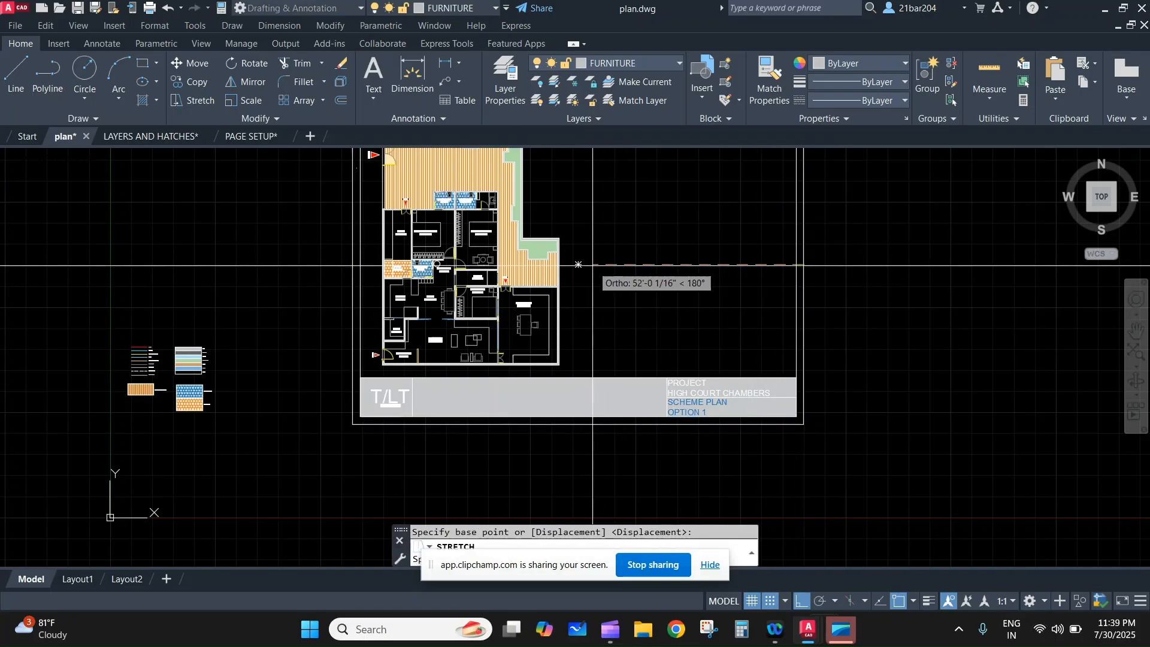
- Pull the right edges of the sheet's inner and outer borders inward to just beyond the plan's right wall
{"action": "left_click", "coordinate": [841, 280]}
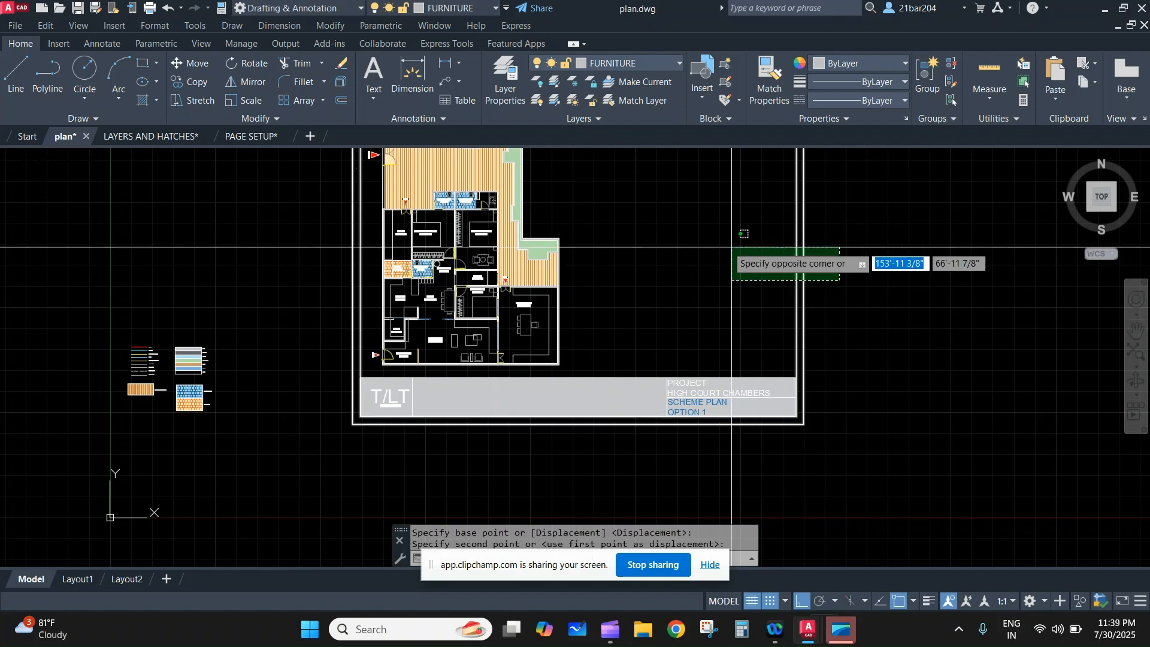
{"action": "left_click", "coordinate": [744, 234]}
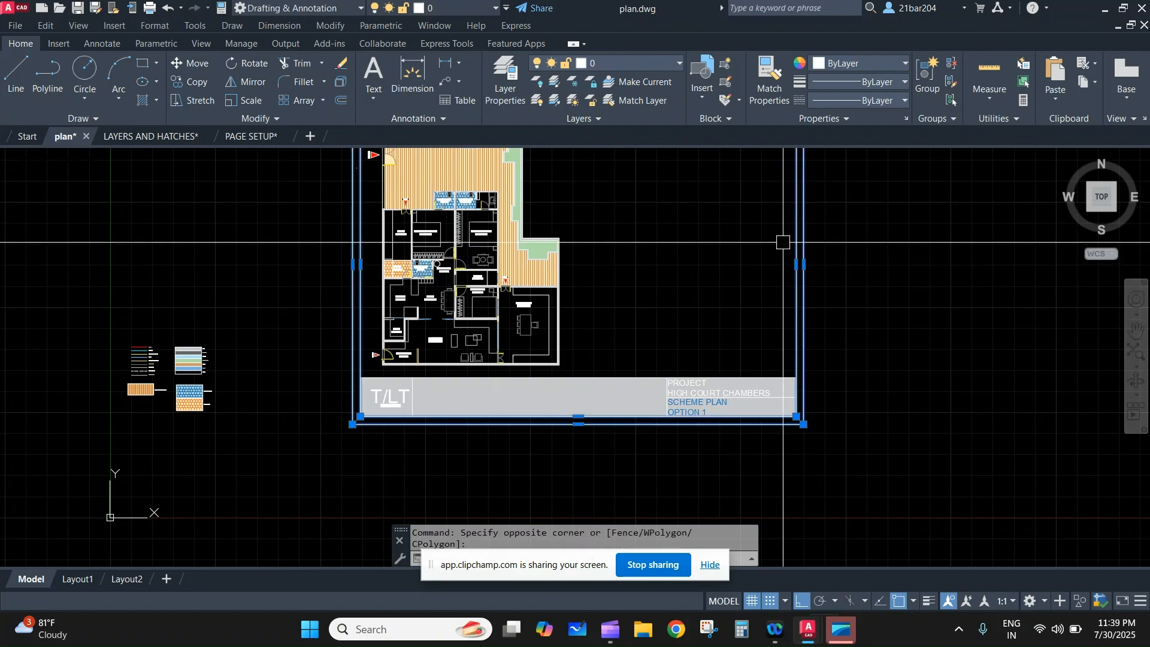
{"action": "left_click", "coordinate": [578, 264]}
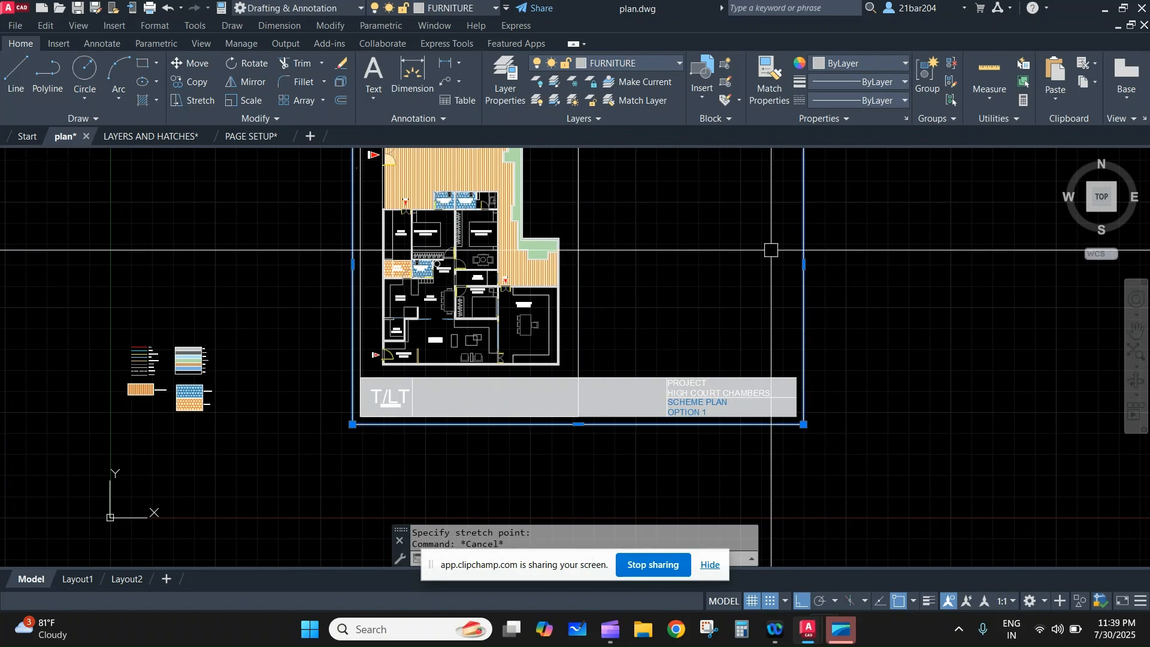
{"action": "left_click", "coordinate": [804, 264]}
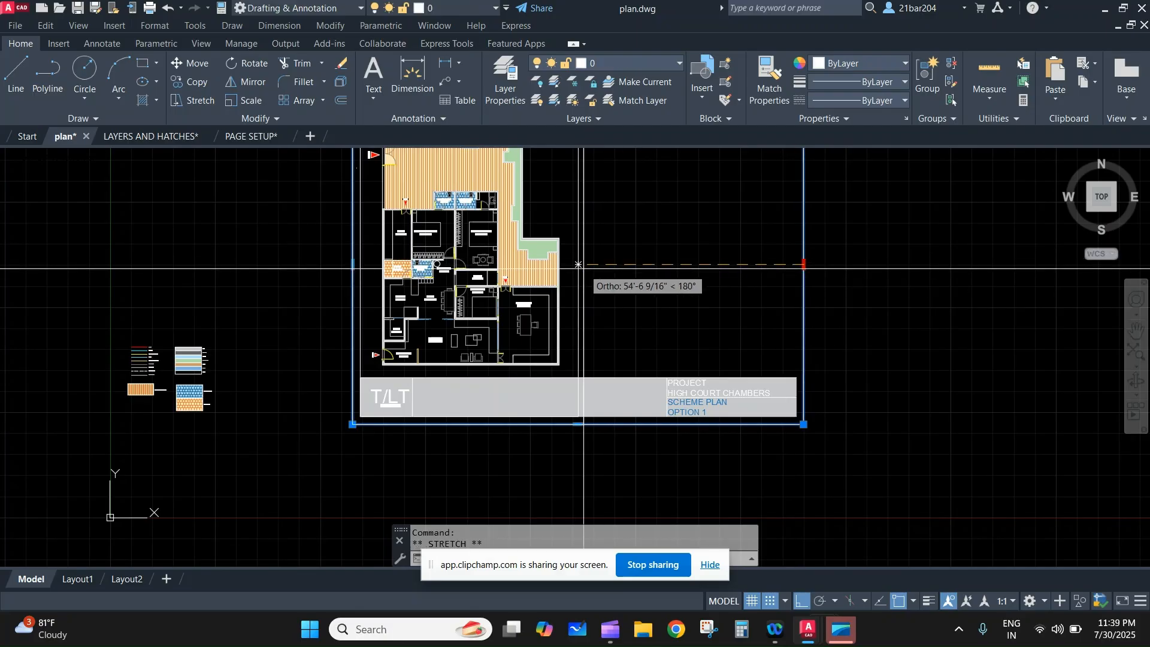
{"action": "scroll", "coordinate": [578, 265], "scroll_direction": "up", "scroll_amount": 4}
{"action": "scroll", "coordinate": [687, 298], "scroll_direction": "down", "scroll_amount": 4}
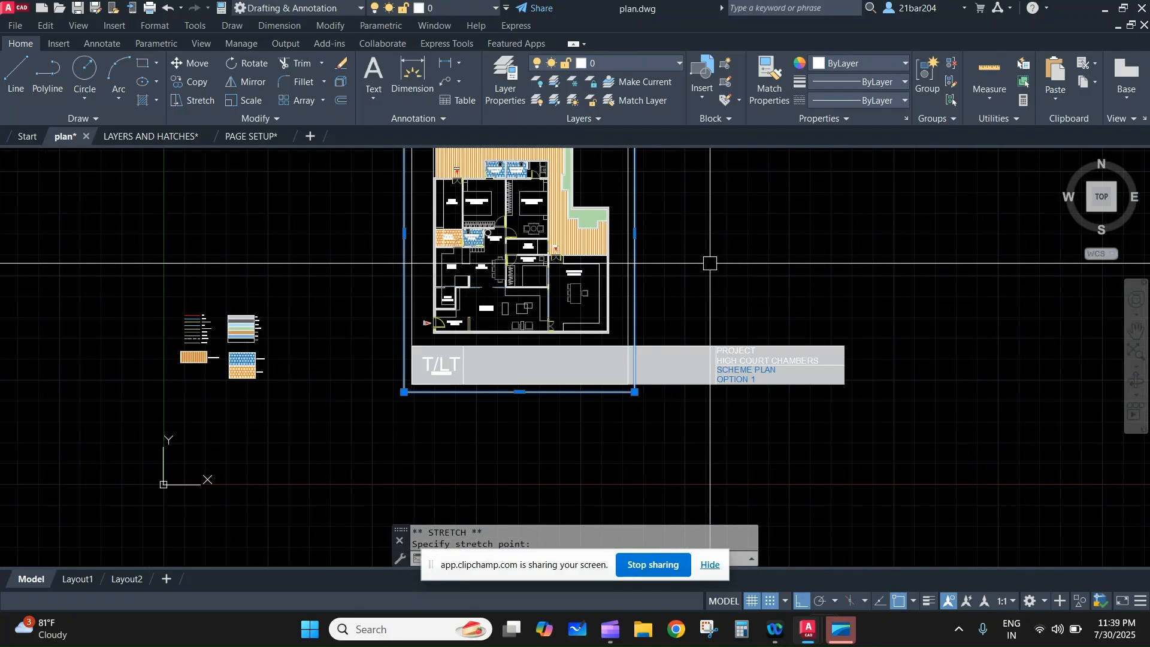
{"action": "scroll", "coordinate": [680, 382], "scroll_direction": "up", "scroll_amount": 2}
{"action": "key", "text": "Escape"}
- Shorten the title strip's grey solid hatch so it ends at the inner border's right edge
{"action": "left_click", "coordinate": [671, 360]}
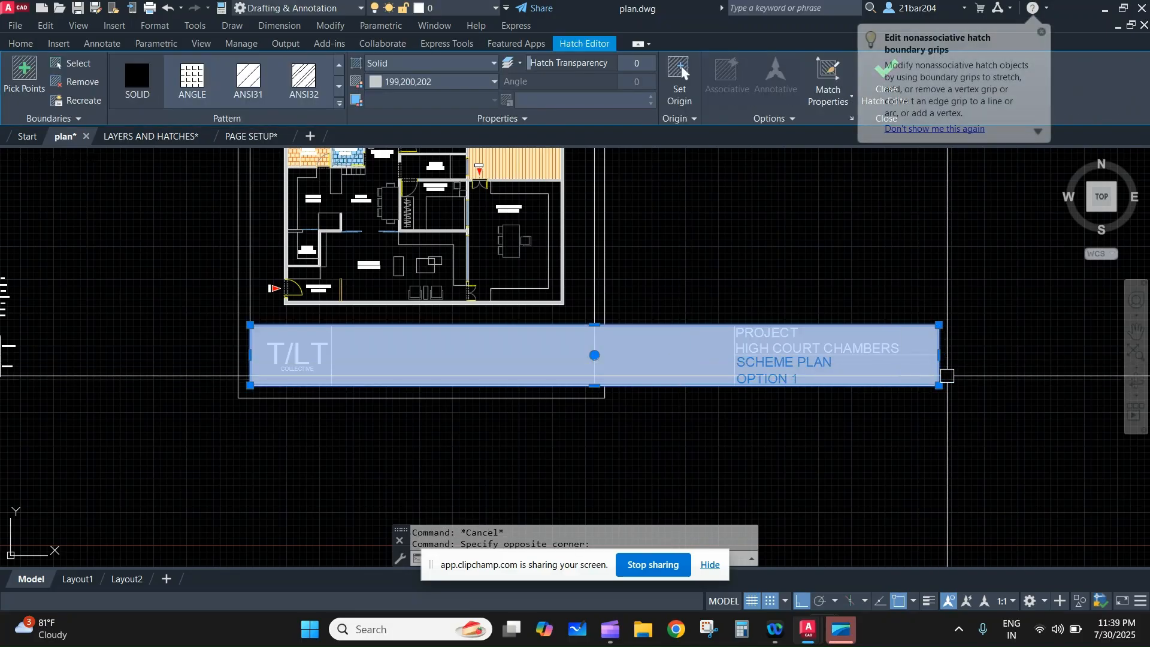
{"action": "left_click", "coordinate": [939, 355]}
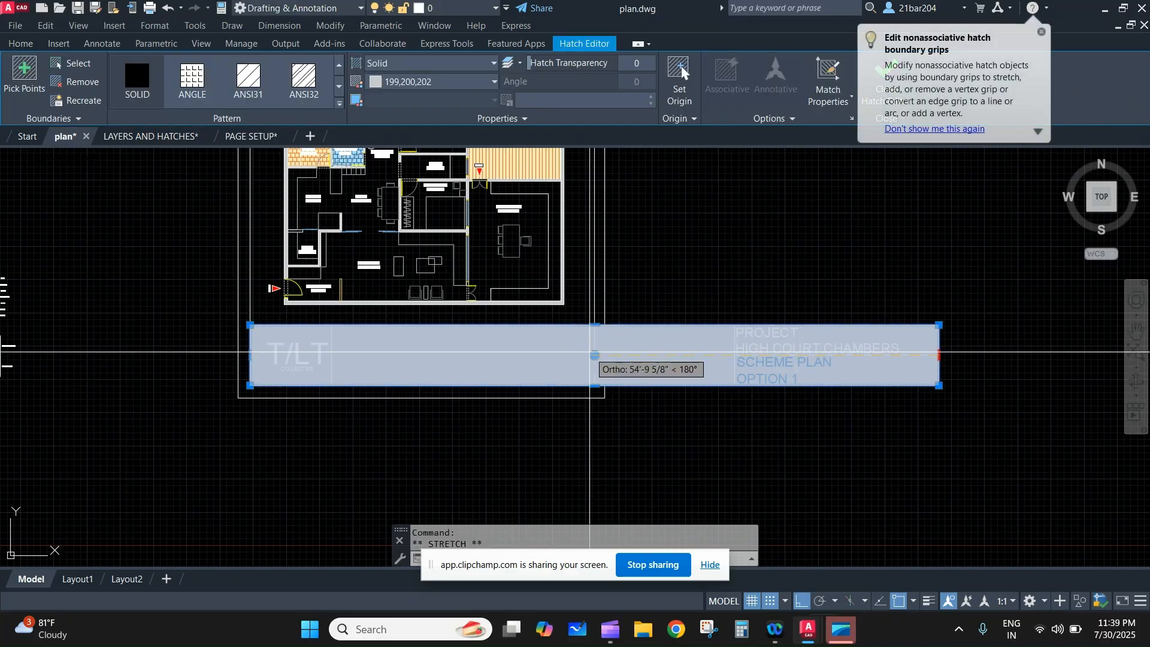
{"action": "key", "text": "Escape"}
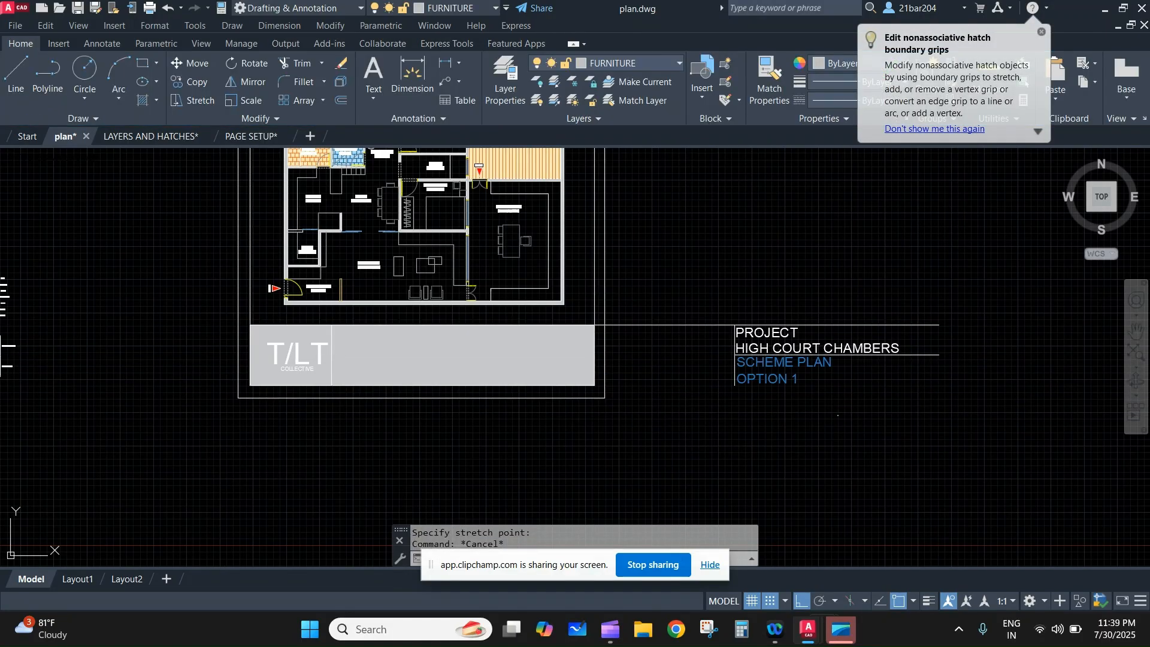
- Move the project and scheme plan texts with their divider lines left into the shortened title strip, aligned to its right edge
{"action": "left_click", "coordinate": [838, 415]}
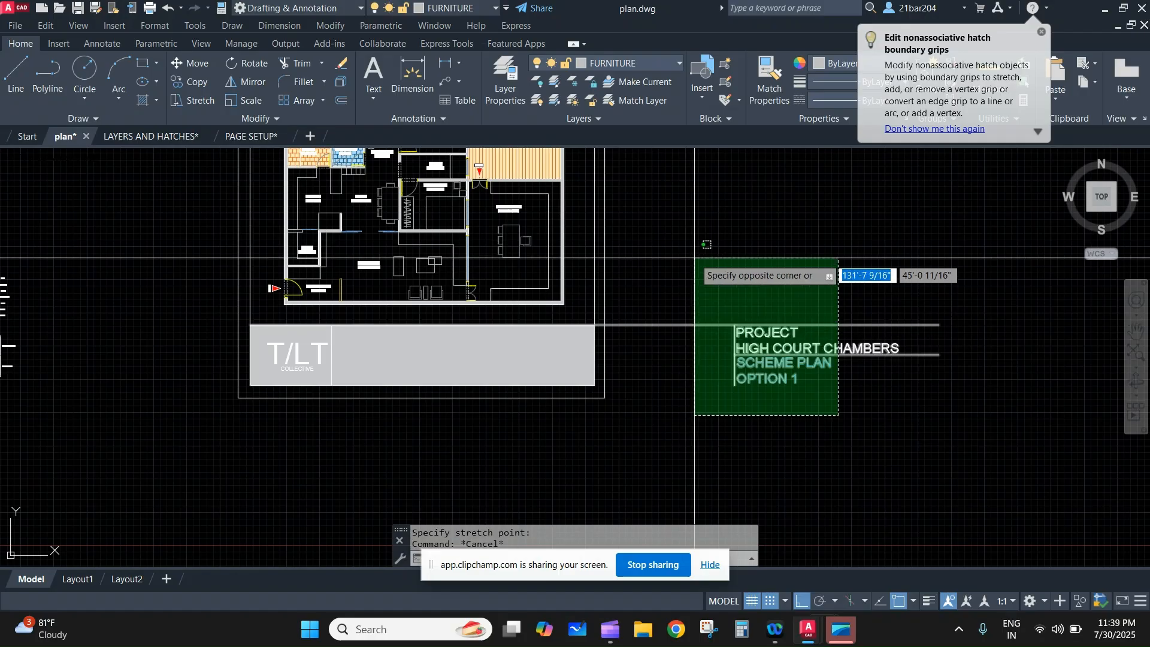
{"action": "left_click", "coordinate": [739, 368]}
{"action": "middle_click_drag", "start_coordinate": [818, 239], "coordinate": [805, 256]}
{"action": "type", "text": "m"}
{"action": "key", "text": "Return"}
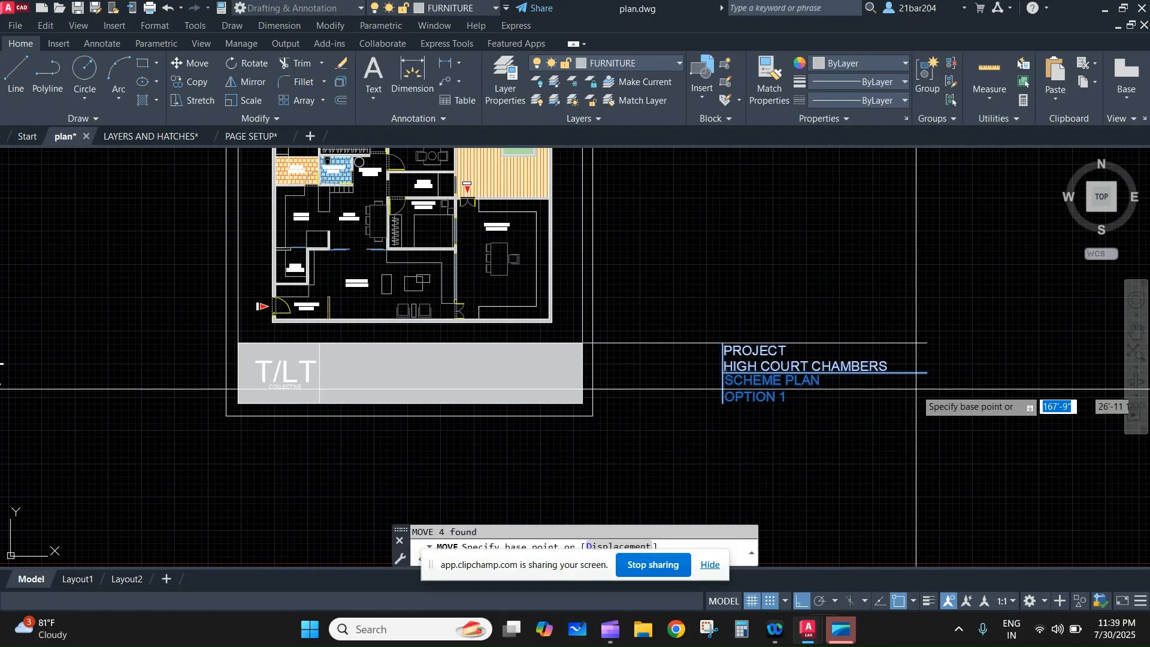
{"action": "left_click", "coordinate": [929, 374]}
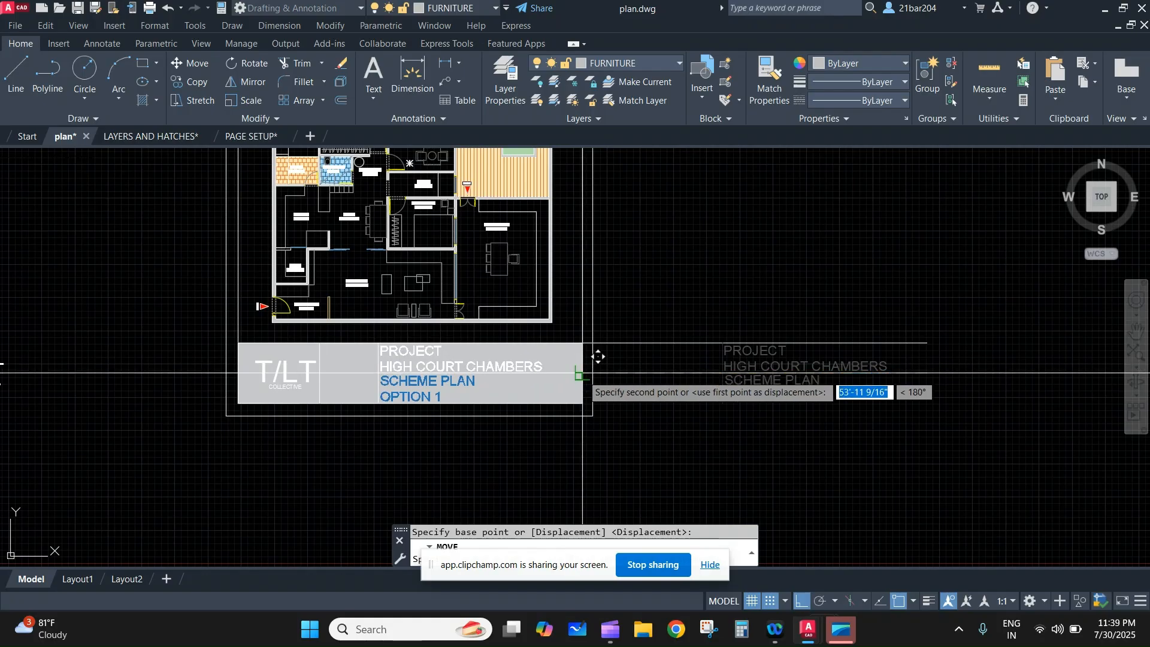
{"action": "key", "text": "Escape"}
- Move the project and scheme plan texts with their dividers further right within the title strip
{"action": "scroll", "coordinate": [367, 337], "scroll_direction": "up", "scroll_amount": 5}
{"action": "left_click", "coordinate": [372, 277]}
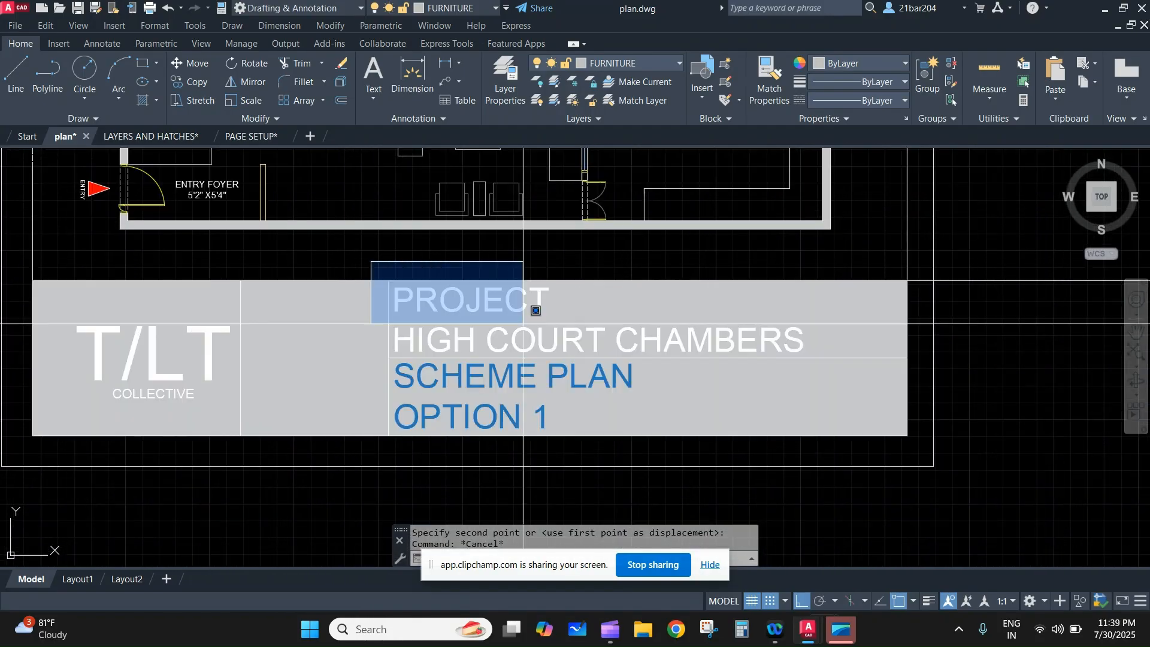
{"action": "left_click", "coordinate": [922, 446]}
{"action": "middle_click_drag", "start_coordinate": [922, 446], "coordinate": [637, 367]}
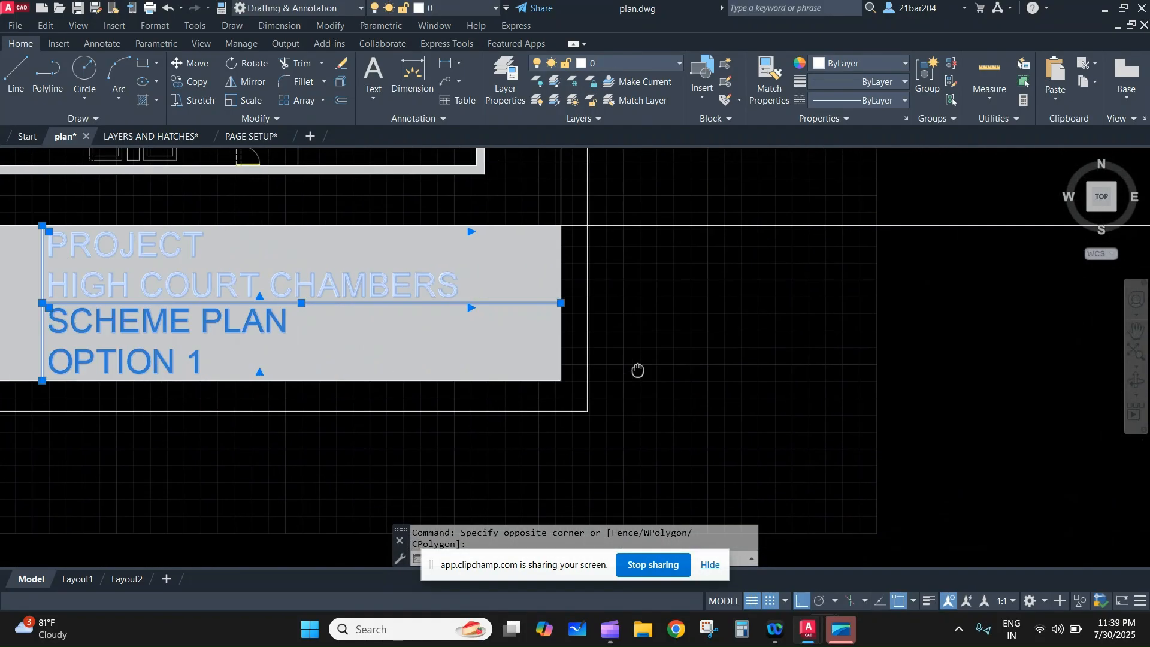
{"action": "type", "text": "m"}
{"action": "key", "text": "Return"}
{"action": "left_click", "coordinate": [650, 309]}
{"action": "left_click", "coordinate": [758, 329]}
{"action": "key", "text": "Escape"}
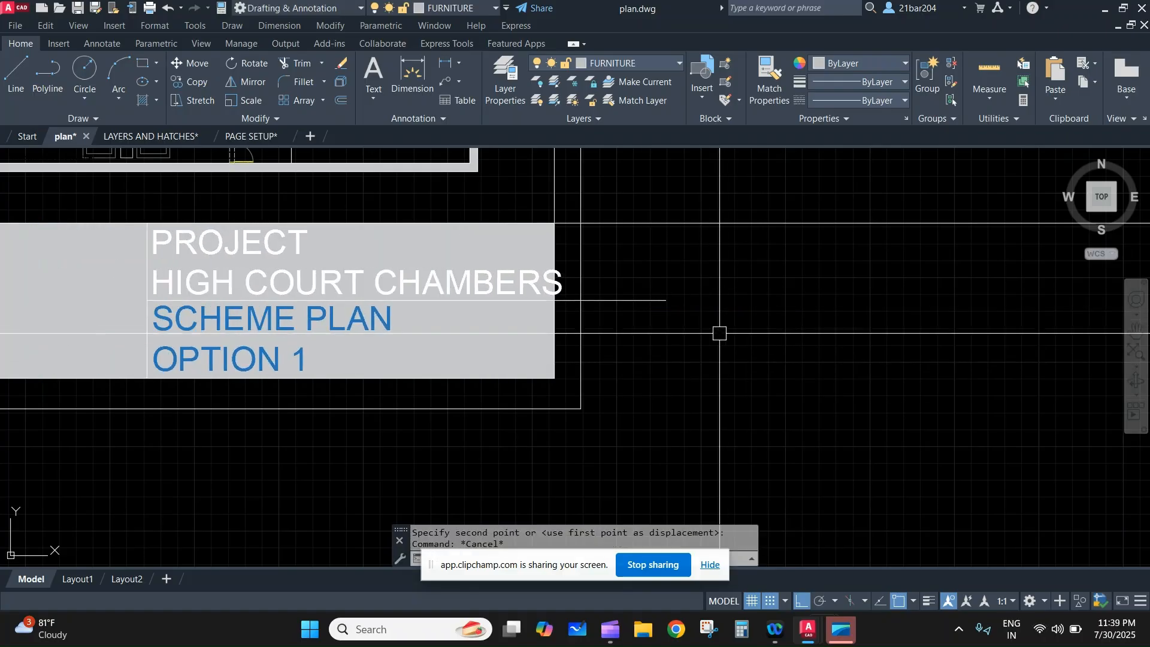
- Trim the title strip's horizontal lines that overhang beyond the inner border's right edge
{"action": "middle_click_drag", "start_coordinate": [692, 325], "coordinate": [673, 368]}
{"action": "type", "text": "tr"}
{"action": "key", "text": "Return"}
{"action": "left_click_drag", "start_coordinate": [601, 189], "coordinate": [612, 315]}
{"action": "scroll", "coordinate": [563, 243], "scroll_direction": "up", "scroll_amount": 4}
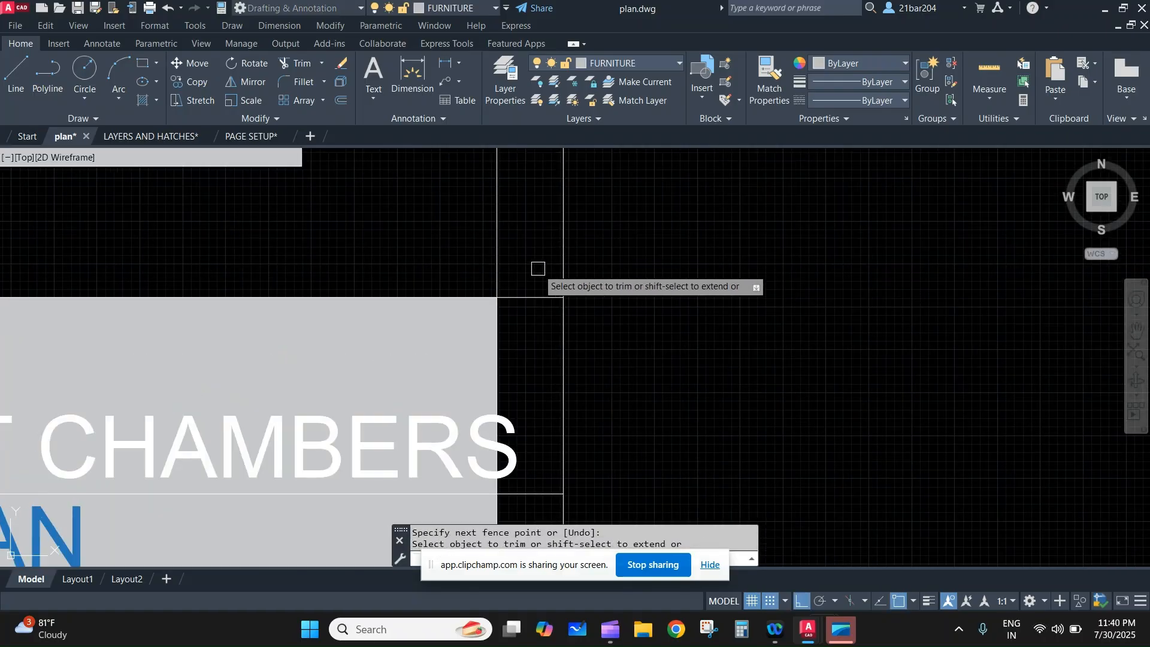
{"action": "left_click_drag", "start_coordinate": [537, 267], "coordinate": [537, 473]}
{"action": "middle_click_drag", "start_coordinate": [537, 479], "coordinate": [555, 333]}
{"action": "left_click_drag", "start_coordinate": [537, 473], "coordinate": [555, 377]}
{"action": "scroll", "coordinate": [762, 248], "scroll_direction": "down", "scroll_amount": 6}
{"action": "middle_click_drag", "start_coordinate": [762, 248], "coordinate": [619, 419]}
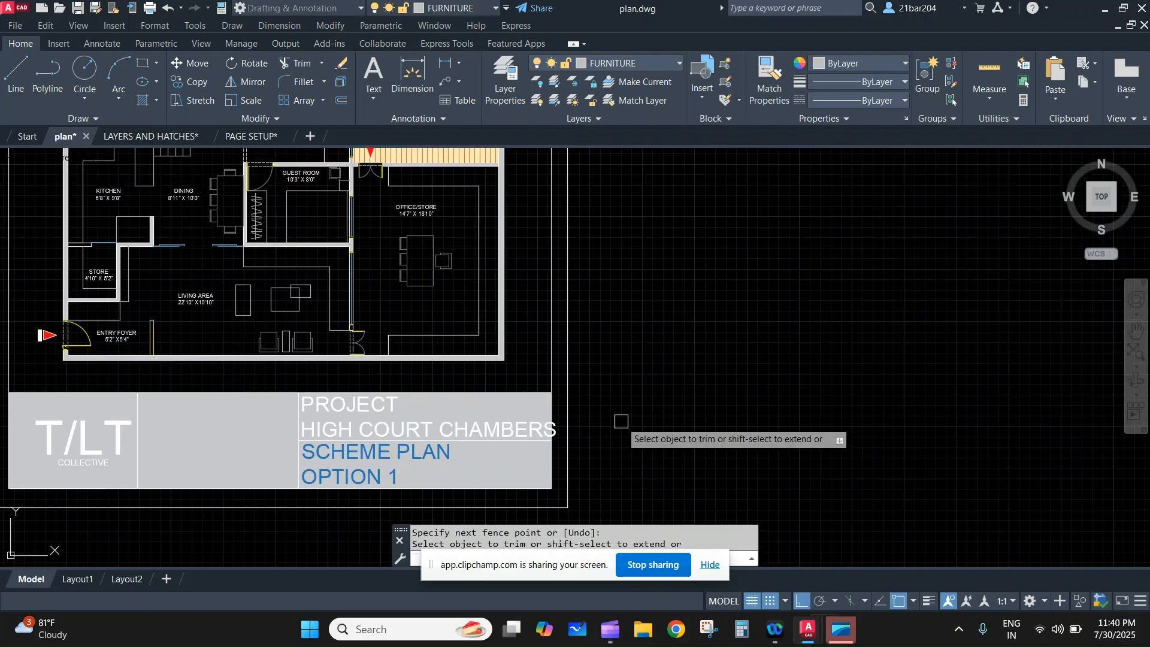
{"action": "scroll", "coordinate": [359, 429], "scroll_direction": "up", "scroll_amount": 3}
{"action": "key", "text": "Escape"}
{"action": "left_click", "coordinate": [366, 431]}
{"action": "key", "text": "Escape"}
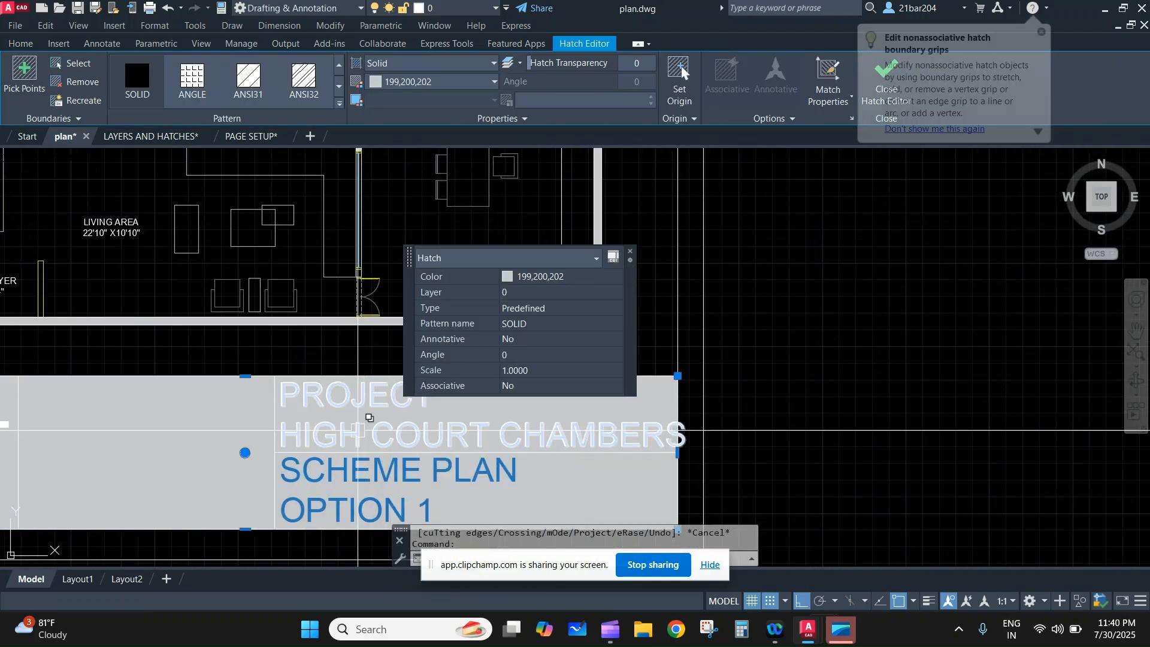
{"action": "key", "text": "Escape"}
{"action": "left_click", "coordinate": [359, 430]}
{"action": "left_click", "coordinate": [413, 504]}
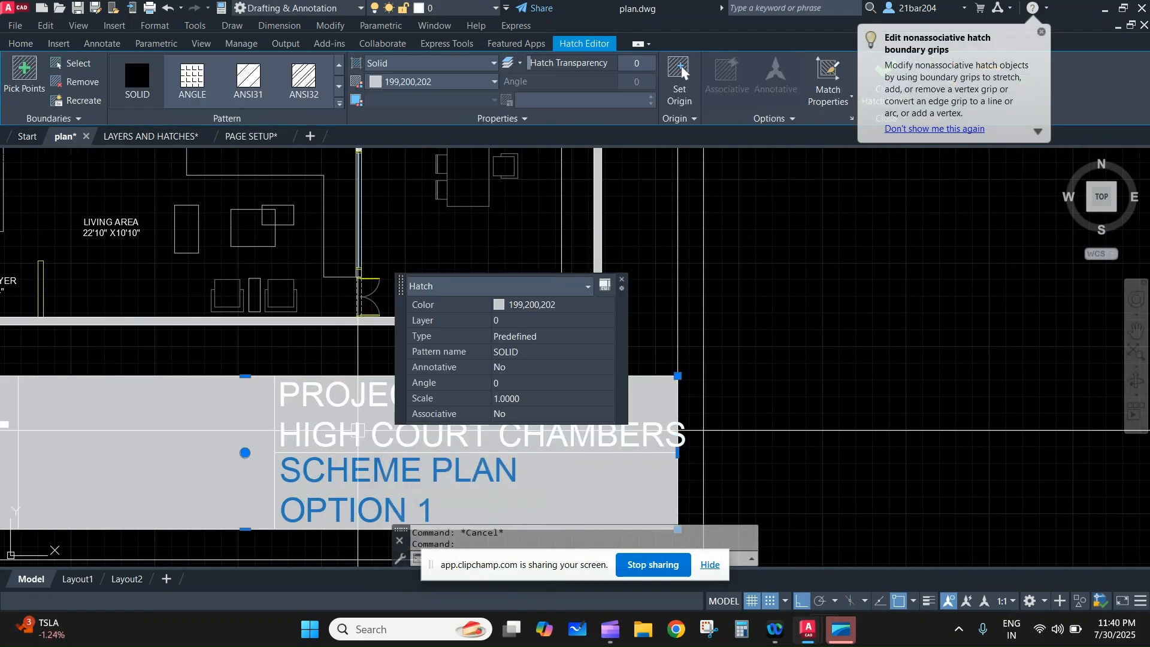
{"action": "left_click", "coordinate": [370, 416]}
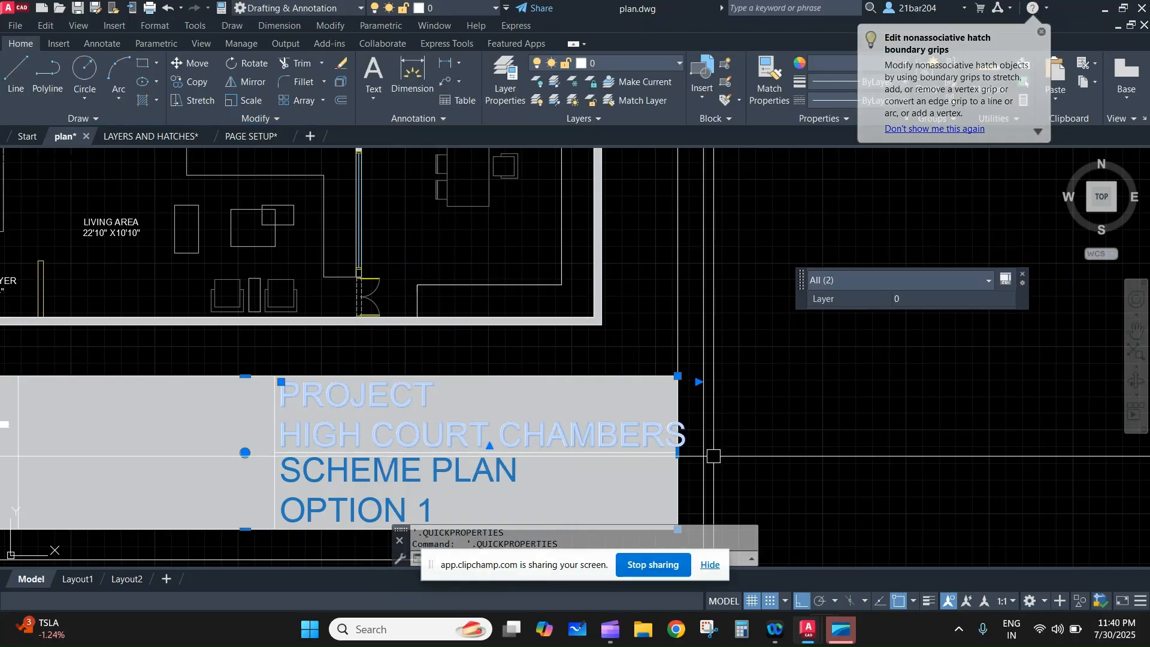
{"action": "middle_click_drag", "start_coordinate": [755, 407], "coordinate": [819, 286]}
{"action": "key", "text": "Escape"}
{"action": "key", "text": "Escape"}
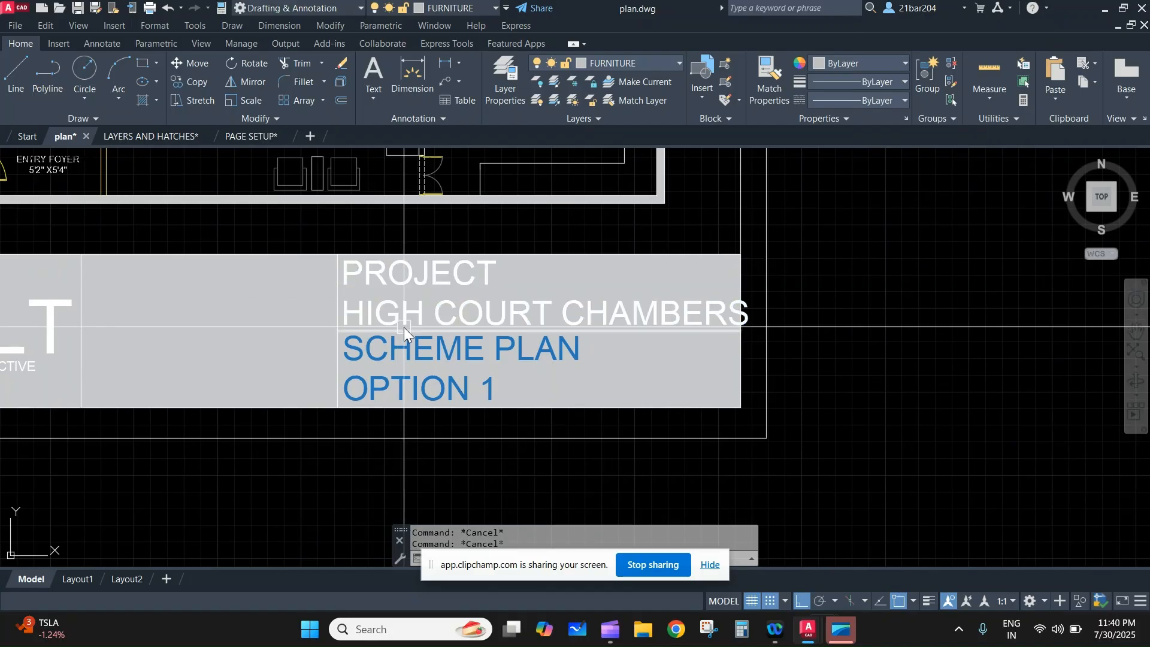
- Erase the PROJECT HIGH COURT CHAMBERS text from the title strip
{"action": "left_click", "coordinate": [405, 329]}
{"action": "key", "text": "Delete"}
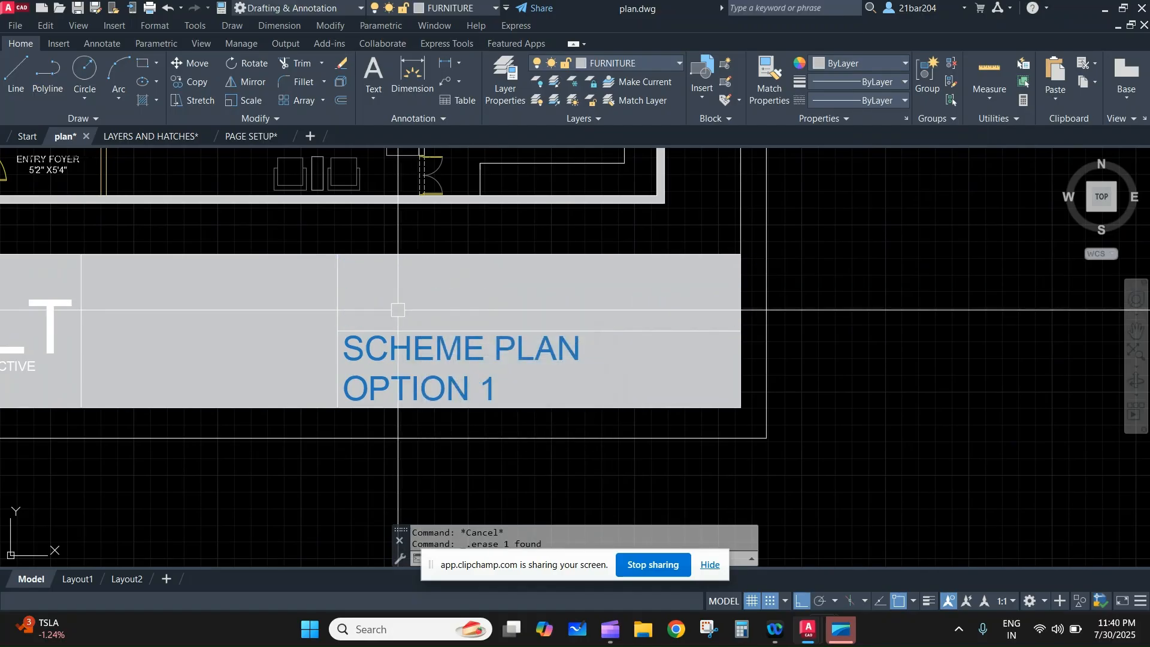
{"action": "scroll", "coordinate": [398, 311], "scroll_direction": "down", "scroll_amount": 5}
{"action": "scroll", "coordinate": [363, 298], "scroll_direction": "up", "scroll_amount": 6}
{"action": "scroll", "coordinate": [402, 268], "scroll_direction": "down", "scroll_amount": 6}
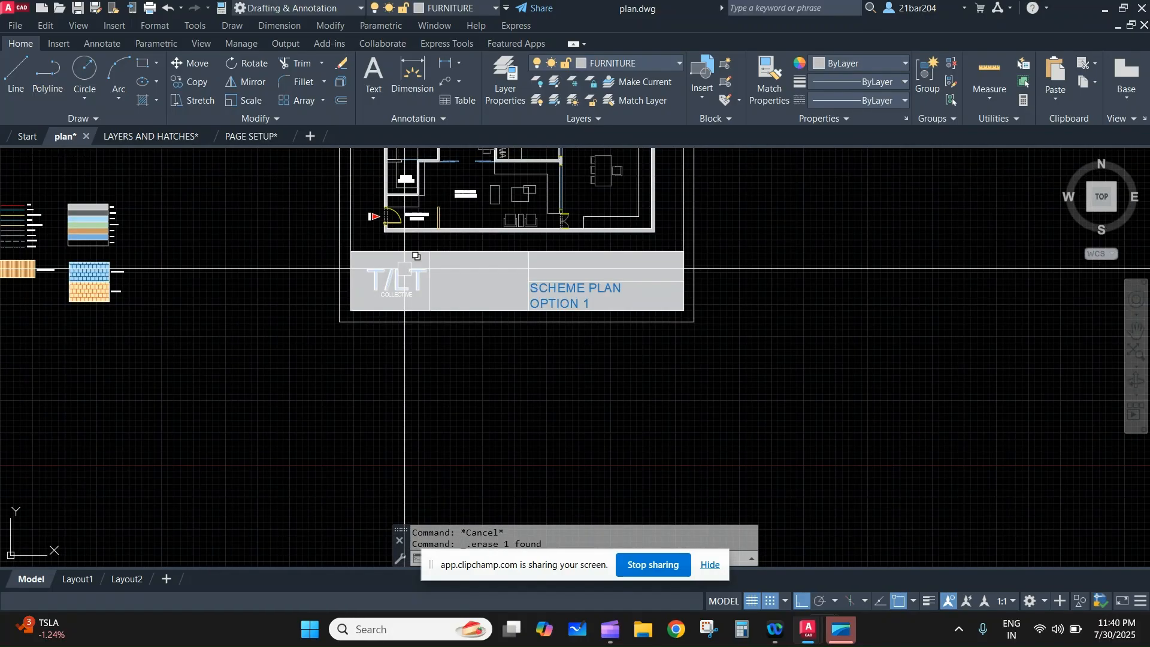
- Copy the OFFICE/STORE room label and paste it into the title strip's empty cell above SCHEME PLAN
{"action": "mouse_move", "coordinate": [467, 162]}
{"action": "middle_mouse_down"}
{"action": "mouse_move", "coordinate": [449, 374]}
{"action": "mouse_move", "coordinate": [451, 262]}
{"action": "middle_mouse_up"}
{"action": "scroll", "coordinate": [642, 282], "scroll_direction": "up", "scroll_amount": 2}
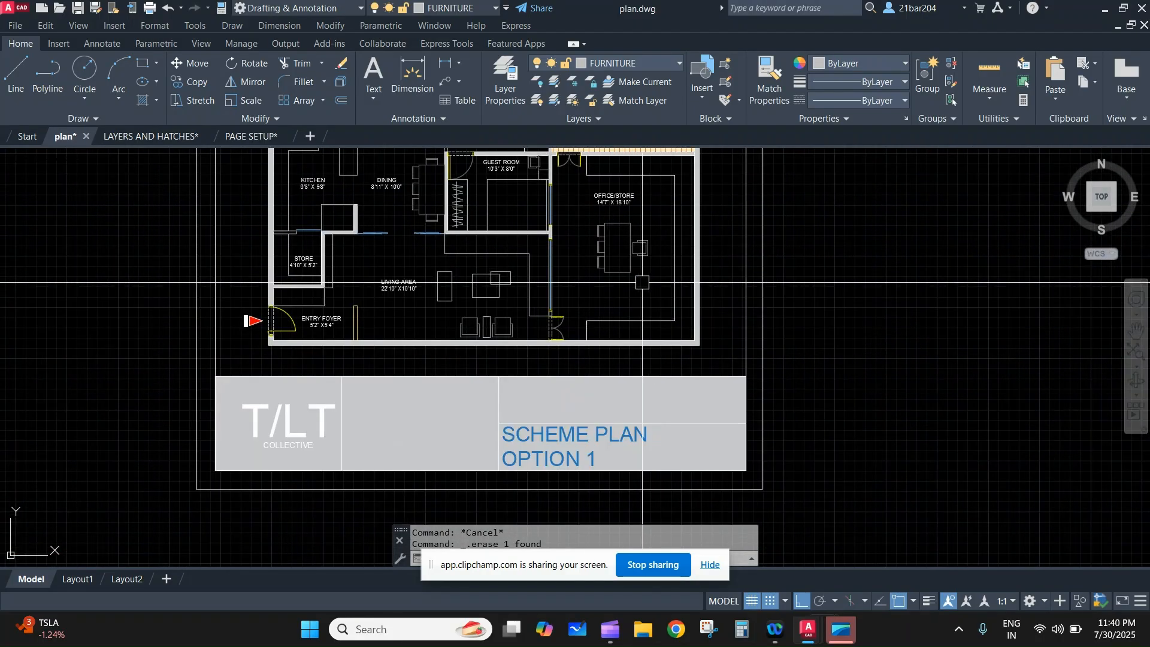
{"action": "key", "text": "ctrl+c"}
{"action": "key", "text": "ctrl+v"}
{"action": "scroll", "coordinate": [535, 417], "scroll_direction": "up", "scroll_amount": 6}
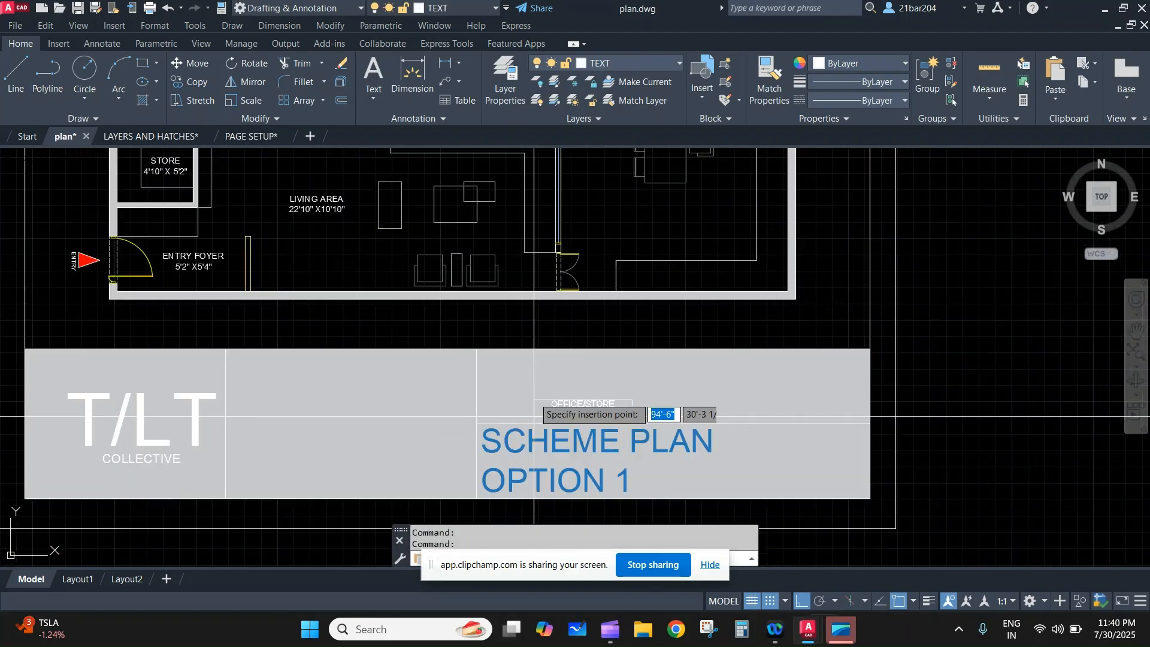
{"action": "left_click", "coordinate": [400, 359]}
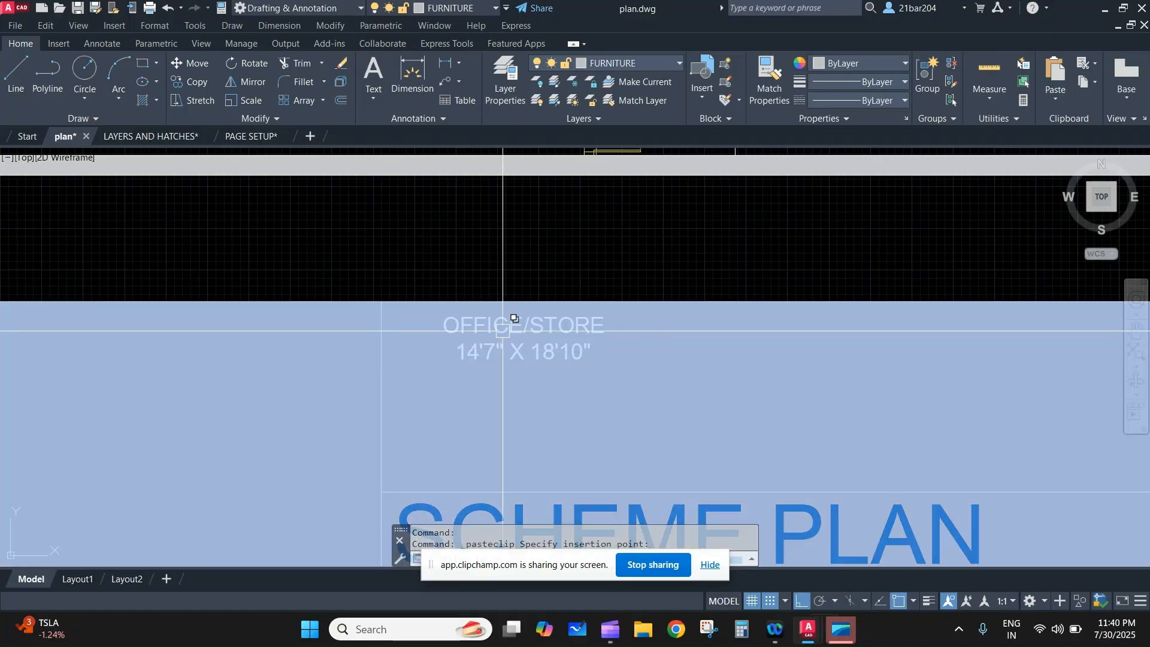
- Replace the pasted label's text with a project title made of PROJECT, the client's surname and RESIDENCE
{"action": "double_click", "coordinate": [505, 331]}
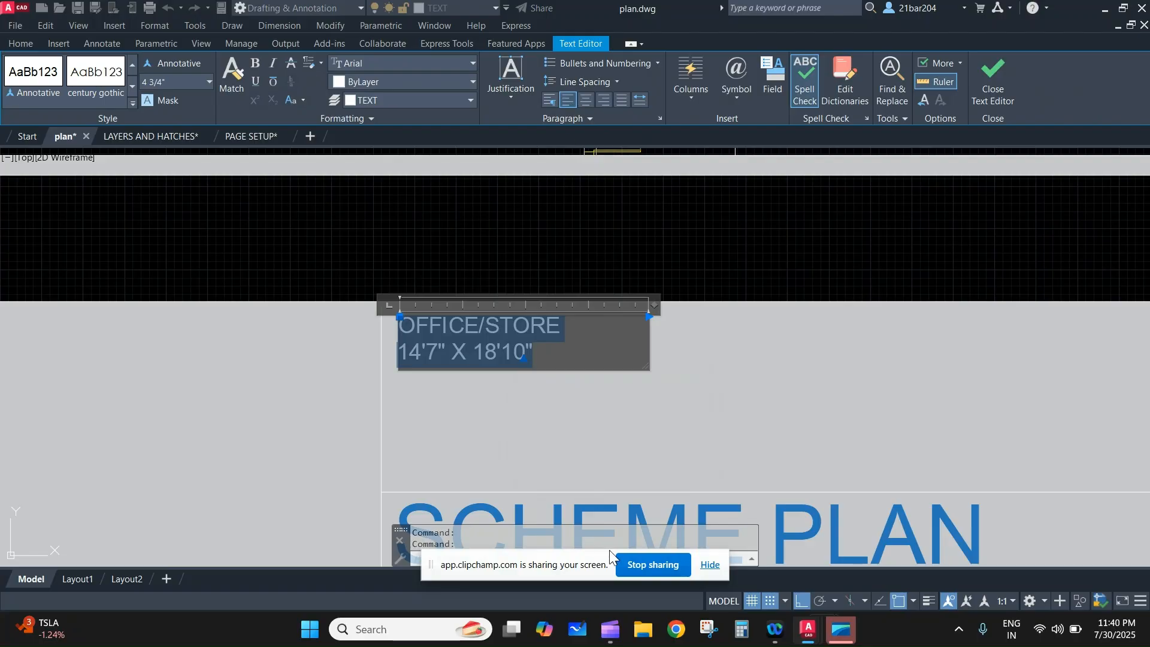
{"action": "key", "text": "ctrl+a"}
{"action": "key", "text": "Delete"}
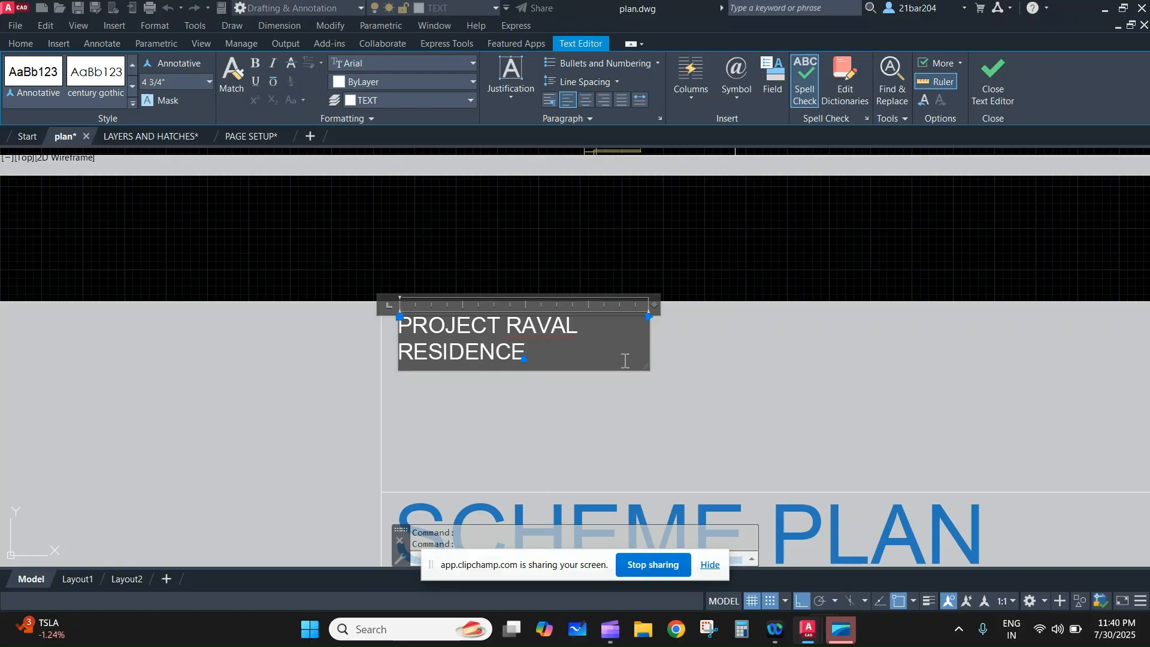
{"action": "left_click", "coordinate": [407, 235]}
- Scale the new project title up from its upper-left corner until it fills the cell above SCHEME PLAN
{"action": "double_click", "coordinate": [444, 333]}
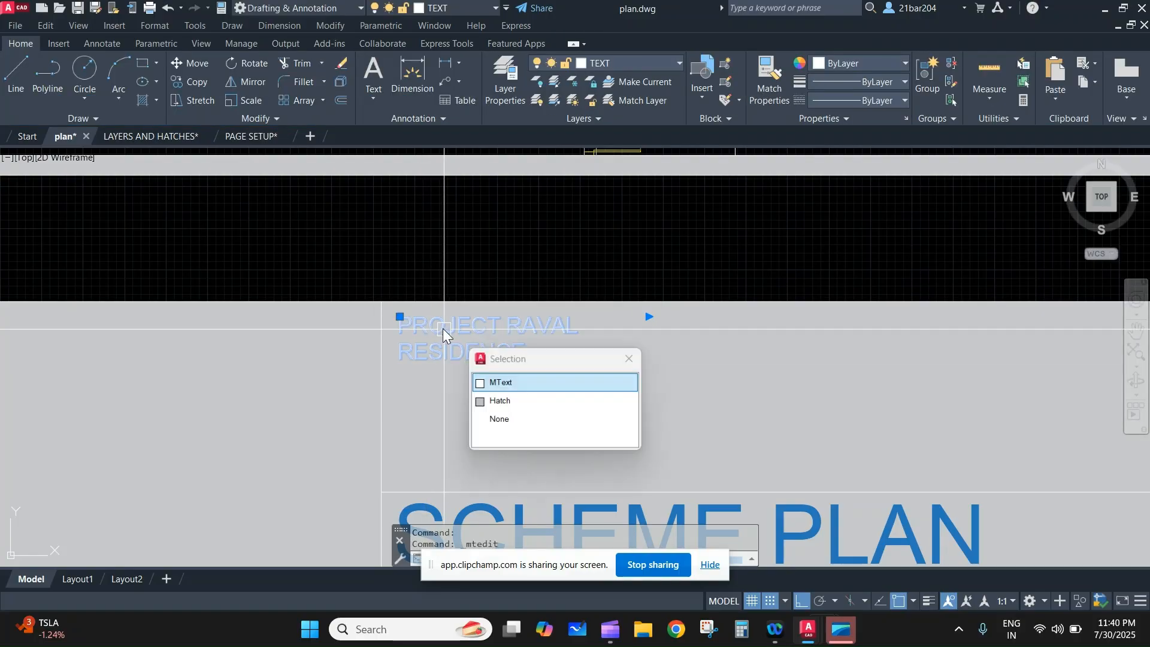
{"action": "type", "text": "sc"}
{"action": "key", "text": "Return"}
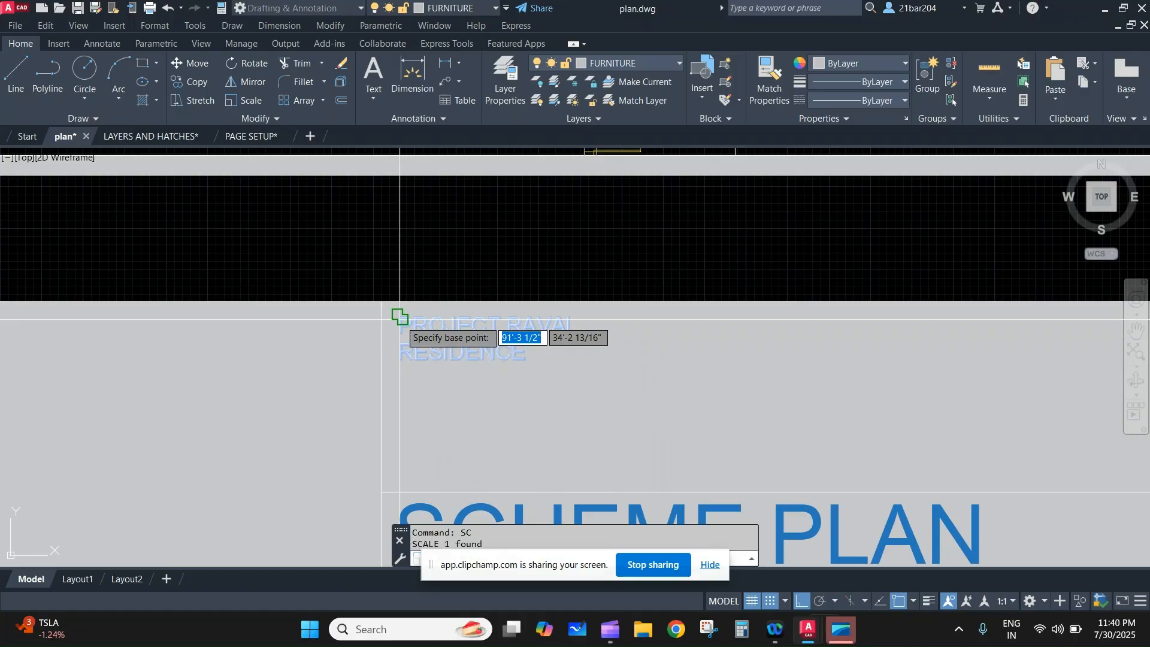
{"action": "left_click", "coordinate": [398, 318]}
{"action": "scroll", "coordinate": [665, 374], "scroll_direction": "down", "scroll_amount": 4}
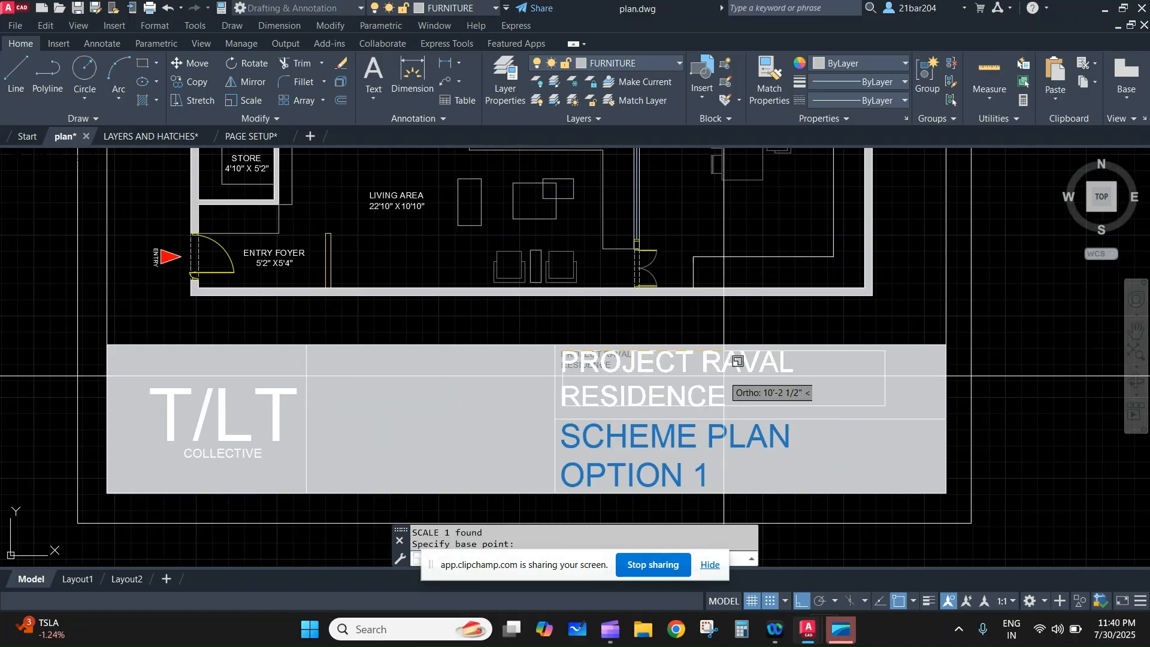
{"action": "scroll", "coordinate": [736, 378], "scroll_direction": "down", "scroll_amount": 3}
{"action": "scroll", "coordinate": [775, 368], "scroll_direction": "up", "scroll_amount": 3}
{"action": "scroll", "coordinate": [778, 370], "scroll_direction": "down", "scroll_amount": 5}
{"action": "key", "text": "Escape"}
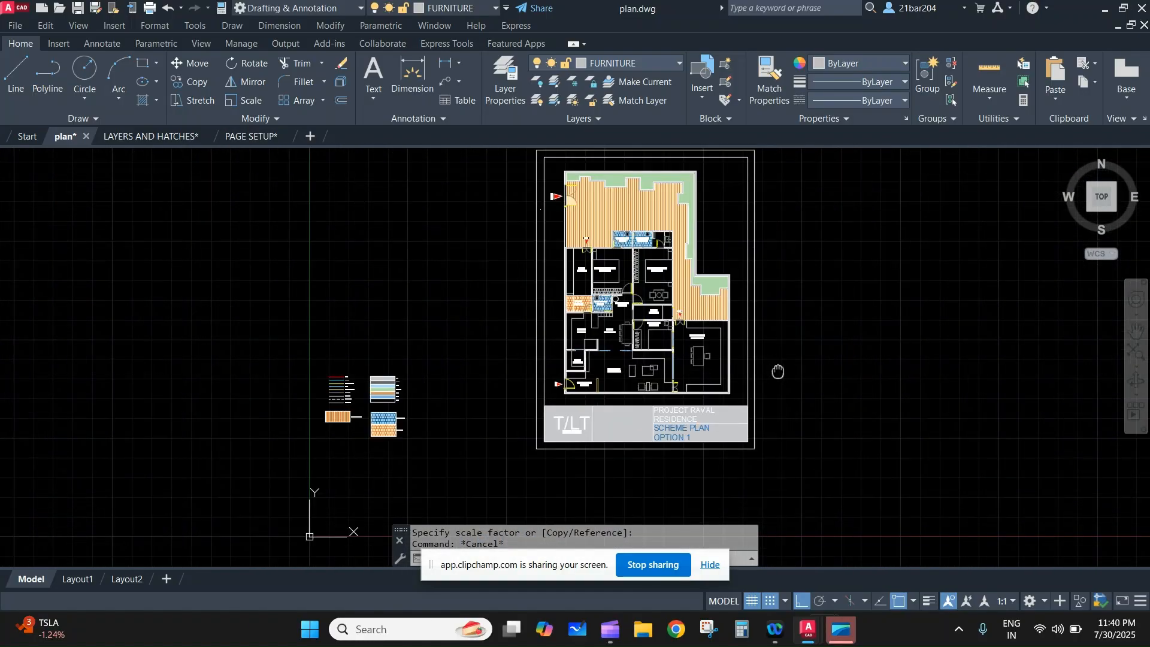
{"action": "middle_click_drag", "start_coordinate": [779, 370], "coordinate": [634, 372]}
{"action": "scroll", "coordinate": [639, 383], "scroll_direction": "up", "scroll_amount": 2}
{"action": "scroll", "coordinate": [641, 275], "scroll_direction": "down", "scroll_amount": 2}
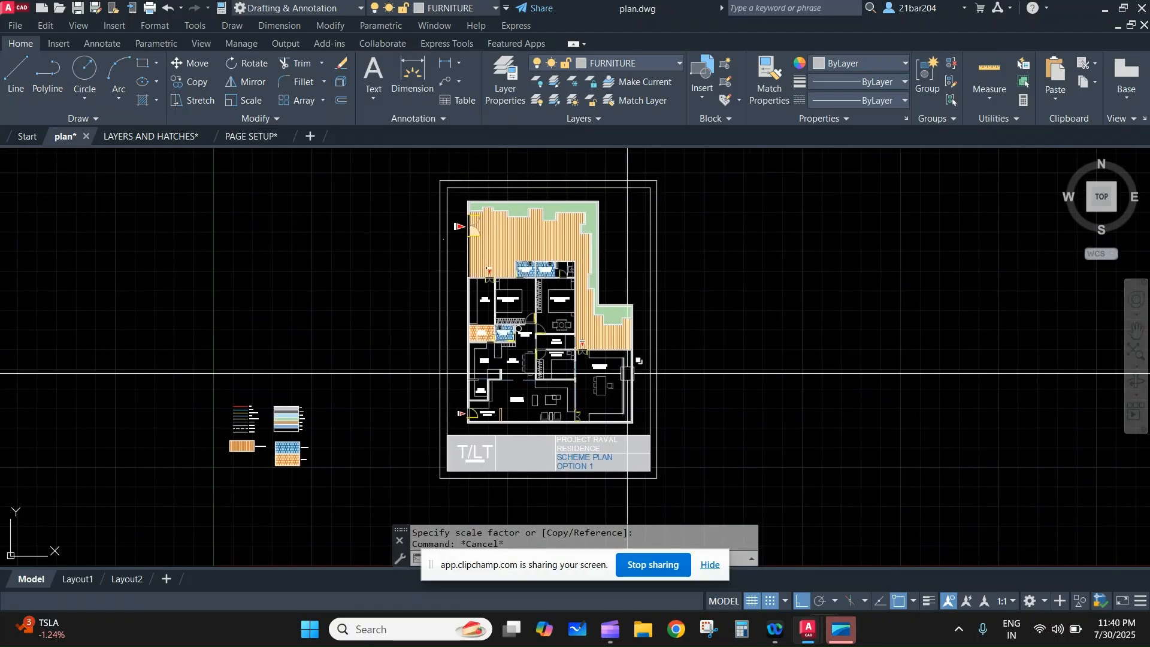
- Halve the height of the grey title-strip hatch by stretching its upper edge down to its centre
{"action": "middle_click_drag", "start_coordinate": [720, 379], "coordinate": [719, 363]}
{"action": "scroll", "coordinate": [509, 458], "scroll_direction": "up", "scroll_amount": 2}
{"action": "left_click", "coordinate": [541, 400]}
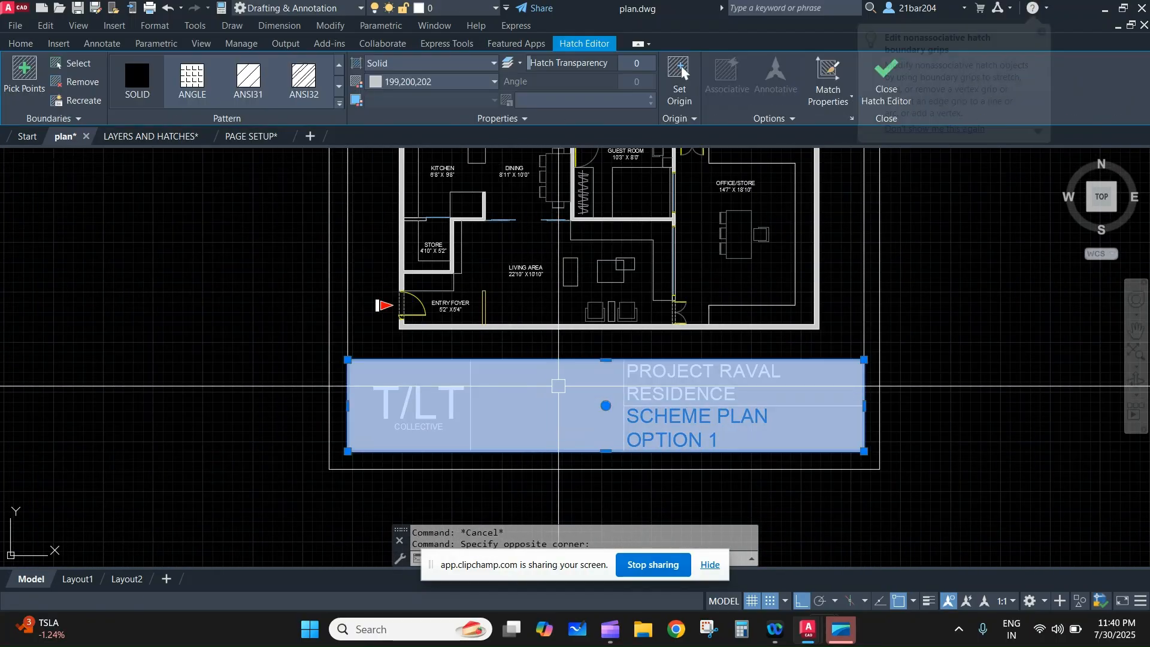
{"action": "left_click", "coordinate": [605, 360]}
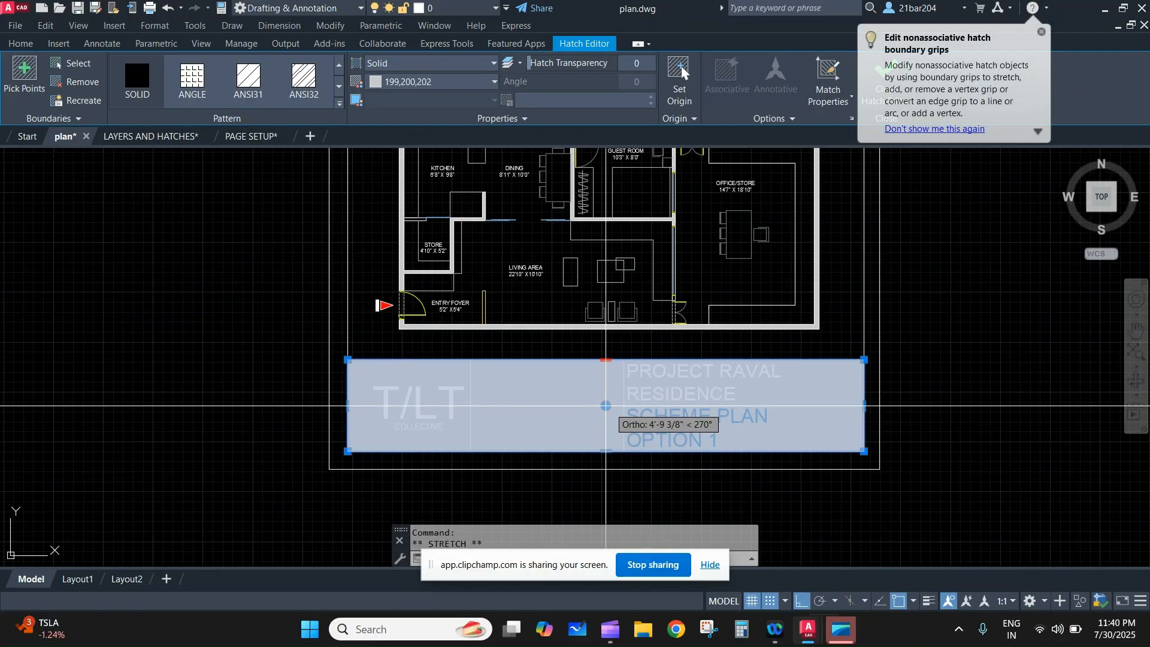
{"action": "left_click", "coordinate": [611, 408]}
{"action": "scroll", "coordinate": [593, 357], "scroll_direction": "up", "scroll_amount": 1}
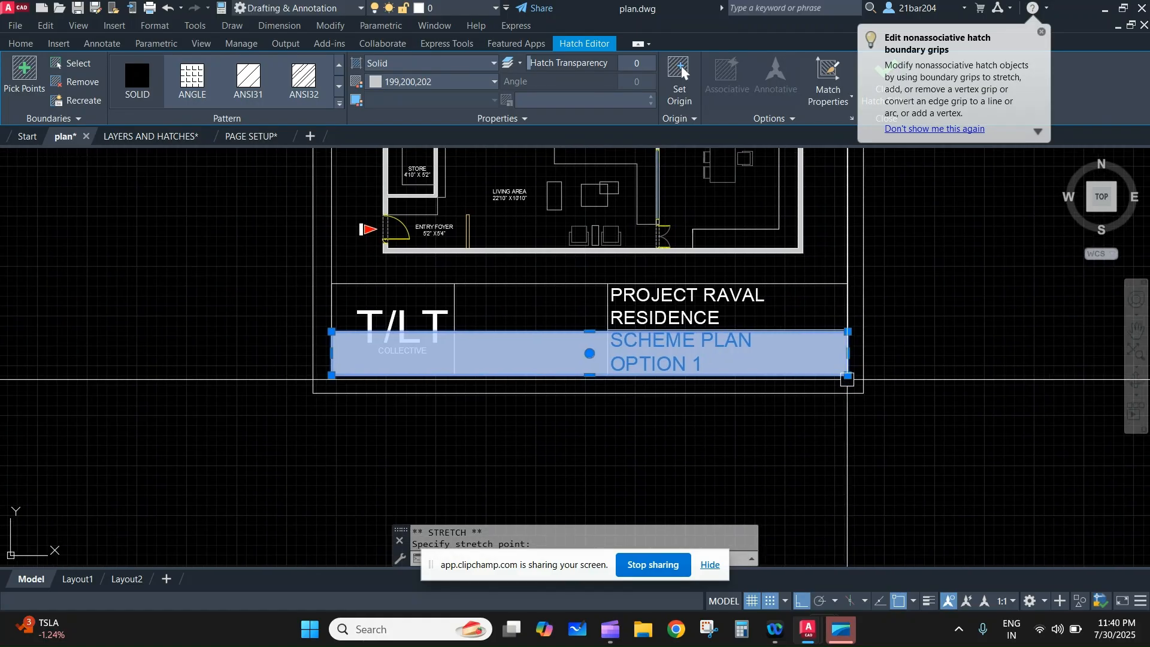
{"action": "key", "text": "Escape"}
- Scale the project title and SCHEME PLAN OPTION 1 texts down together from their cell's lower-left corner to fit the shortened grey strip
{"action": "scroll", "coordinate": [713, 340], "scroll_direction": "up", "scroll_amount": 2}
{"action": "left_click", "coordinate": [643, 326]}
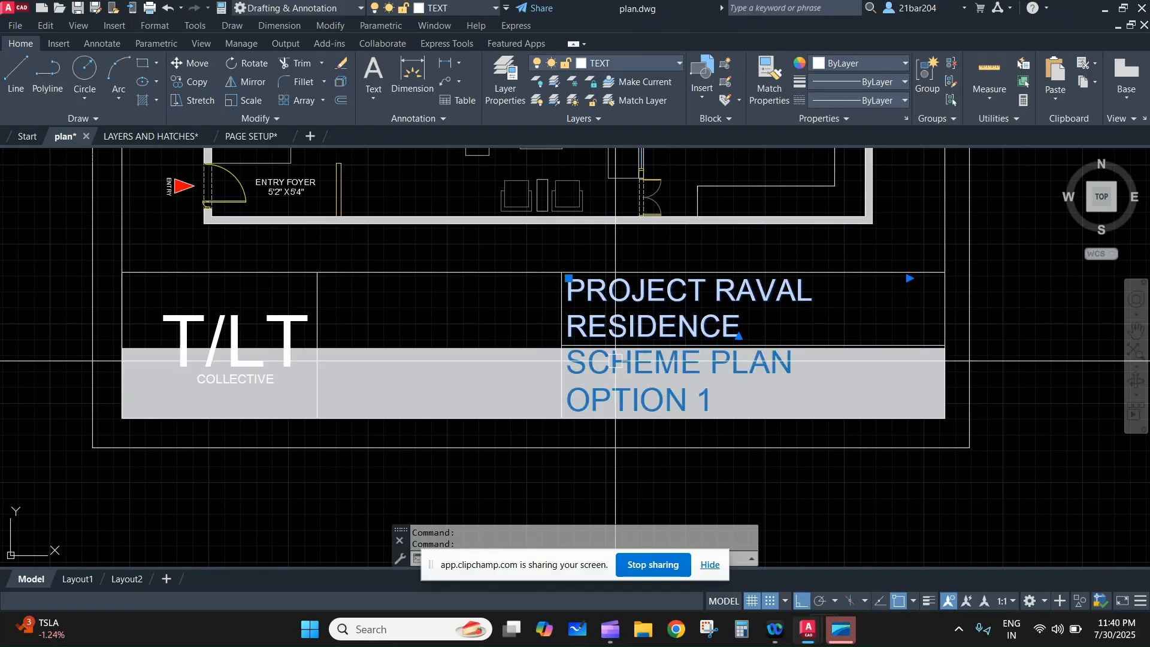
{"action": "left_click", "coordinate": [650, 376]}
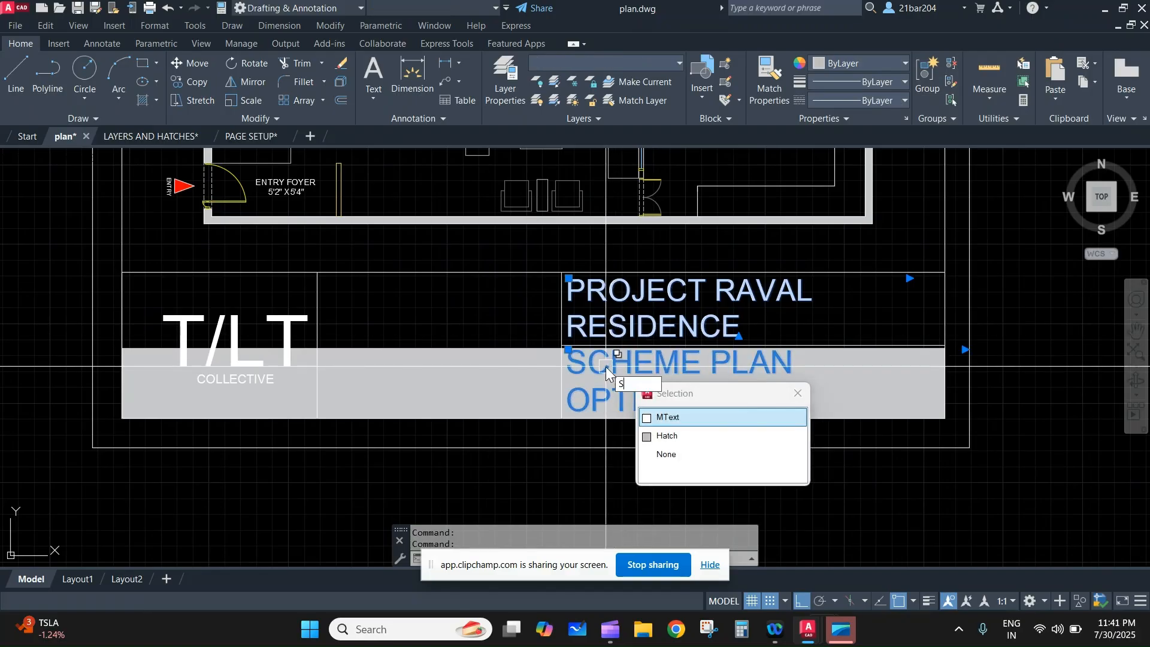
{"action": "scroll", "coordinate": [601, 372], "scroll_direction": "up", "scroll_amount": 4}
{"action": "key", "text": "Return"}
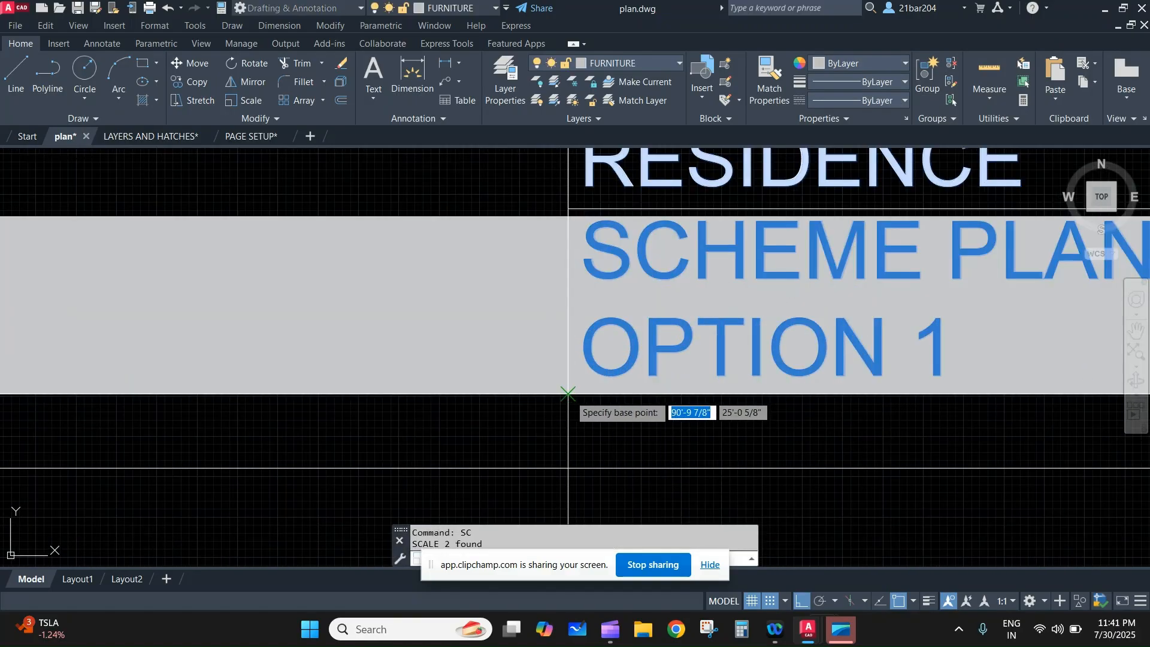
{"action": "left_click", "coordinate": [802, 437]}
{"action": "scroll", "coordinate": [706, 340], "scroll_direction": "down", "scroll_amount": 2}
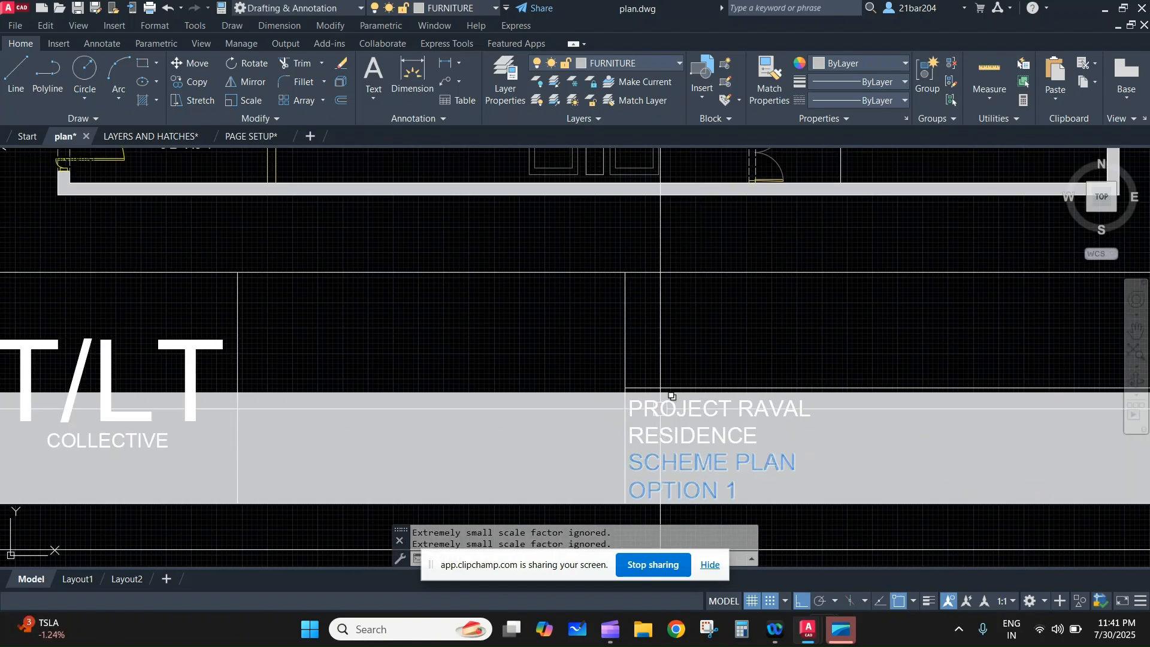
- Erase the vertical divider line directly left of the project title and scheme plan texts
{"action": "left_click", "coordinate": [637, 357]}
{"action": "left_click", "coordinate": [605, 347]}
{"action": "key", "text": "Delete"}
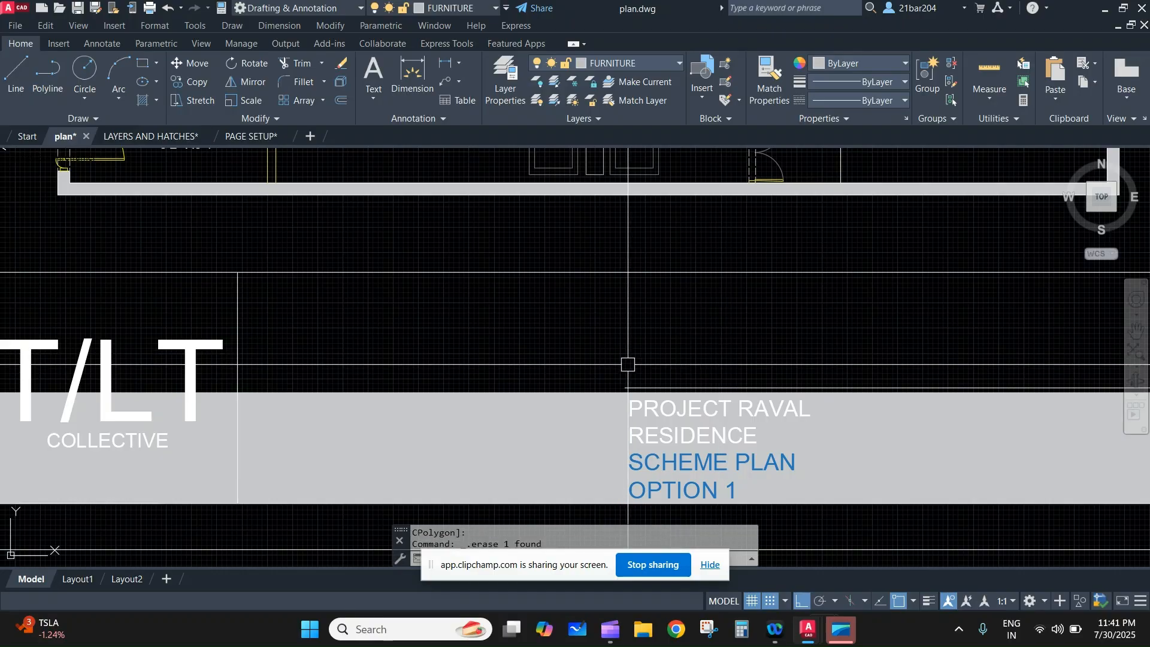
- Move the horizontal line above the project title down onto the upper edge of the grey strip
{"action": "left_click", "coordinate": [639, 388]}
{"action": "middle_click_drag", "start_coordinate": [806, 304], "coordinate": [398, 239]}
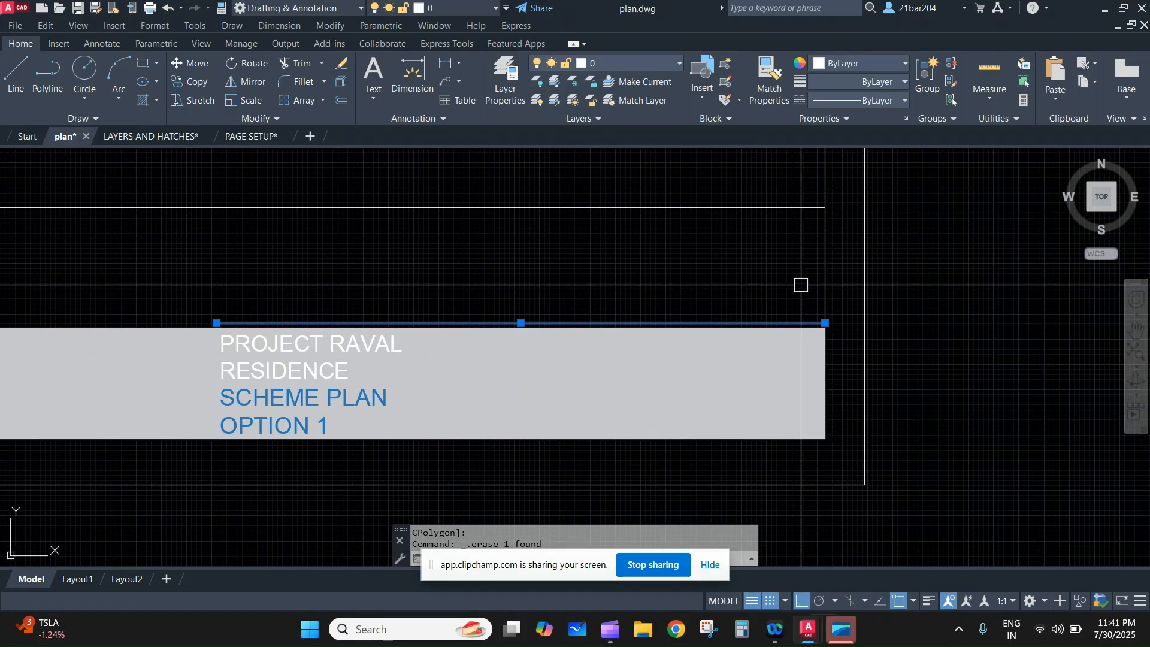
{"action": "key", "text": "Return"}
{"action": "scroll", "coordinate": [830, 325], "scroll_direction": "up", "scroll_amount": 6}
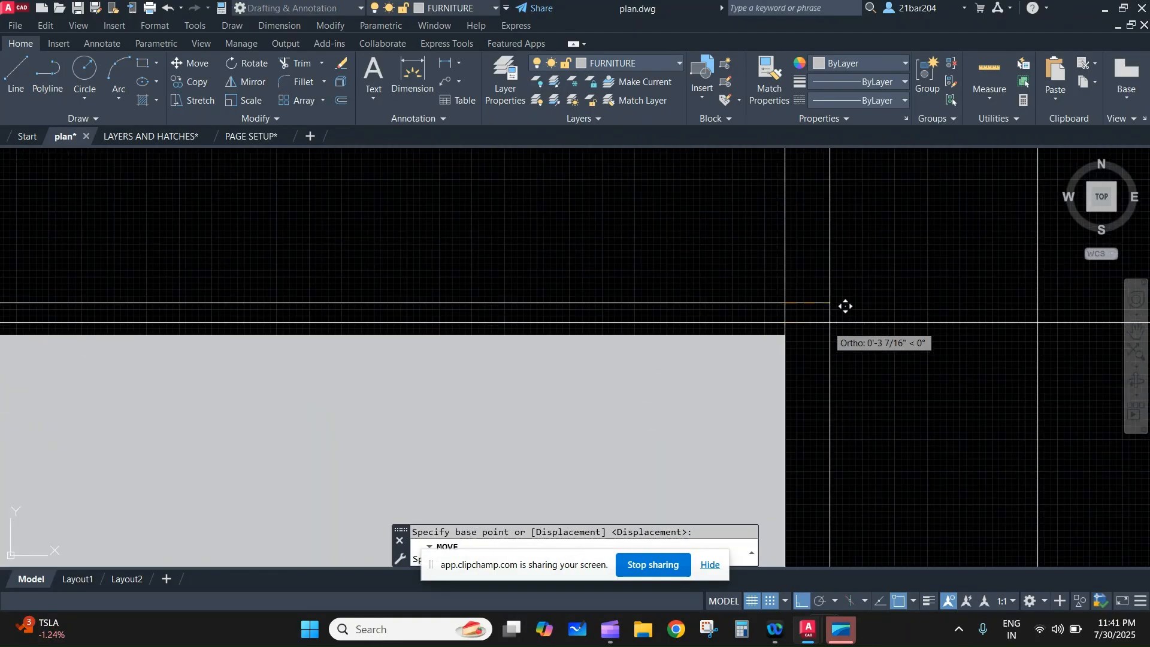
{"action": "left_click", "coordinate": [785, 334]}
{"action": "scroll", "coordinate": [572, 336], "scroll_direction": "down", "scroll_amount": 6}
{"action": "middle_click_drag", "start_coordinate": [572, 337], "coordinate": [1074, 339]}
{"action": "middle_click_drag", "start_coordinate": [179, 331], "coordinate": [452, 315]}
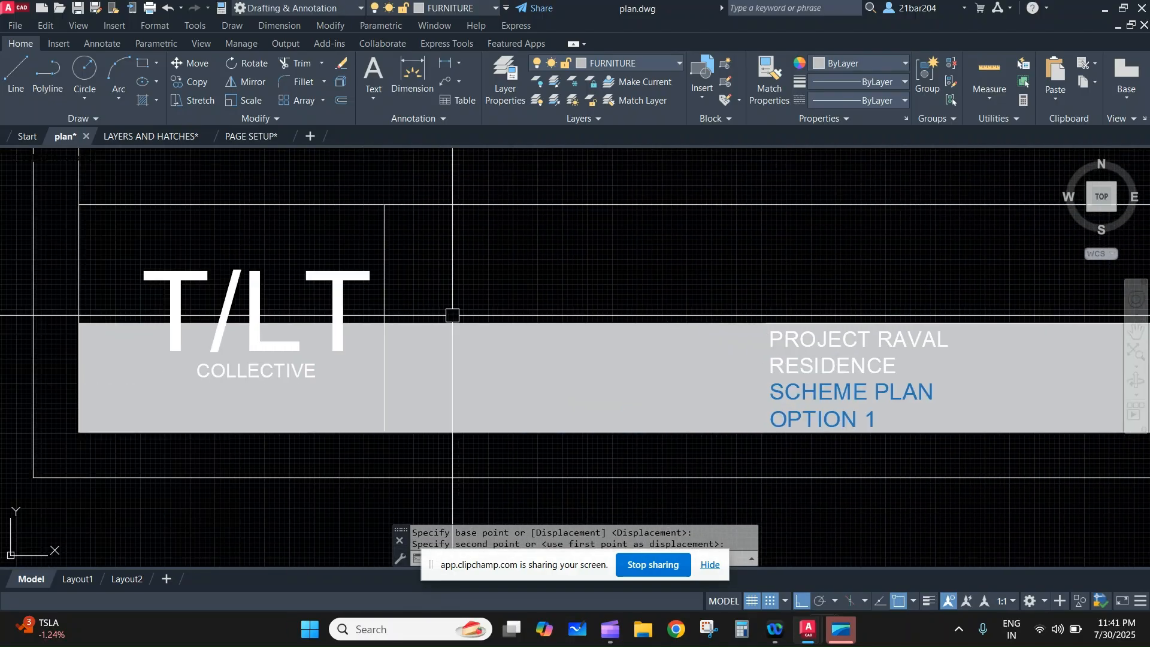
{"action": "left_click", "coordinate": [954, 321]}
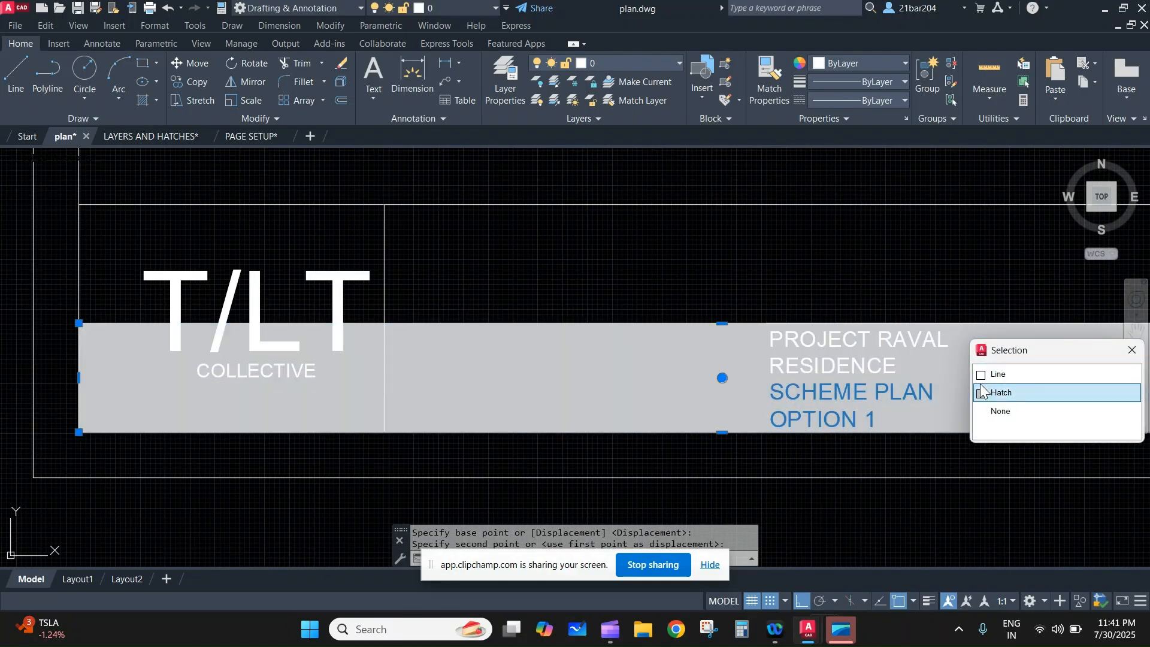
{"action": "left_click", "coordinate": [1001, 381]}
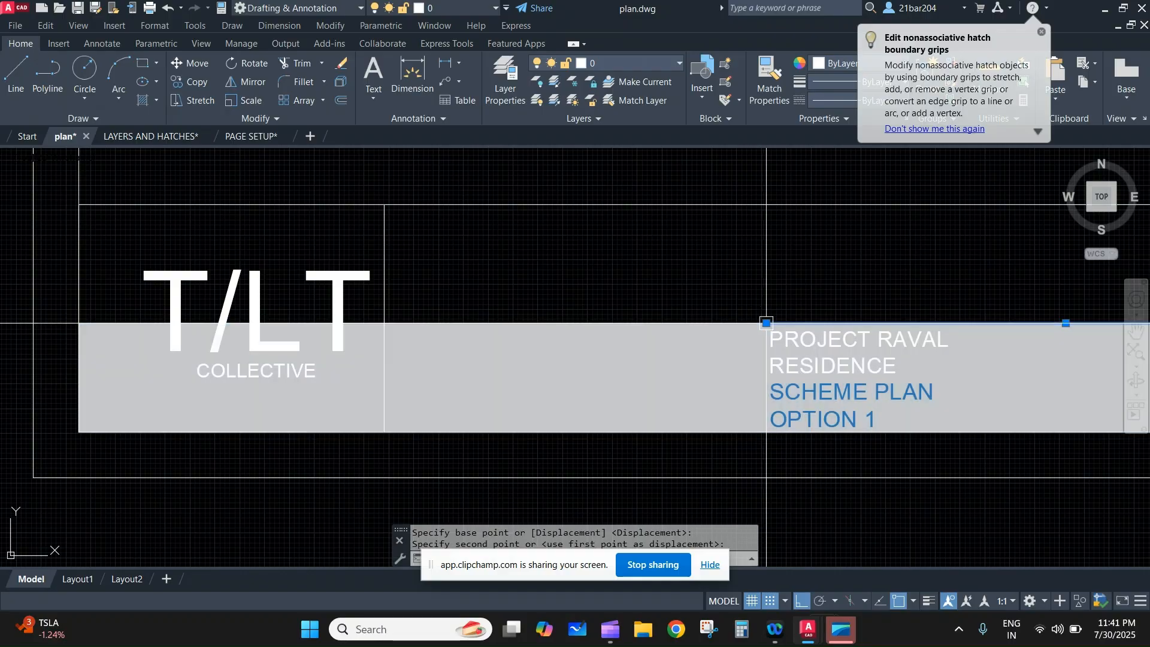
{"action": "left_click", "coordinate": [766, 323]}
{"action": "key", "text": "Escape"}
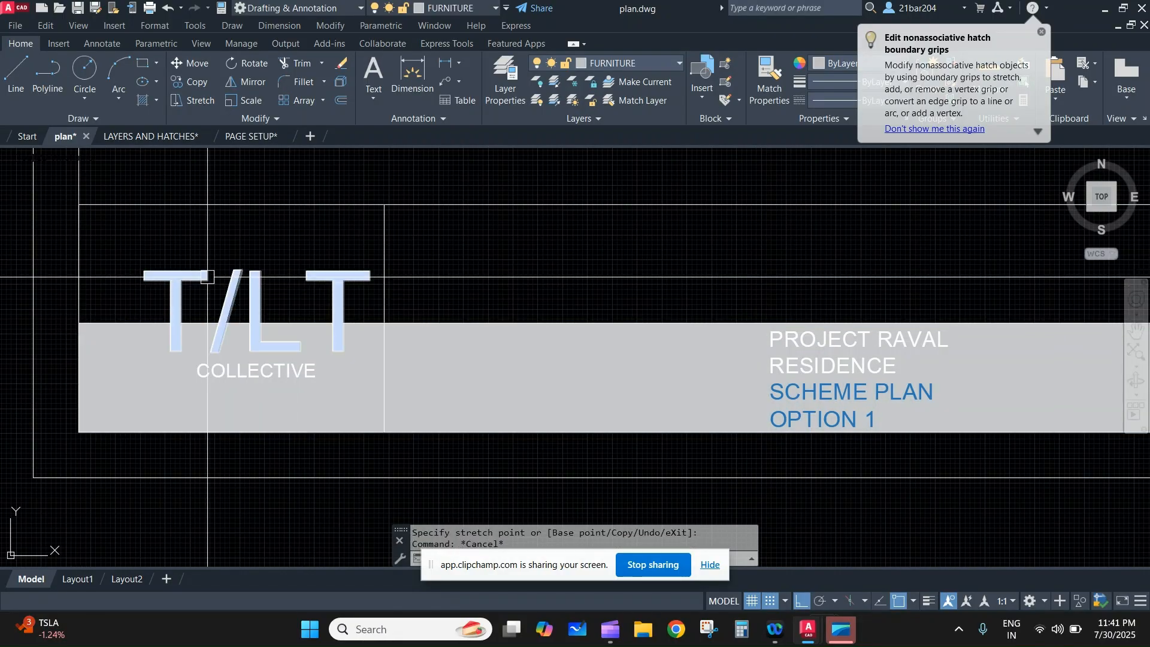
{"action": "left_click", "coordinate": [347, 282]}
{"action": "middle_click_drag", "start_coordinate": [347, 283], "coordinate": [356, 289]}
{"action": "type", "text": "m"}
{"action": "key", "text": "space"}
{"action": "left_click", "coordinate": [562, 269]}
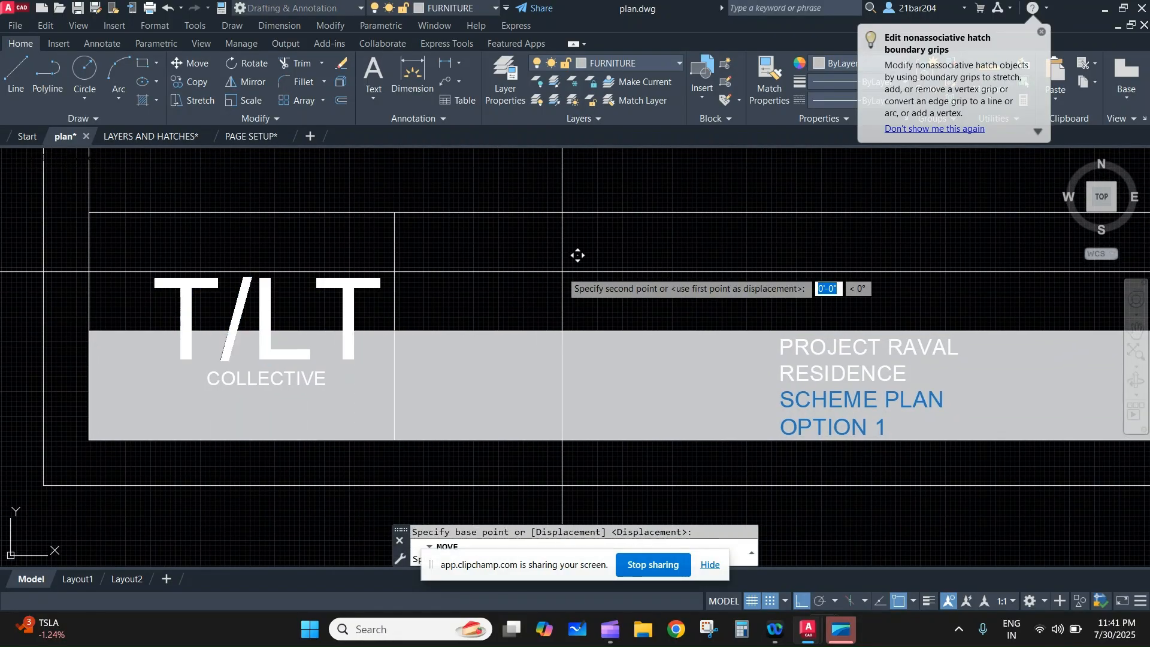
{"action": "key", "text": "Escape"}
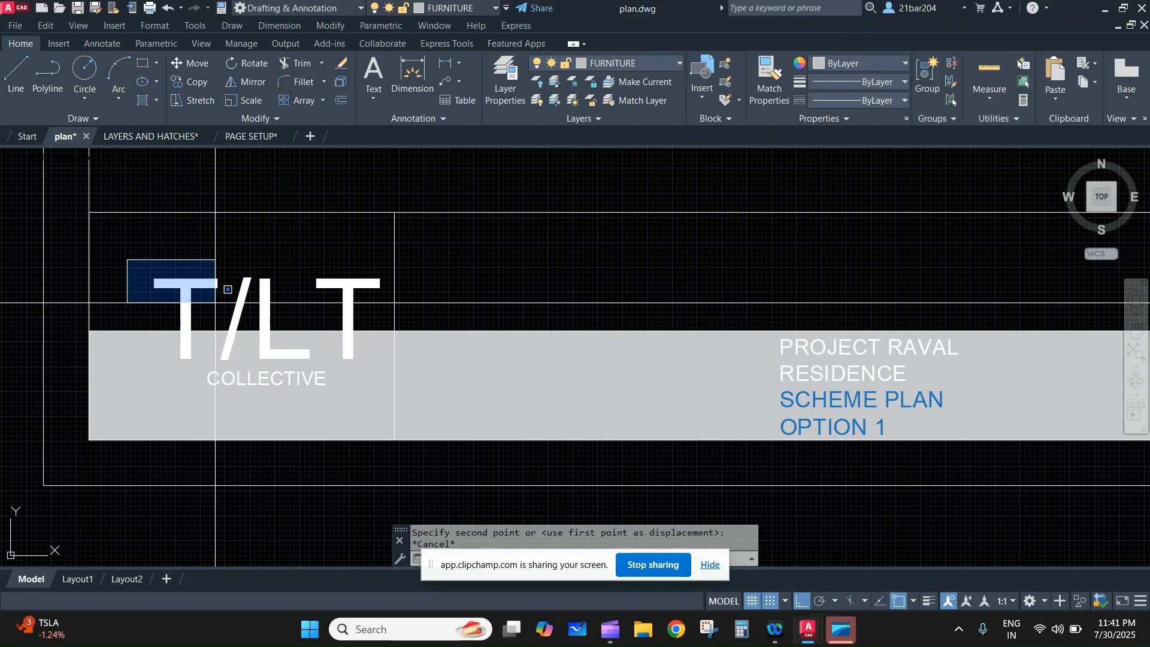
- Cut the T/LT COLLECTIVE logo text and paste it lower and further left over the grey strip
{"action": "left_click_drag", "start_coordinate": [215, 303], "coordinate": [569, 414]}
{"action": "key", "text": "ctrl+x"}
{"action": "key", "text": "ctrl+v"}
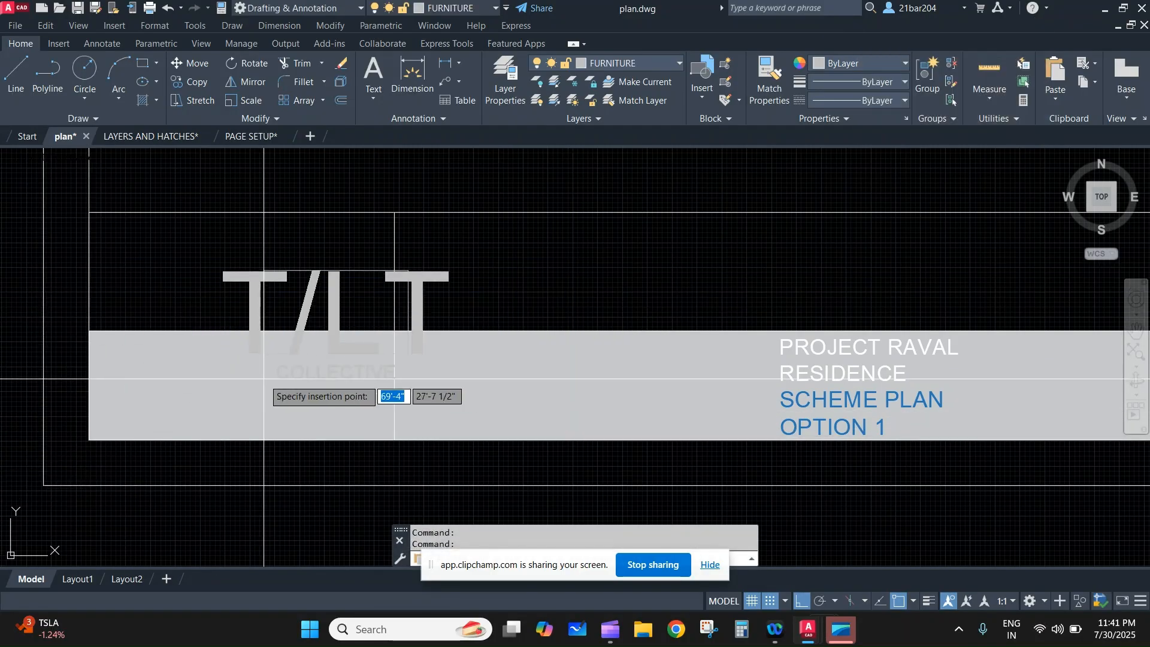
{"action": "left_click", "coordinate": [146, 420]}
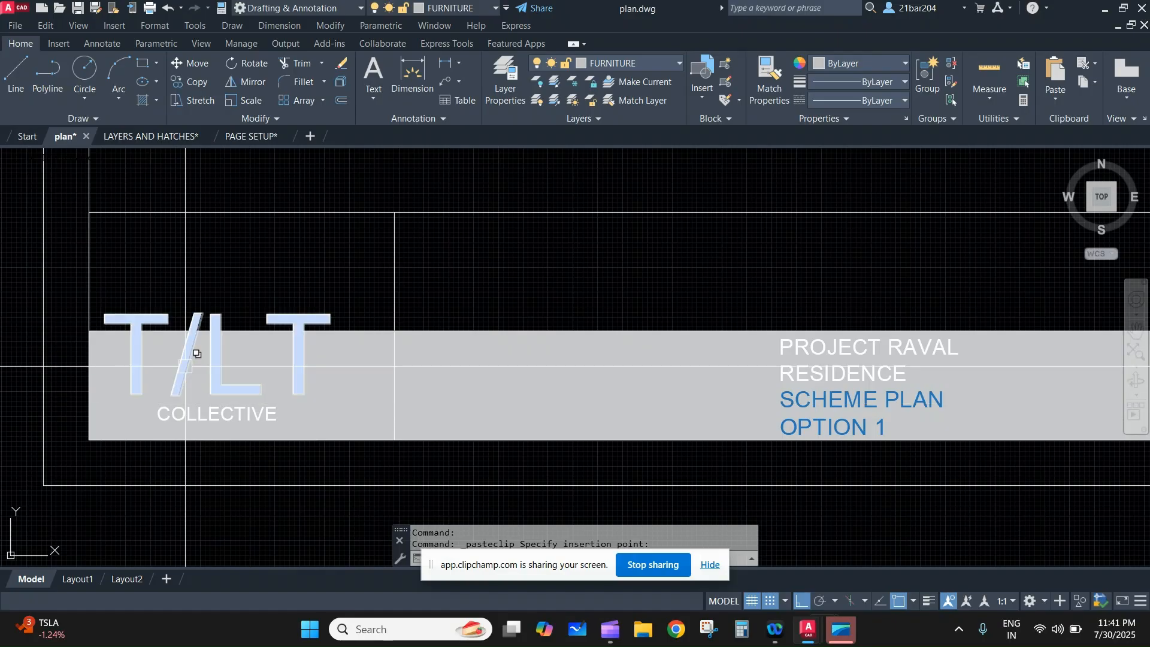
{"action": "double_click", "coordinate": [185, 364]}
{"action": "key", "text": "Escape"}
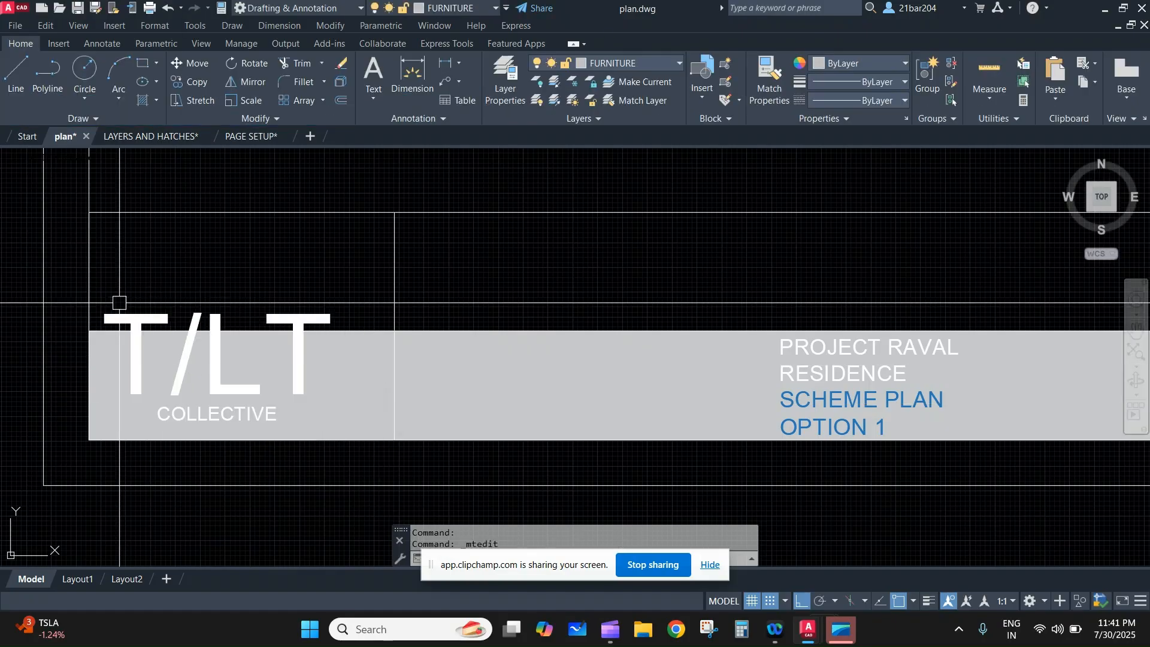
- Scale the T/LT COLLECTIVE logo down so it fits within the height of the grey strip
{"action": "left_click", "coordinate": [101, 288]}
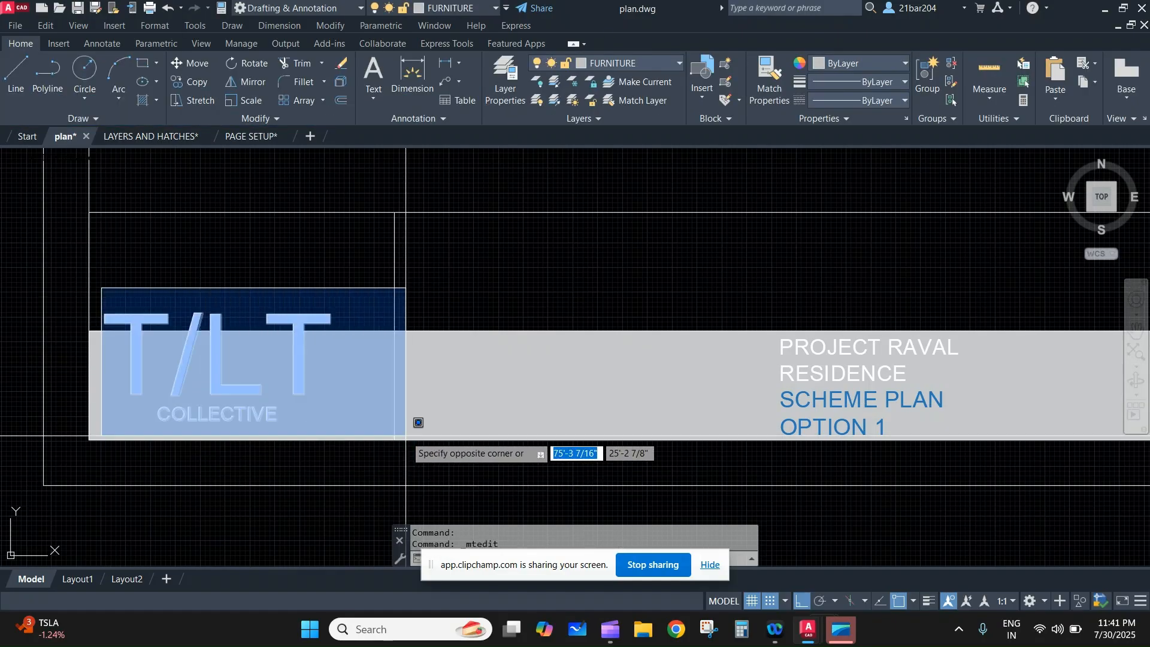
{"action": "left_click", "coordinate": [30, 426]}
{"action": "type", "text": "sc"}
{"action": "key", "text": "Return"}
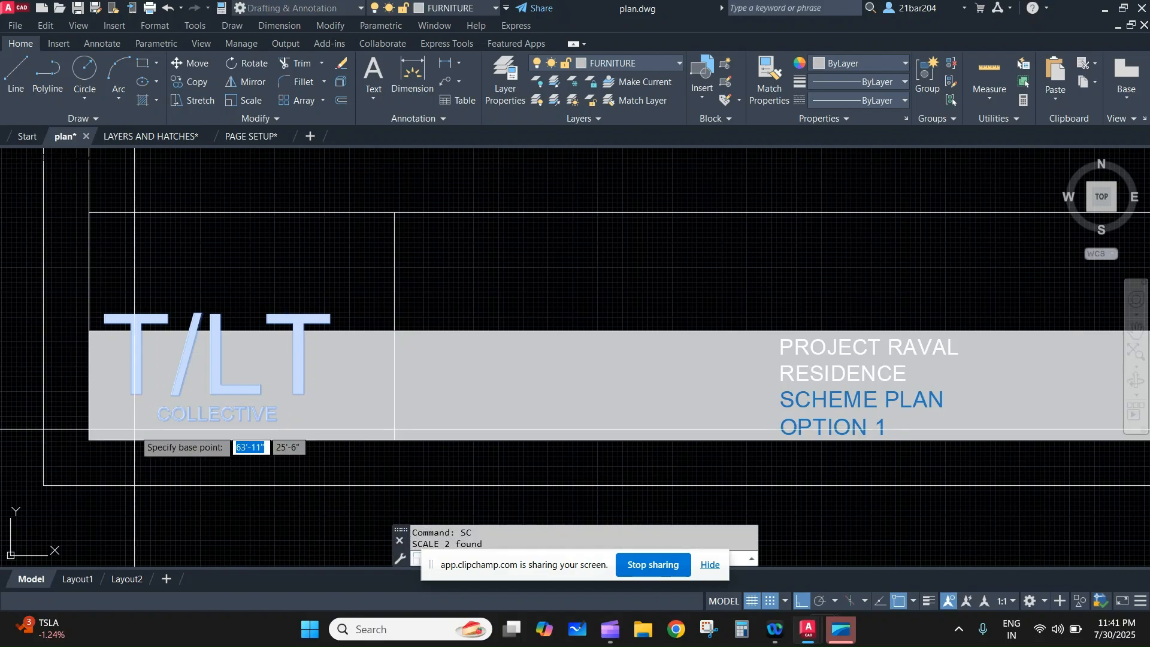
{"action": "scroll", "coordinate": [192, 431], "scroll_direction": "up", "scroll_amount": 4}
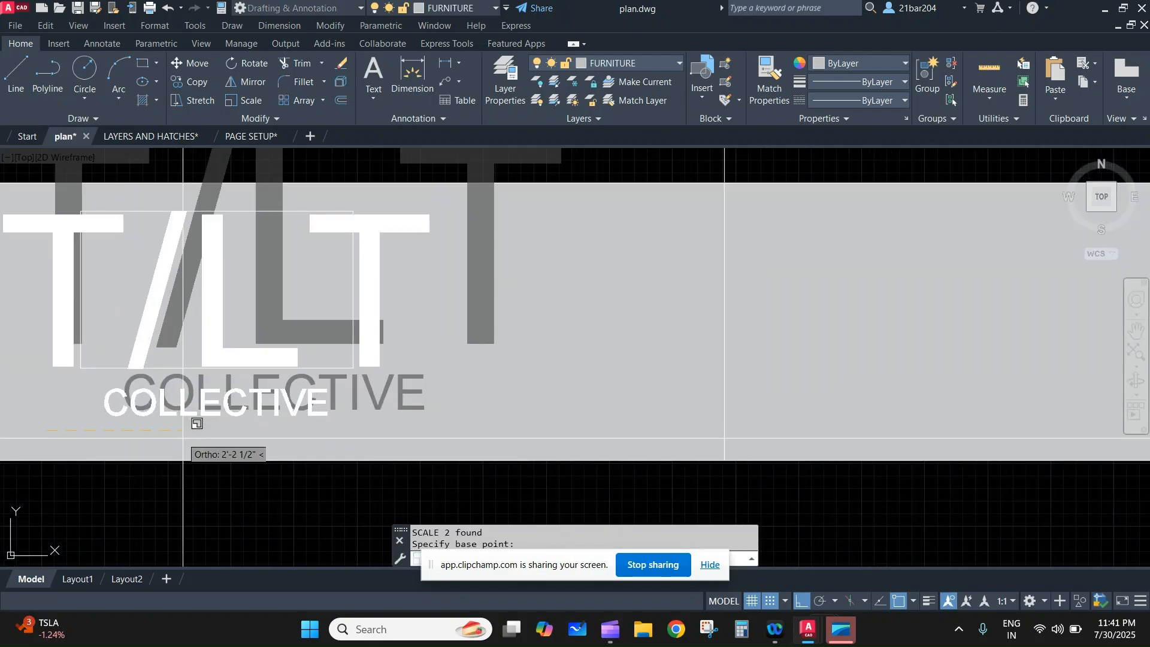
{"action": "left_click", "coordinate": [181, 436]}
{"action": "scroll", "coordinate": [355, 358], "scroll_direction": "down", "scroll_amount": 4}
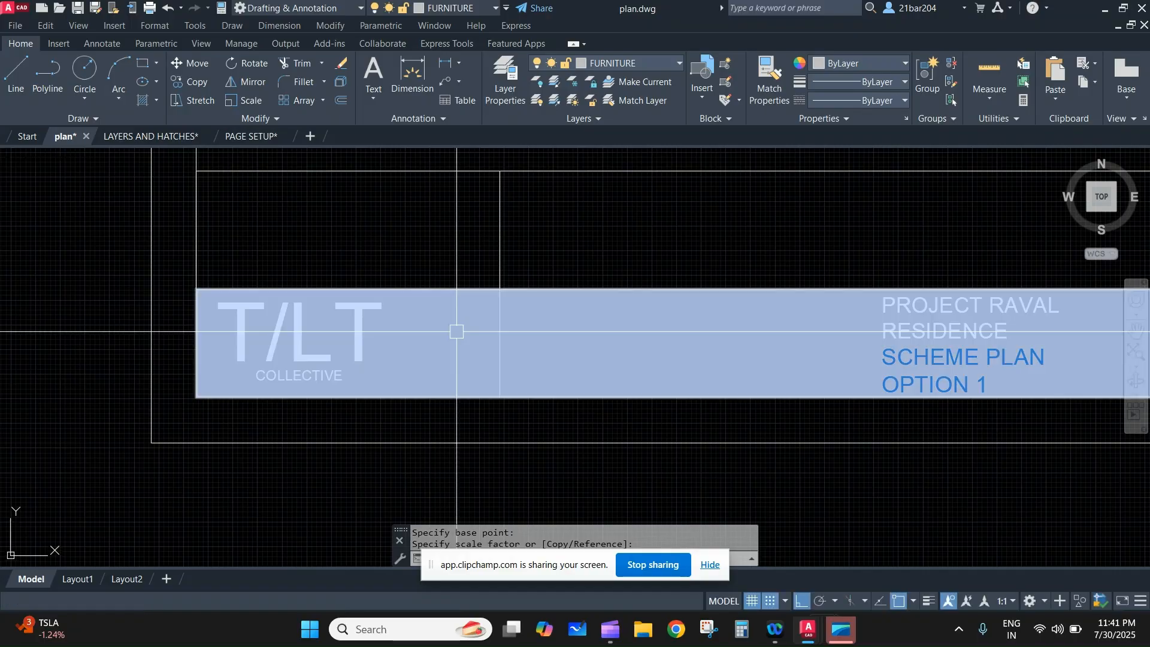
- Move the vertical divider beside the T/LT logo left, closer to the reduced logo
{"action": "key", "text": "Escape"}
{"action": "middle_click_drag", "start_coordinate": [514, 223], "coordinate": [507, 311]}
{"action": "type", "text": "m"}
{"action": "key", "text": "Return"}
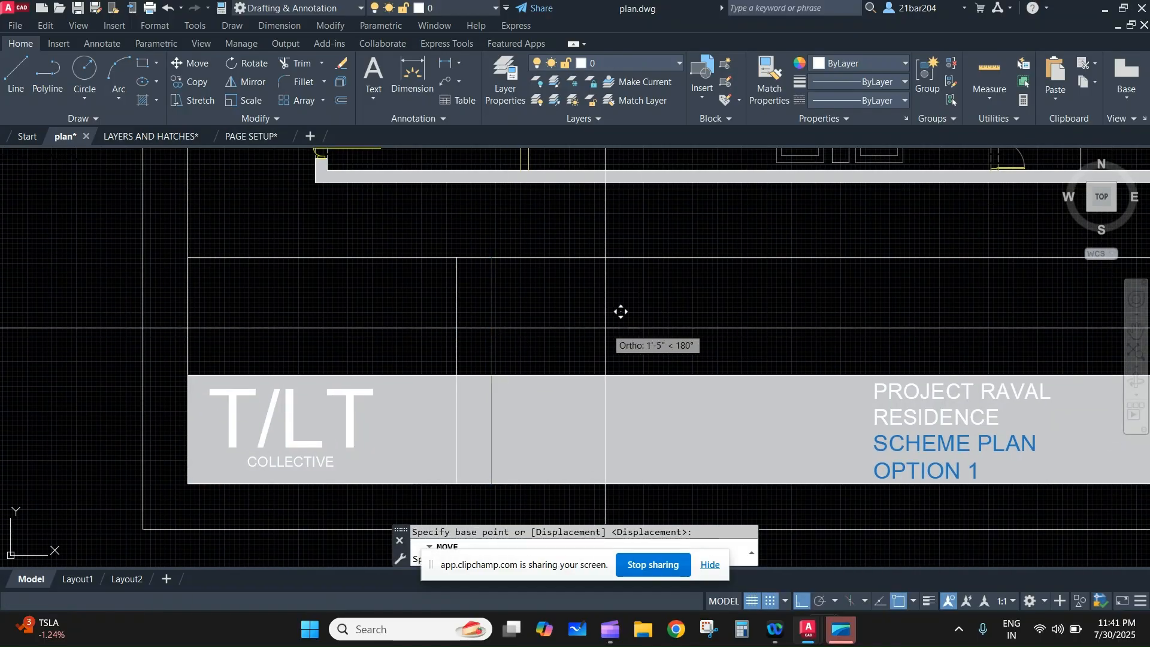
{"action": "left_click", "coordinate": [529, 328]}
{"action": "key", "text": "Escape"}
- Recolour only the slash in the T/LT logo text to the dark blue 16,86,137
{"action": "scroll", "coordinate": [161, 455], "scroll_direction": "up", "scroll_amount": 2}
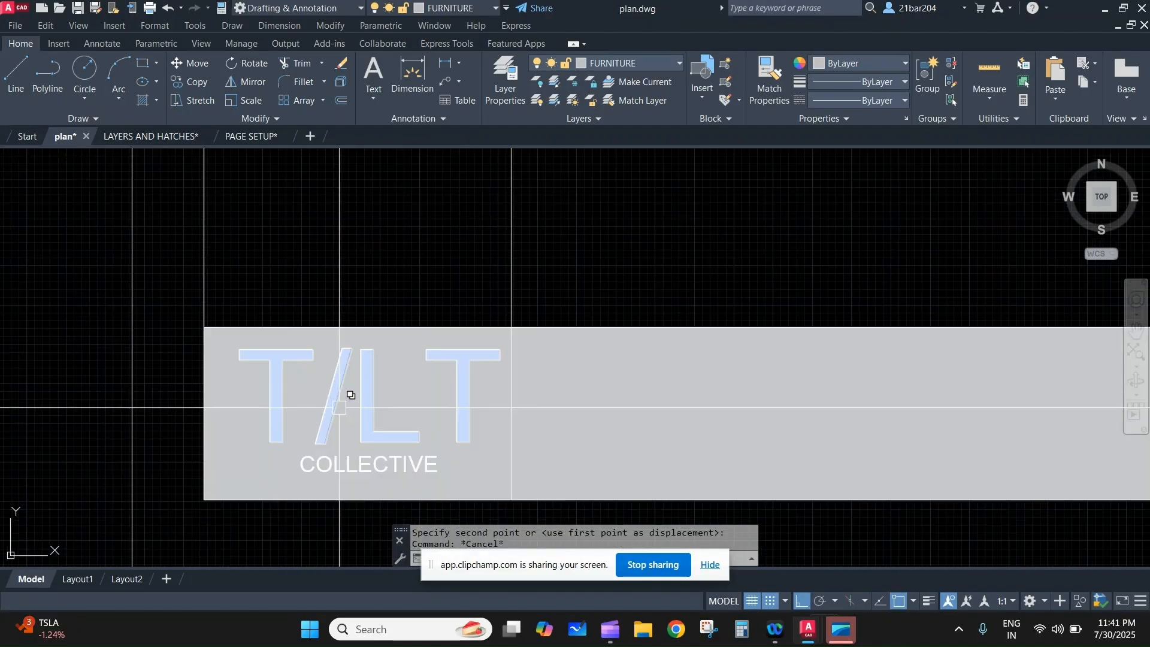
{"action": "double_click", "coordinate": [342, 406]}
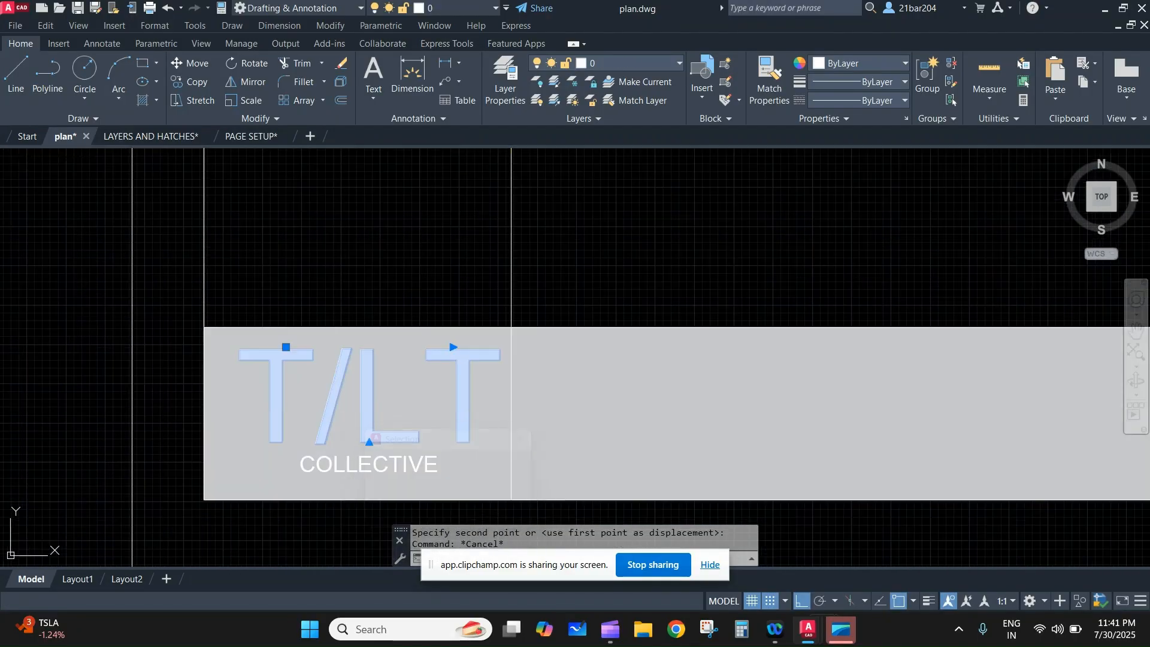
{"action": "left_click", "coordinate": [344, 406]}
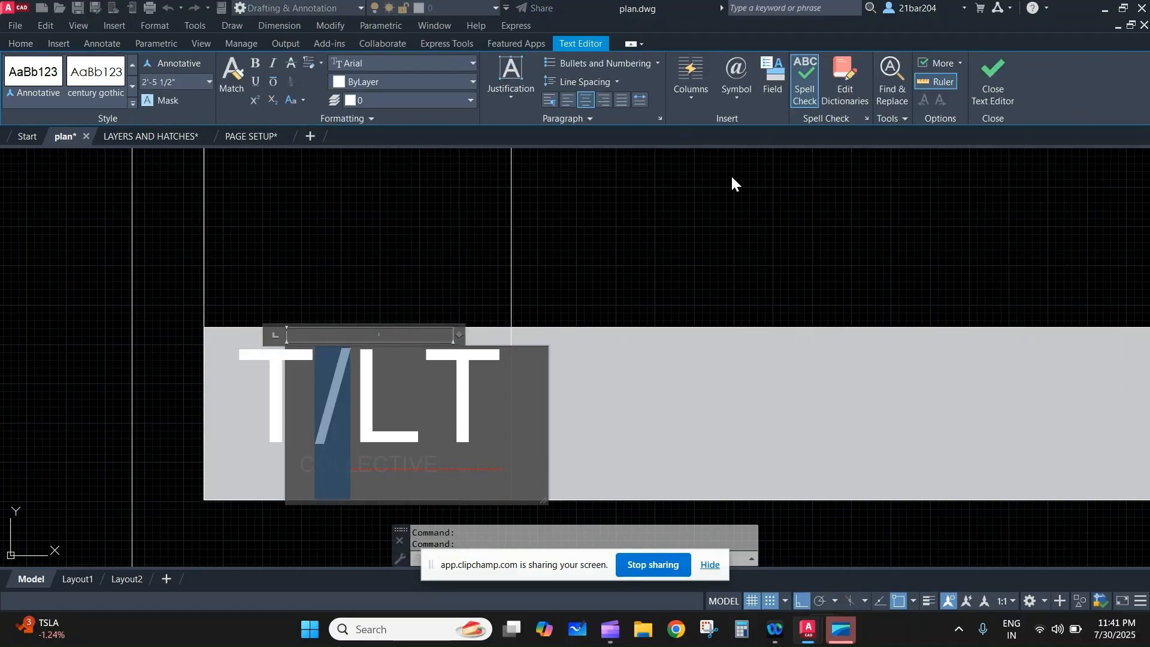
{"action": "left_click", "coordinate": [461, 78]}
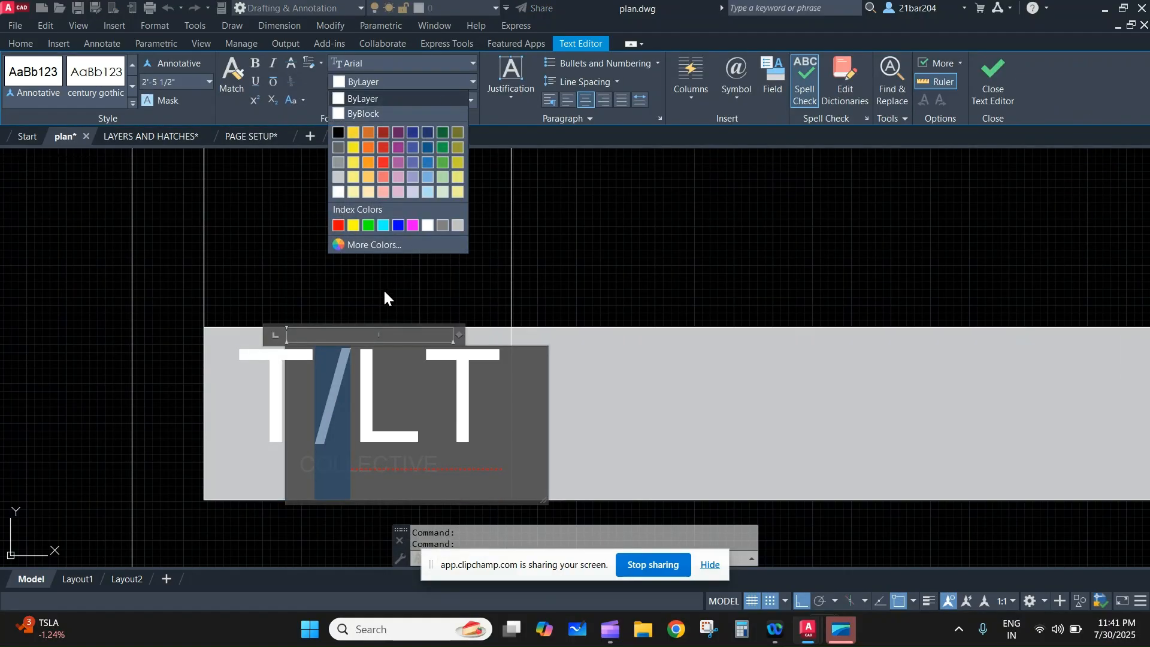
{"action": "left_click", "coordinate": [424, 150]}
{"action": "left_click", "coordinate": [588, 244]}
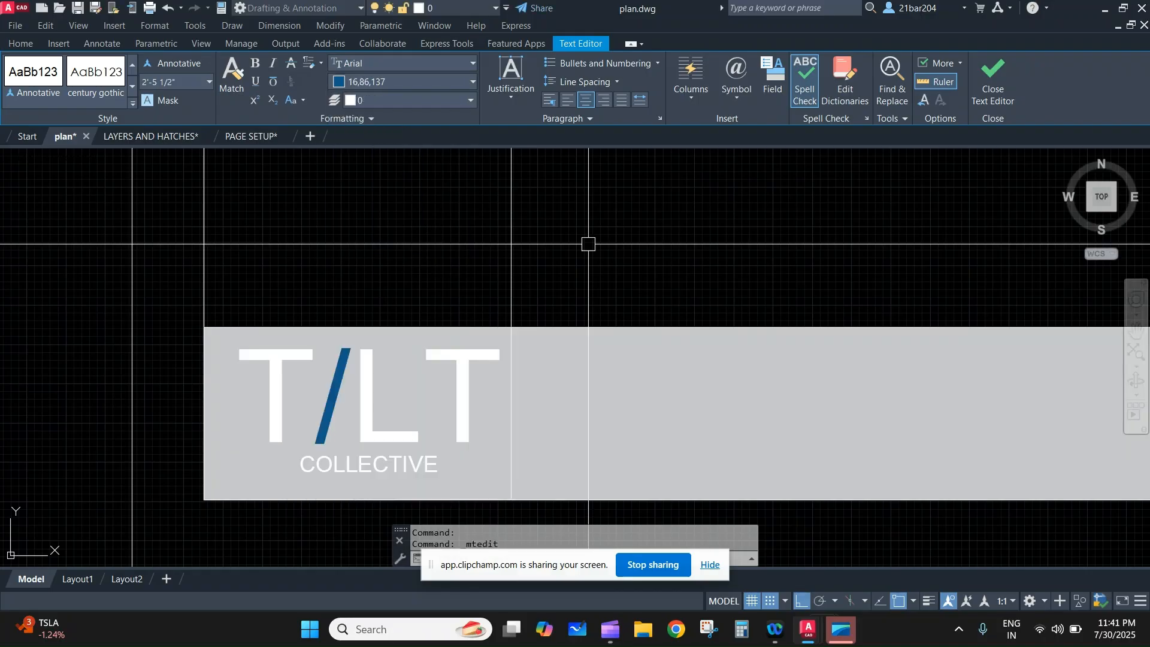
- Trim away the old horizontal strip line and the part of the logo divider that extends above the grey strip
{"action": "scroll", "coordinate": [574, 337], "scroll_direction": "down", "scroll_amount": 5}
{"action": "middle_click_drag", "start_coordinate": [566, 326], "coordinate": [515, 395]}
{"action": "key", "text": "Escape"}
{"action": "key", "text": "space"}
{"action": "key", "text": "space"}
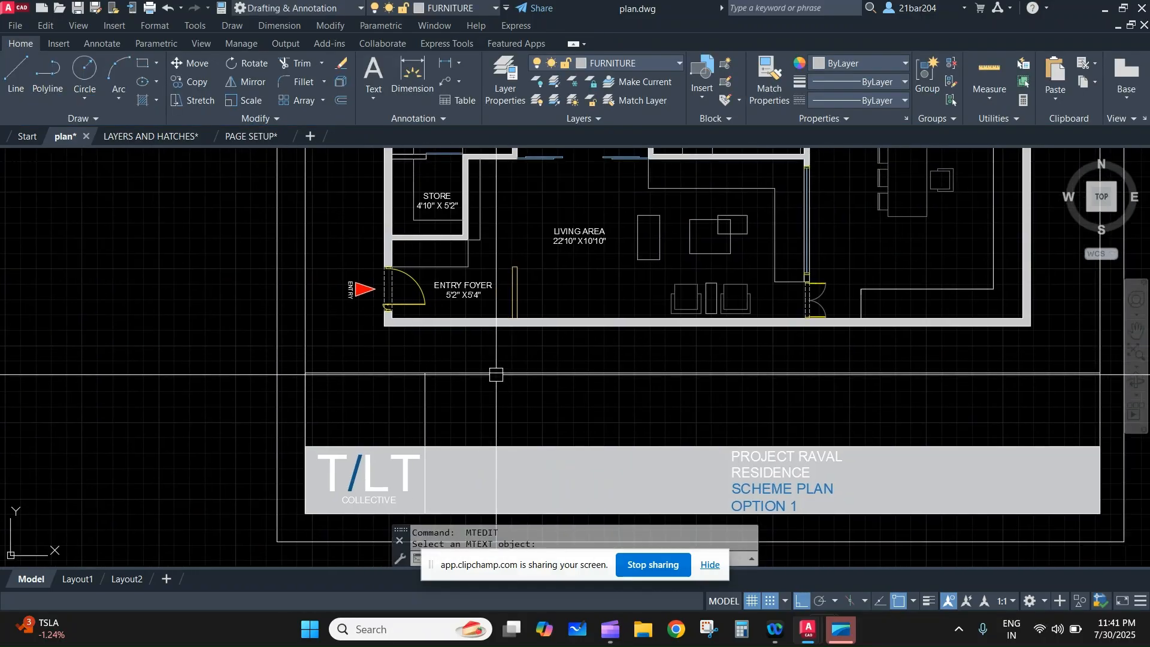
{"action": "type", "text": "tr"}
{"action": "key", "text": "space"}
{"action": "left_click", "coordinate": [429, 356]}
{"action": "left_click", "coordinate": [403, 395]}
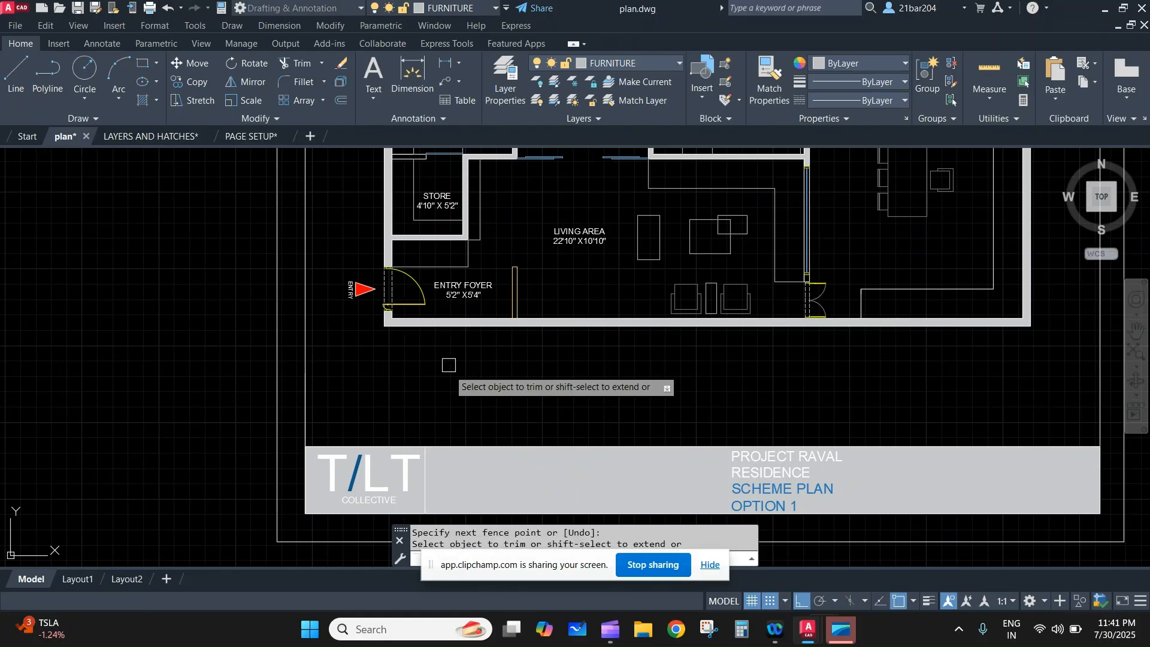
- Examine the whole sheet to check how the floor plan sits between the frame and the reduced title strip
{"action": "scroll", "coordinate": [488, 397], "scroll_direction": "down", "scroll_amount": 5}
{"action": "middle_click_drag", "start_coordinate": [502, 408], "coordinate": [555, 422]}
{"action": "scroll", "coordinate": [755, 334], "scroll_direction": "up", "scroll_amount": 2}
{"action": "middle_click_drag", "start_coordinate": [755, 334], "coordinate": [668, 358]}
{"action": "scroll", "coordinate": [667, 407], "scroll_direction": "down", "scroll_amount": 2}
{"action": "middle_click_drag", "start_coordinate": [667, 407], "coordinate": [652, 500]}
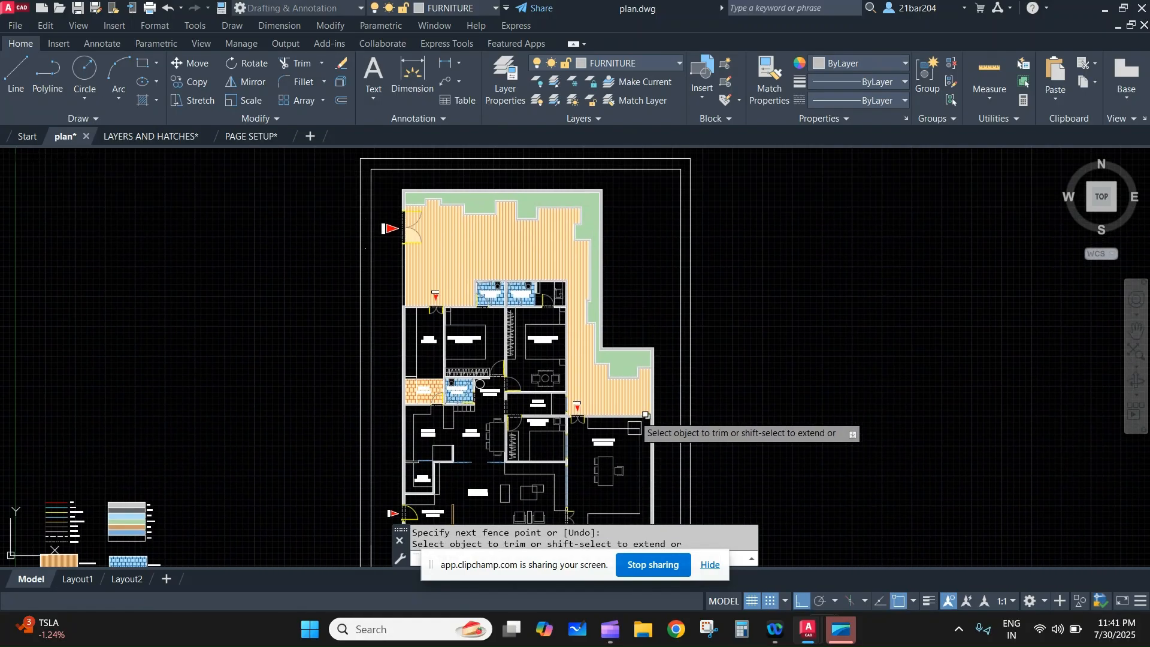
{"action": "key", "text": "Escape"}
{"action": "scroll", "coordinate": [637, 384], "scroll_direction": "down", "scroll_amount": 4}
{"action": "middle_click_drag", "start_coordinate": [637, 385], "coordinate": [635, 304]}
{"action": "scroll", "coordinate": [626, 329], "scroll_direction": "up", "scroll_amount": 4}
{"action": "key", "text": "space"}
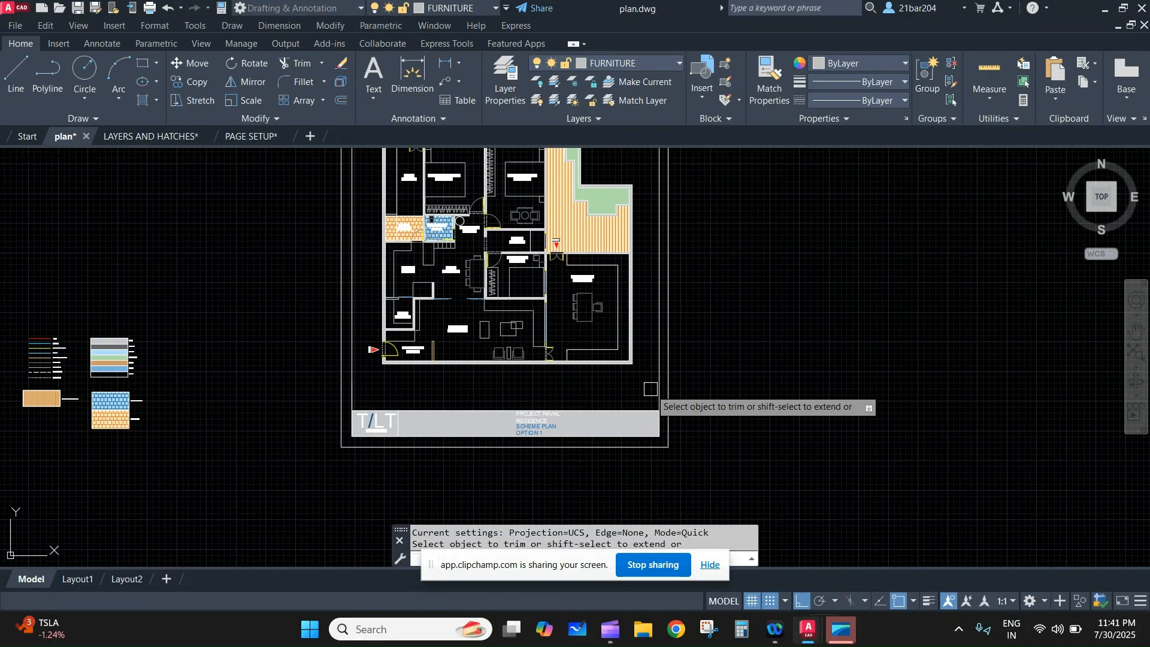
{"action": "key", "text": "Escape"}
- Move the whole floor plan straight down about 2'-2 1/2" within the sheet frame
{"action": "middle_click_drag", "start_coordinate": [650, 350], "coordinate": [661, 487]}
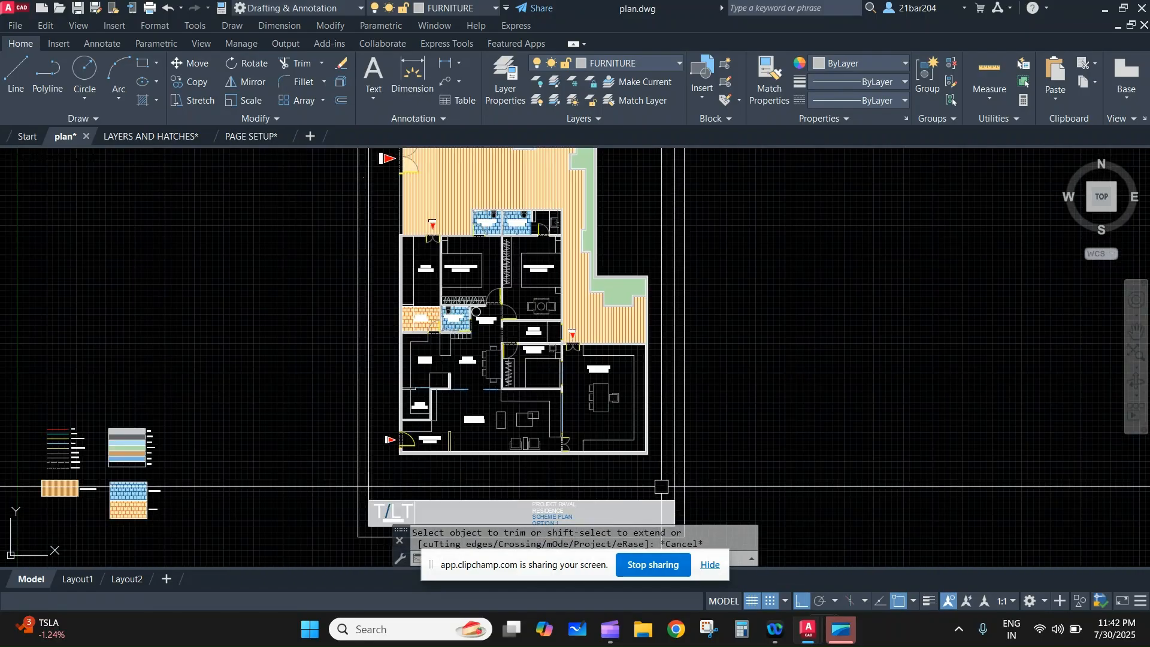
{"action": "left_click", "coordinate": [671, 470]}
{"action": "scroll", "coordinate": [421, 310], "scroll_direction": "down", "scroll_amount": 4}
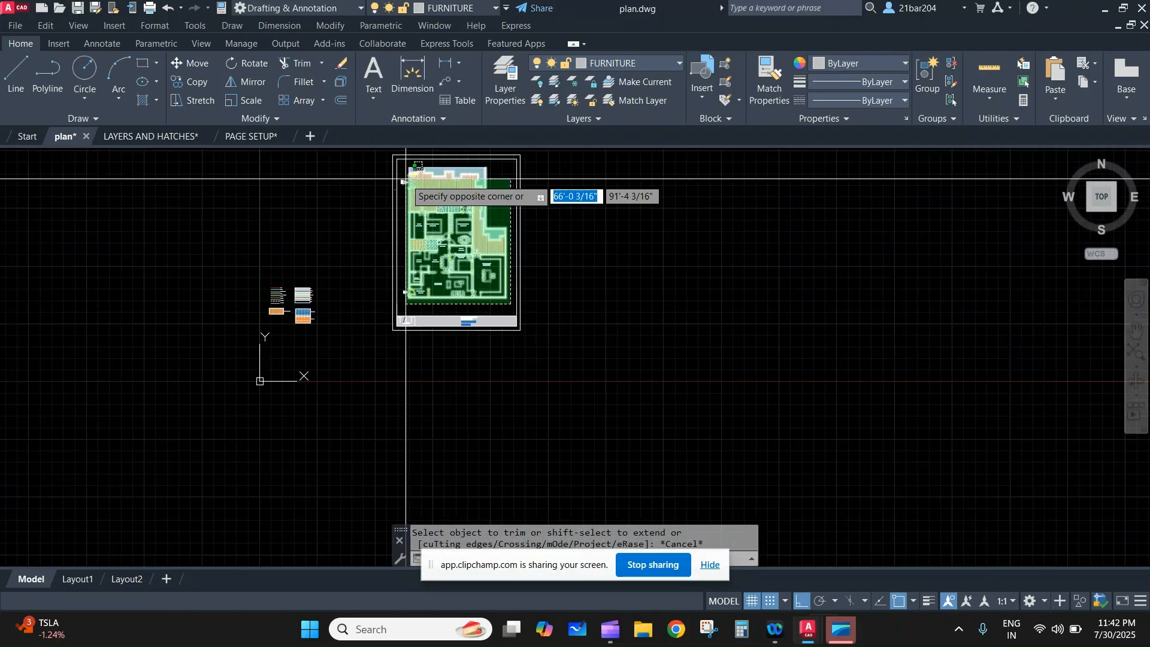
{"action": "left_click", "coordinate": [413, 203]}
{"action": "scroll", "coordinate": [612, 263], "scroll_direction": "up", "scroll_amount": 2}
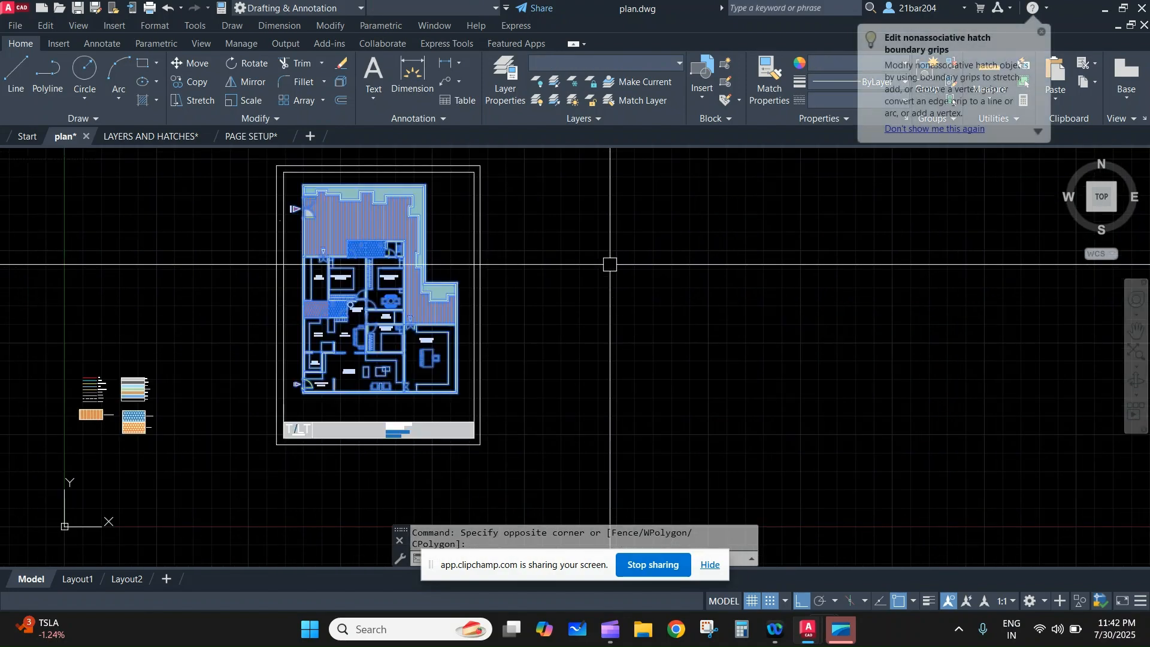
{"action": "type", "text": "m"}
{"action": "key", "text": "Return"}
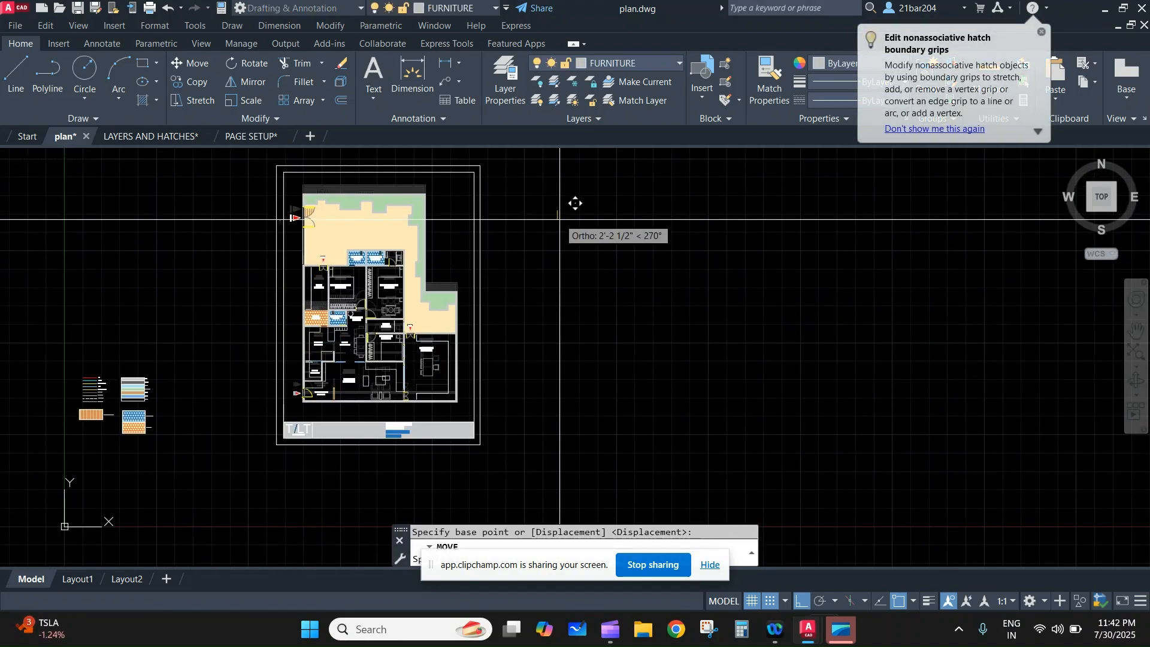
{"action": "left_click", "coordinate": [560, 219]}
{"action": "key", "text": "Escape"}
{"action": "scroll", "coordinate": [458, 235], "scroll_direction": "up", "scroll_amount": 2}
{"action": "middle_click_drag", "start_coordinate": [468, 244], "coordinate": [548, 310]}
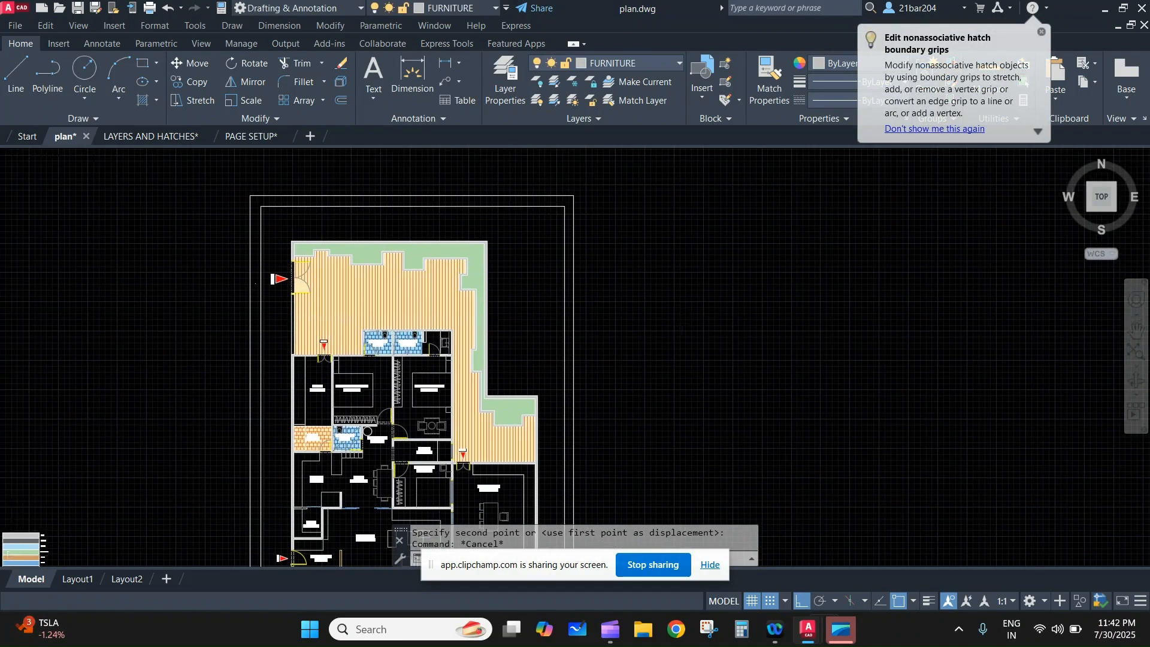
{"action": "middle_click_drag", "start_coordinate": [77, 261], "coordinate": [306, 283]}
{"action": "scroll", "coordinate": [506, 335], "scroll_direction": "up", "scroll_amount": 4}
{"action": "left_click", "coordinate": [532, 318]}
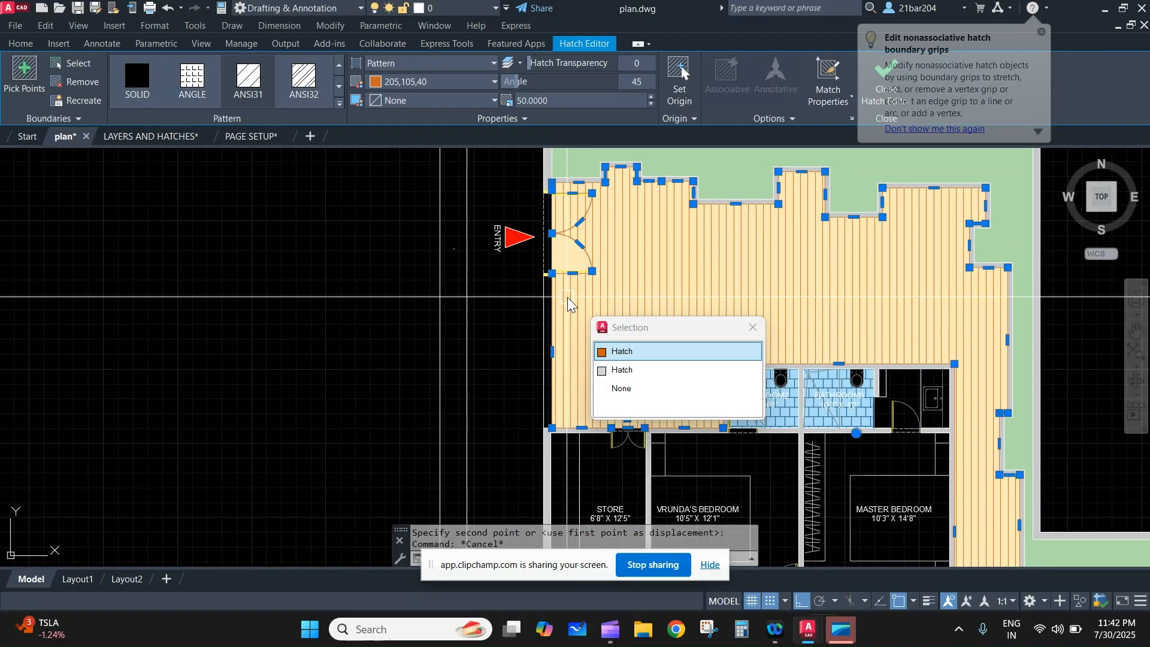
{"action": "scroll", "coordinate": [530, 321], "scroll_direction": "up", "scroll_amount": 2}
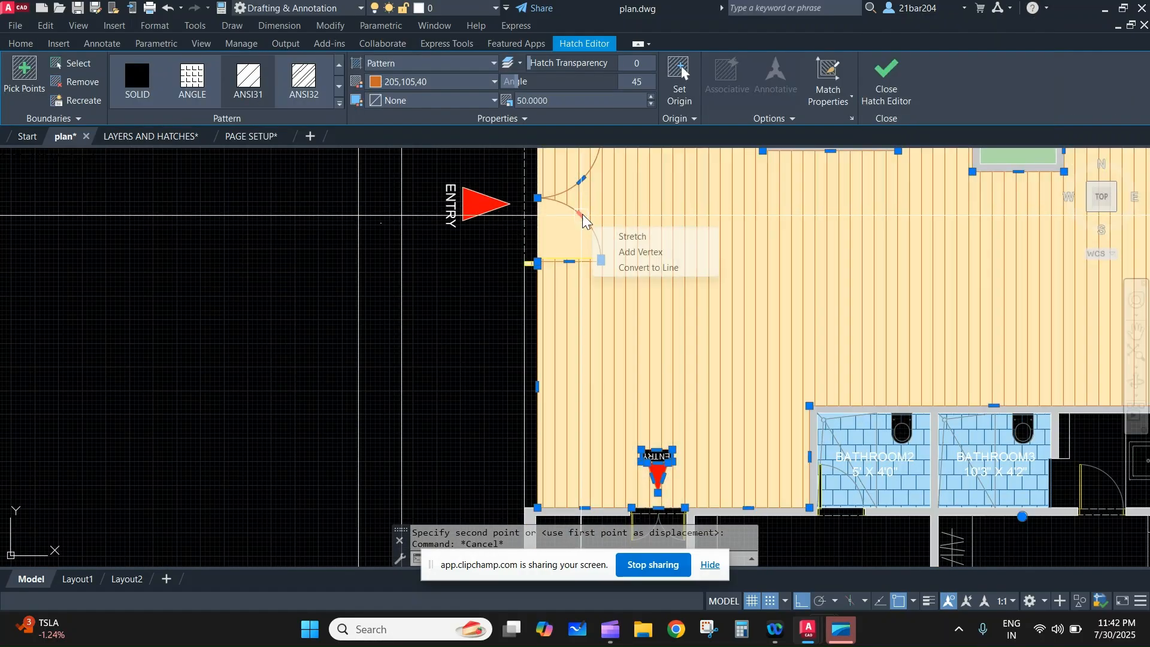
{"action": "key", "text": "Escape"}
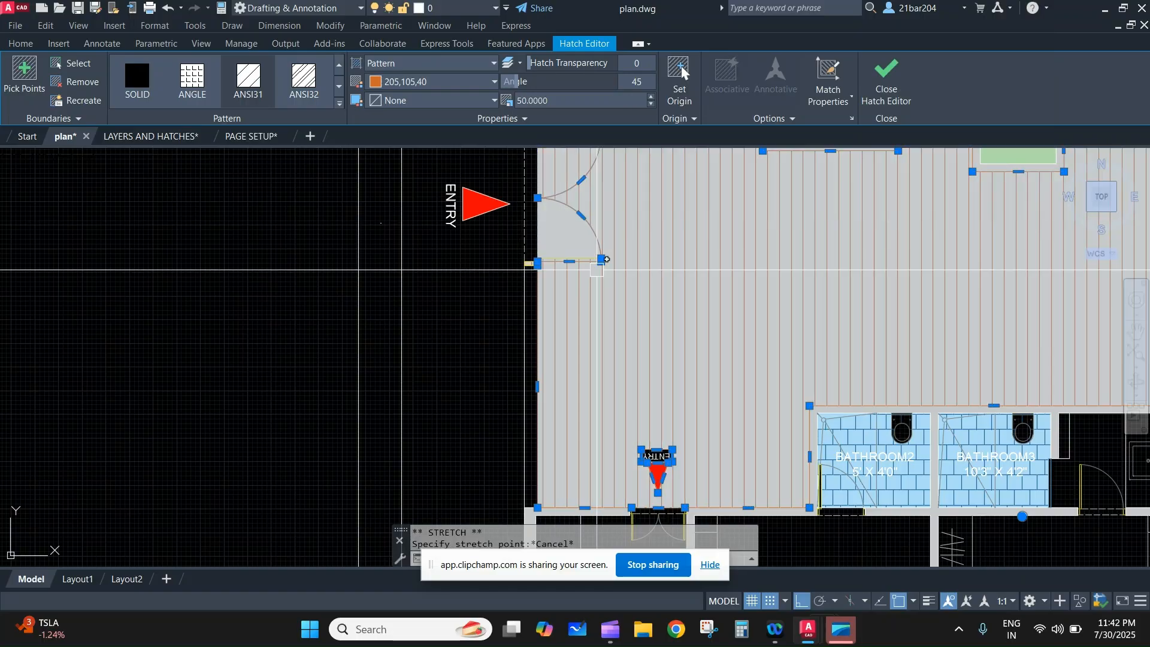
{"action": "key", "text": "Escape"}
- Hatch the lower door-leaf swing at the outdoor plank area's street entry, matching the properties of the surrounding orange plank hatch
{"action": "scroll", "coordinate": [573, 257], "scroll_direction": "down", "scroll_amount": 5}
{"action": "middle_click_drag", "start_coordinate": [396, 321], "coordinate": [330, 408]}
{"action": "type", "text": "h"}
{"action": "key", "text": "Return"}
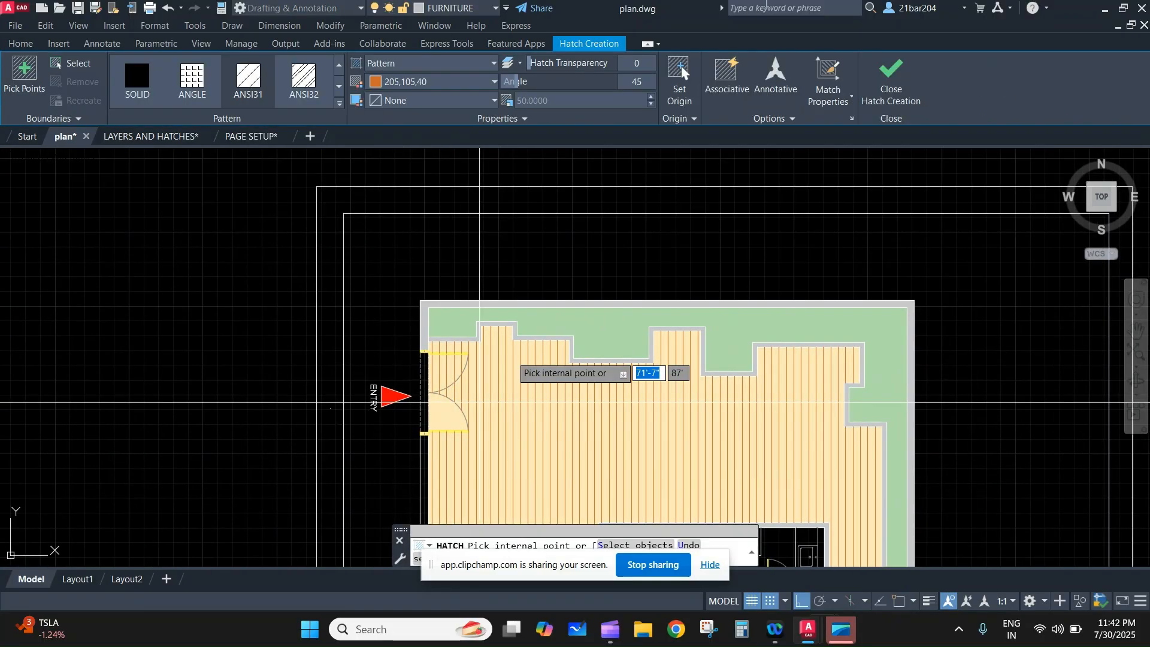
{"action": "scroll", "coordinate": [537, 456], "scroll_direction": "up", "scroll_amount": 4}
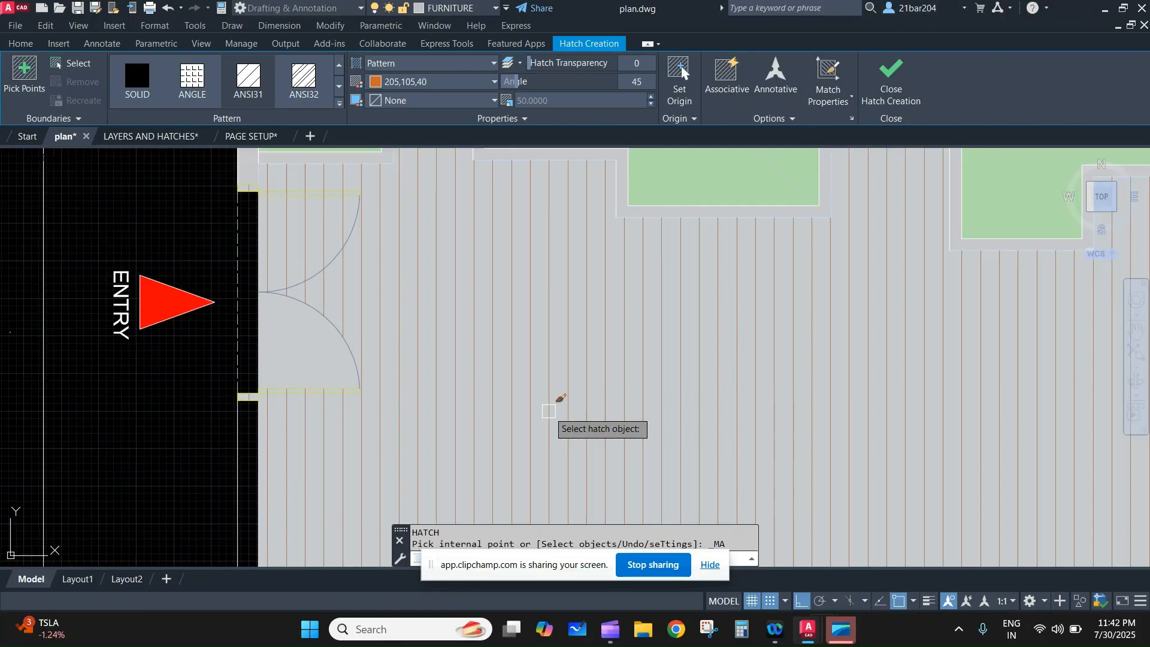
{"action": "left_click", "coordinate": [546, 410]}
{"action": "left_click", "coordinate": [546, 410]}
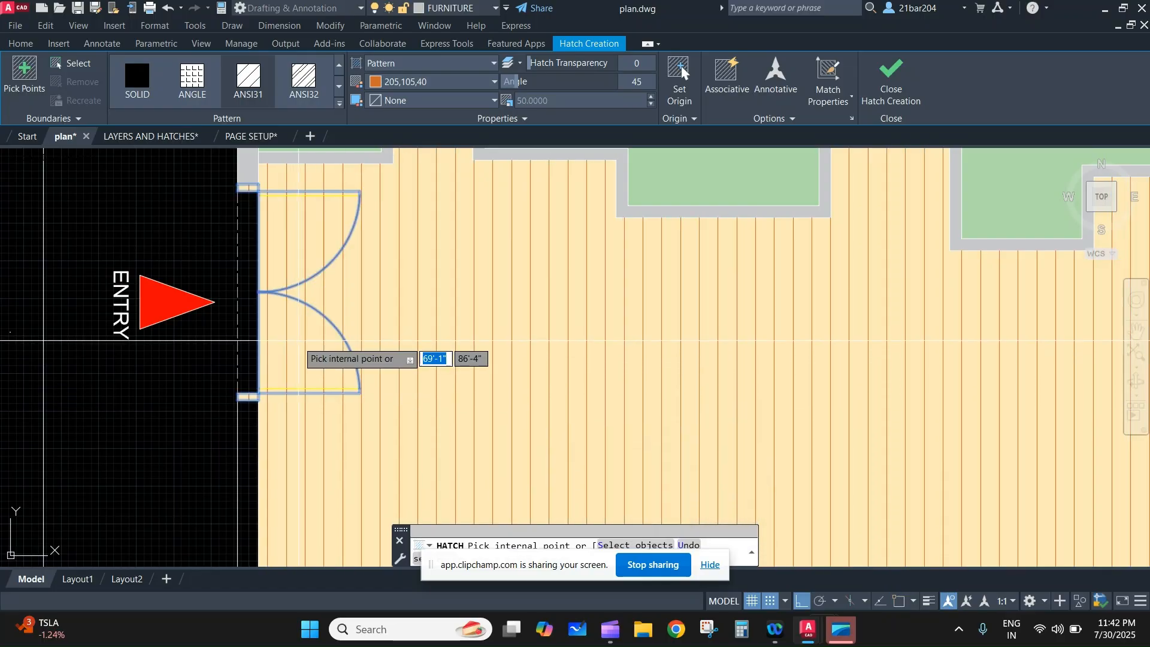
{"action": "left_click", "coordinate": [891, 84]}
- Examine the floor plan's rooms, hatches and labels and the title strip for anything still missing
{"action": "scroll", "coordinate": [447, 390], "scroll_direction": "down", "scroll_amount": 8}
{"action": "middle_click_drag", "start_coordinate": [447, 390], "coordinate": [352, 265]}
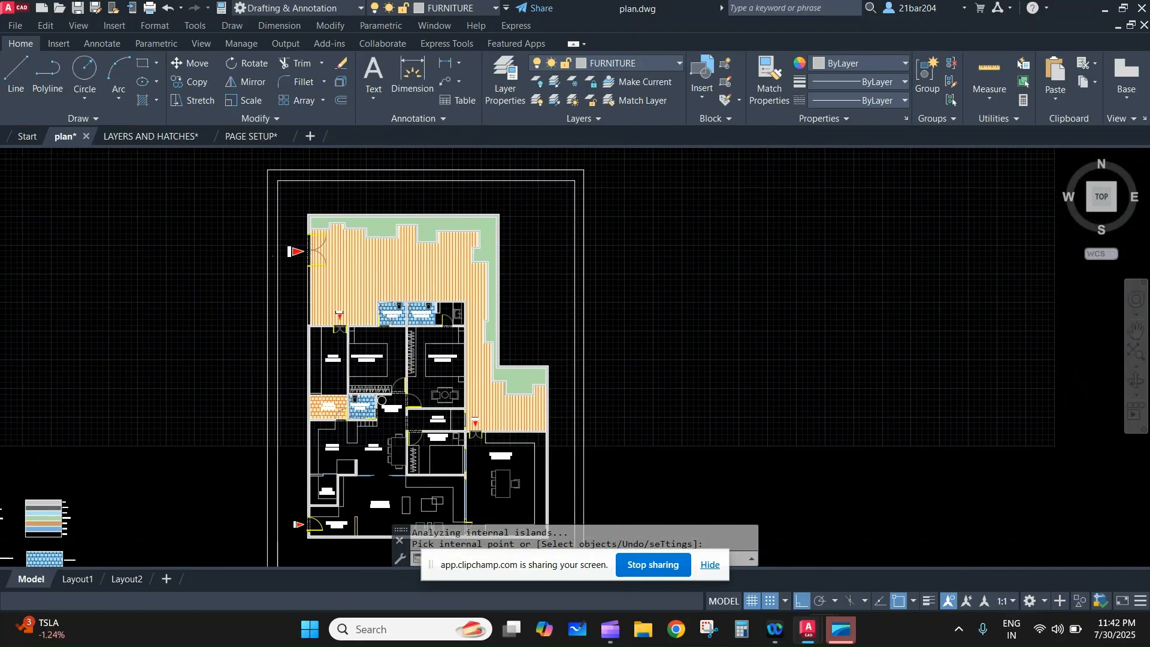
{"action": "scroll", "coordinate": [419, 280], "scroll_direction": "up", "scroll_amount": 4}
{"action": "middle_click_drag", "start_coordinate": [495, 412], "coordinate": [489, 329]}
{"action": "middle_click_drag", "start_coordinate": [468, 384], "coordinate": [488, 327]}
{"action": "middle_click_drag", "start_coordinate": [377, 390], "coordinate": [549, 324]}
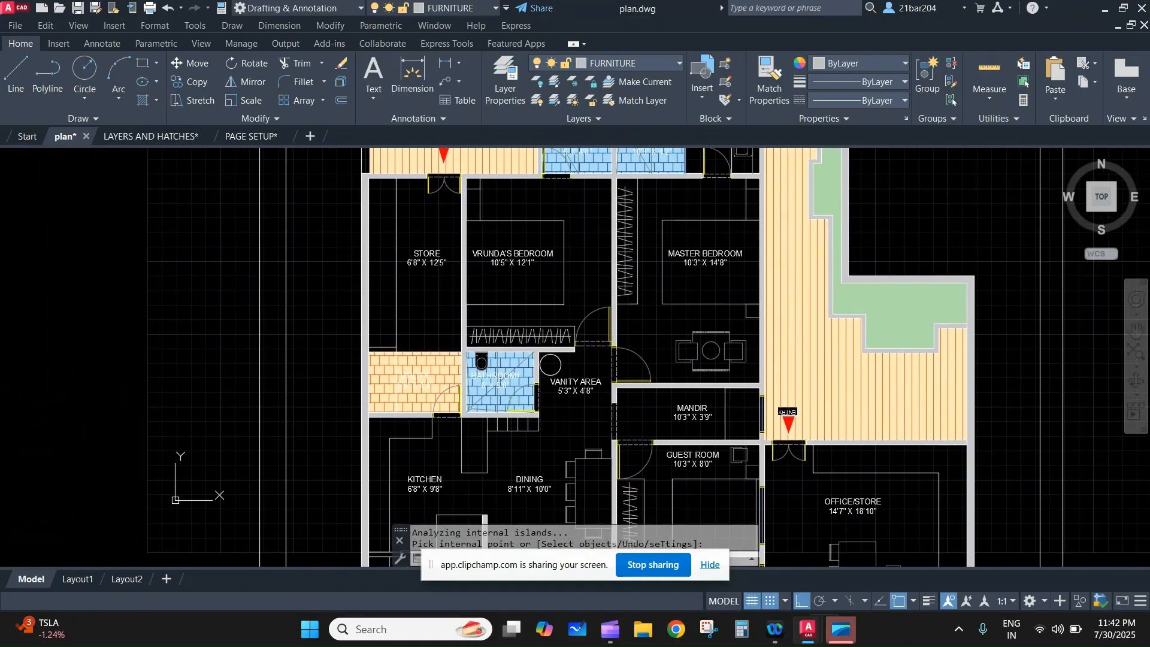
{"action": "middle_click_drag", "start_coordinate": [581, 256], "coordinate": [365, 563]}
{"action": "scroll", "coordinate": [503, 454], "scroll_direction": "up", "scroll_amount": 5}
{"action": "middle_click_drag", "start_coordinate": [590, 396], "coordinate": [720, 202]}
{"action": "scroll", "coordinate": [744, 177], "scroll_direction": "down", "scroll_amount": 9}
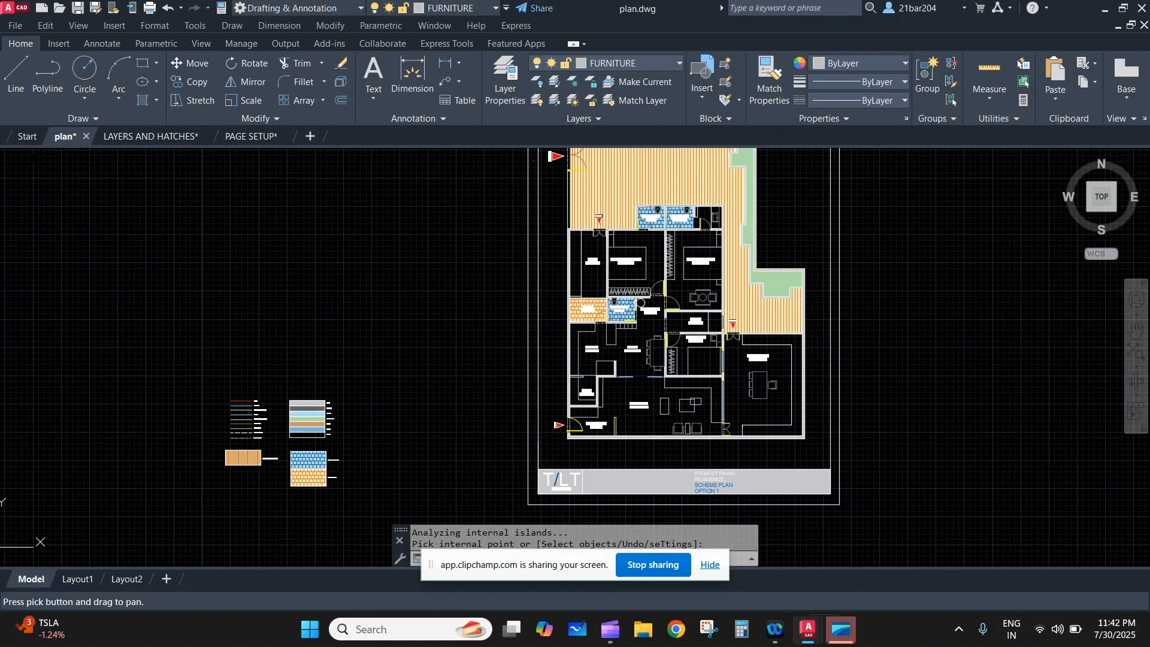
{"action": "scroll", "coordinate": [724, 384], "scroll_direction": "up", "scroll_amount": 4}
{"action": "scroll", "coordinate": [759, 334], "scroll_direction": "down", "scroll_amount": 6}
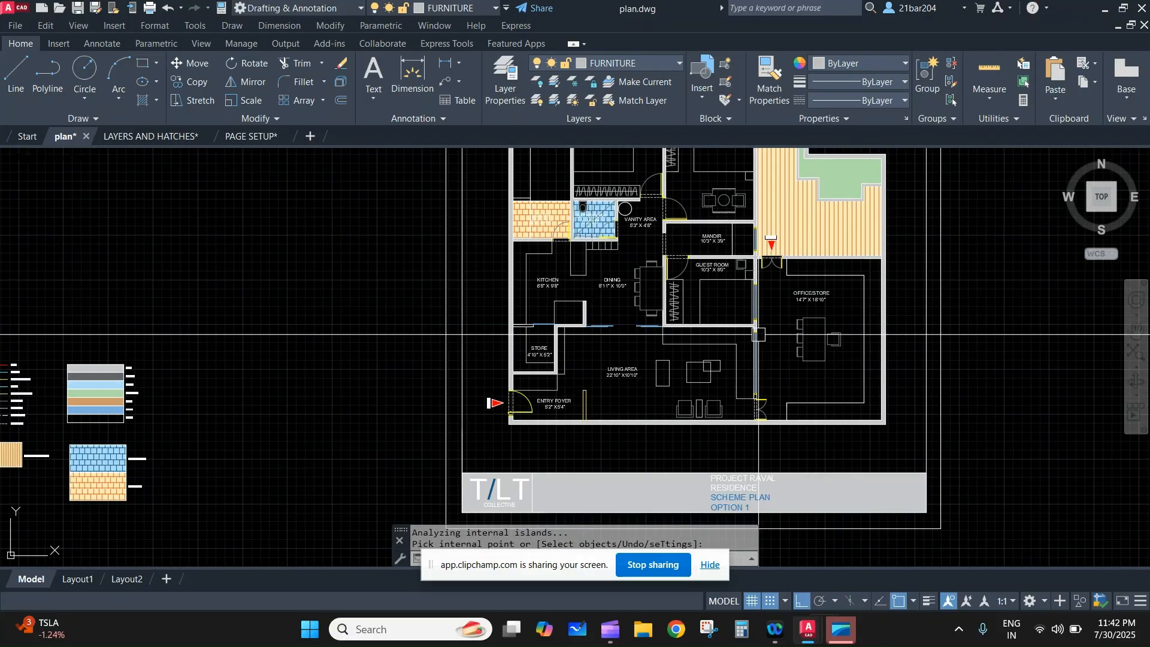
{"action": "middle_click_drag", "start_coordinate": [758, 335], "coordinate": [558, 307]}
{"action": "scroll", "coordinate": [680, 383], "scroll_direction": "up", "scroll_amount": 4}
{"action": "scroll", "coordinate": [611, 289], "scroll_direction": "down", "scroll_amount": 2}
{"action": "scroll", "coordinate": [597, 453], "scroll_direction": "down", "scroll_amount": 2}
- Start plotting the model and load the settings of the previous plot
{"action": "key", "text": "ctrl+p"}
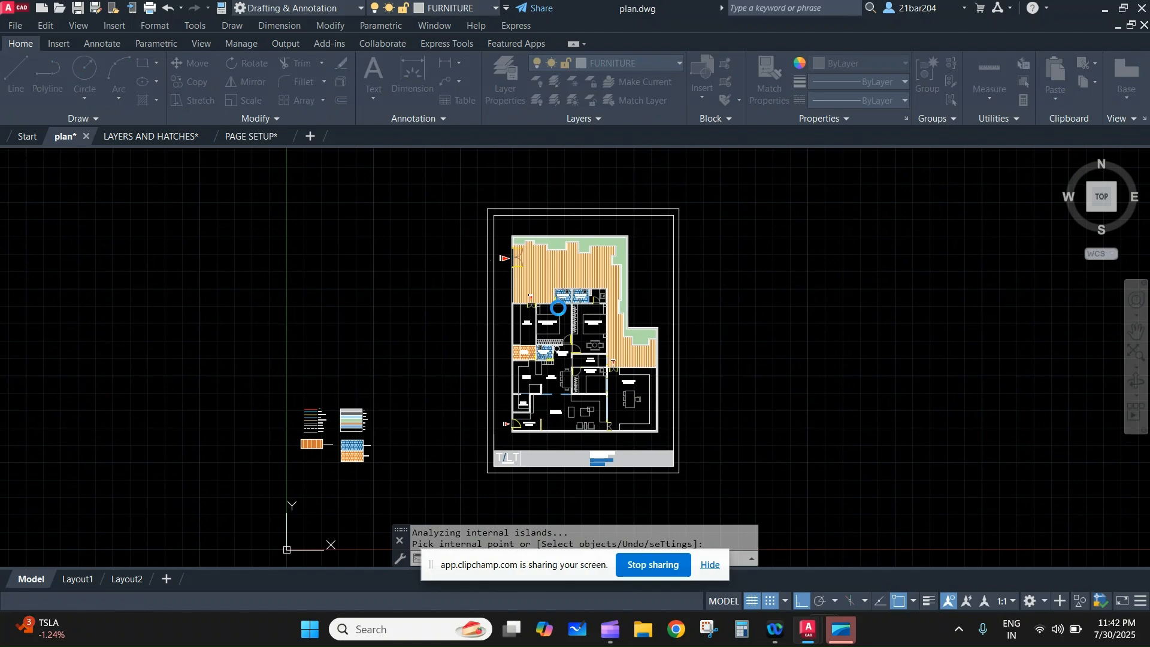
{"action": "left_click", "coordinate": [442, 165]}
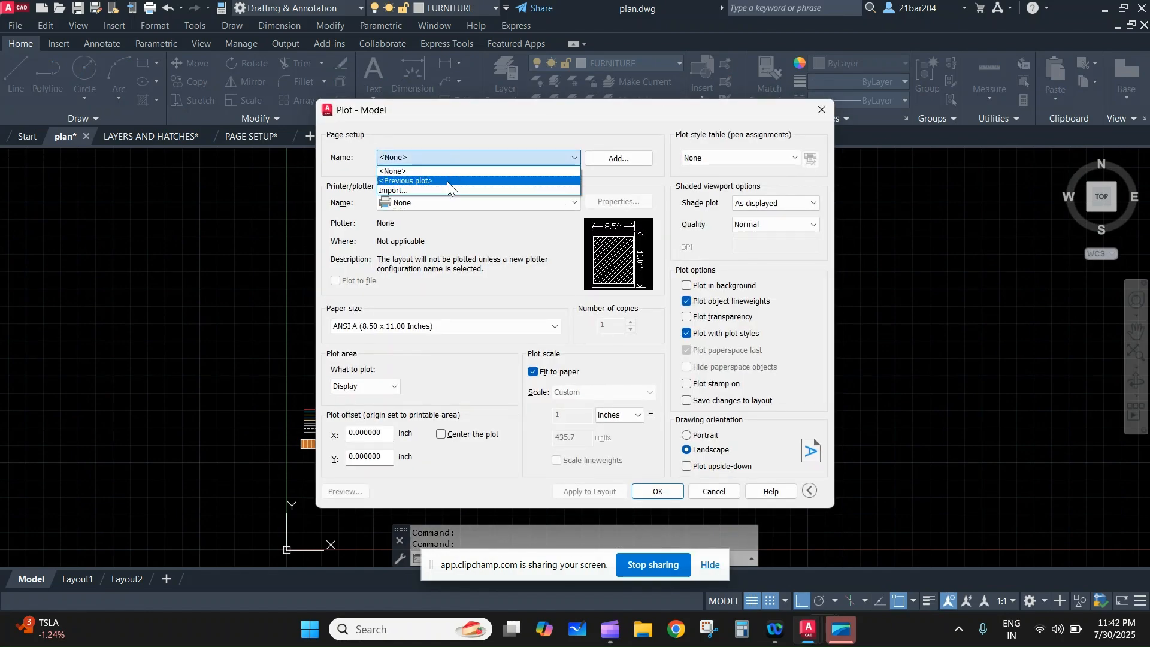
{"action": "left_click", "coordinate": [447, 180]}
- Set the plot to a window around the outer sheet frame on ISO full bleed A3 (420.00 x 297.00 MM), portrait, with plot transparency on
{"action": "left_click", "coordinate": [450, 327]}
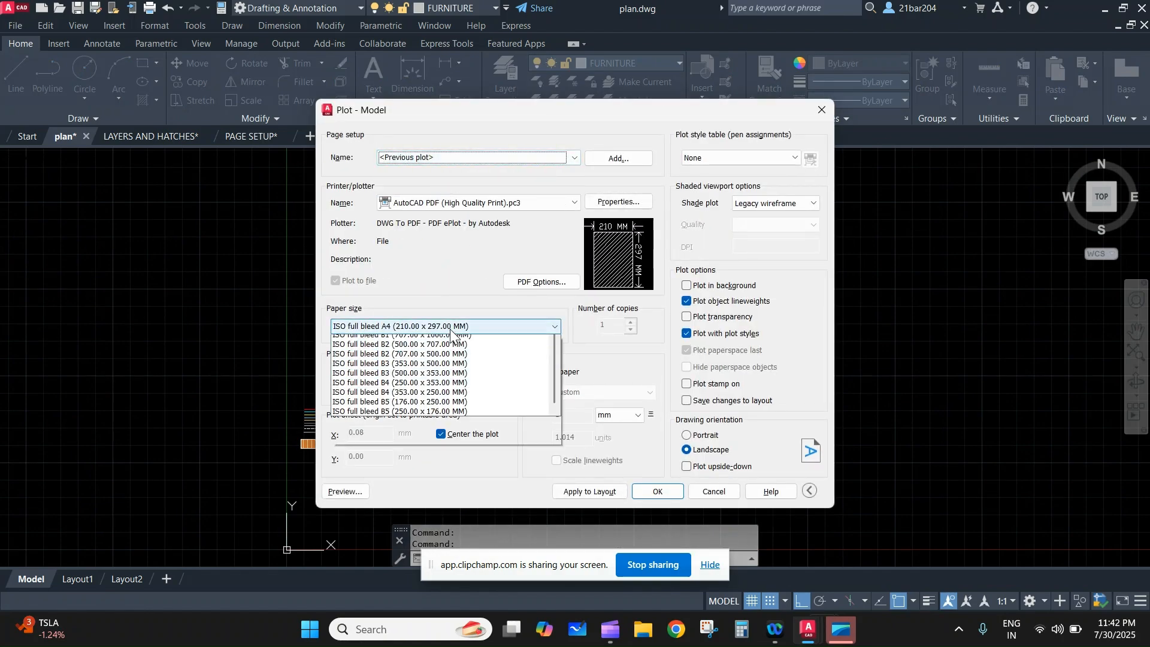
{"action": "left_click", "coordinate": [421, 465]}
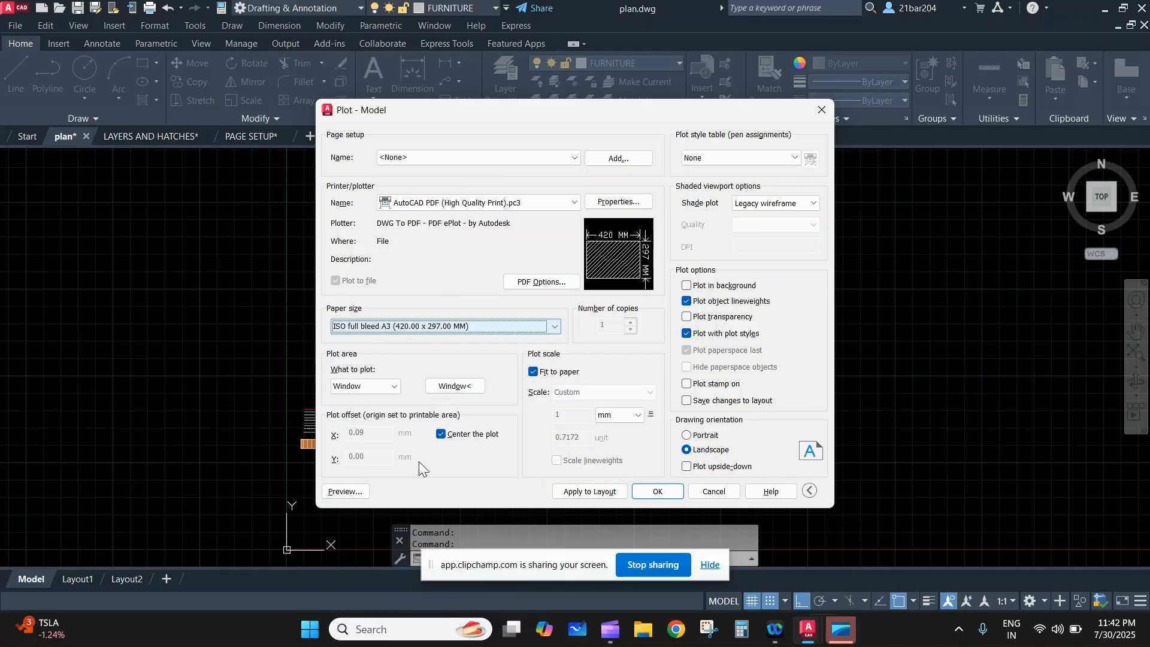
{"action": "left_click", "coordinate": [481, 391]}
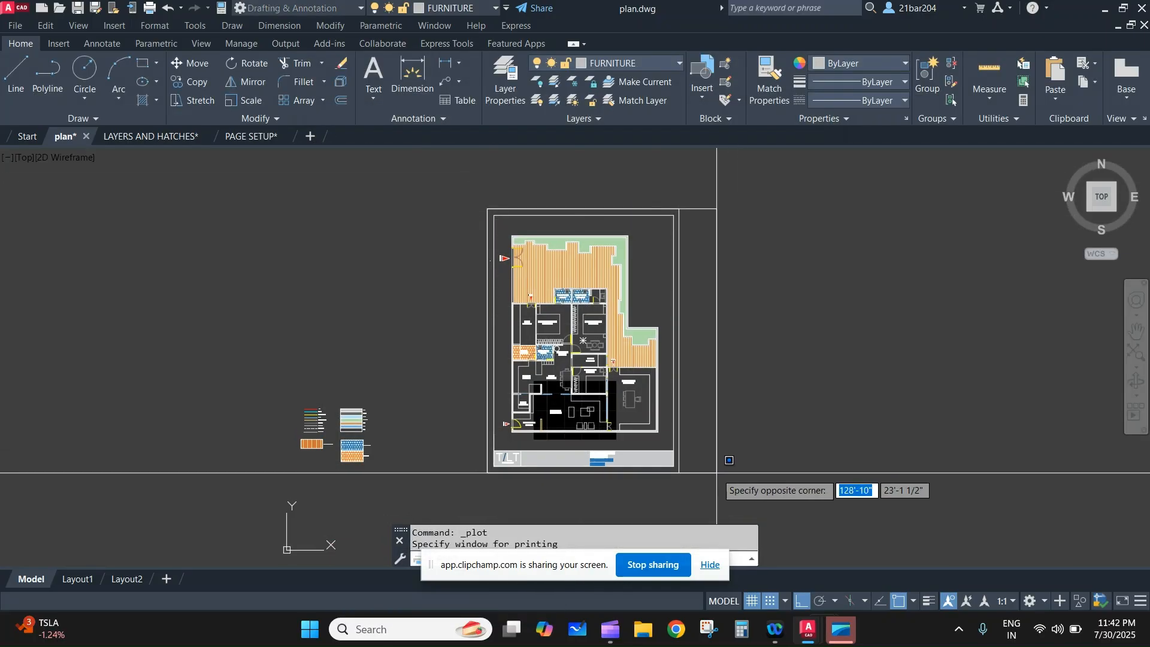
{"action": "left_click", "coordinate": [681, 486]}
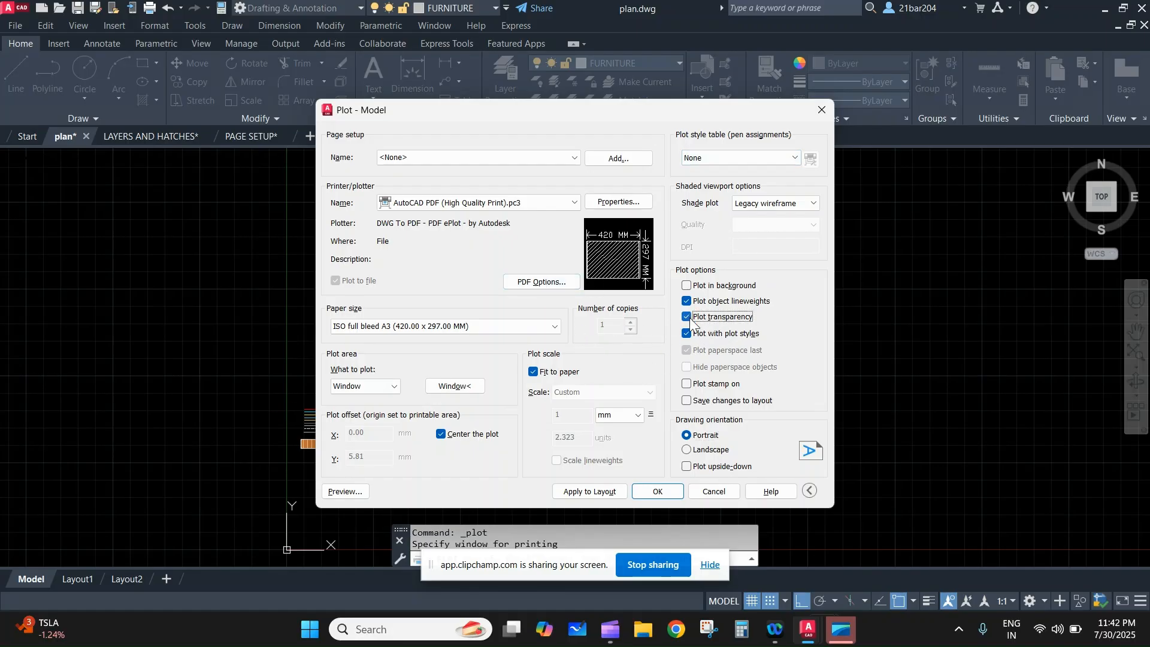
- Preview the plot and examine the plan's colours, hatches, room labels and title strip on the sheet
{"action": "left_click", "coordinate": [332, 494]}
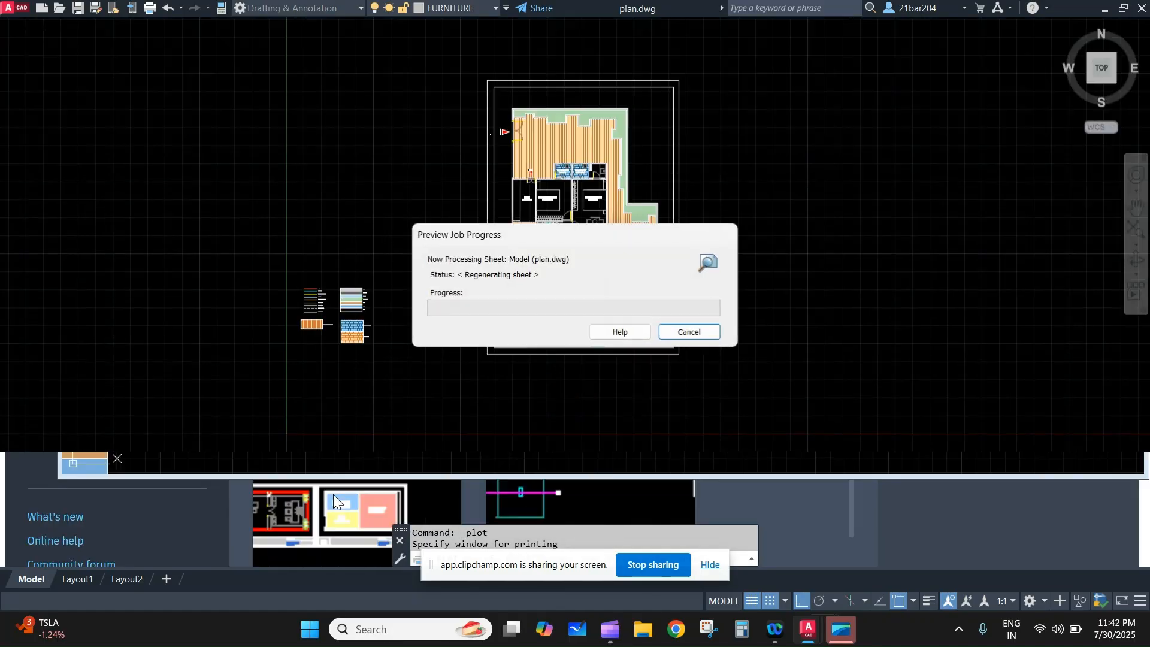
{"action": "scroll", "coordinate": [470, 150], "scroll_direction": "up", "scroll_amount": 3}
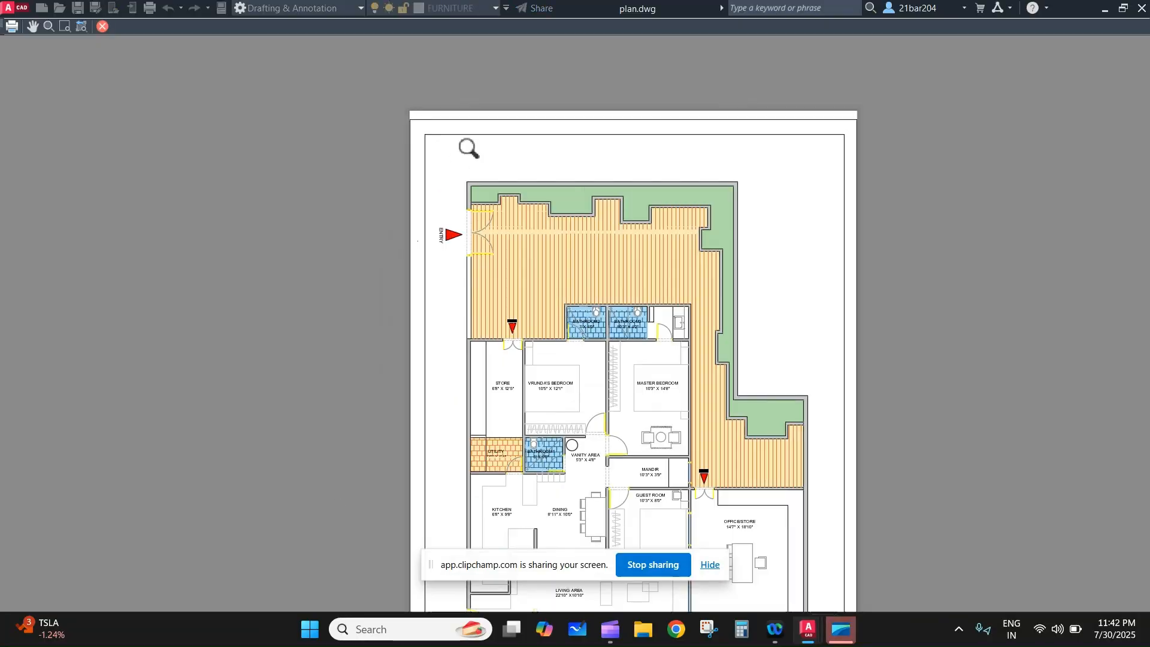
{"action": "scroll", "coordinate": [582, 173], "scroll_direction": "down", "scroll_amount": 3}
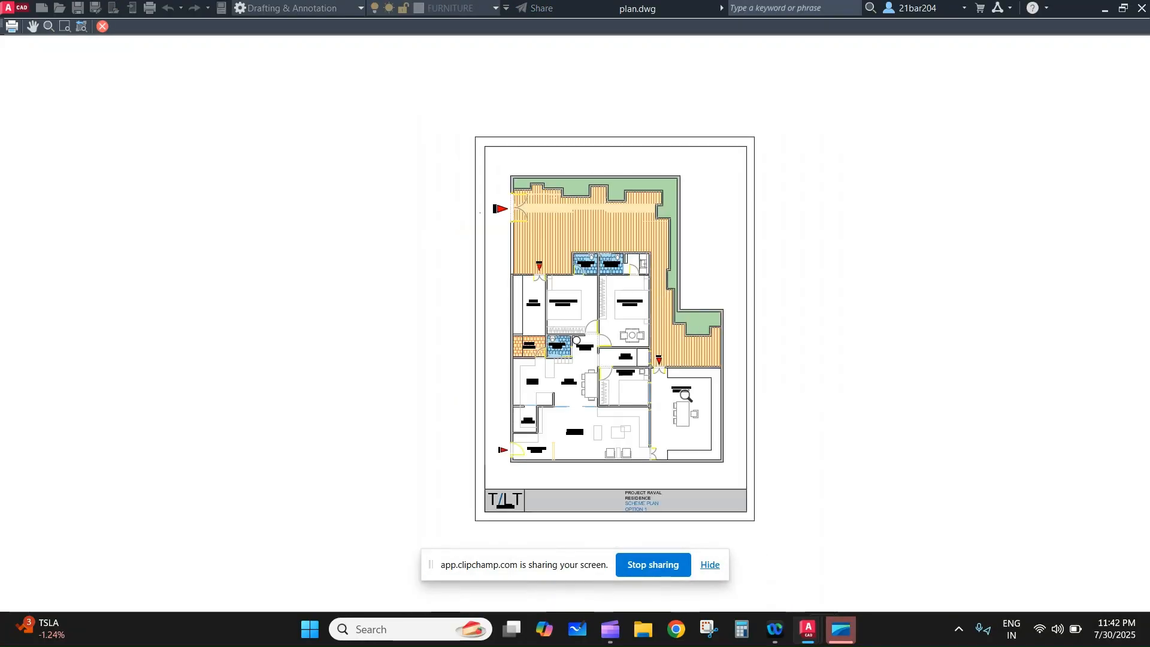
{"action": "scroll", "coordinate": [686, 395], "scroll_direction": "up", "scroll_amount": 3}
{"action": "scroll", "coordinate": [689, 398], "scroll_direction": "down", "scroll_amount": 3}
{"action": "scroll", "coordinate": [640, 266], "scroll_direction": "up", "scroll_amount": 20}
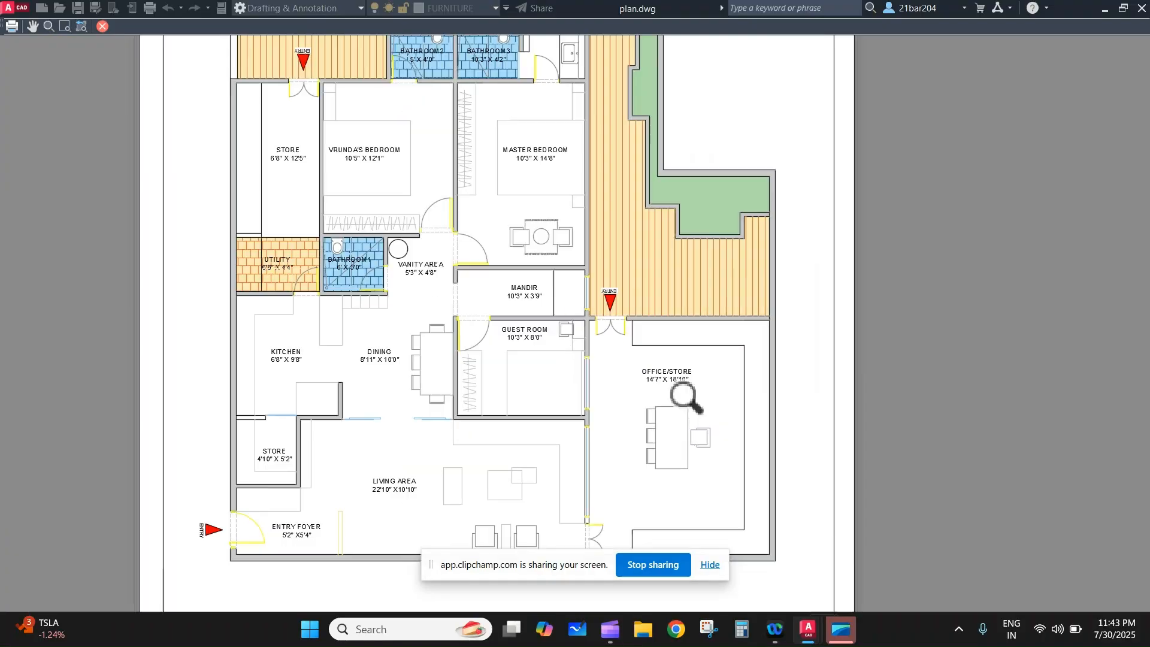
{"action": "scroll", "coordinate": [637, 263], "scroll_direction": "down", "scroll_amount": 15}
{"action": "scroll", "coordinate": [478, 290], "scroll_direction": "up", "scroll_amount": 8}
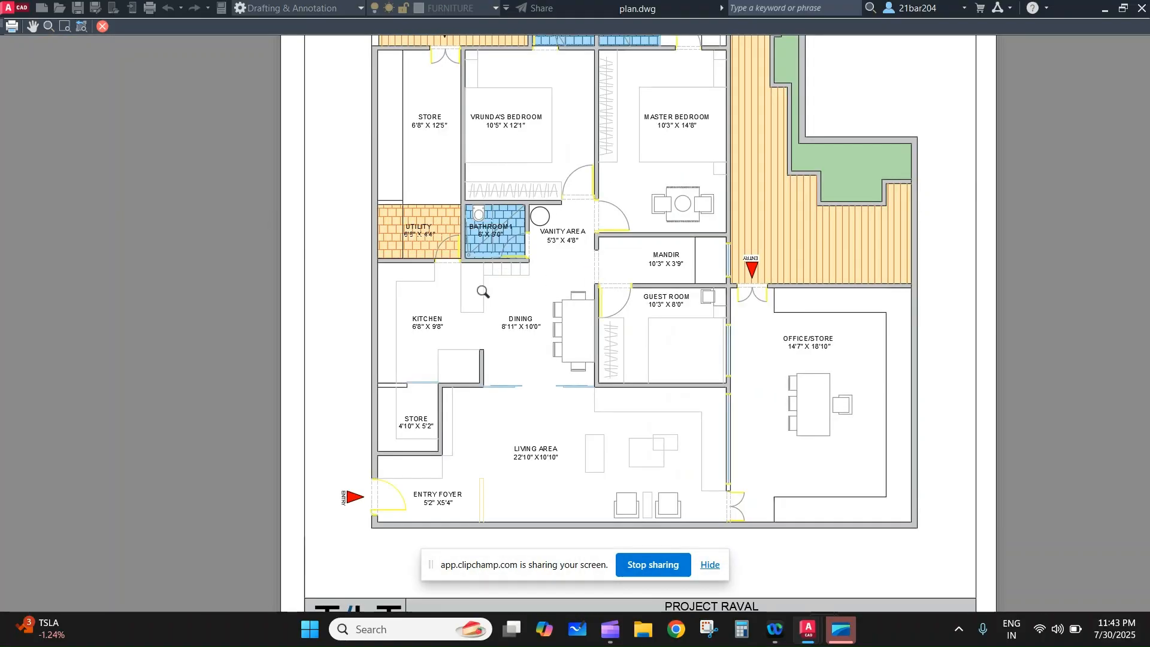
{"action": "scroll", "coordinate": [511, 259], "scroll_direction": "down", "scroll_amount": 7}
{"action": "scroll", "coordinate": [543, 233], "scroll_direction": "down", "scroll_amount": 3}
{"action": "middle_click_drag", "start_coordinate": [544, 228], "coordinate": [552, 313]}
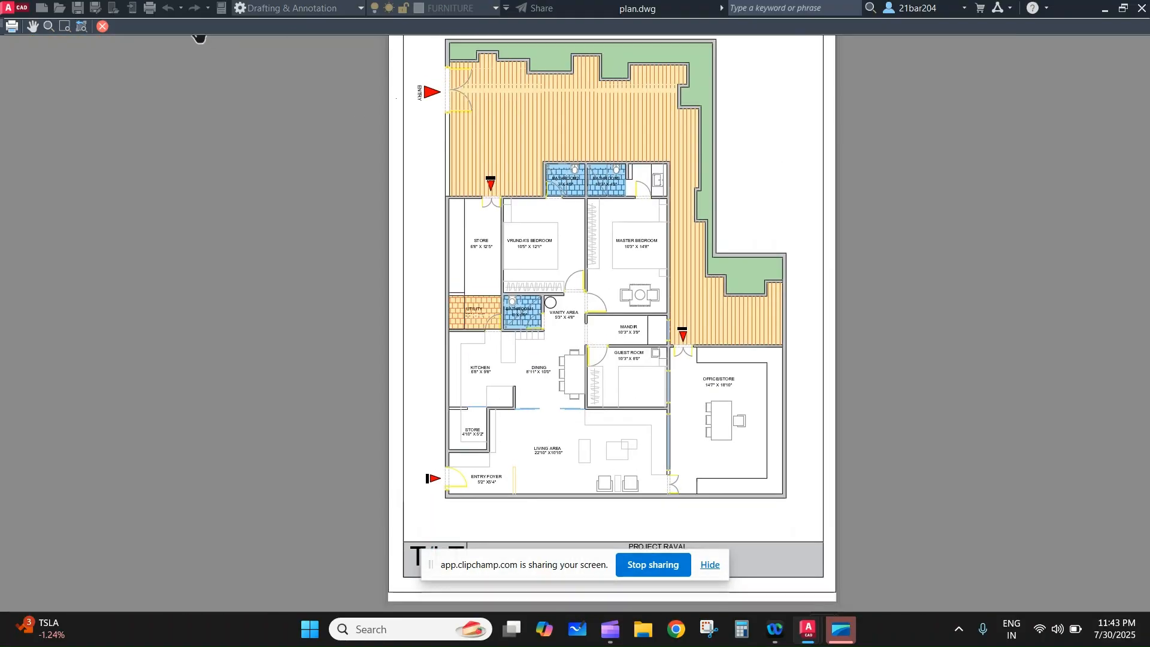
{"action": "left_click", "coordinate": [102, 27]}
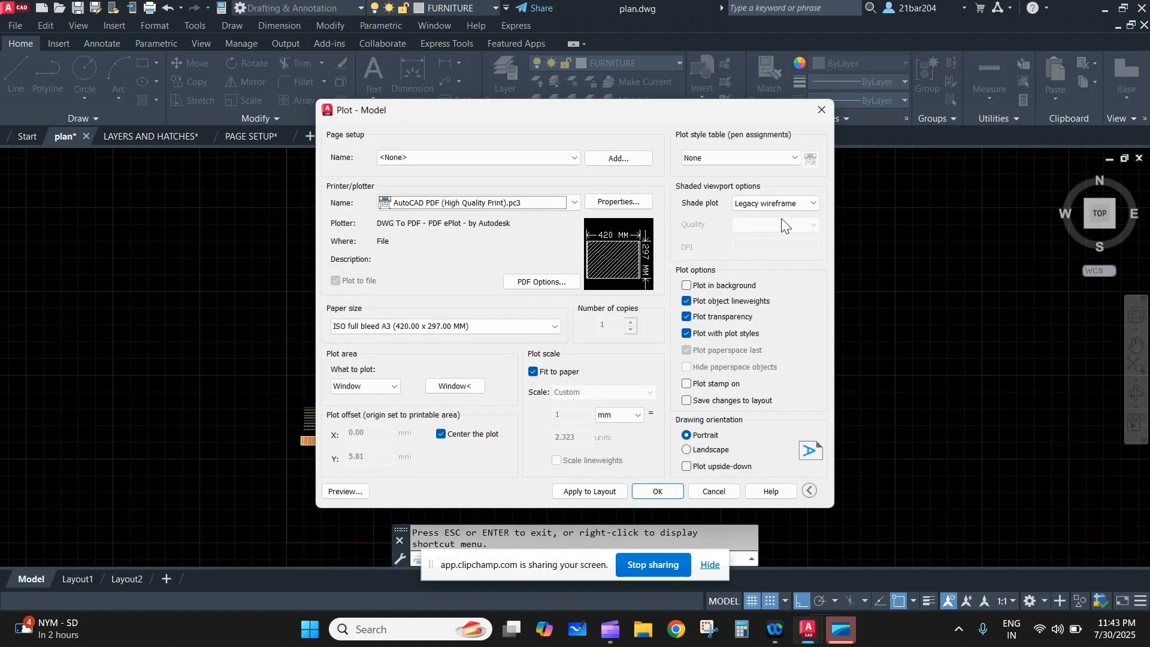
- Set the plot style table to Grayscale.ctb
{"action": "left_click", "coordinate": [757, 156]}
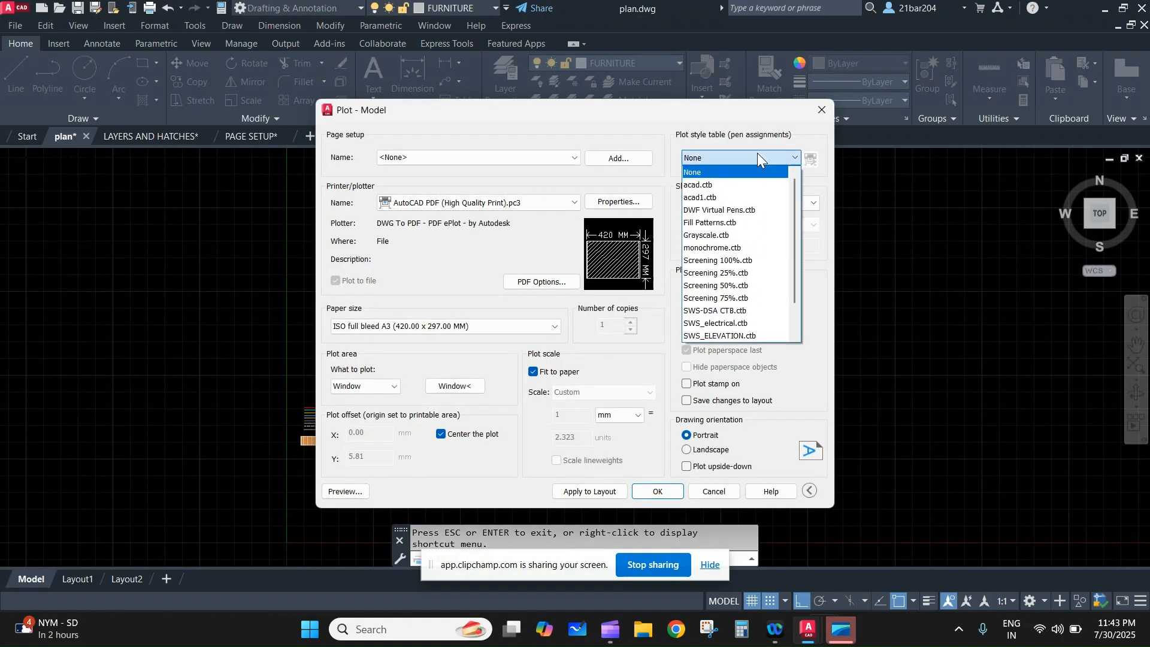
{"action": "left_click", "coordinate": [752, 233]}
{"action": "left_click", "coordinate": [561, 350]}
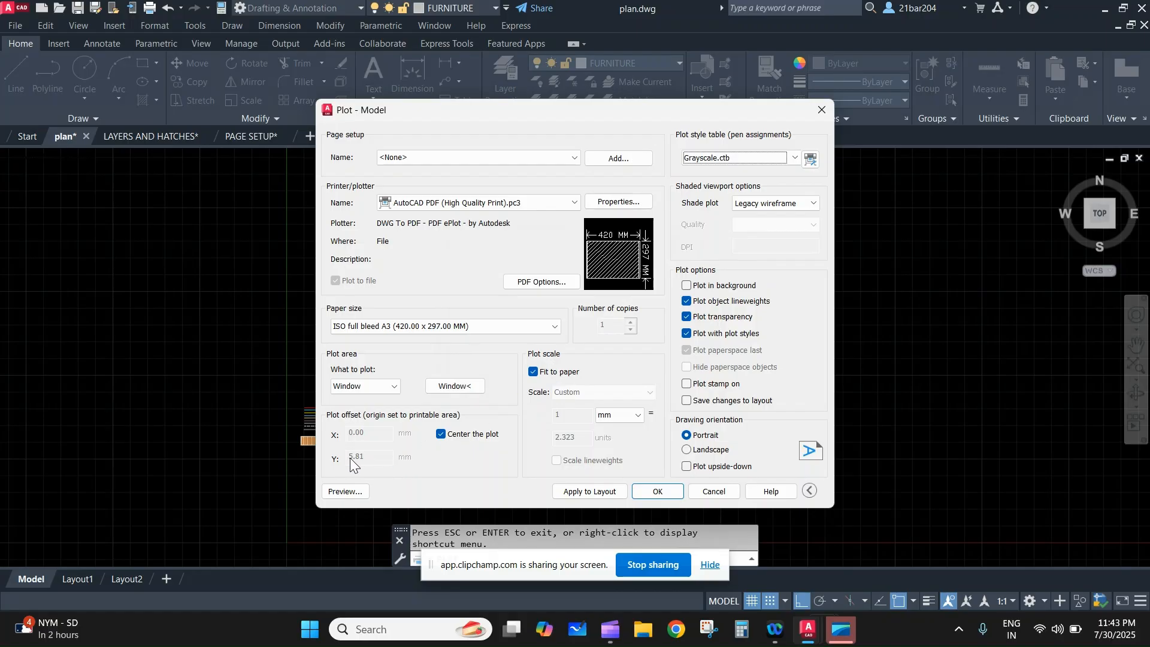
- Preview the grayscale plot and examine how the walls, hatches, entry arrows and room labels are rendered
{"action": "left_click", "coordinate": [346, 491]}
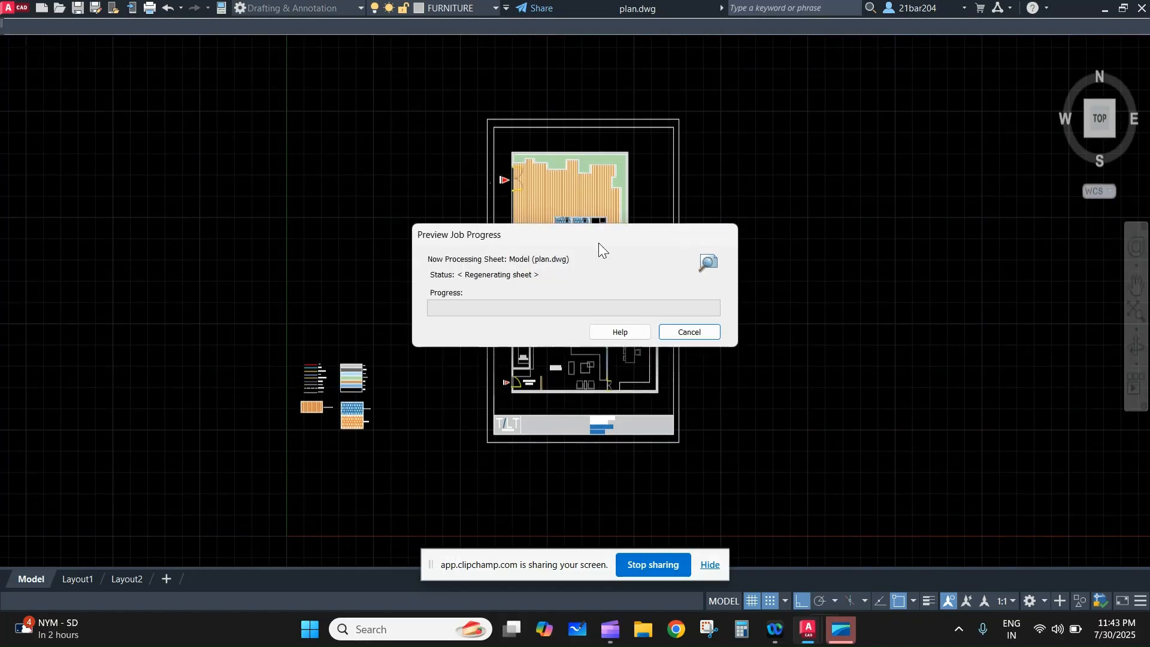
{"action": "scroll", "coordinate": [523, 267], "scroll_direction": "up", "scroll_amount": 6}
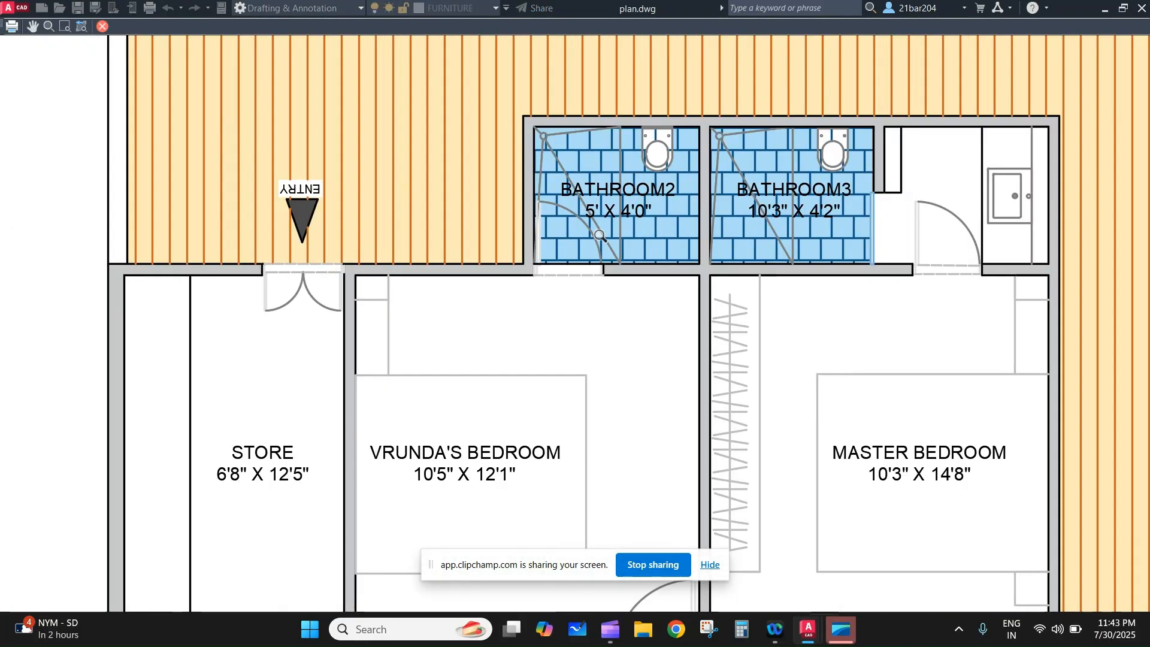
{"action": "scroll", "coordinate": [606, 235], "scroll_direction": "down", "scroll_amount": 6}
{"action": "middle_click_drag", "start_coordinate": [608, 236], "coordinate": [603, 183]}
{"action": "scroll", "coordinate": [865, 347], "scroll_direction": "up", "scroll_amount": 4}
{"action": "scroll", "coordinate": [704, 332], "scroll_direction": "down", "scroll_amount": 4}
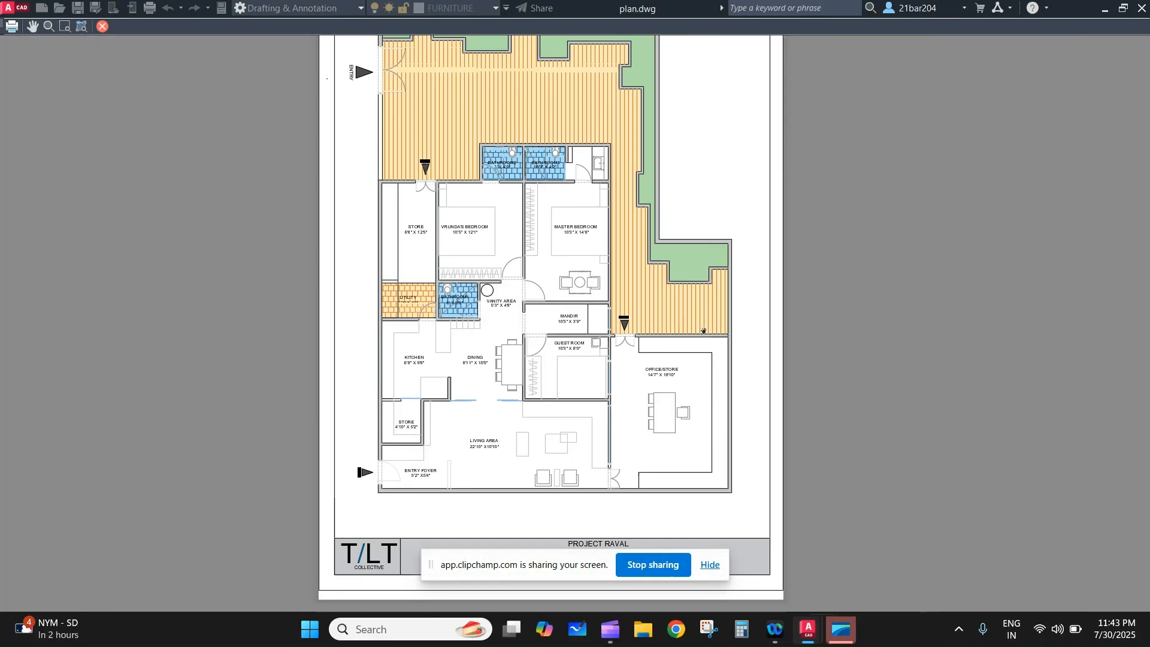
{"action": "scroll", "coordinate": [419, 125], "scroll_direction": "down", "scroll_amount": 2}
{"action": "middle_click_drag", "start_coordinate": [430, 136], "coordinate": [441, 196]}
{"action": "scroll", "coordinate": [487, 342], "scroll_direction": "up", "scroll_amount": 6}
{"action": "middle_click_drag", "start_coordinate": [485, 341], "coordinate": [534, 423]}
{"action": "middle_click_drag", "start_coordinate": [514, 365], "coordinate": [547, 474]}
{"action": "scroll", "coordinate": [547, 475], "scroll_direction": "down", "scroll_amount": 6}
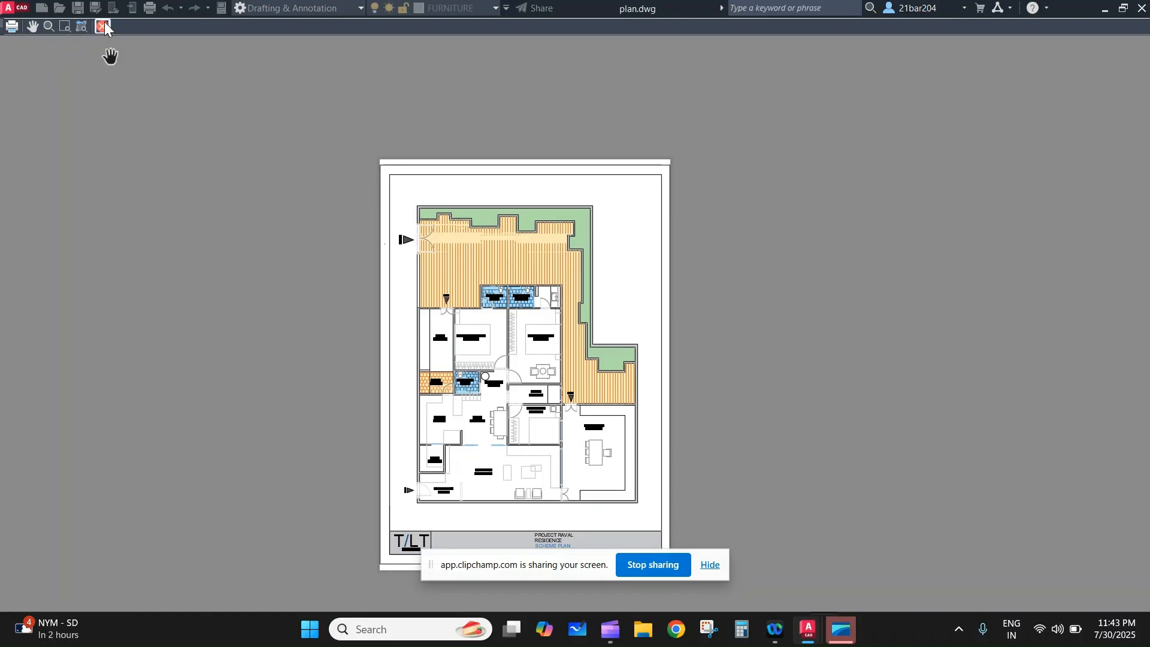
{"action": "left_click", "coordinate": [103, 26]}
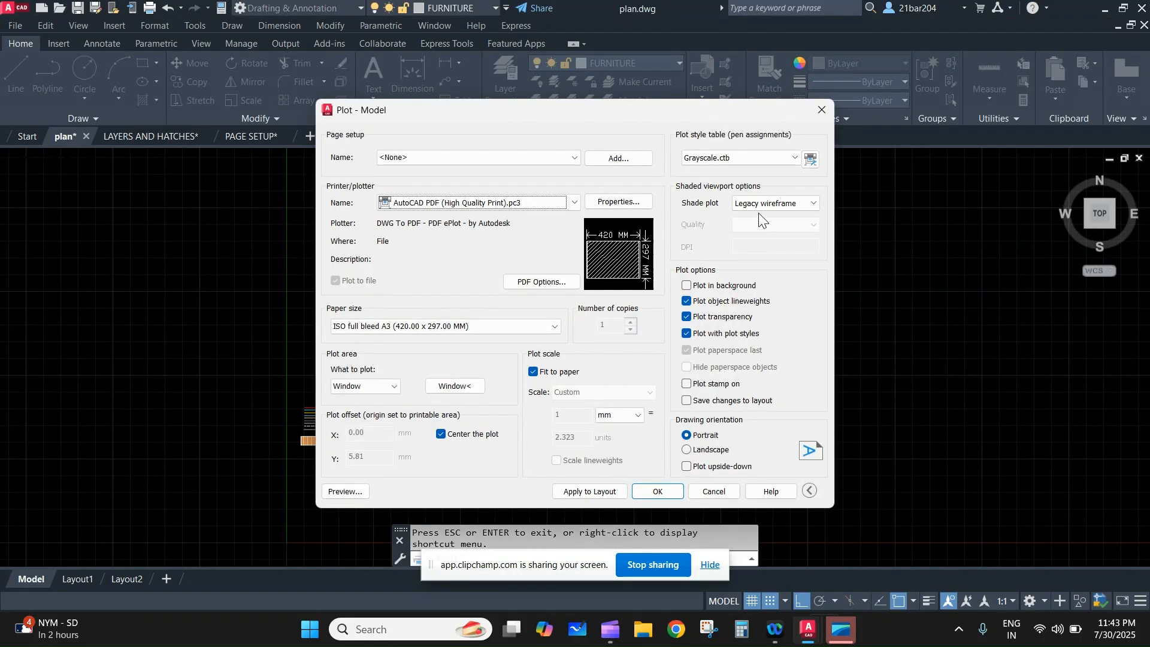
- Set the plot style table to None and keep the shade plot at Legacy wireframe
{"action": "left_click", "coordinate": [769, 151]}
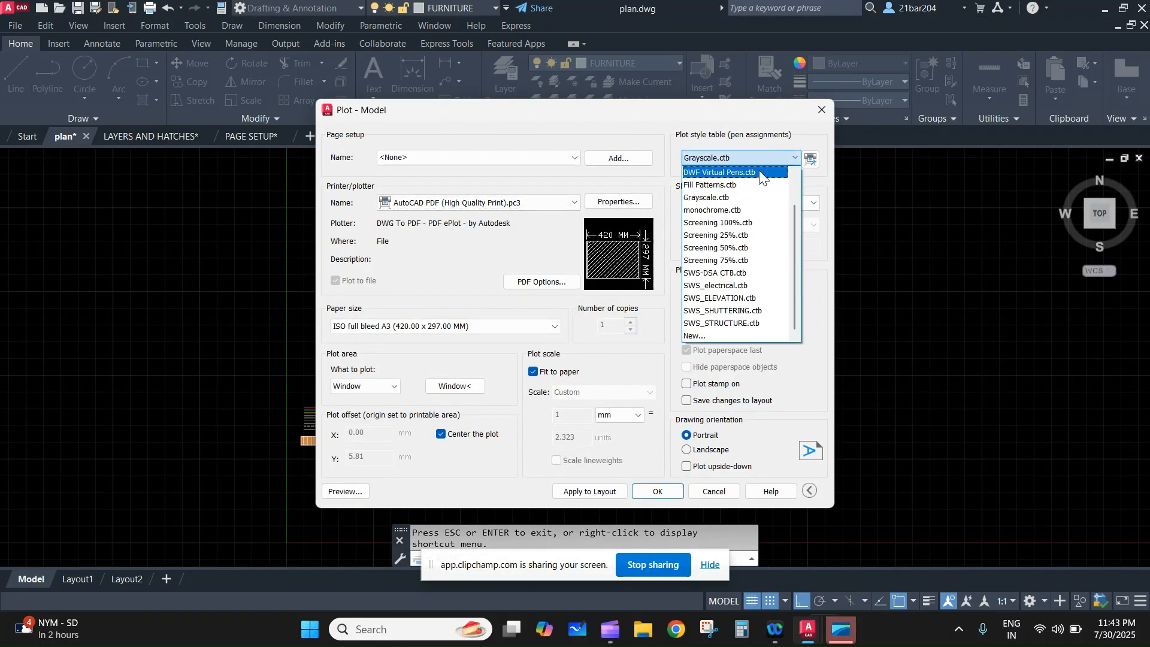
{"action": "scroll", "coordinate": [760, 174], "scroll_direction": "up", "scroll_amount": 2}
{"action": "left_click", "coordinate": [760, 173]}
{"action": "left_click", "coordinate": [779, 204]}
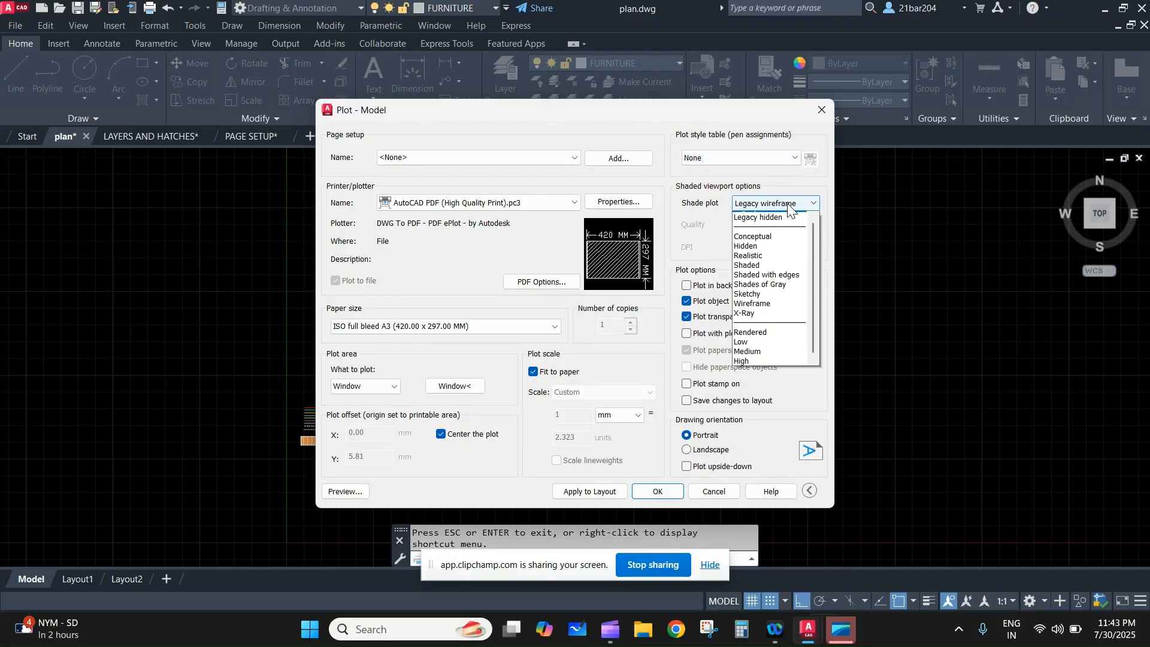
{"action": "left_click", "coordinate": [780, 216]}
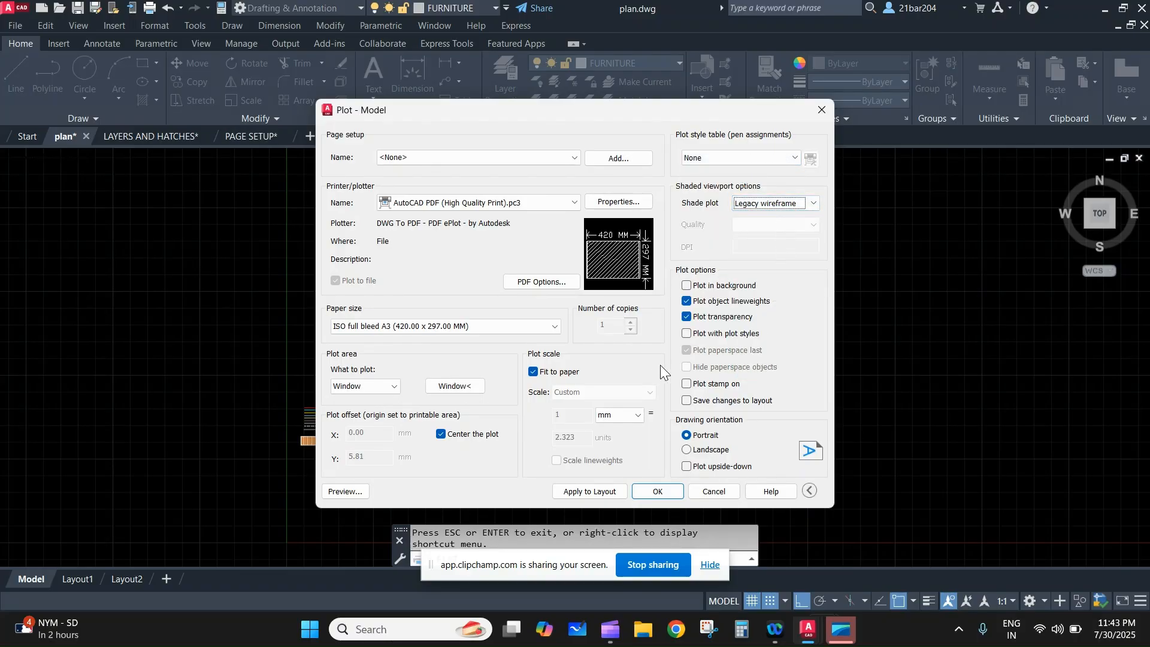
- Start plotting to PDF and browse through This PC to the Windows (C:) drive as the save location for plan-Model.pdf
{"action": "left_click", "coordinate": [659, 492]}
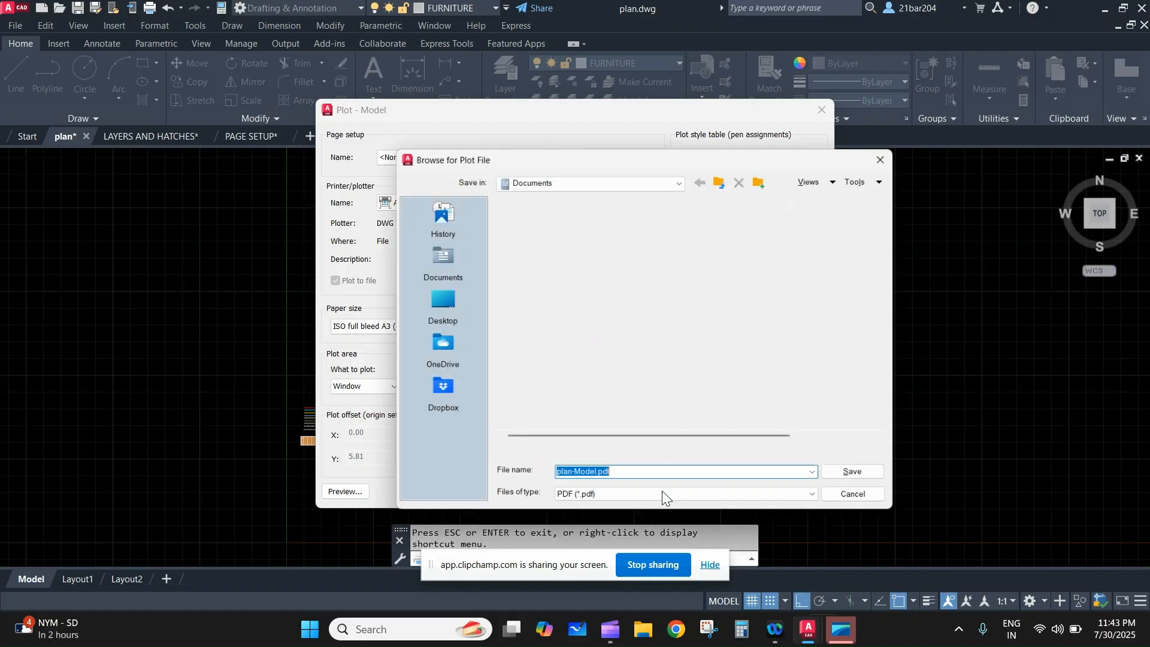
{"action": "left_click", "coordinate": [442, 309]}
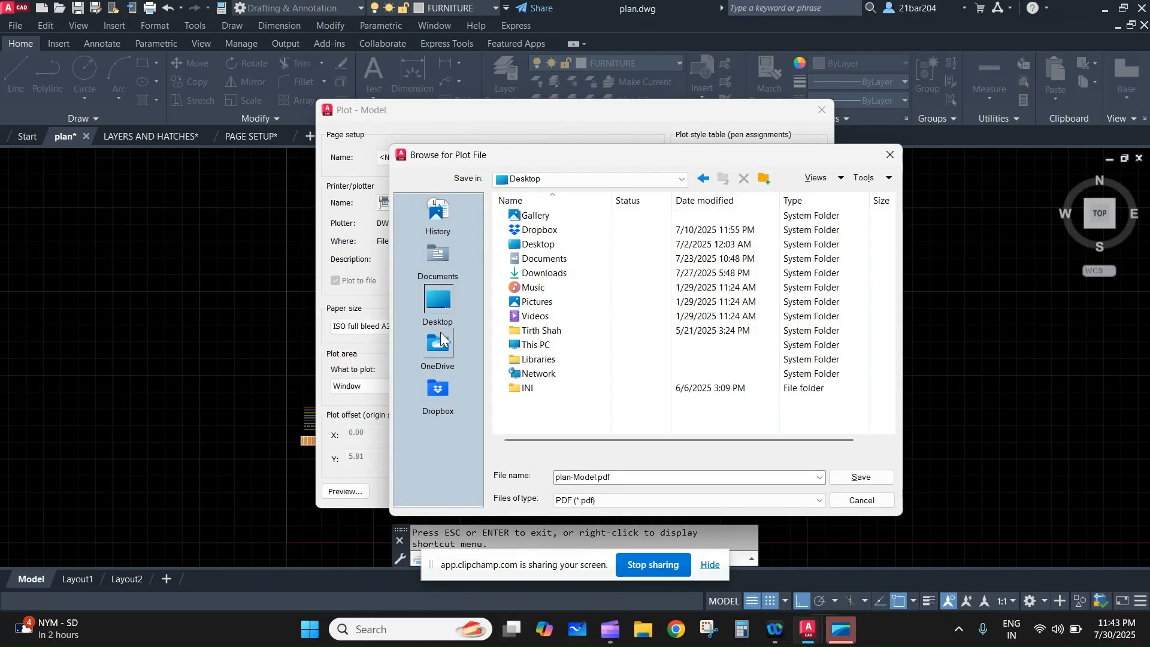
{"action": "double_click", "coordinate": [560, 345]}
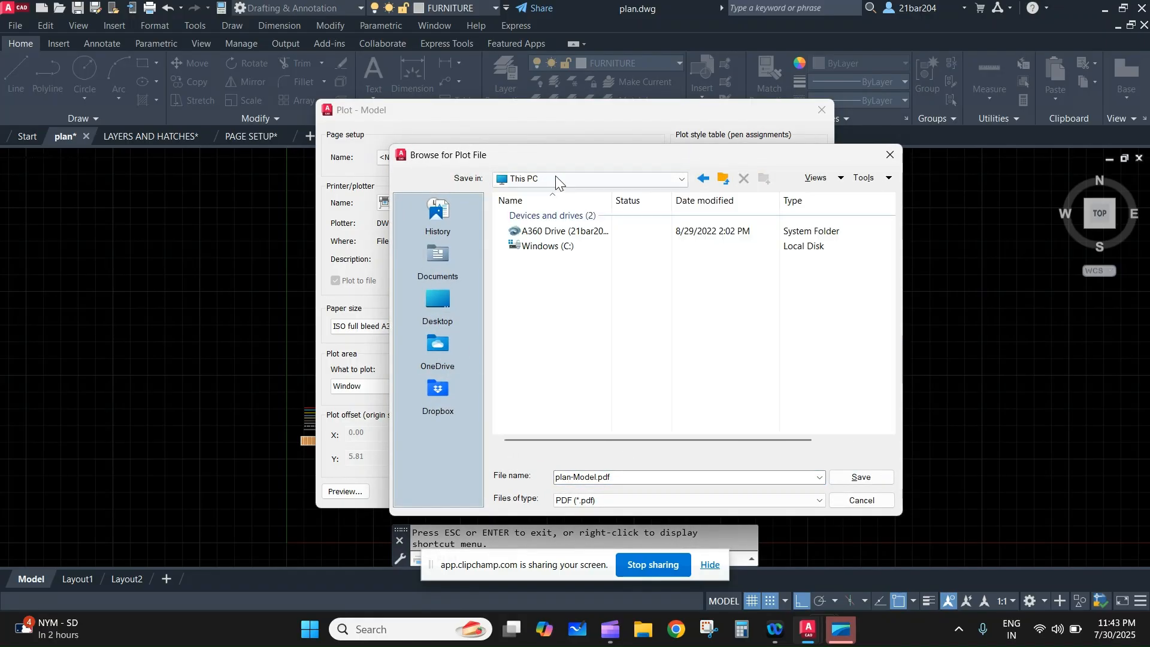
{"action": "double_click", "coordinate": [563, 246]}
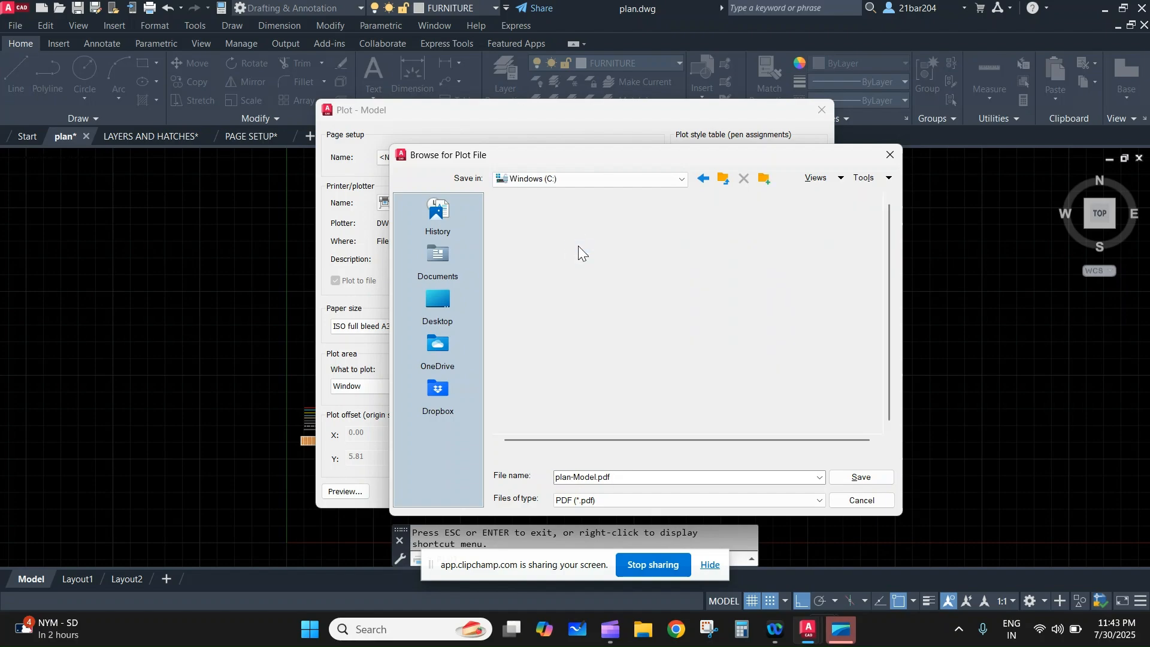